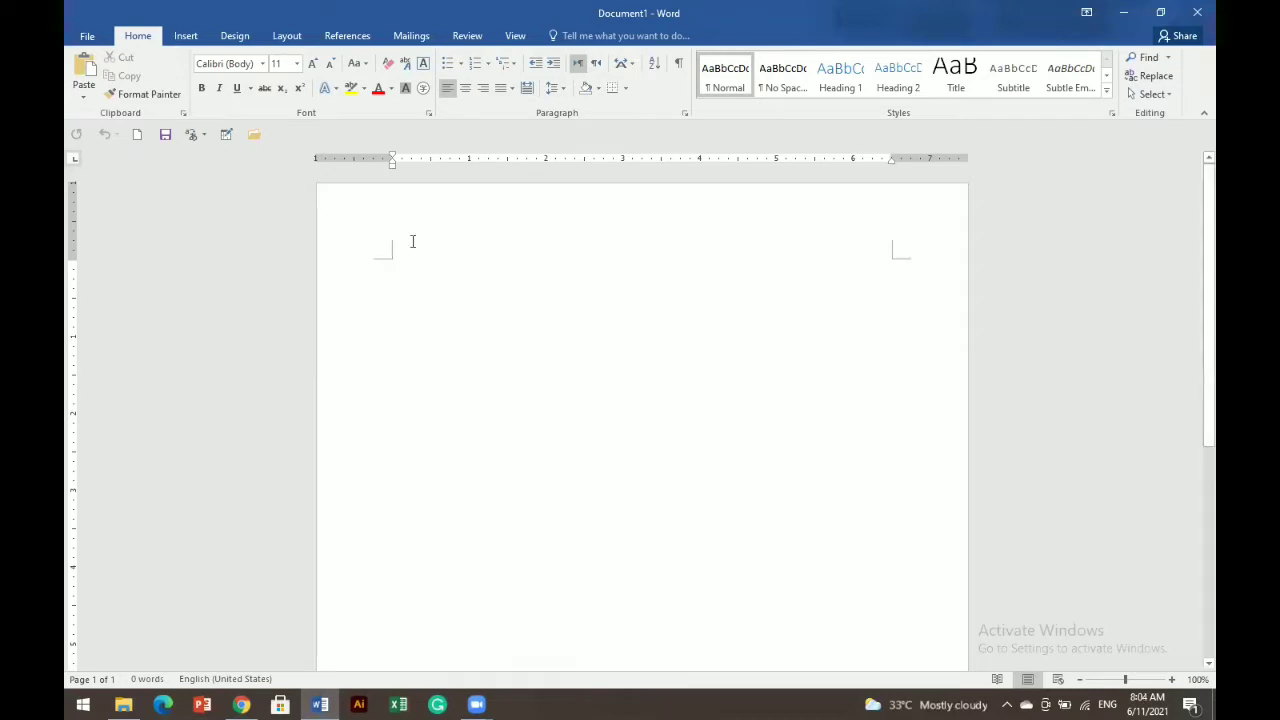
# - Start inserting a picture from this computer and look through the Pictures, Downloads and Documents folders
pyautogui.click(188, 37)
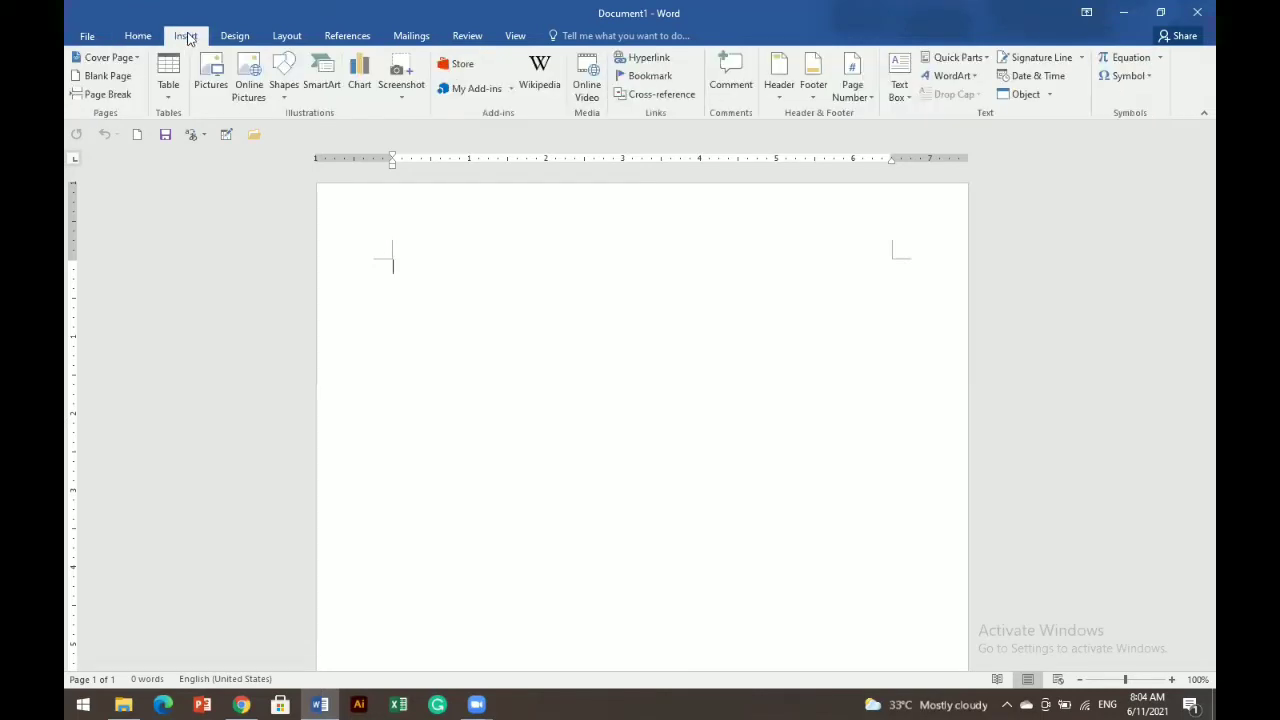
pyautogui.click(211, 88)
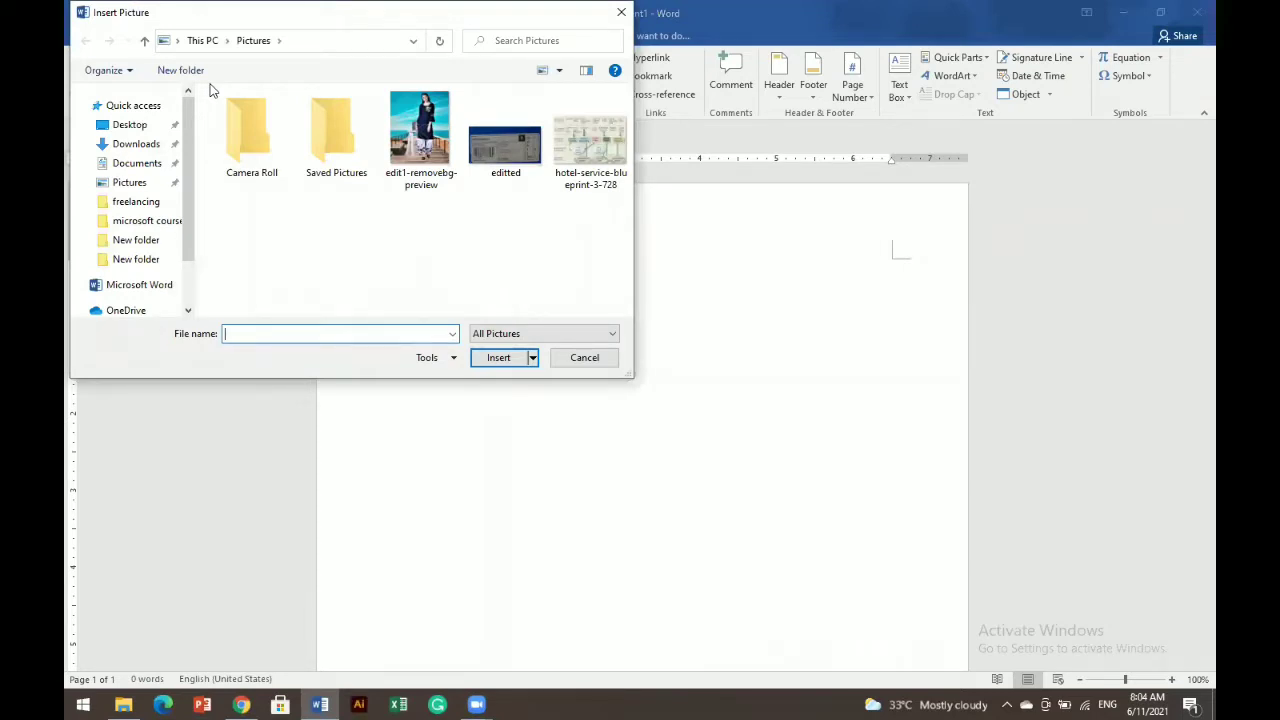
pyautogui.click(146, 187)
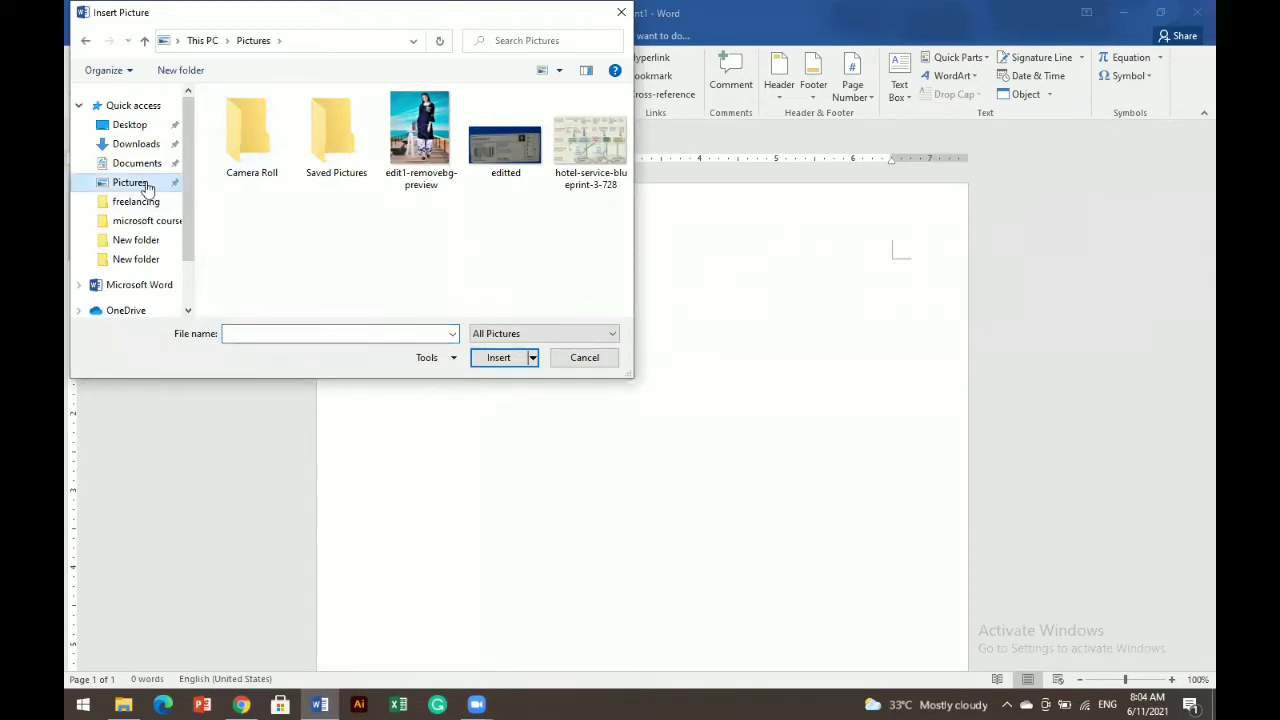
pyautogui.click(140, 150)
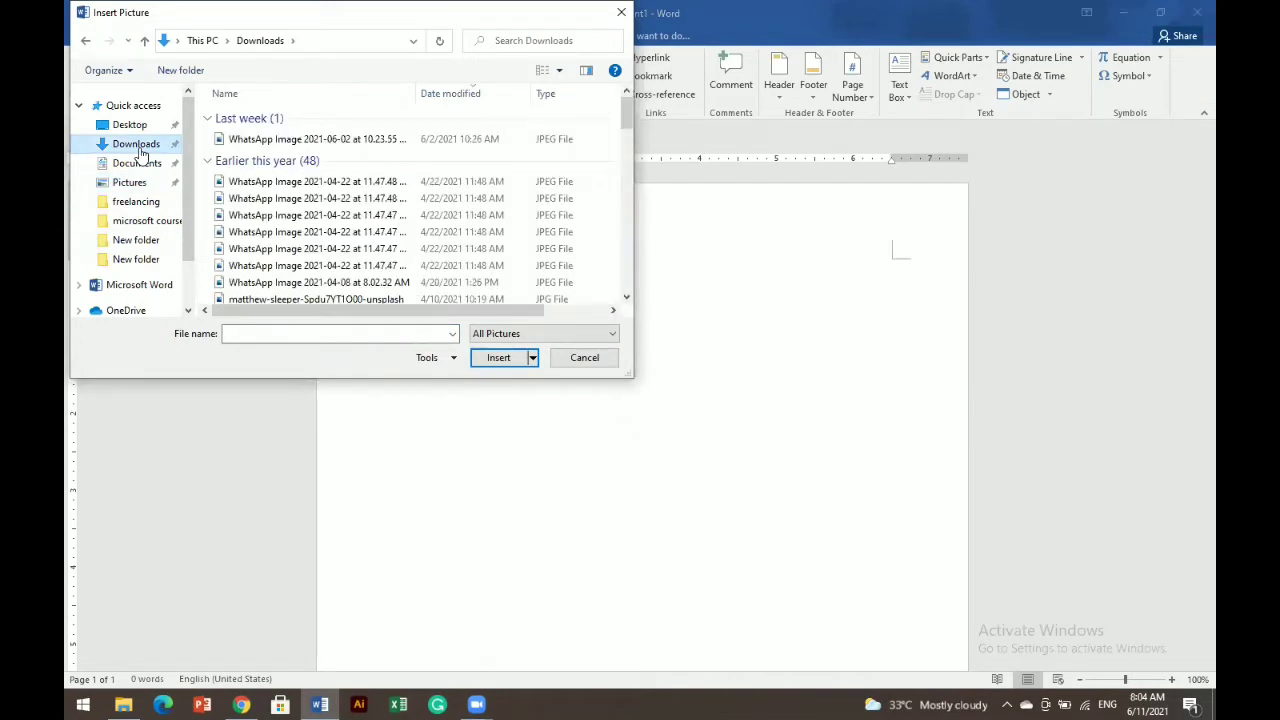
pyautogui.click(136, 166)
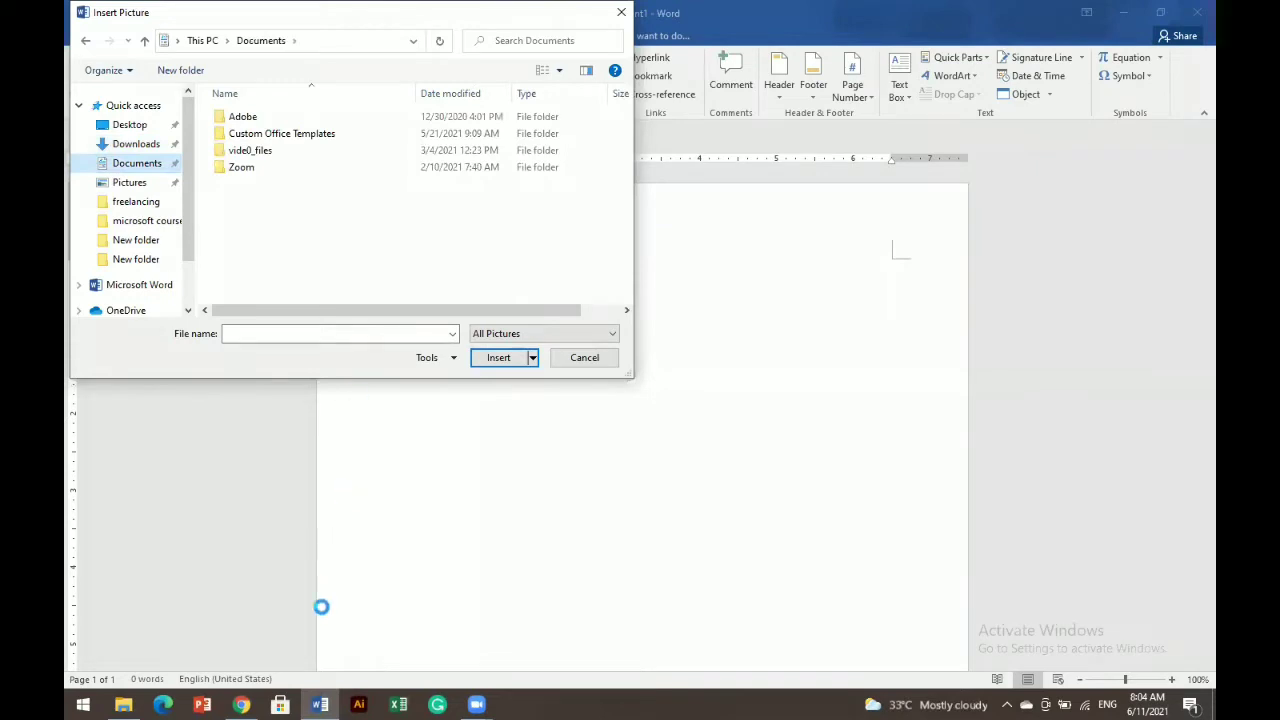
# - Switch to Chrome and open unsplash.com in a new browser tab
pyautogui.click(241, 704)
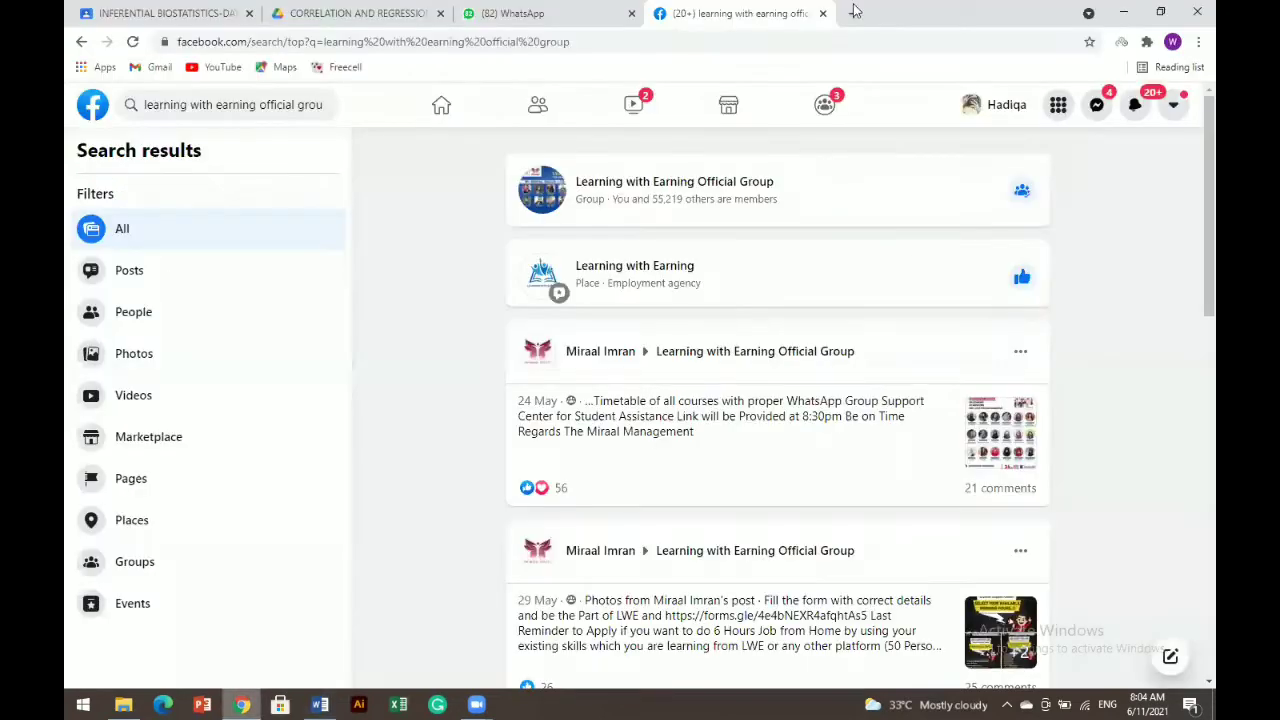
pyautogui.click(854, 12)
pyautogui.write('UN')
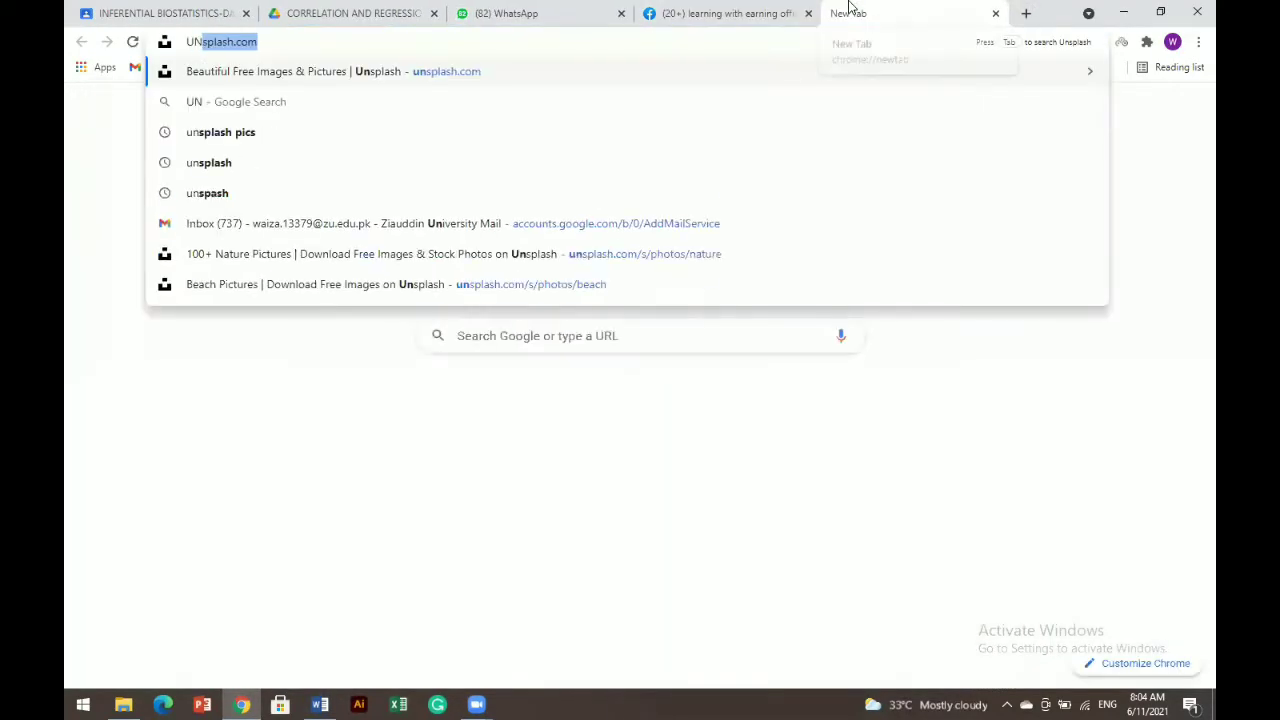
pyautogui.write('SPLASH')
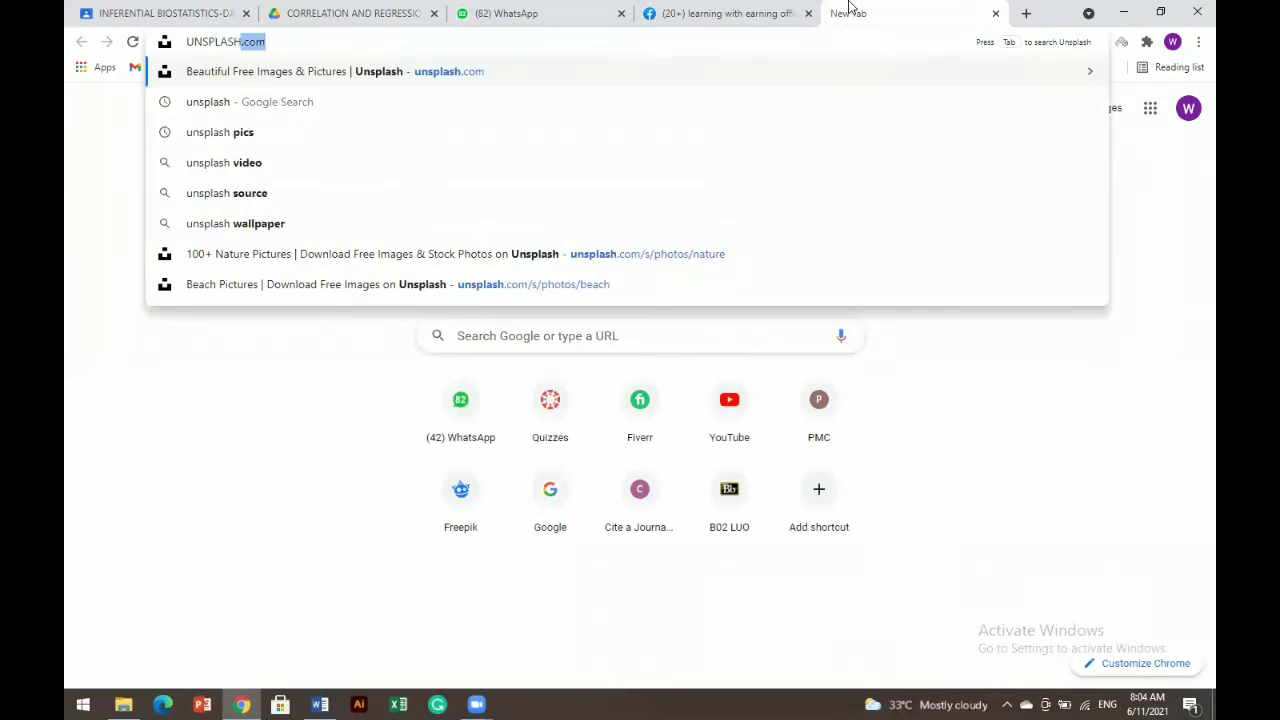
pyautogui.write('.COM')
pyautogui.press('Return')
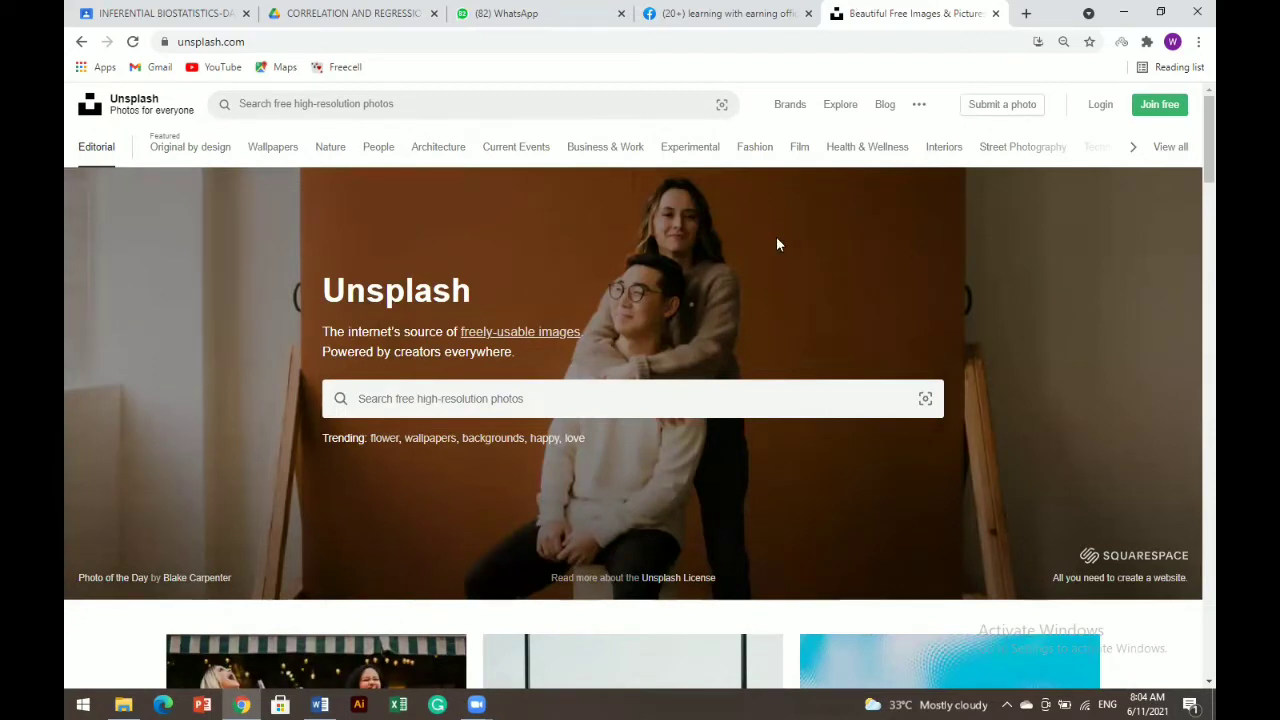
# - Search Unsplash for nature photos
pyautogui.click(601, 403)
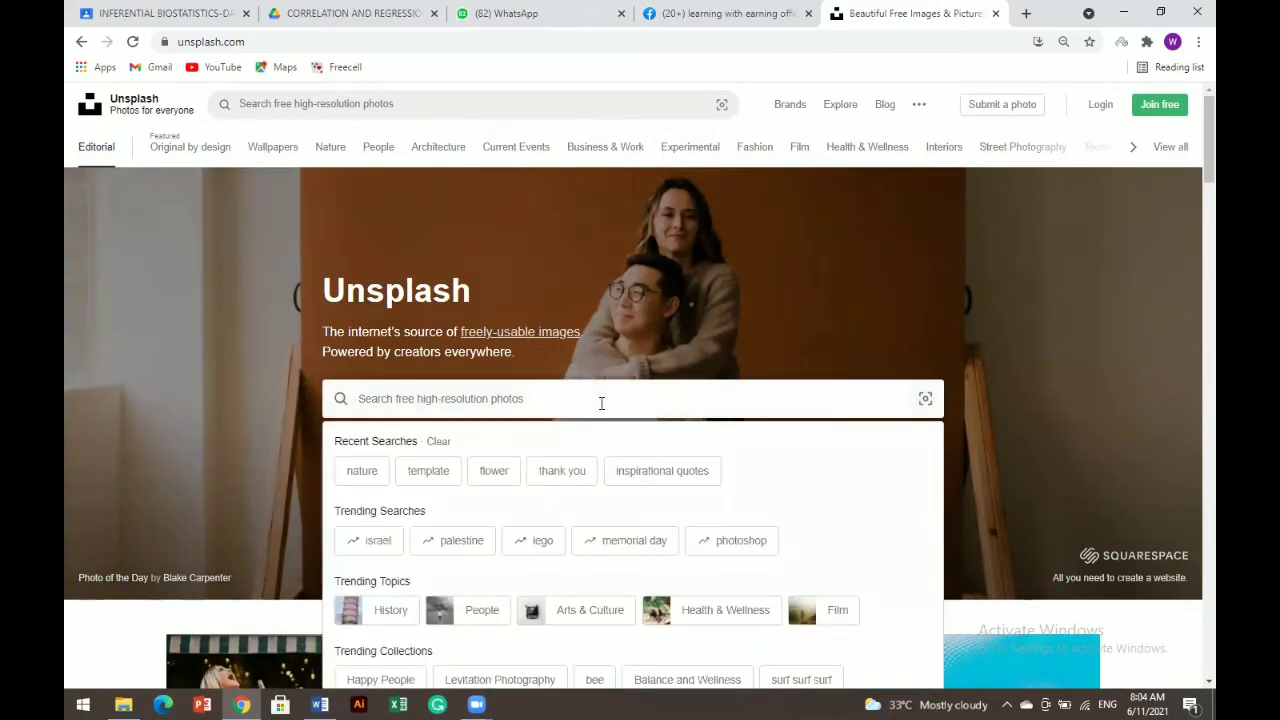
pyautogui.write('NSTURE')
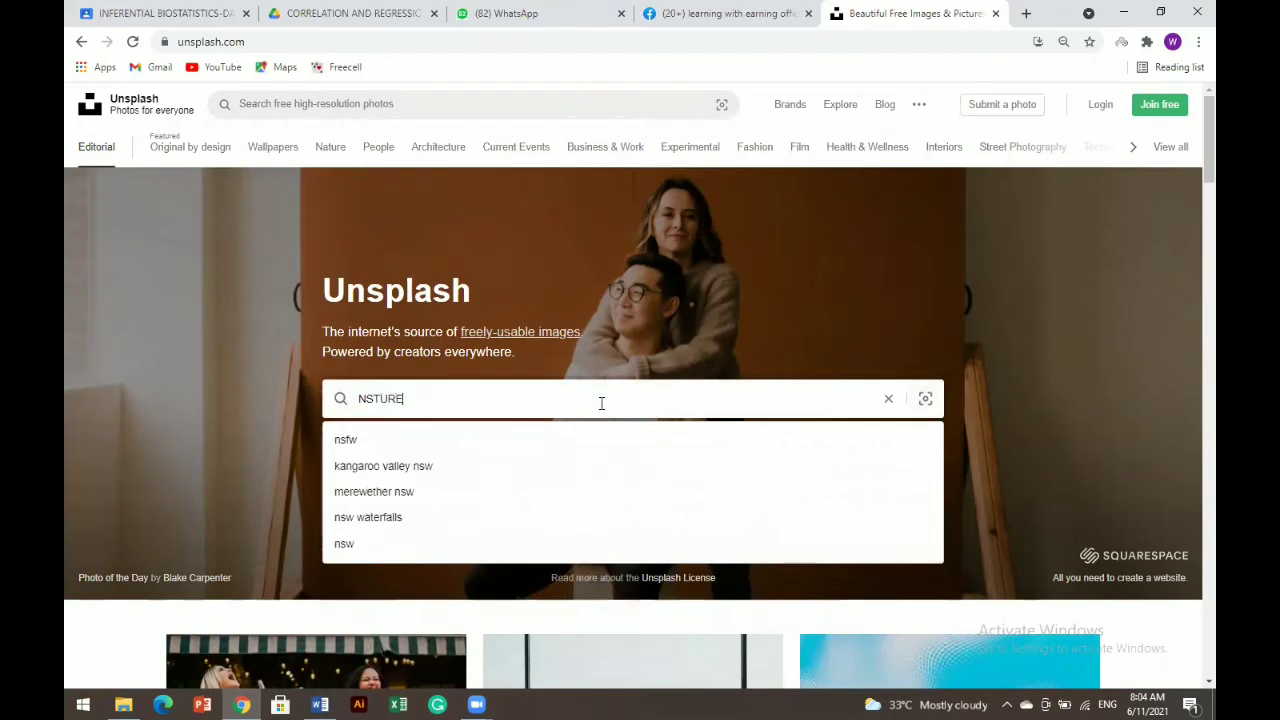
pyautogui.press('BackSpace')
pyautogui.press('BackSpace')
pyautogui.press('BackSpace')
pyautogui.press('BackSpace')
pyautogui.press('BackSpace')
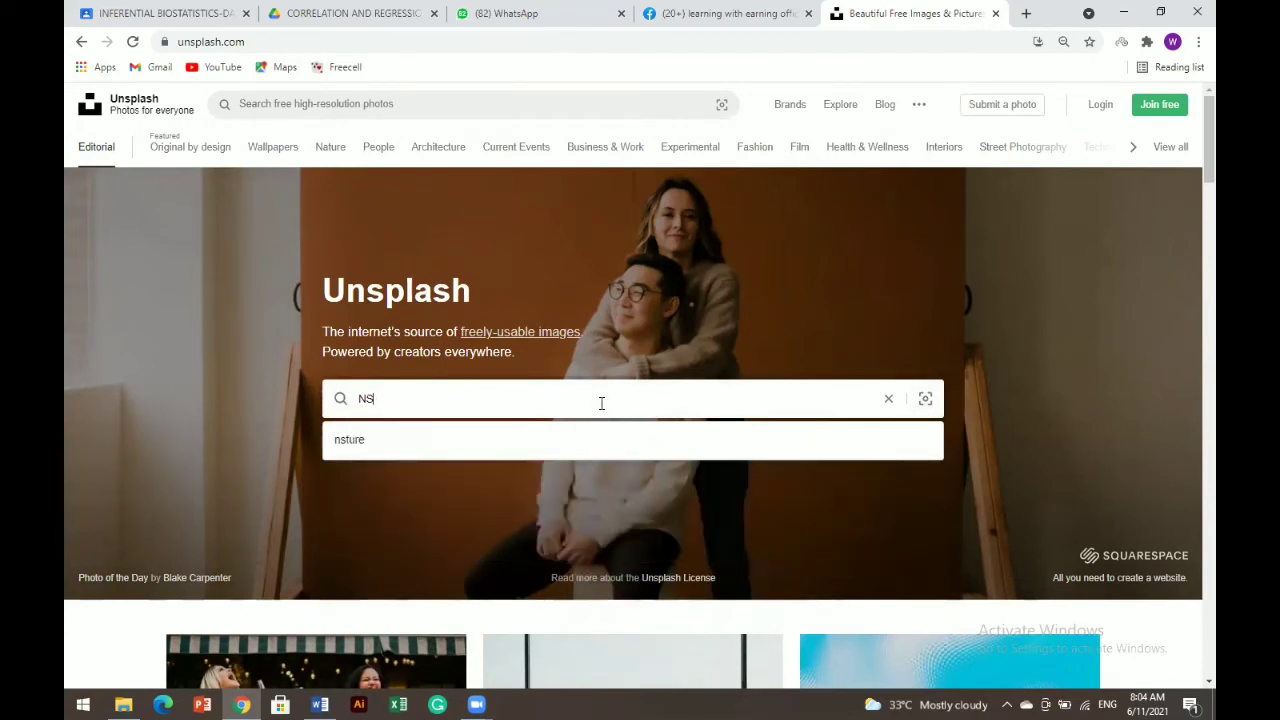
pyautogui.write('ATURE')
pyautogui.press('Return')
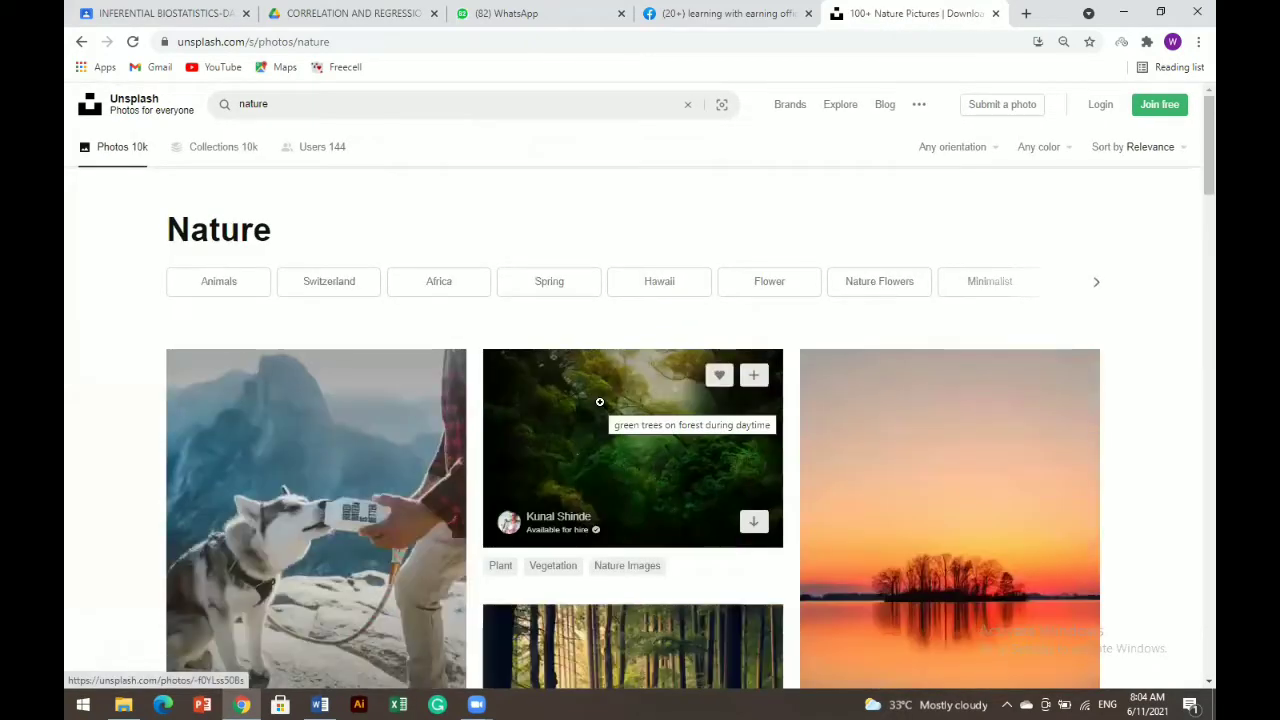
# - Preview the green forest photo, close it, and download the foggy mountain landscape photo from the nature results
pyautogui.click(646, 451)
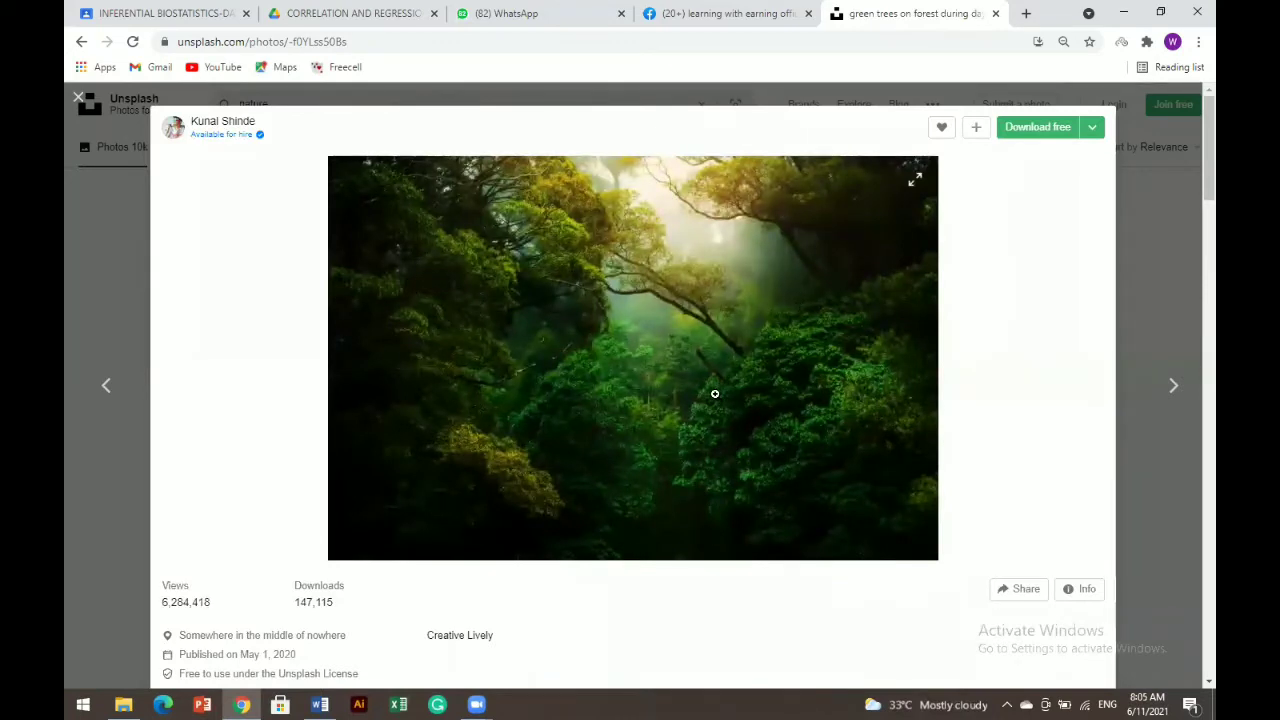
pyautogui.click(1122, 118)
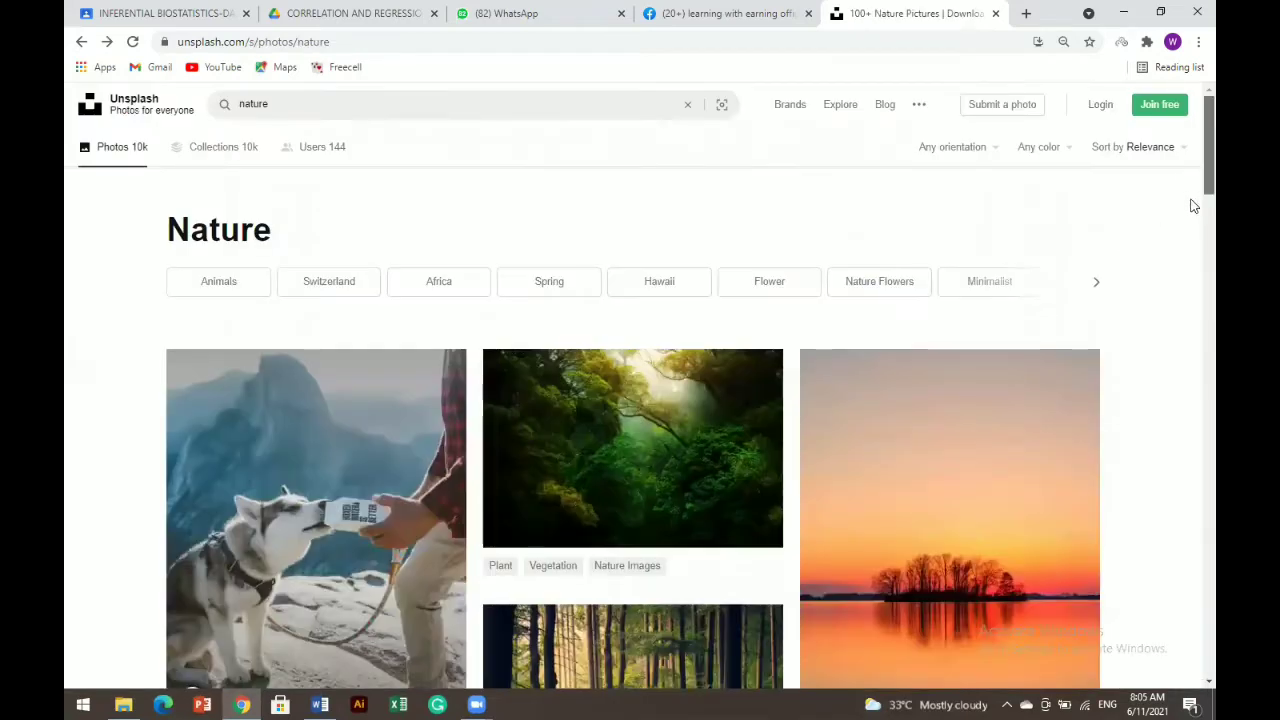
pyautogui.scroll(-3, 1192, 230)
pyautogui.scroll(-4, 1192, 254)
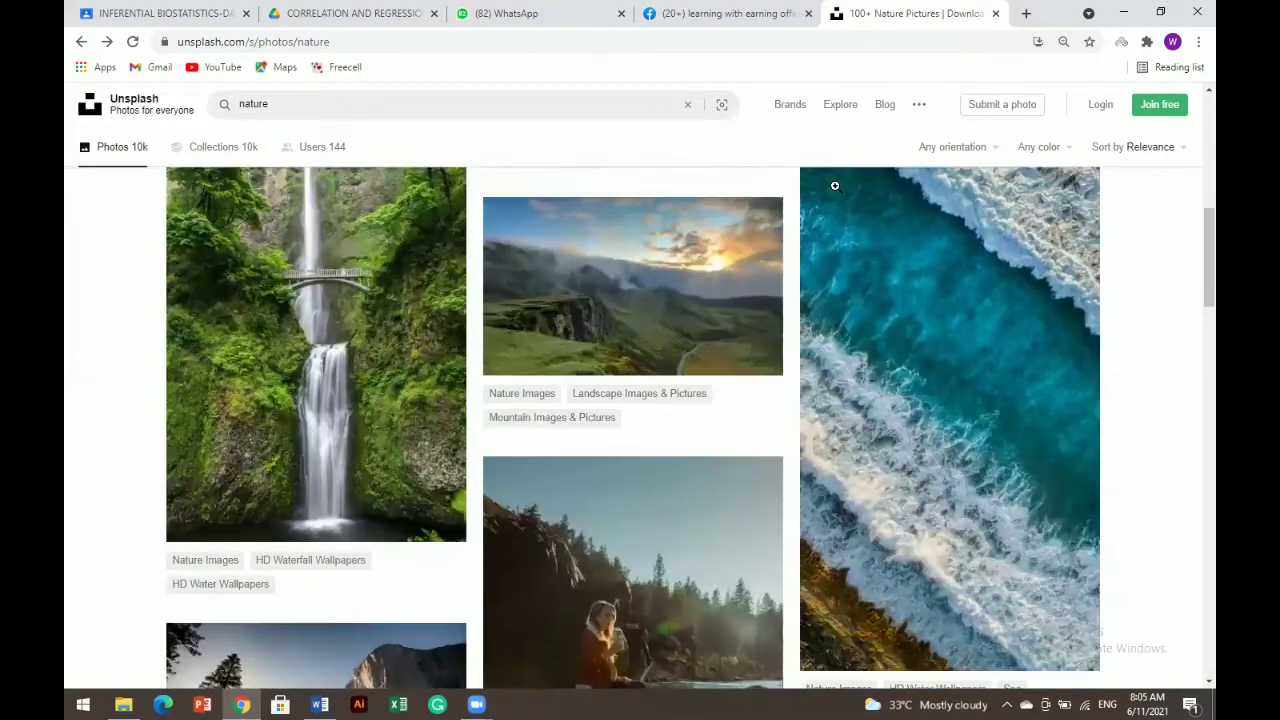
pyautogui.click(600, 287)
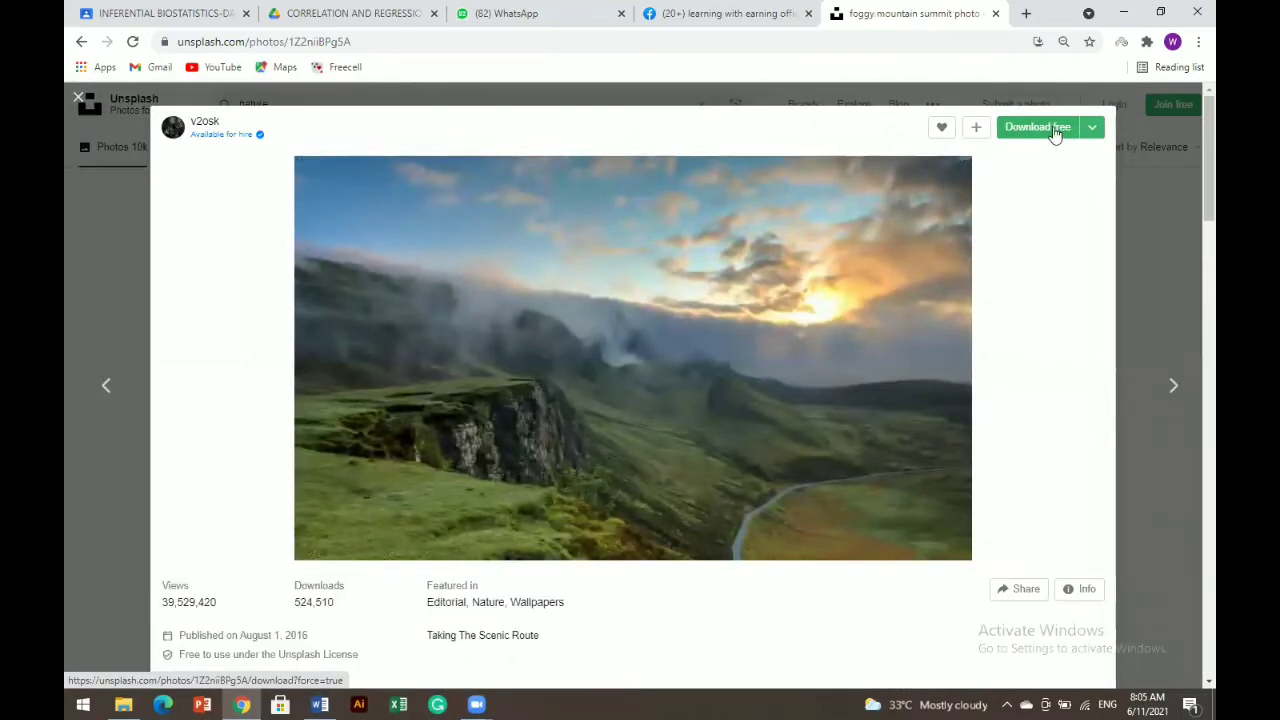
pyautogui.click(1055, 133)
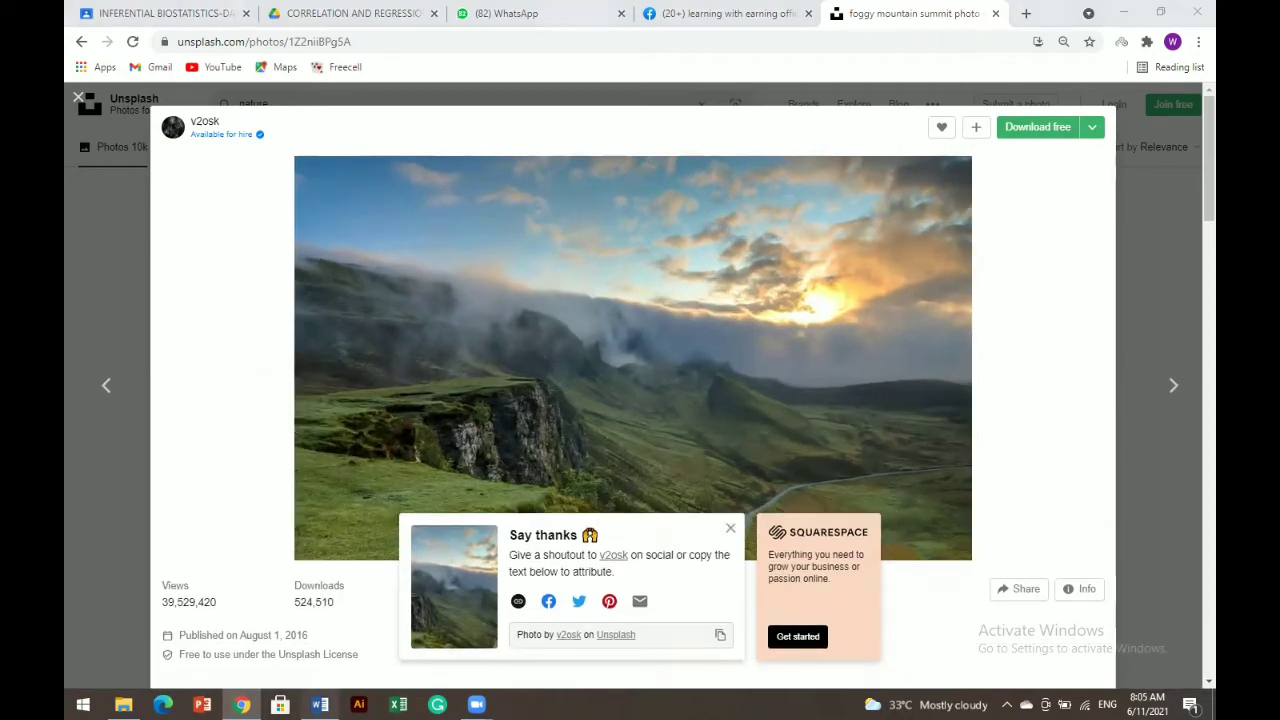
# - Switch back to Word and insert the picture v2osk-1Z2niiBPg5A-unsplash from the Downloads folder
pyautogui.click(320, 705)
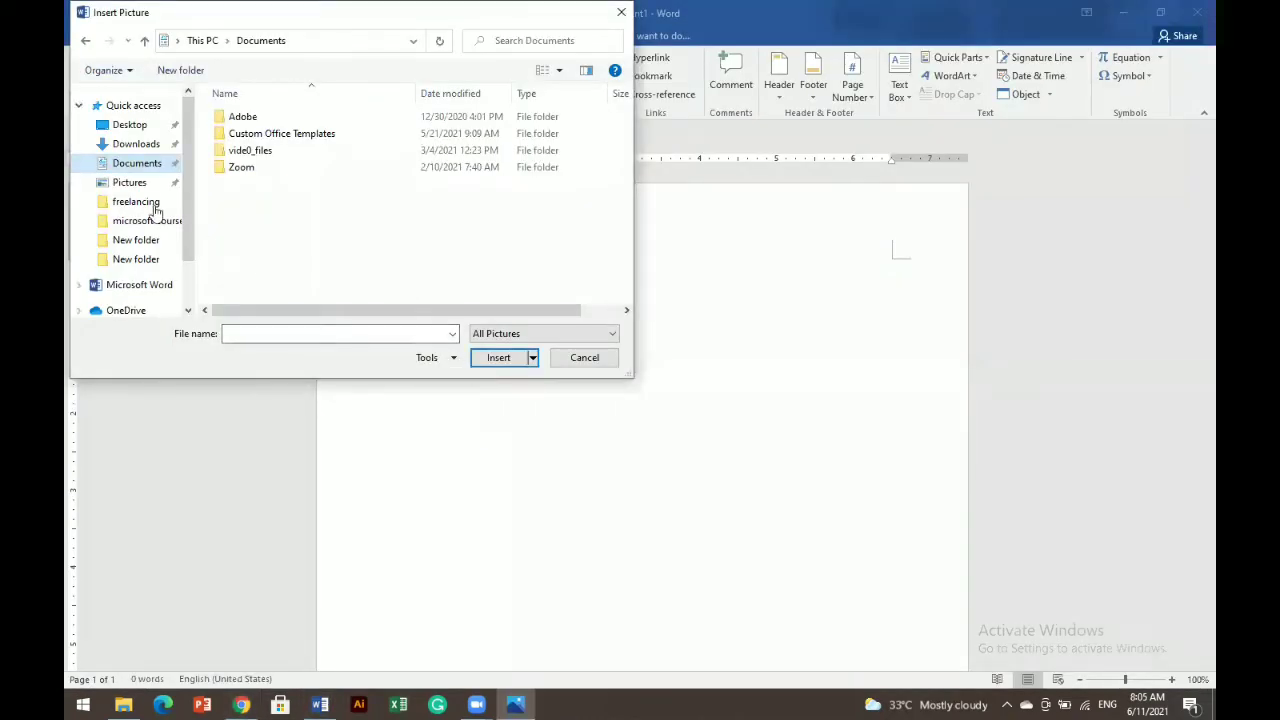
pyautogui.click(129, 182)
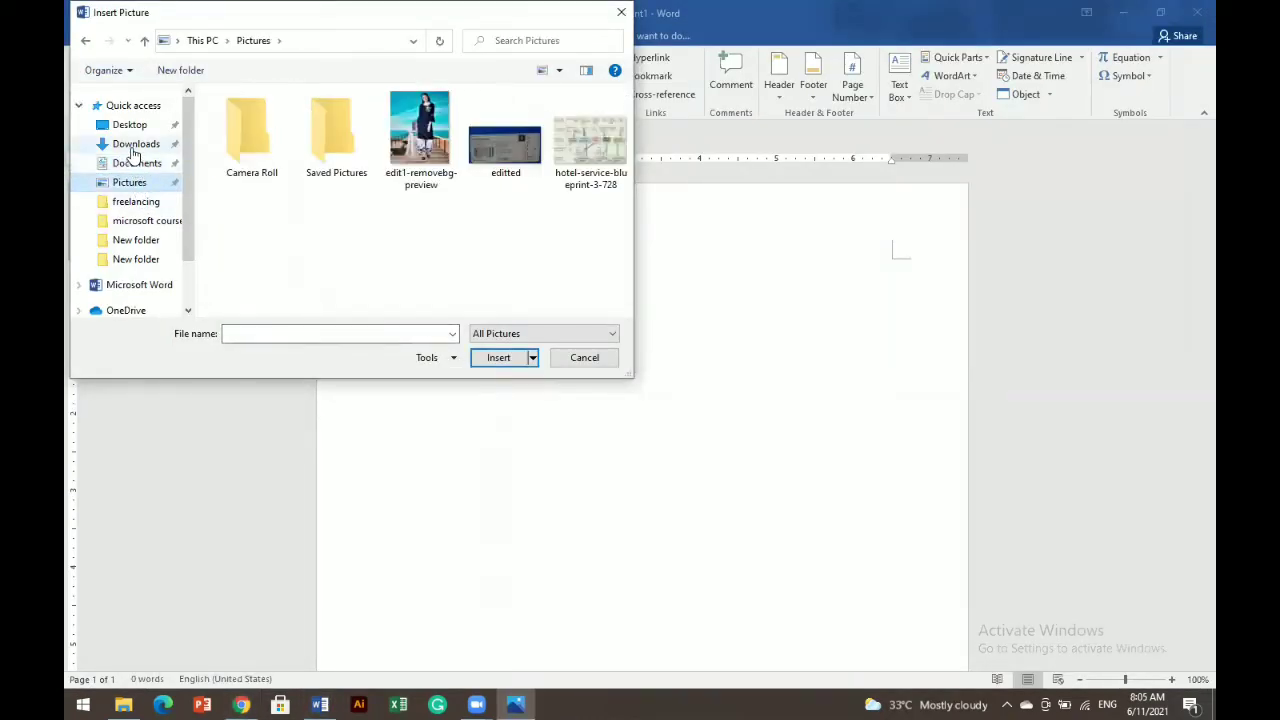
pyautogui.click(135, 145)
pyautogui.click(258, 143)
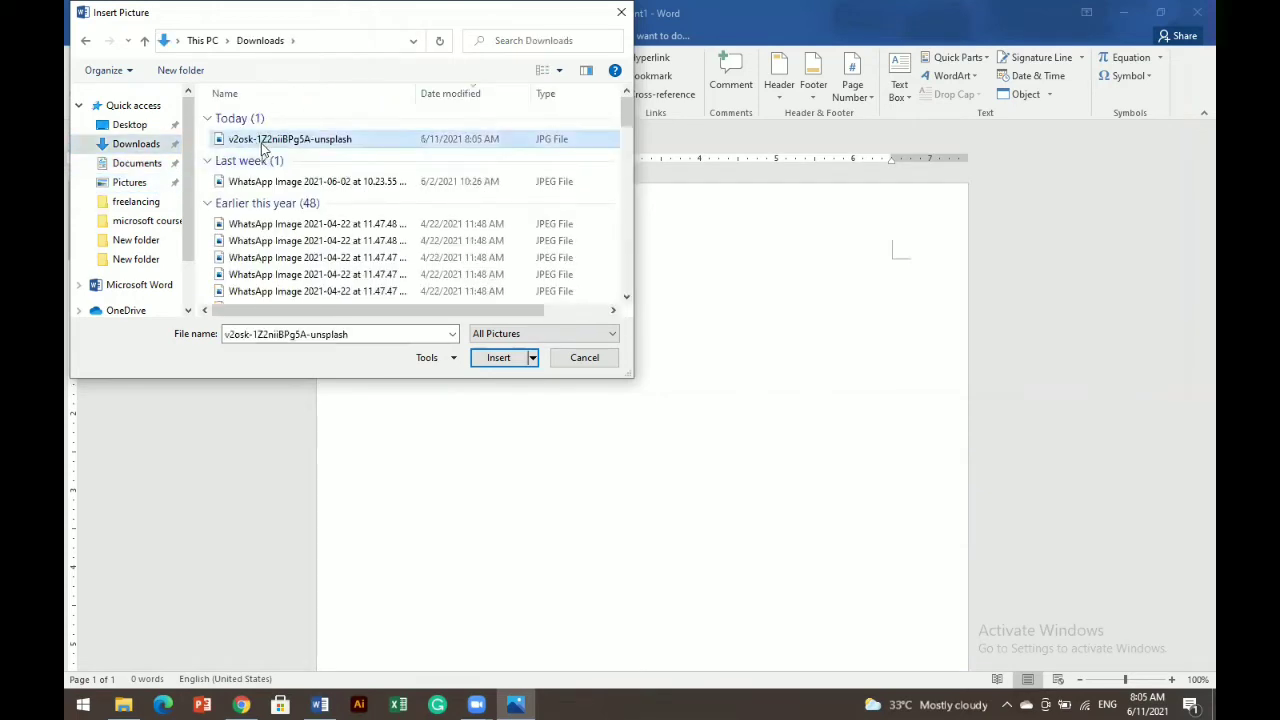
pyautogui.click(483, 360)
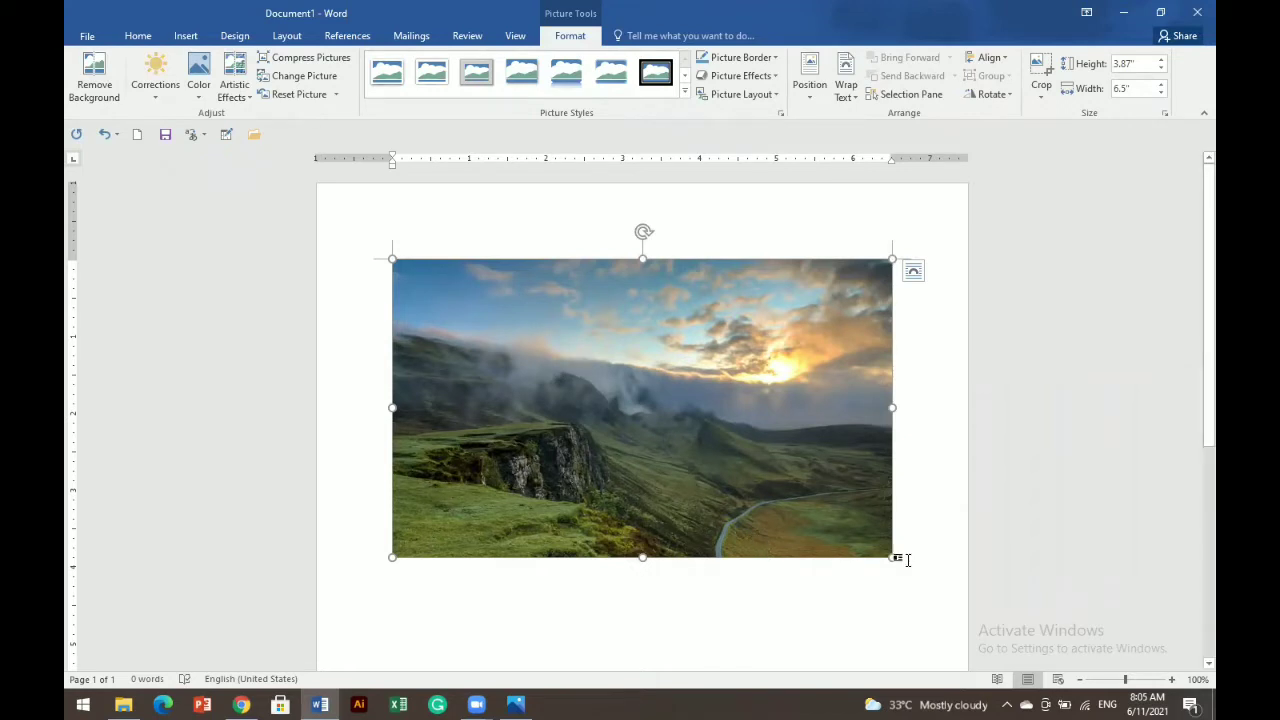
# - Set the picture's height to 2" and apply the white bevelled frame picture style with a reflection beneath it
pyautogui.moveTo(892, 555); pyautogui.dragTo(968, 700)
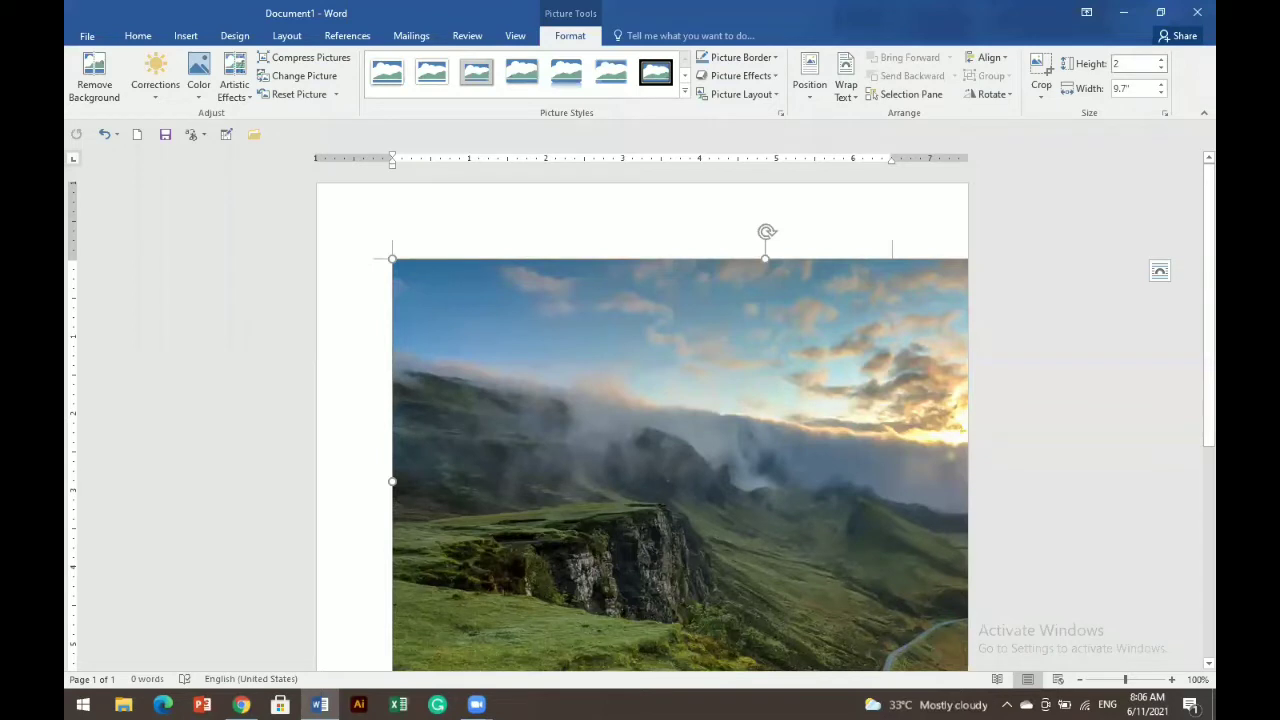
pyautogui.press('Return')
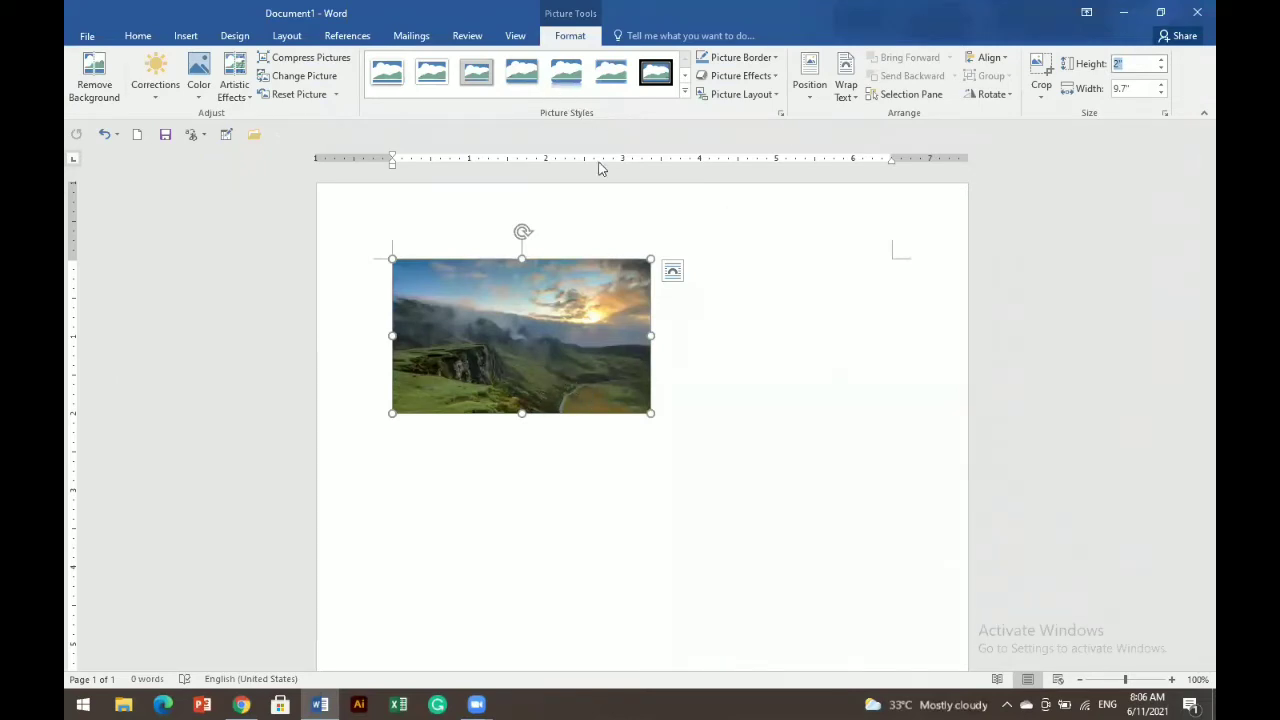
pyautogui.click(685, 92)
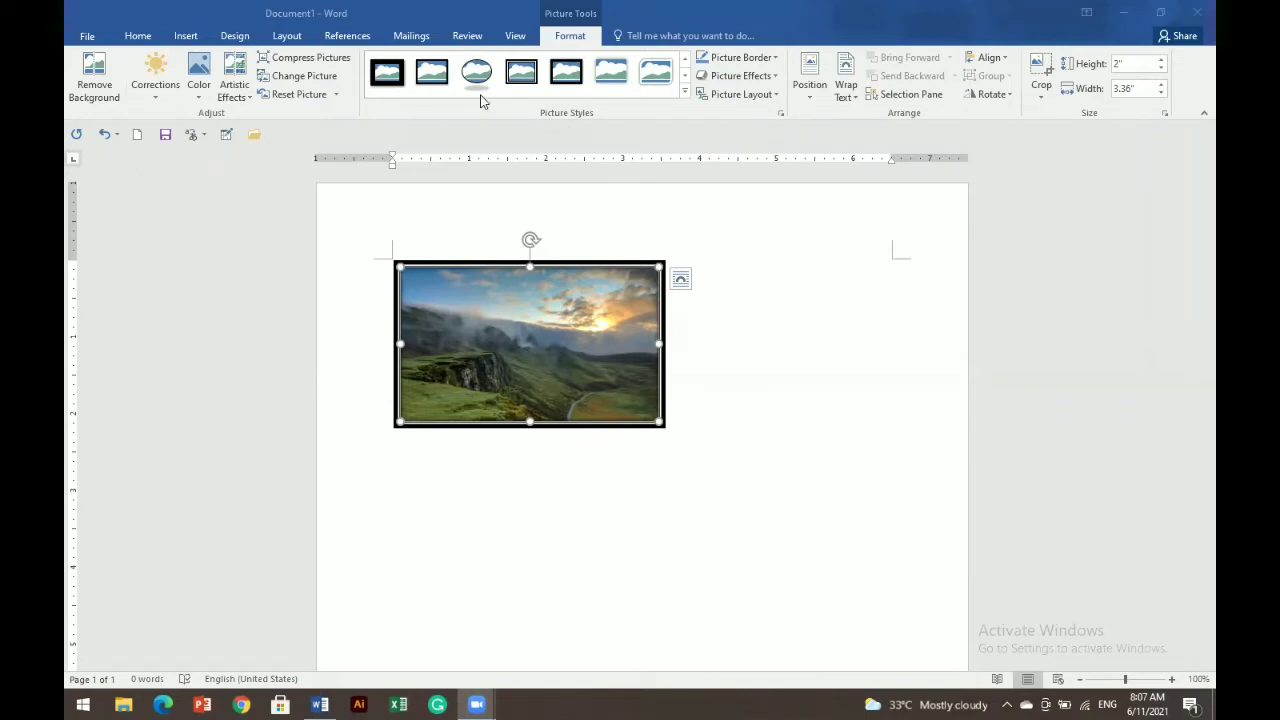
pyautogui.click(685, 93)
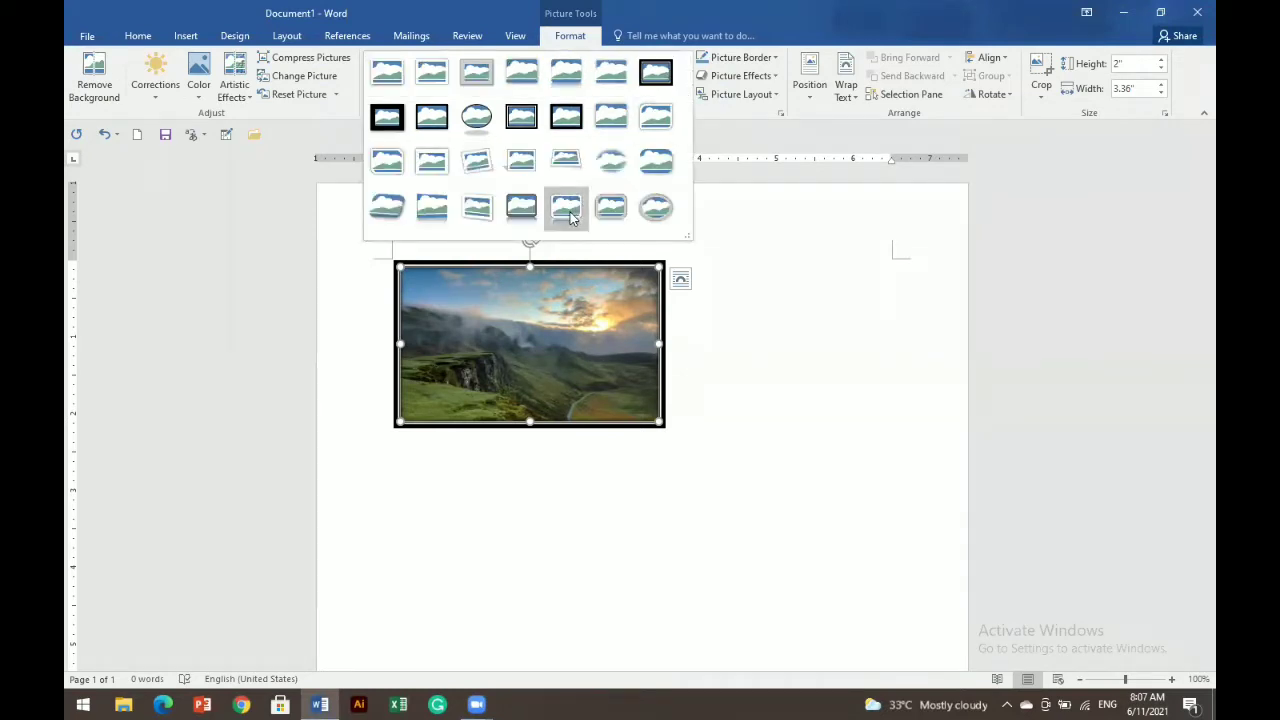
pyautogui.click(570, 217)
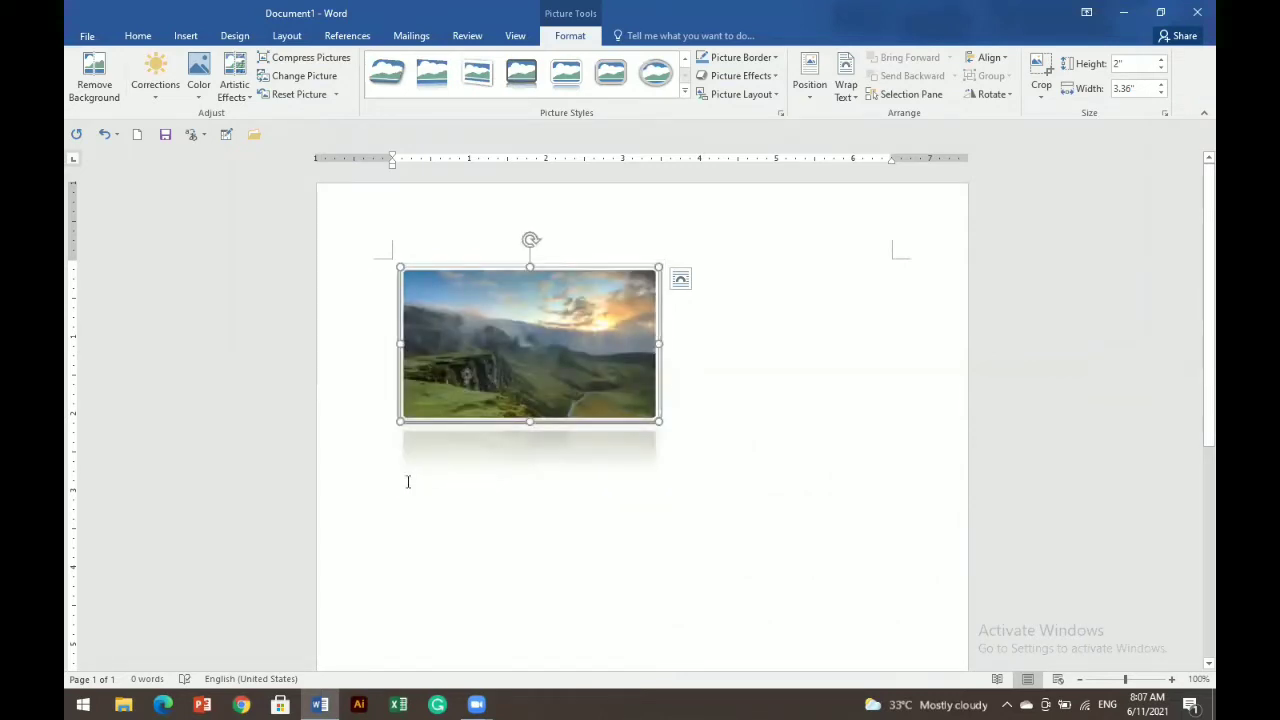
# - Generate sample paragraphs after the picture with the formula =RAND()
pyautogui.click(686, 403)
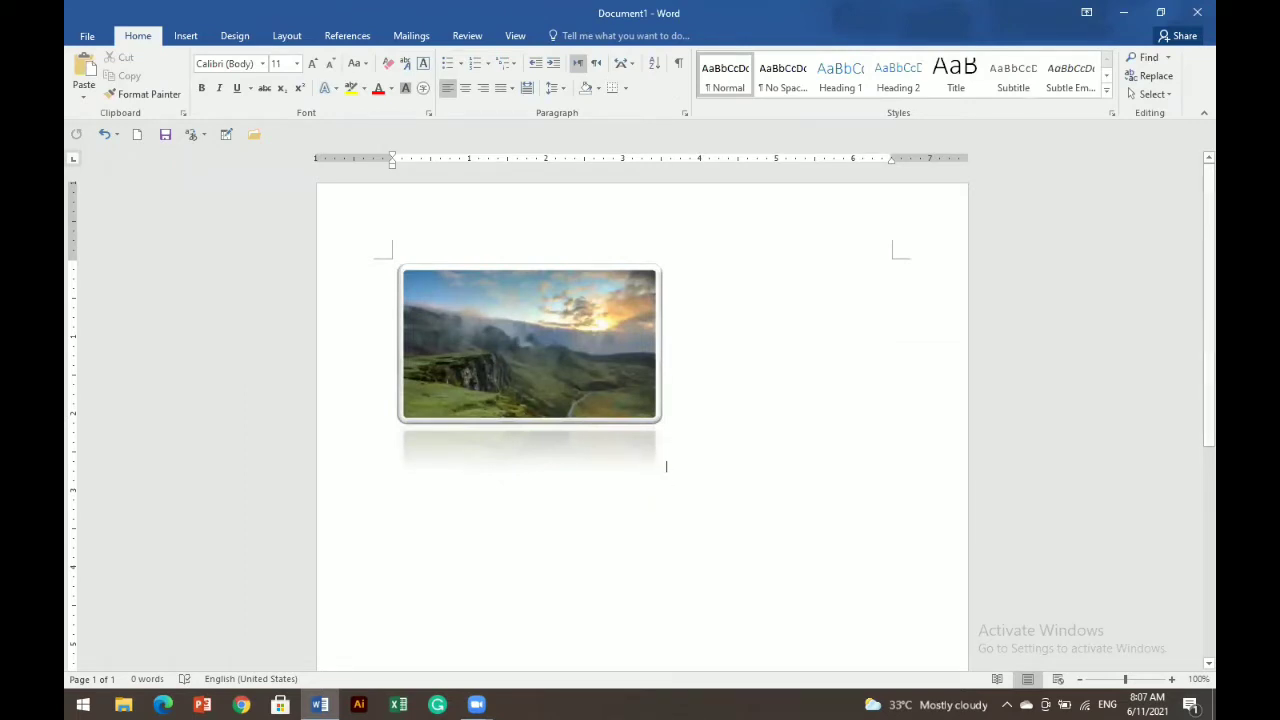
pyautogui.write('=R')
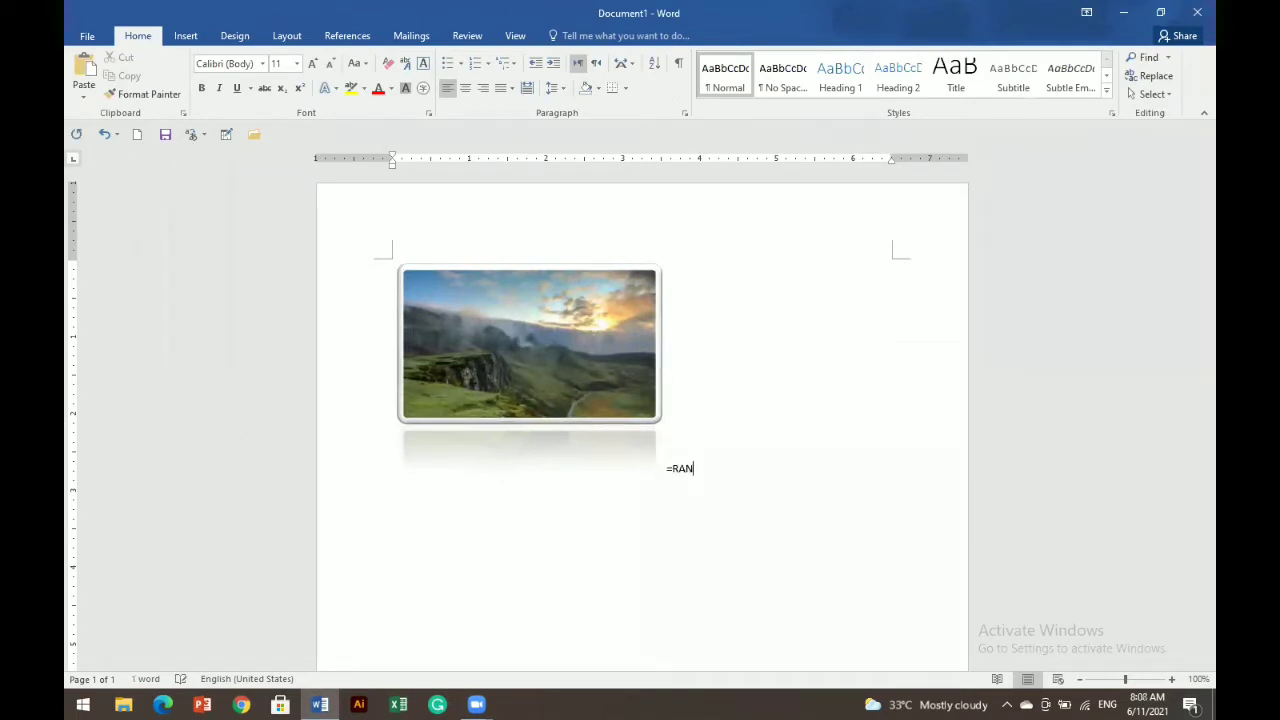
pyautogui.write('AN')
pyautogui.press('BackSpace')
pyautogui.press('Return')
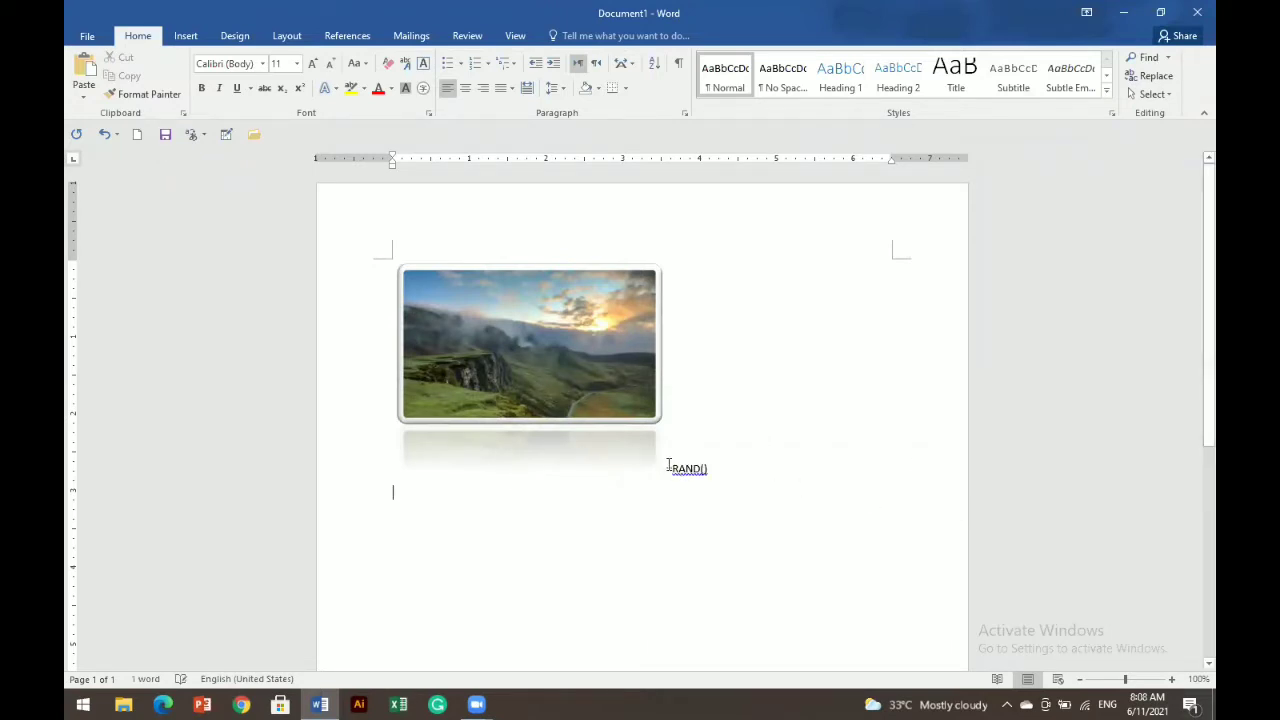
pyautogui.press('Return')
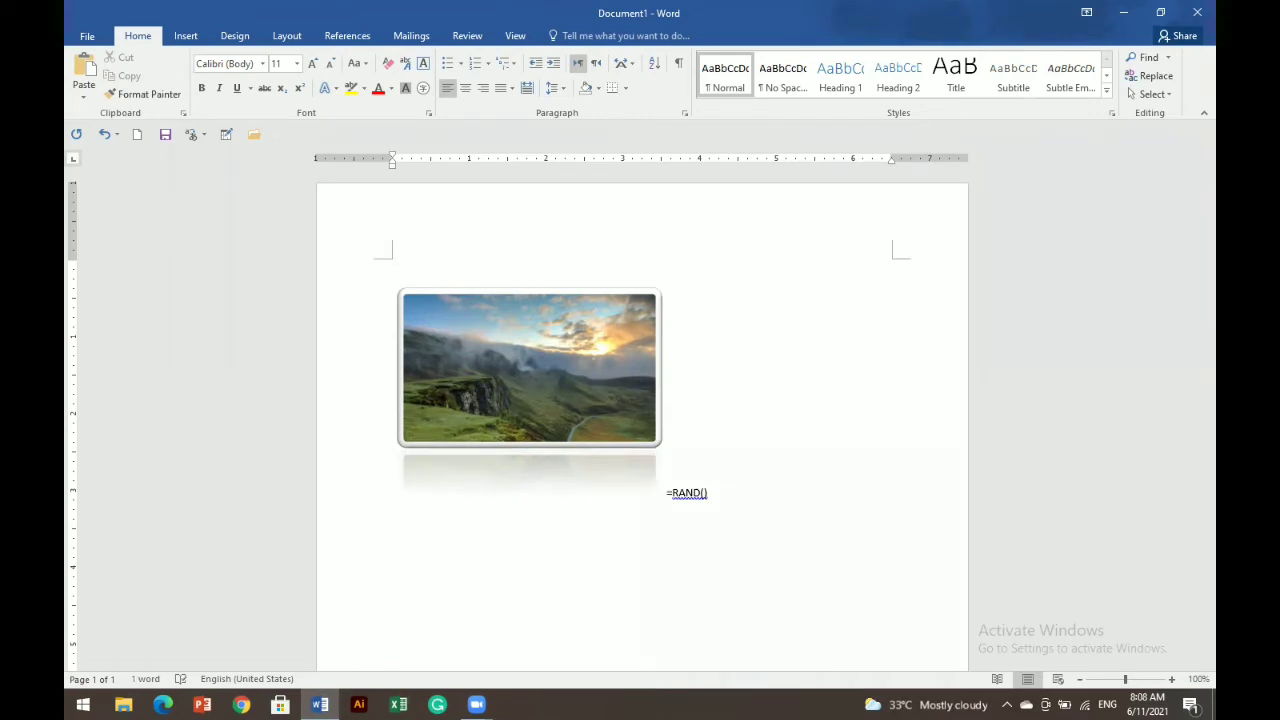
pyautogui.press('BackSpace')
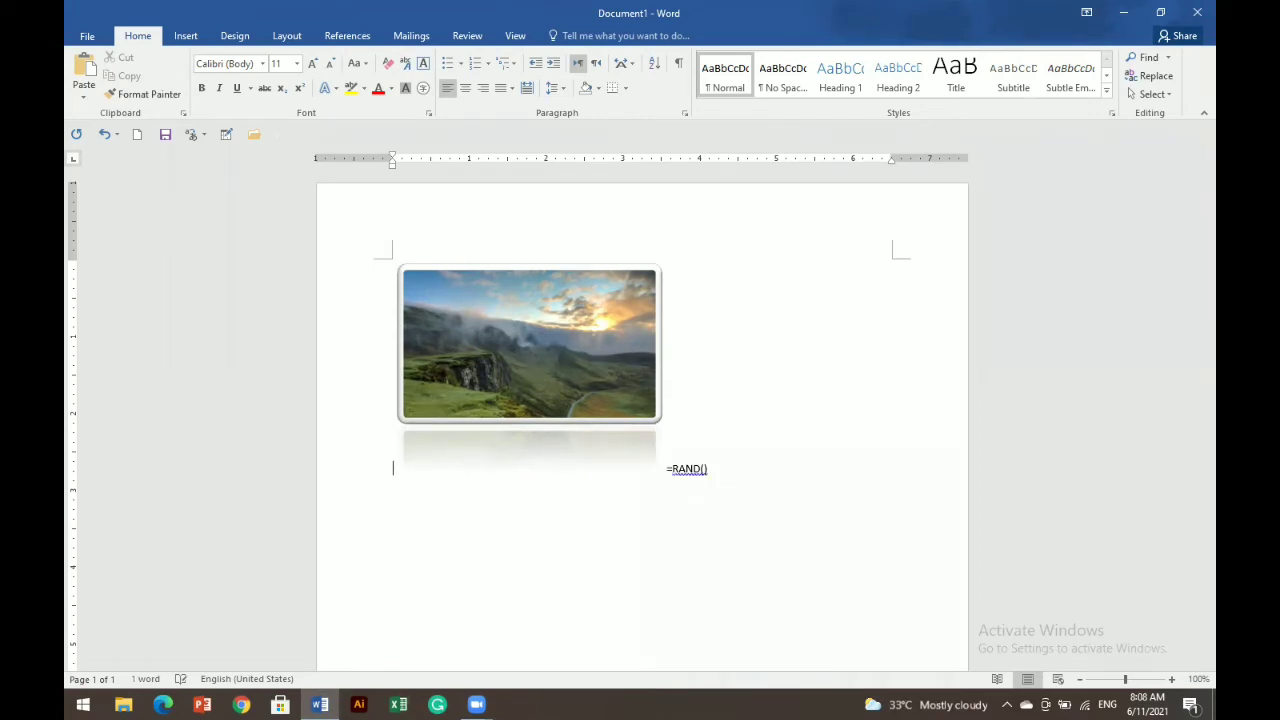
pyautogui.click(667, 468)
pyautogui.press('Return')
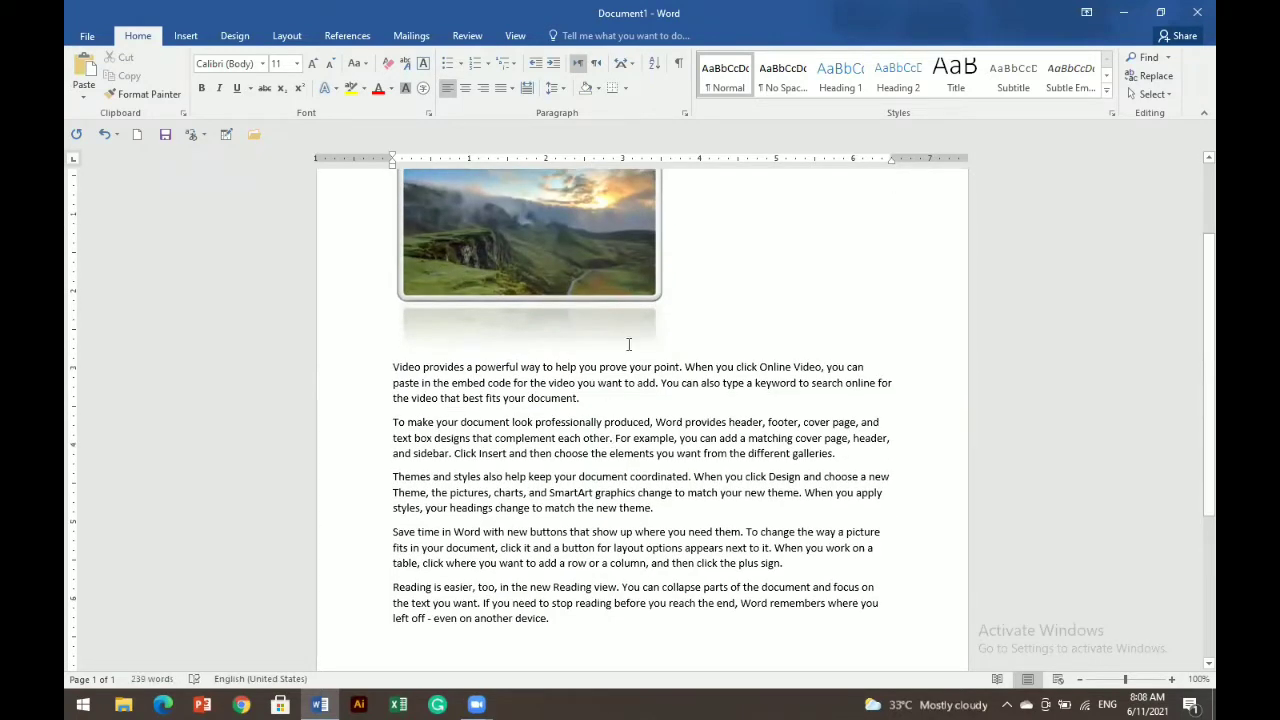
# - Set the framed picture's text wrapping to Square and move it to the right of the first two paragraphs
pyautogui.scroll(3, 628, 330)
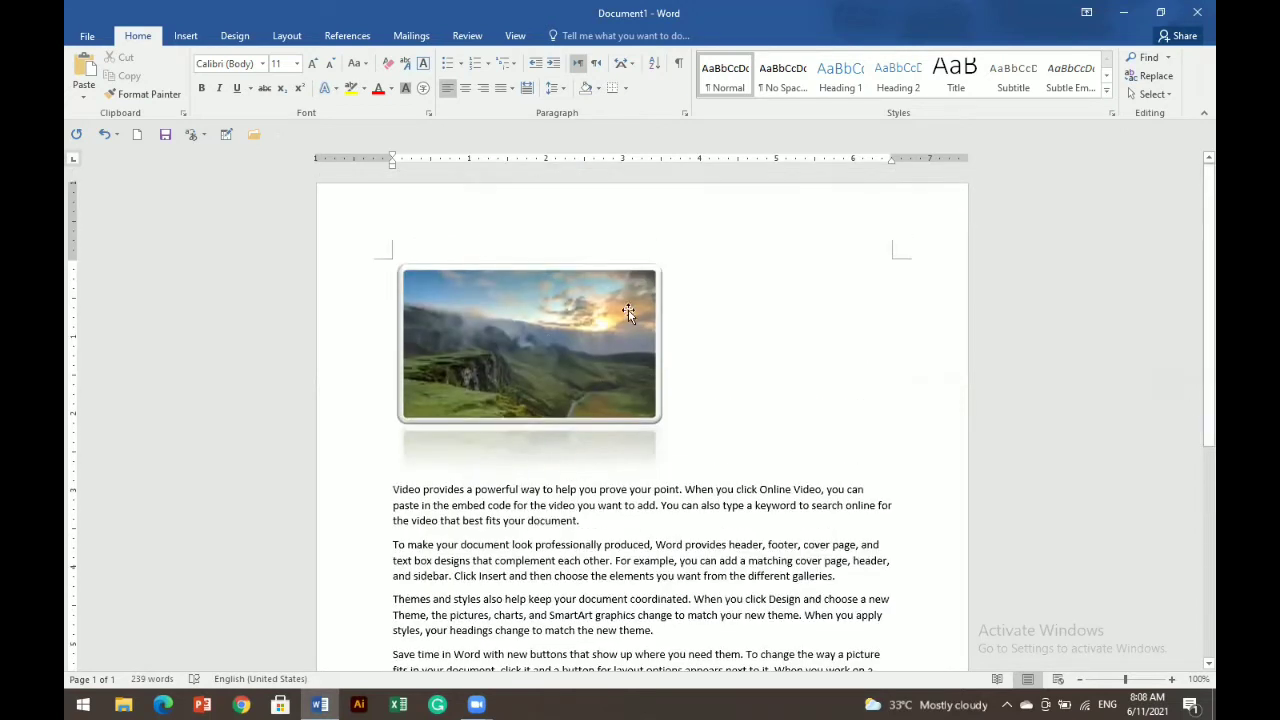
pyautogui.moveTo(508, 364); pyautogui.dragTo(538, 335)
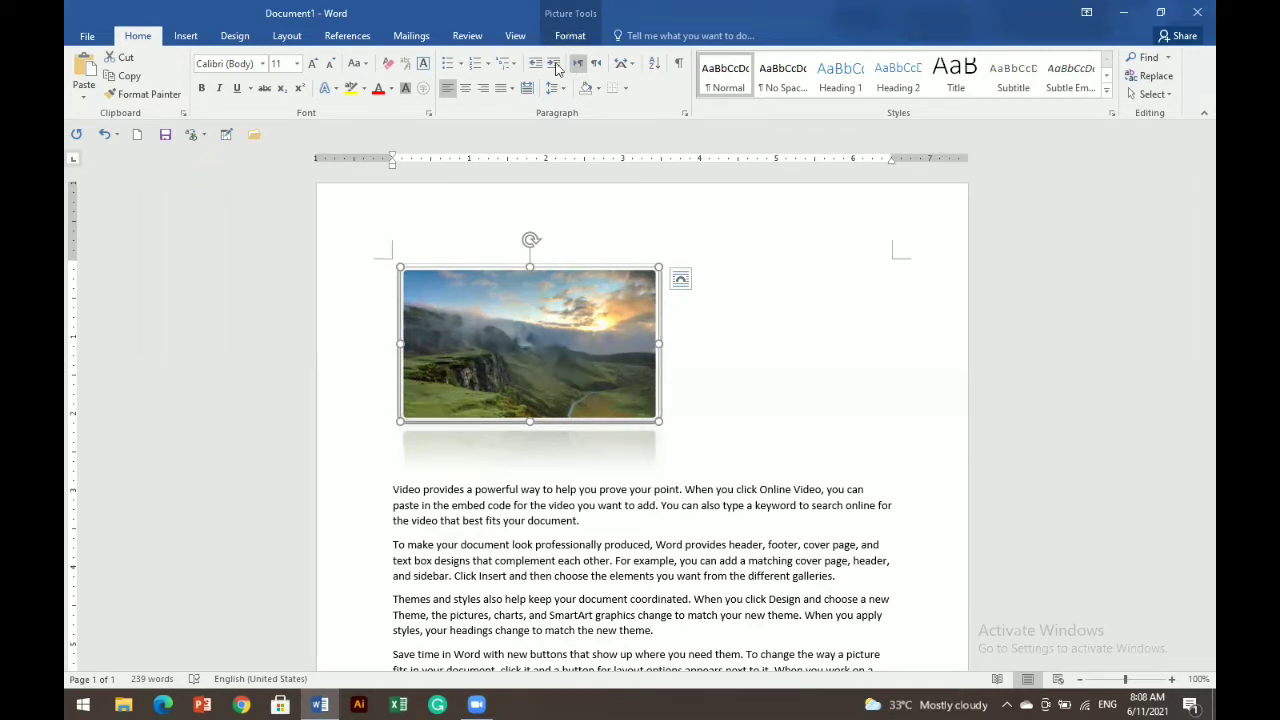
pyautogui.click(771, 377)
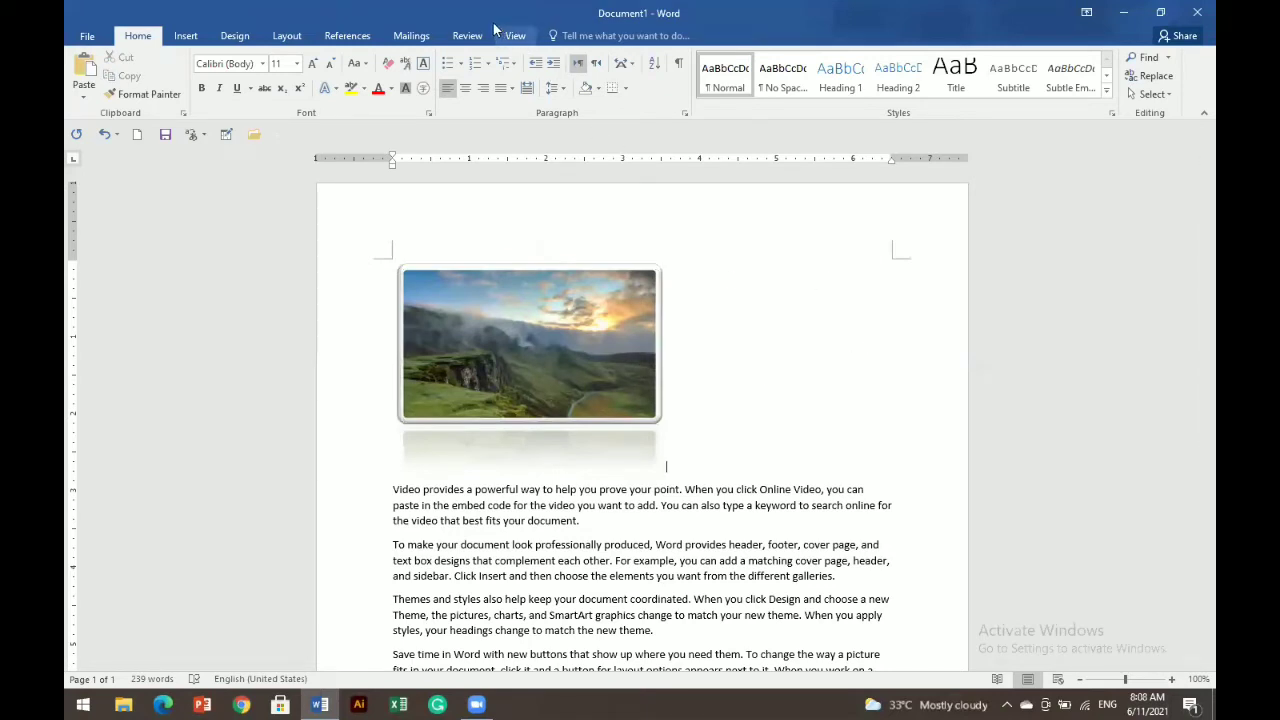
pyautogui.click(505, 370)
pyautogui.click(570, 35)
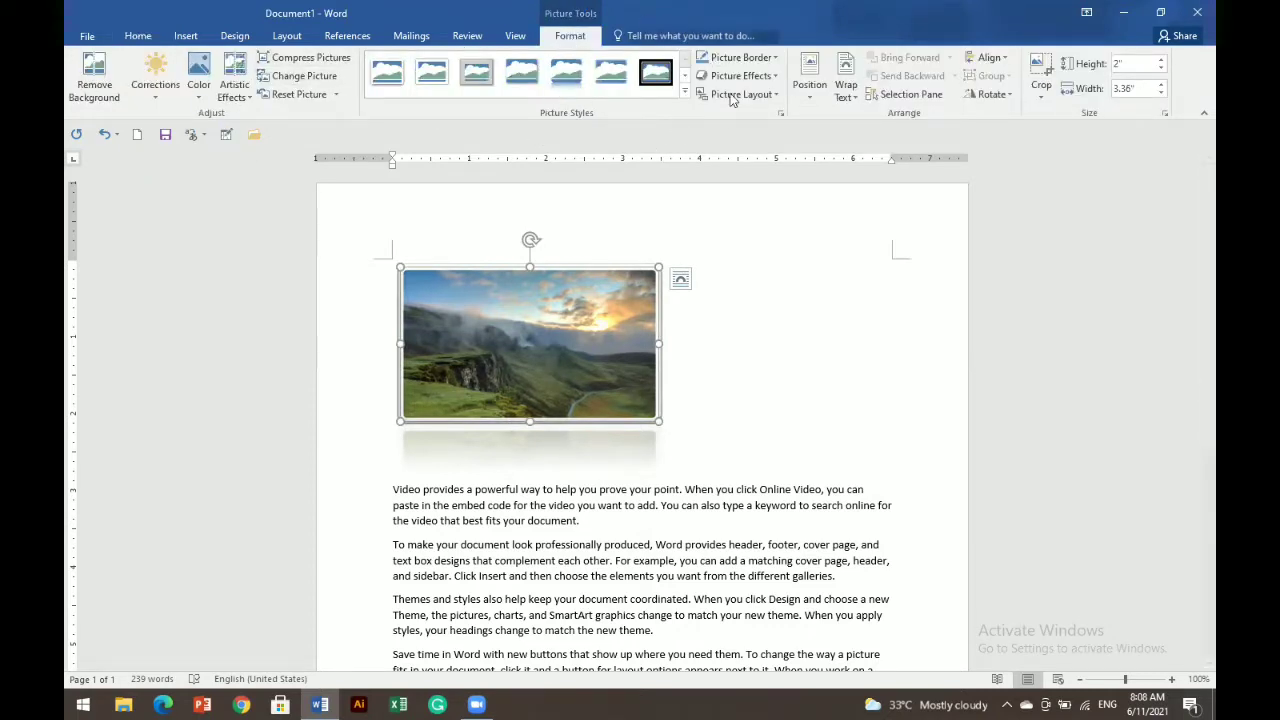
pyautogui.click(846, 88)
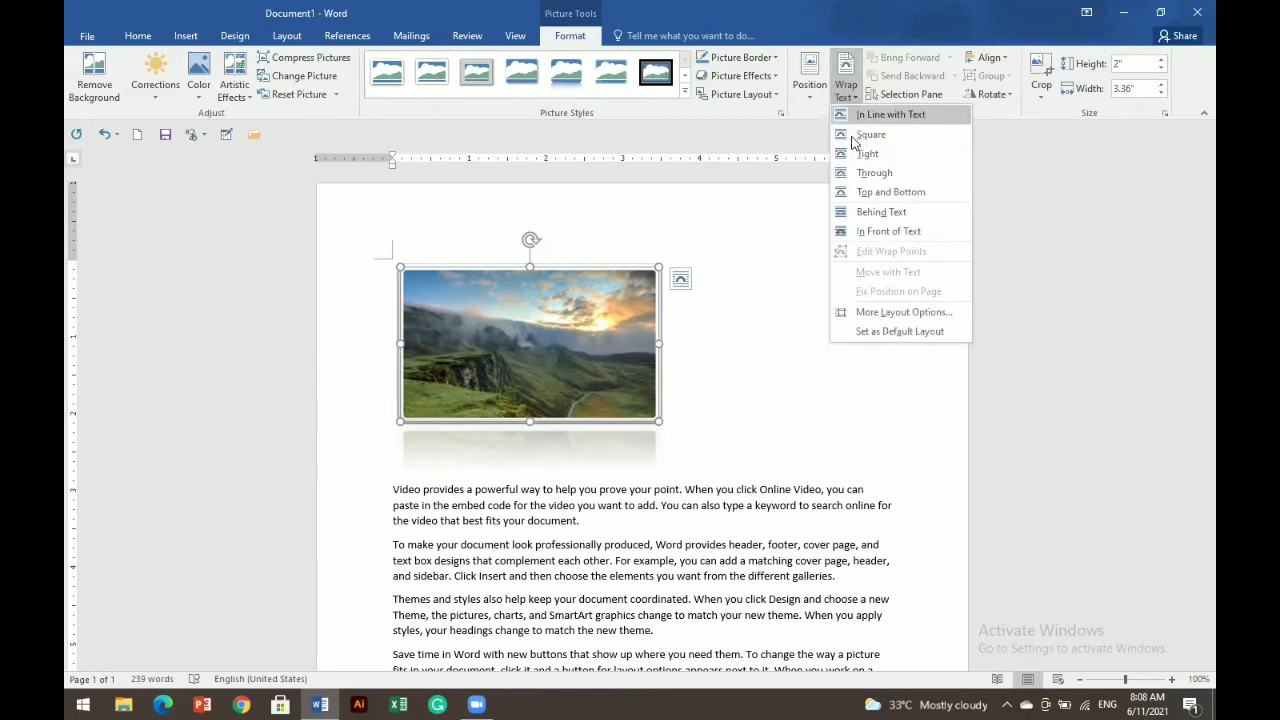
pyautogui.click(860, 138)
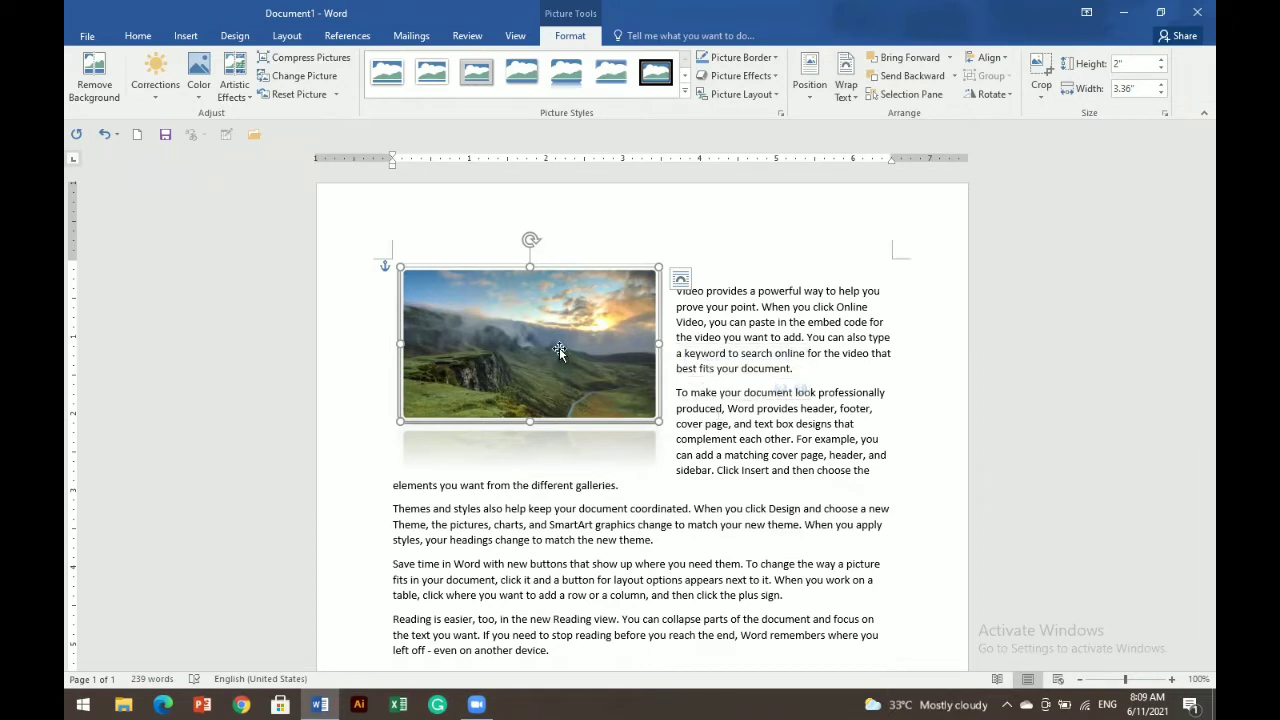
pyautogui.moveTo(560, 352); pyautogui.dragTo(801, 385)
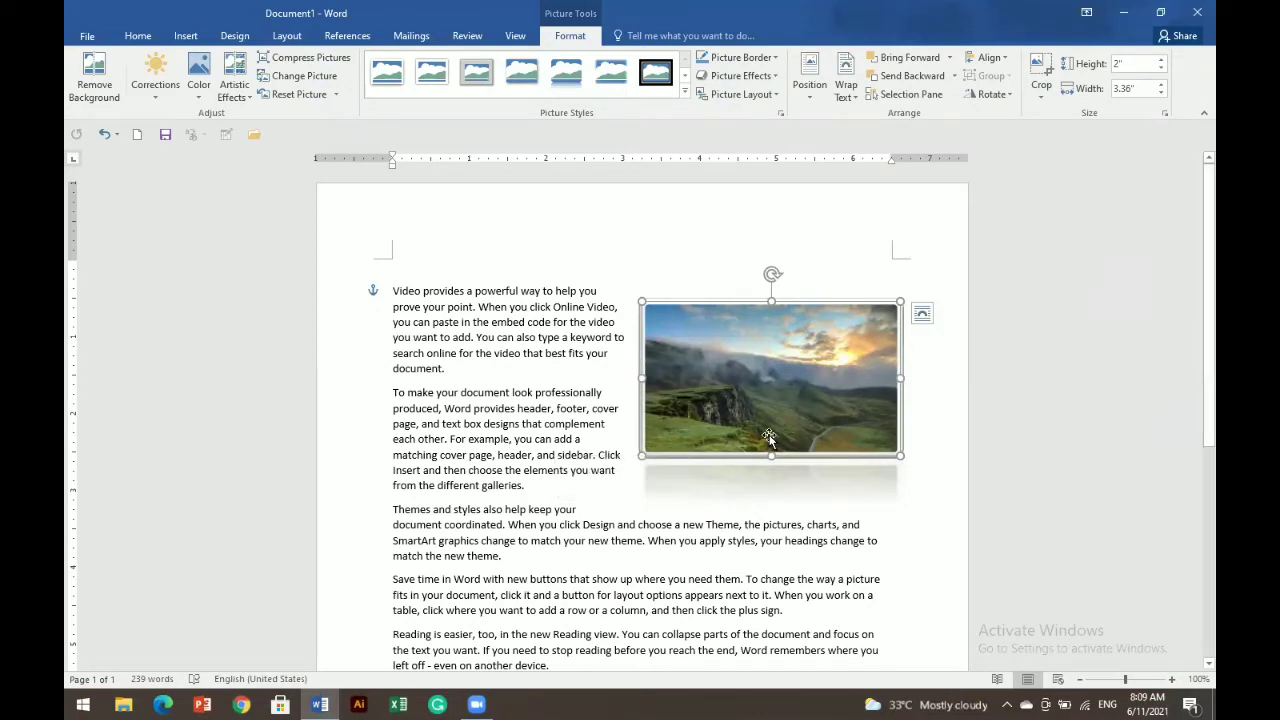
# - Apply a thin black frame style to the picture and place a duplicate to the left of the third and fourth paragraphs
pyautogui.click(686, 96)
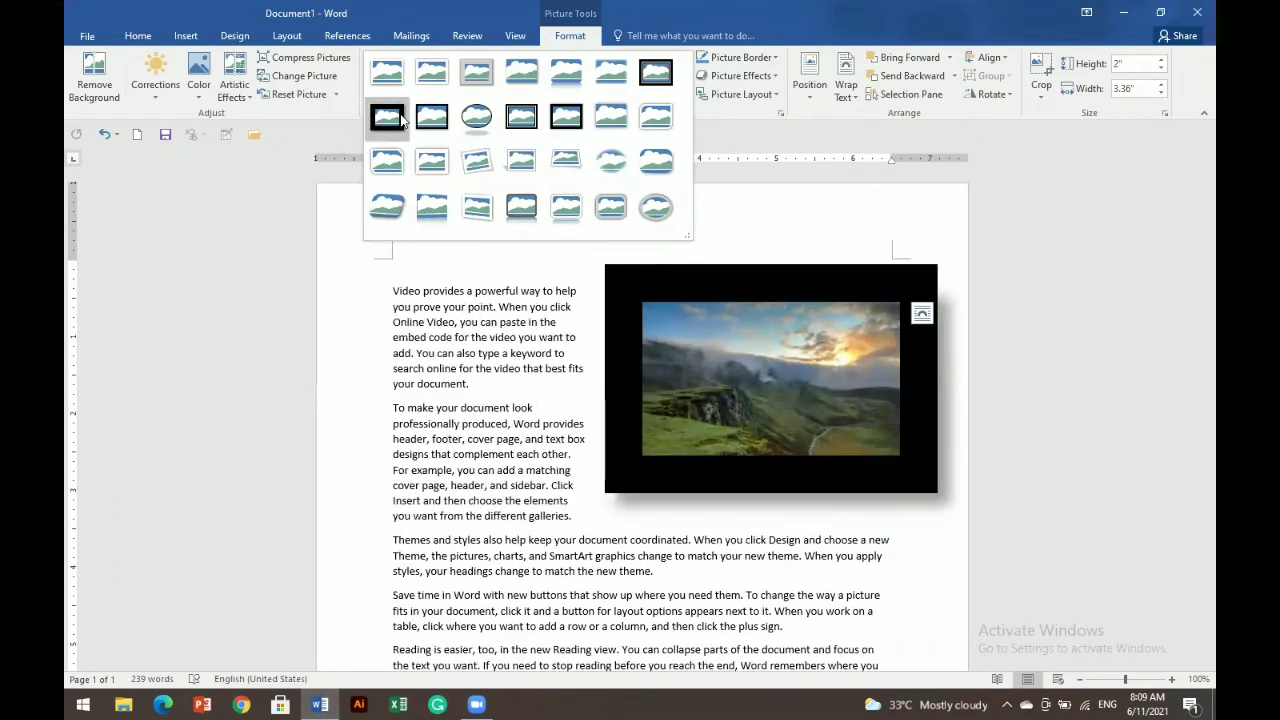
pyautogui.click(452, 118)
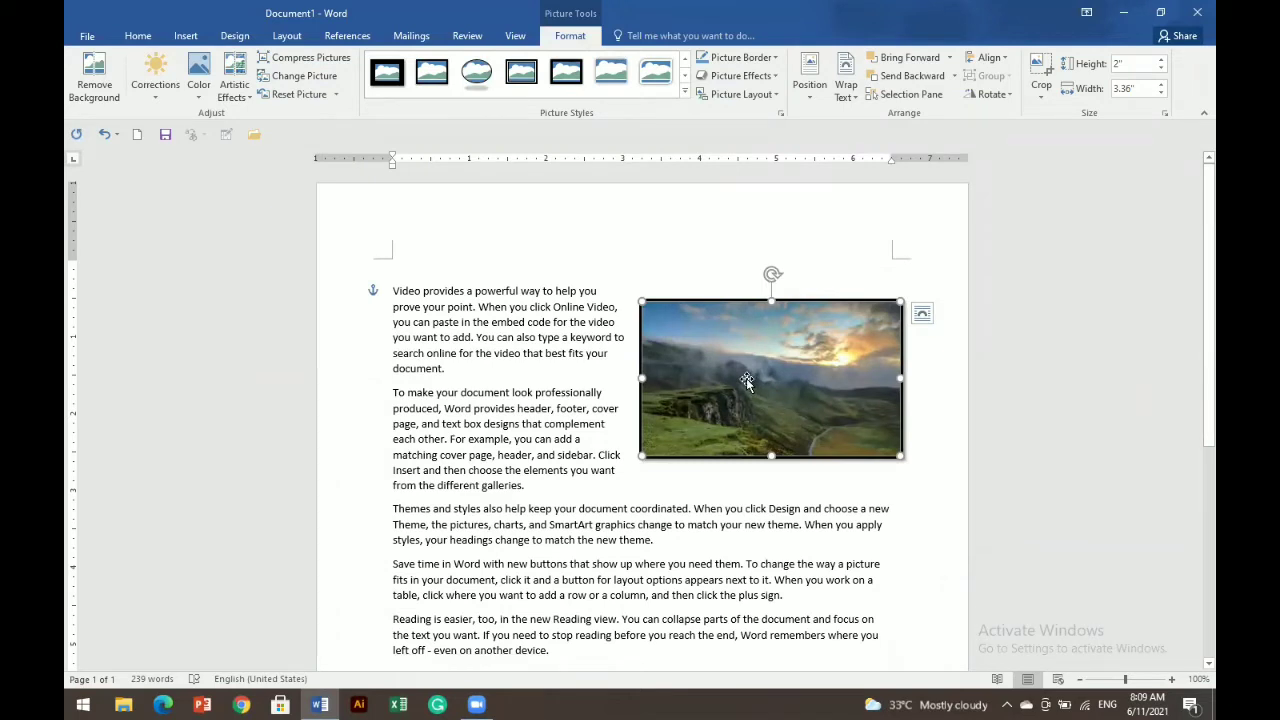
pyautogui.moveTo(747, 380); pyautogui.dragTo(641, 501)
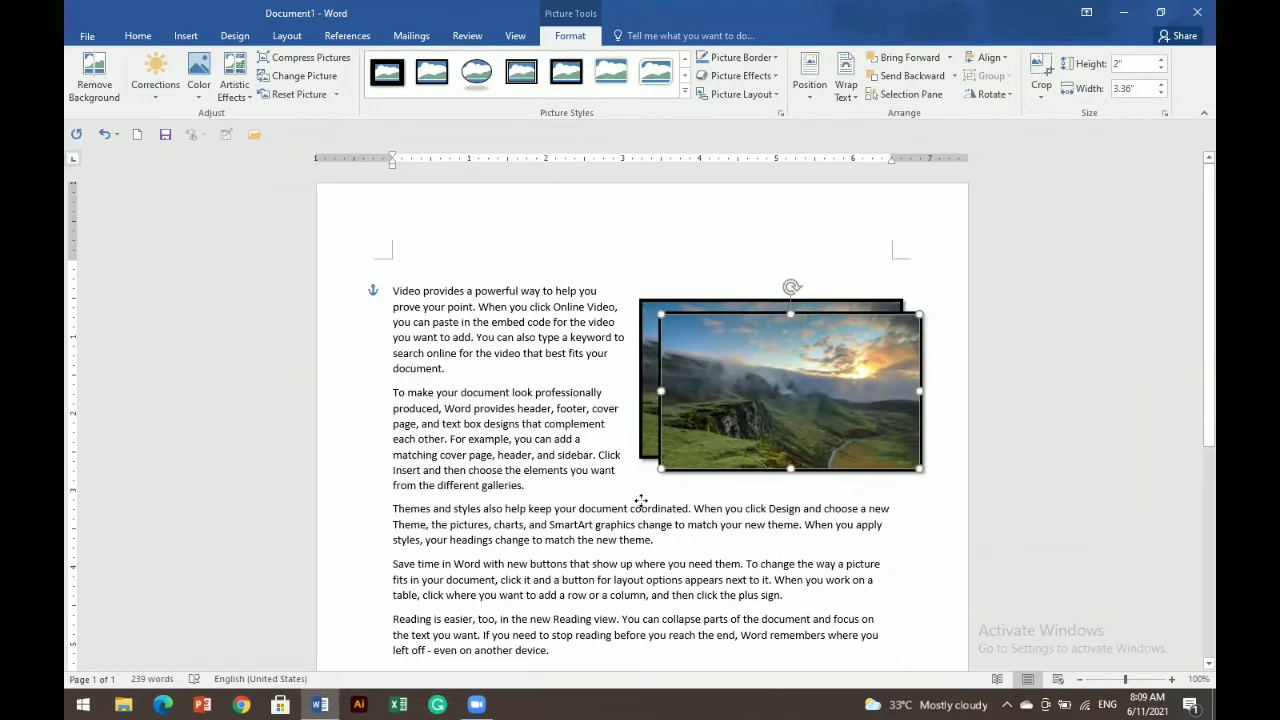
pyautogui.moveTo(463, 583); pyautogui.dragTo(465, 580)
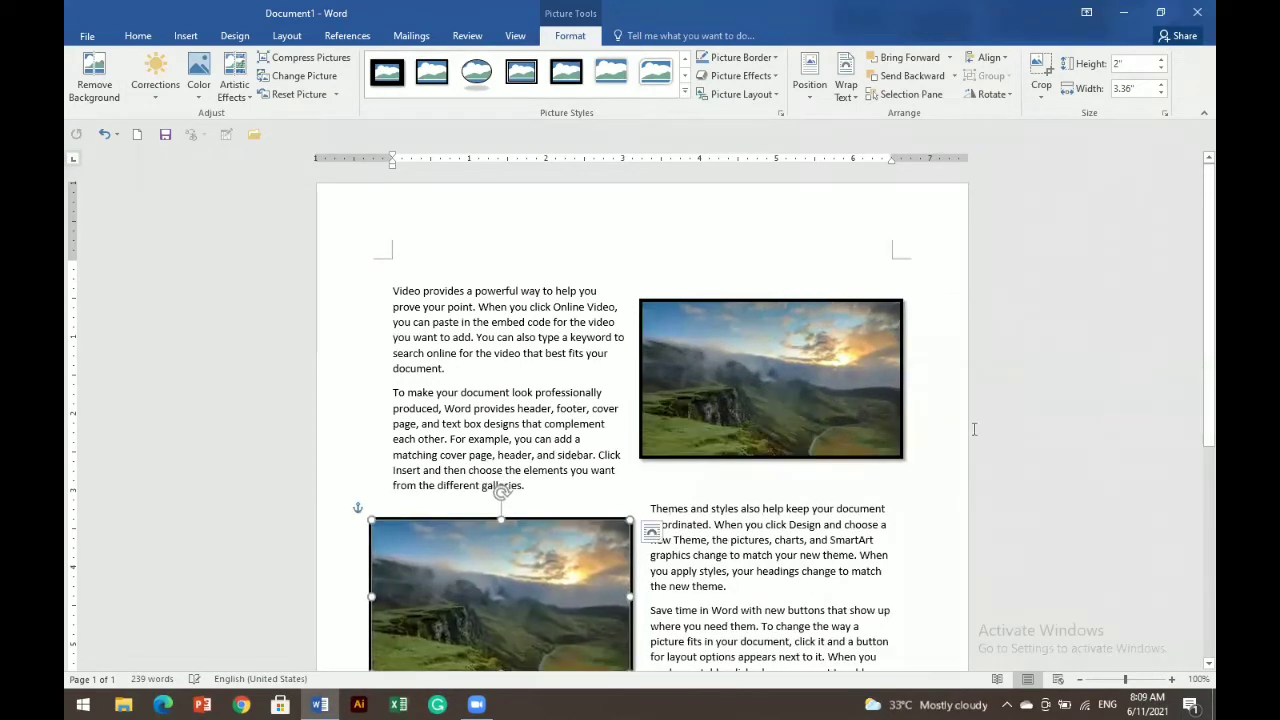
pyautogui.scroll(-2, 423, 395)
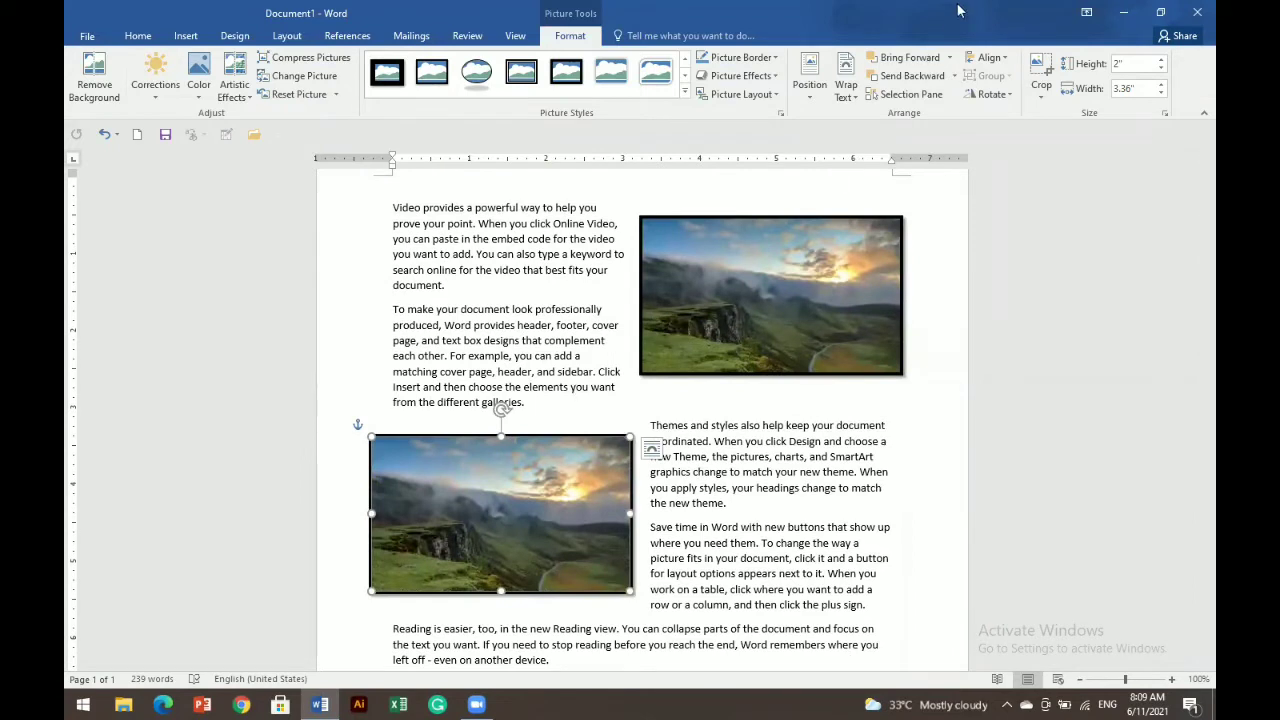
# - Set the duplicate picture's text wrapping to Through and enlarge it to 2.1" high by 3.52" wide
pyautogui.click(843, 100)
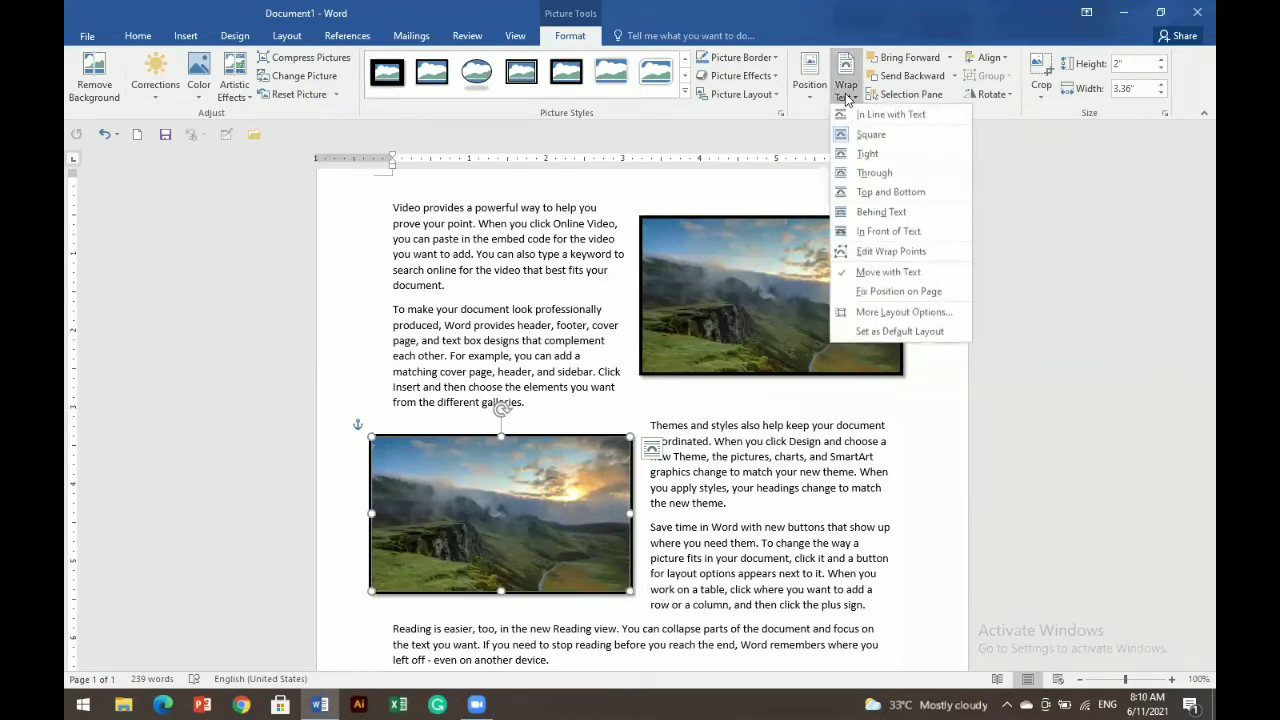
pyautogui.click(858, 172)
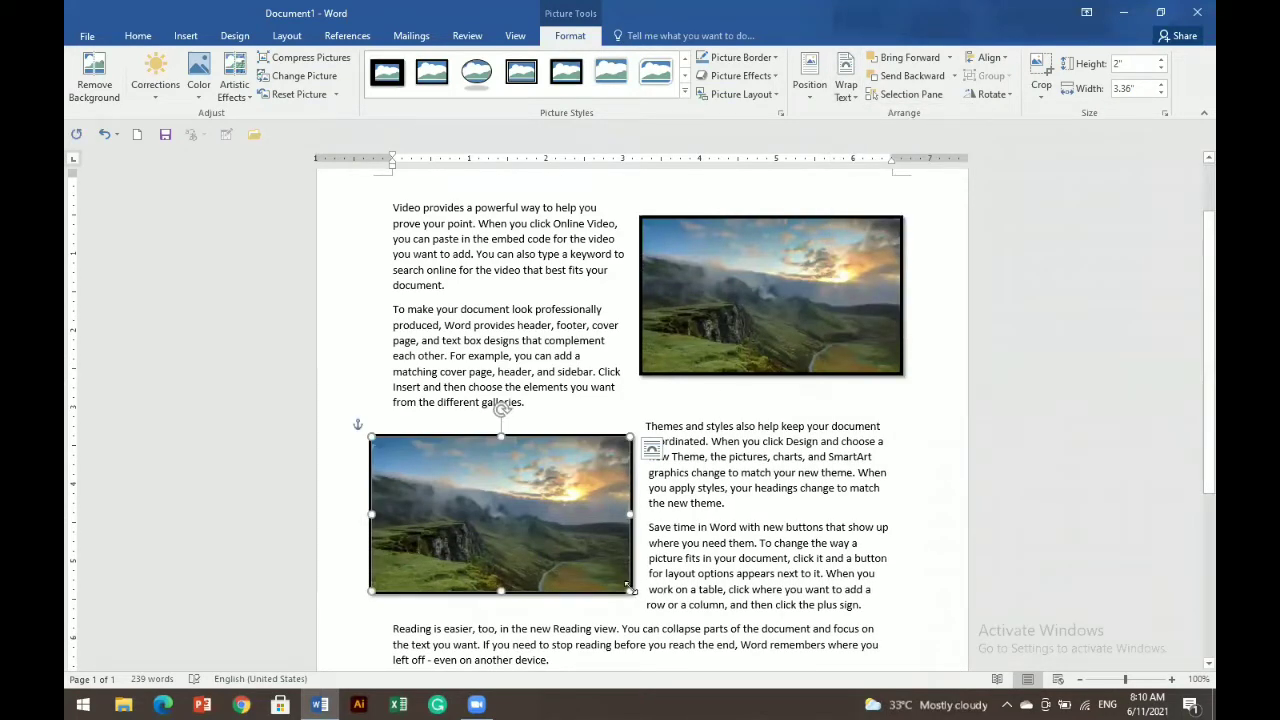
pyautogui.moveTo(632, 592)
pyautogui.mouseDown()
pyautogui.moveTo(670, 591)
pyautogui.moveTo(645, 599)
pyautogui.mouseUp()
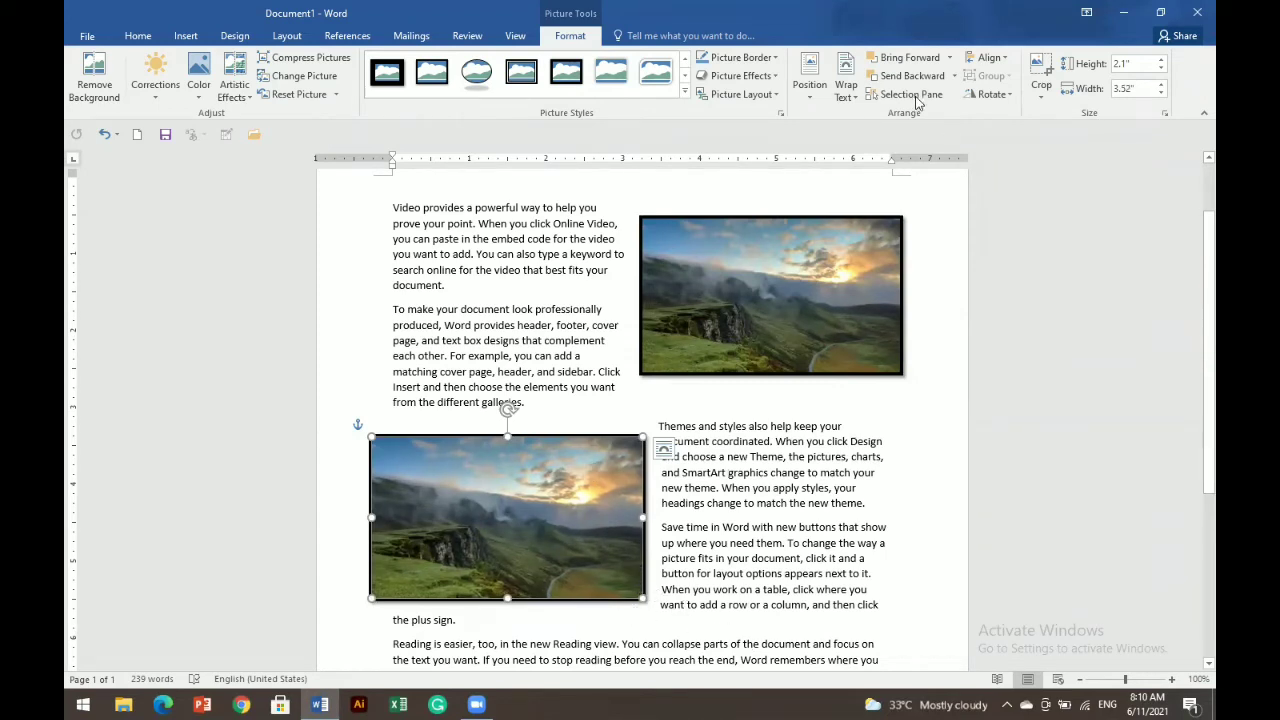
# - Edit the duplicate picture's wrap points, pulling the lower-right point outward and the upper-left point upward
pyautogui.click(846, 92)
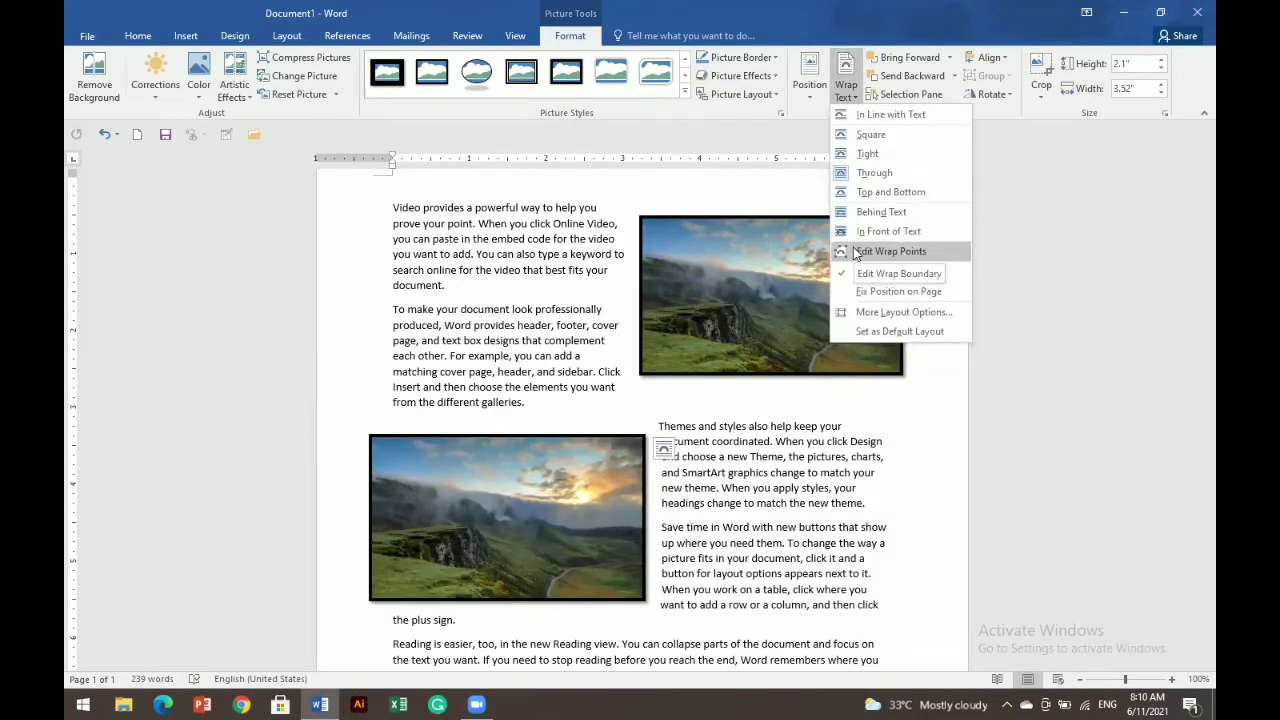
pyautogui.click(855, 252)
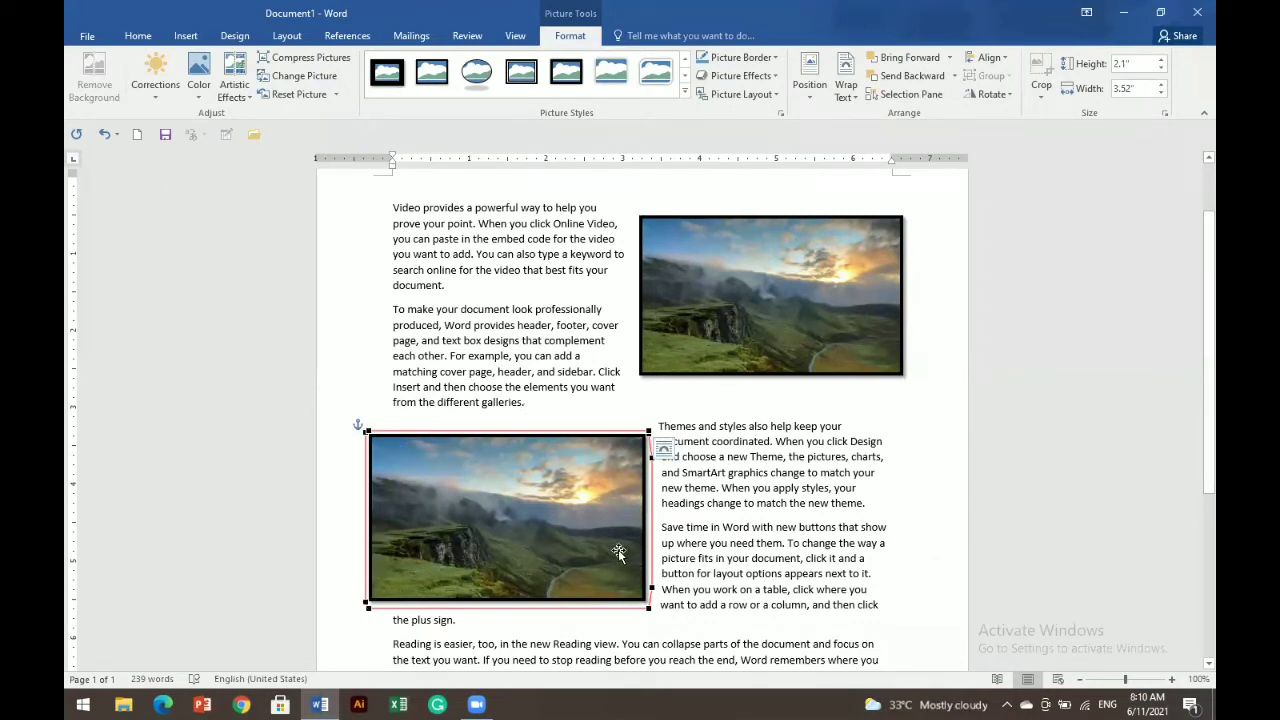
pyautogui.moveTo(652, 588); pyautogui.dragTo(694, 589)
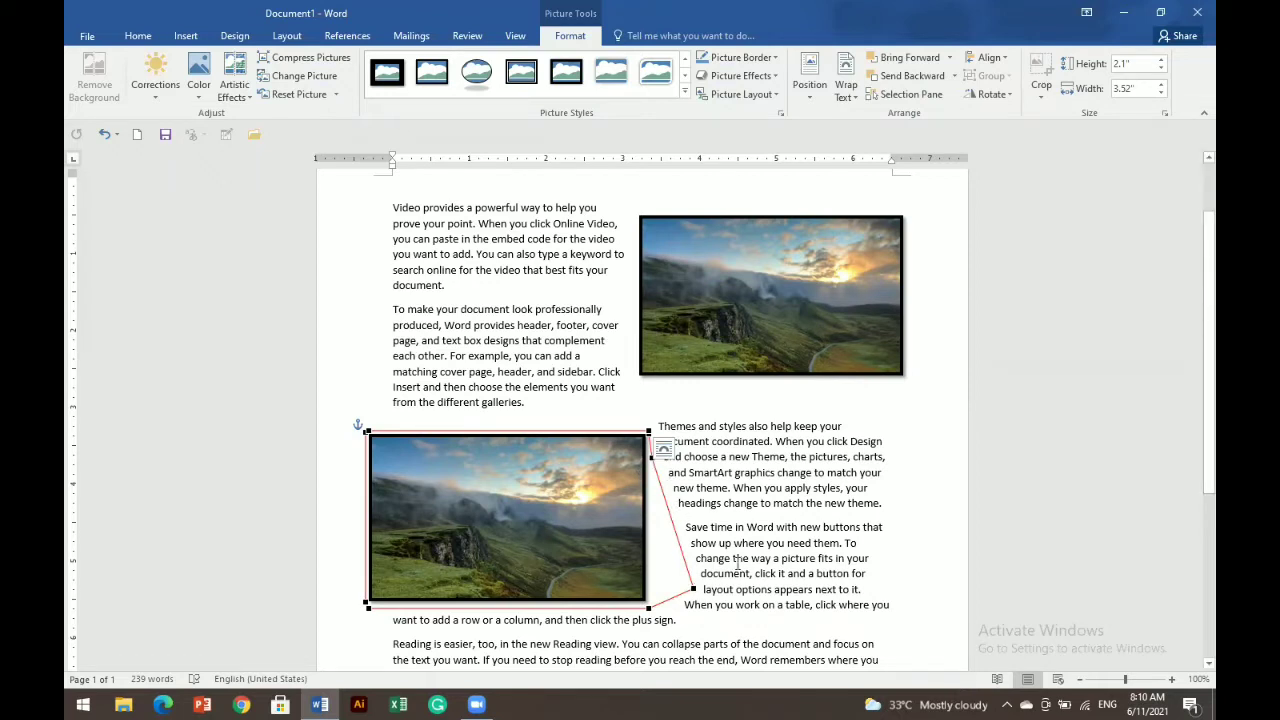
pyautogui.moveTo(364, 428); pyautogui.dragTo(358, 400)
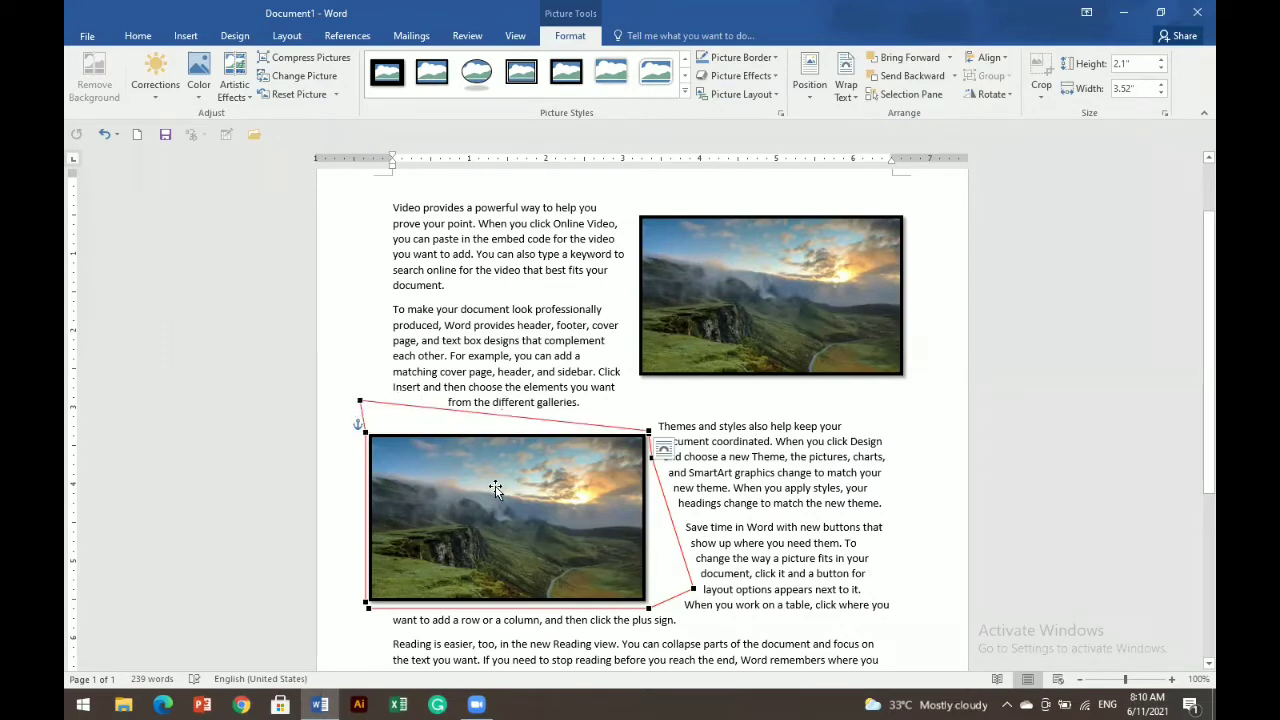
# - Move the duplicate picture into the middle of the last two paragraphs so the text flows on both sides
pyautogui.moveTo(543, 491); pyautogui.dragTo(615, 514)
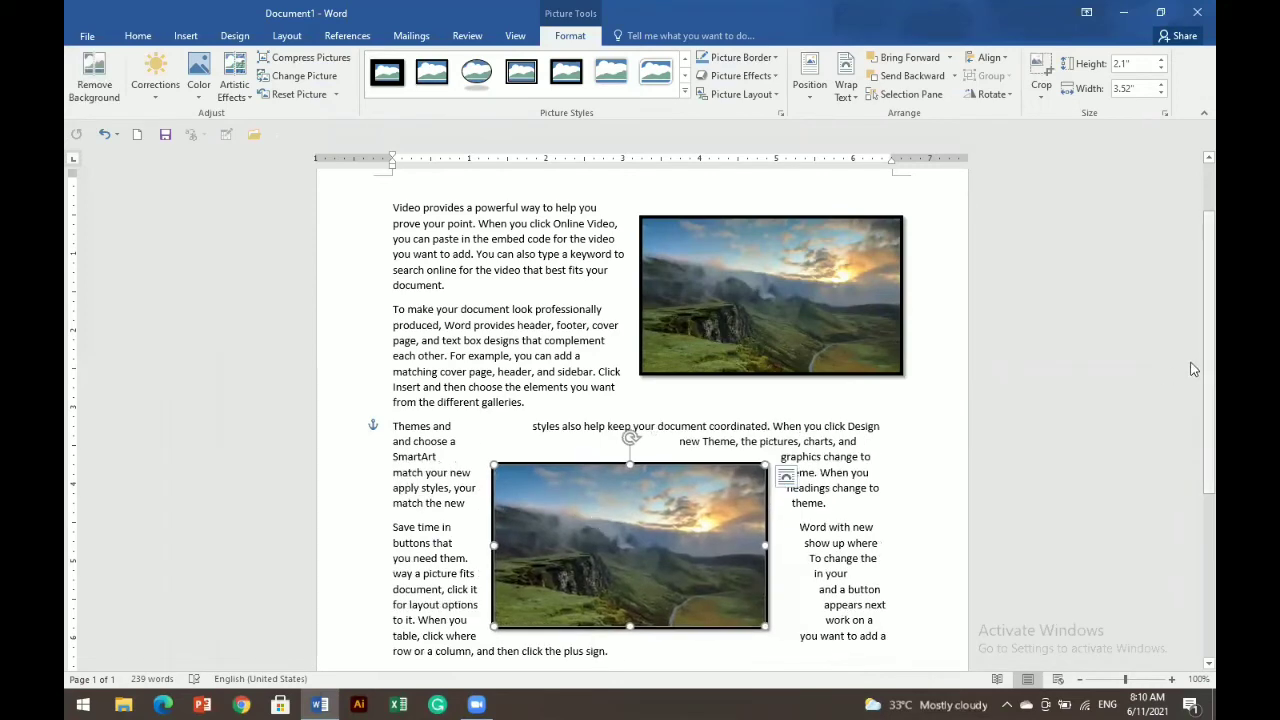
pyautogui.scroll(-3, 1193, 440)
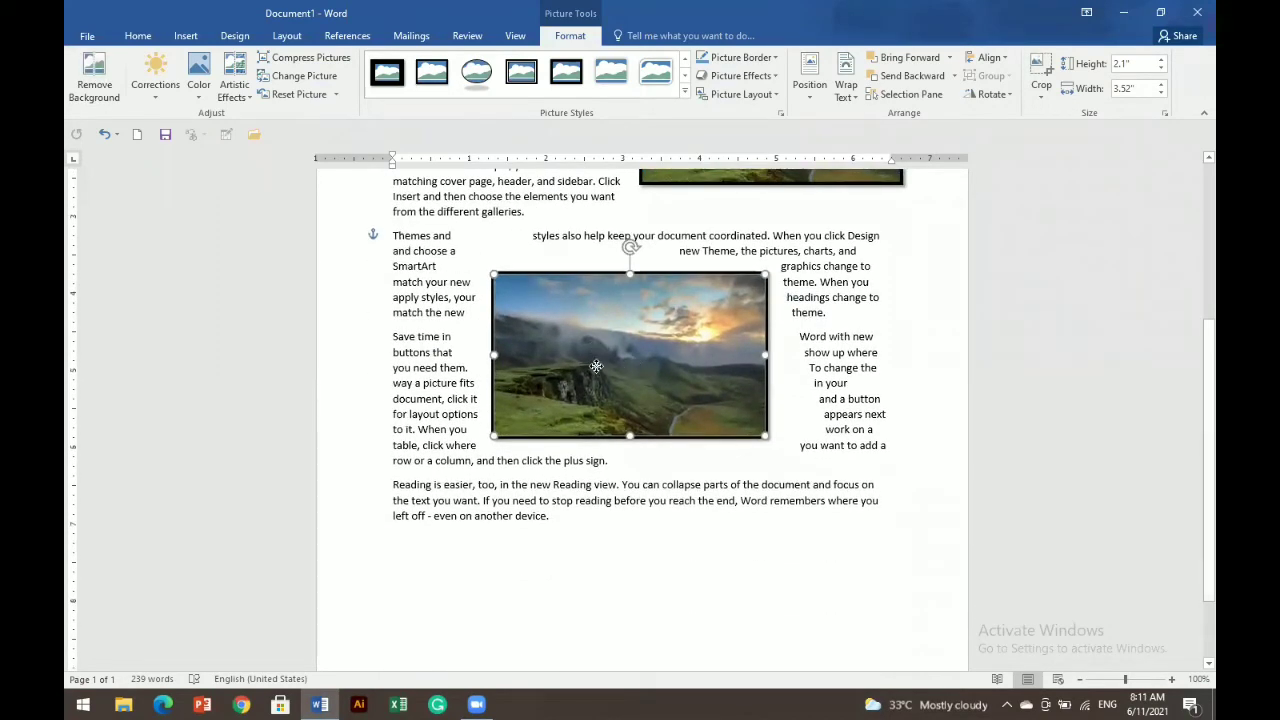
pyautogui.moveTo(595, 345); pyautogui.dragTo(586, 383)
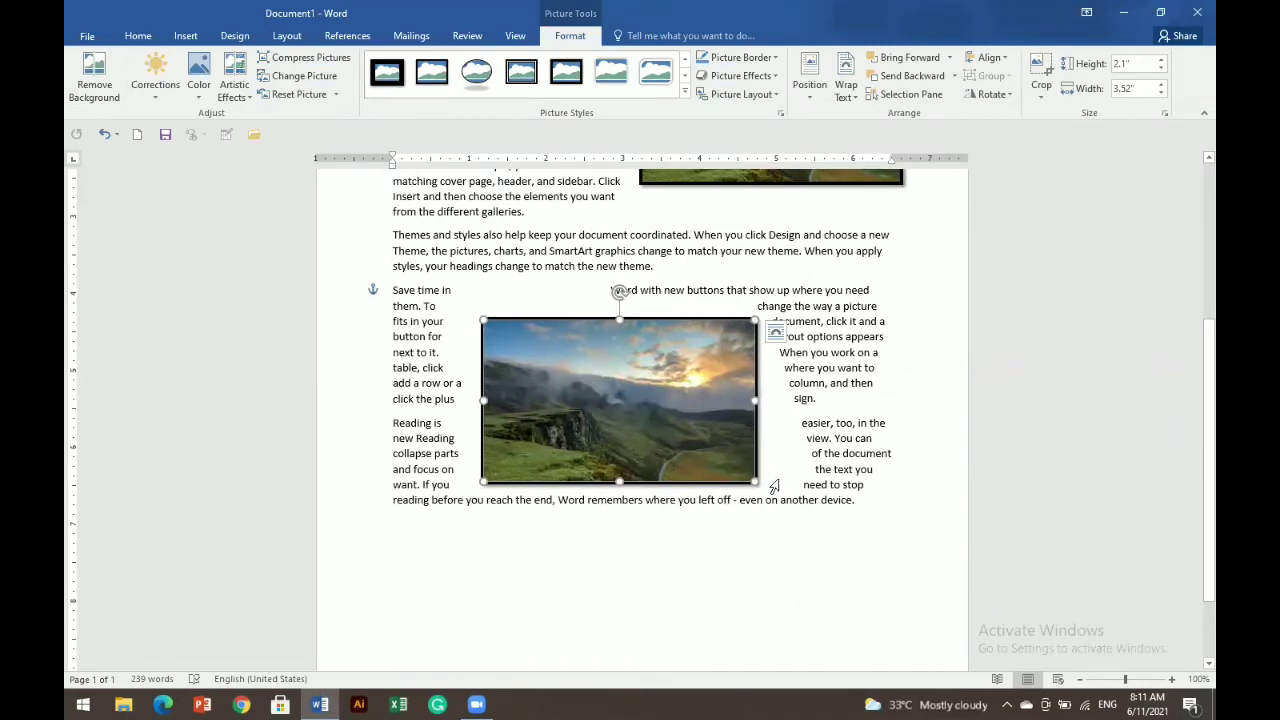
pyautogui.click(562, 541)
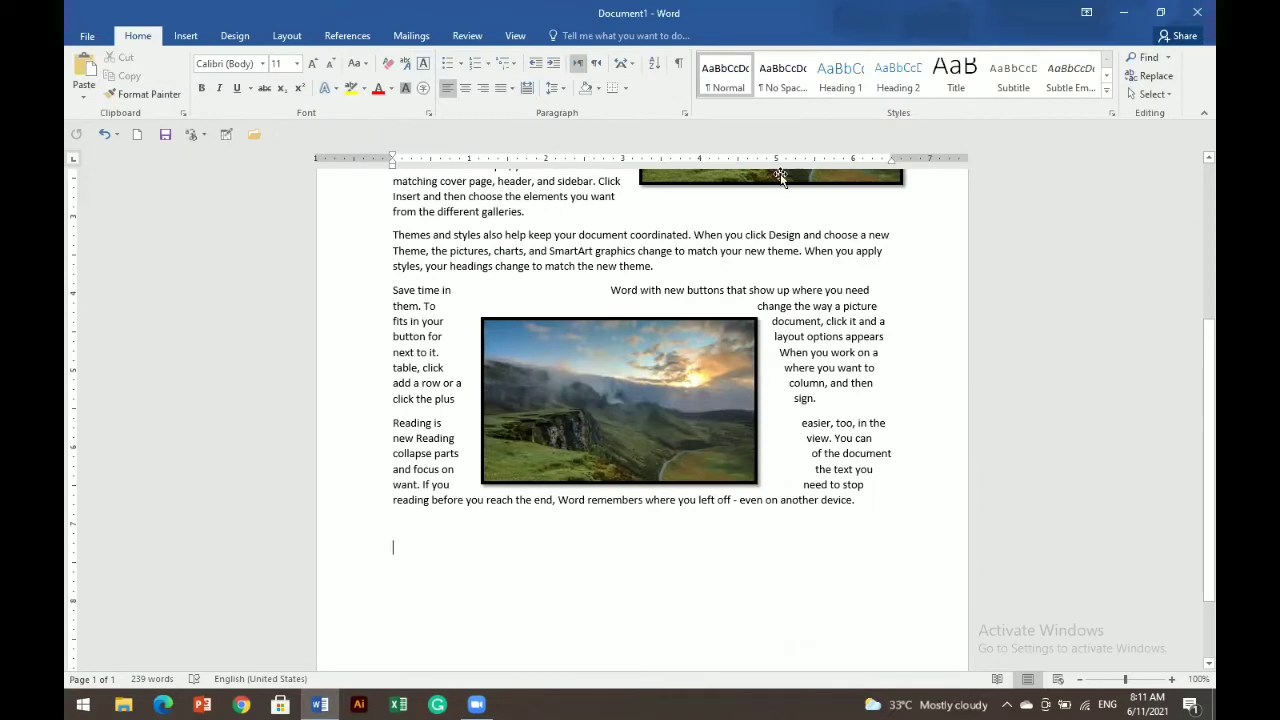
pyautogui.click(618, 442)
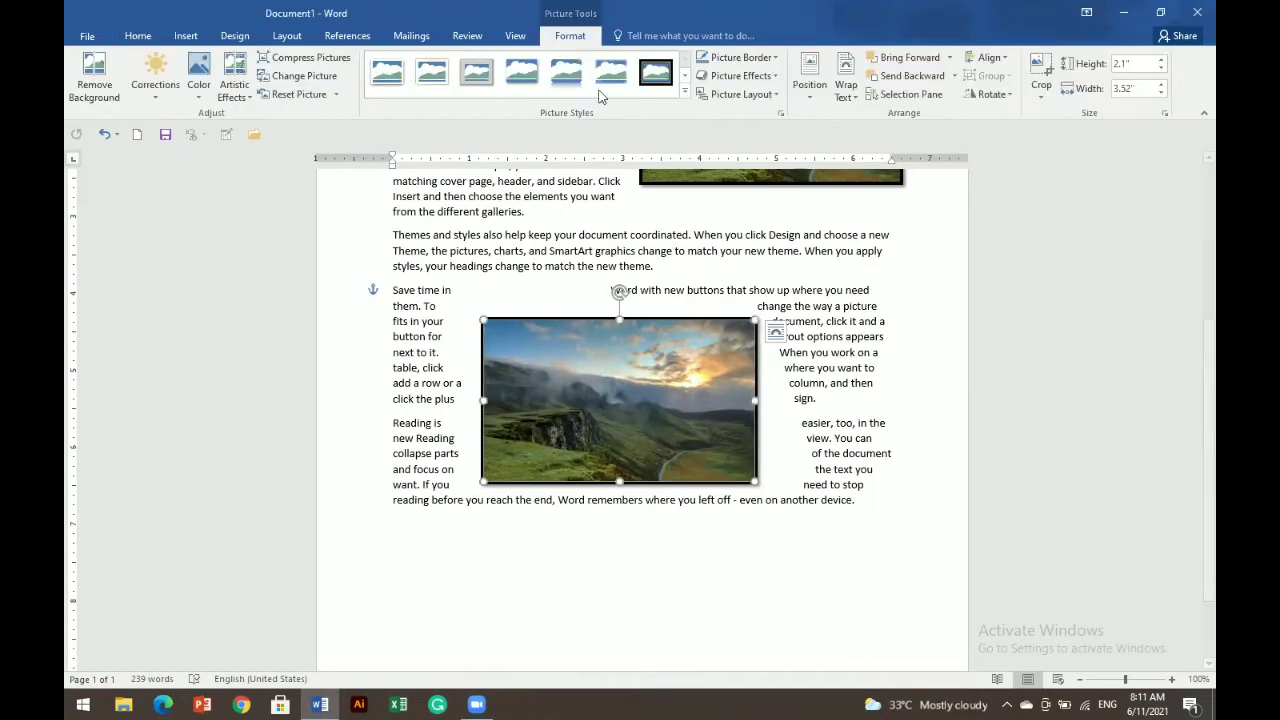
pyautogui.click(846, 90)
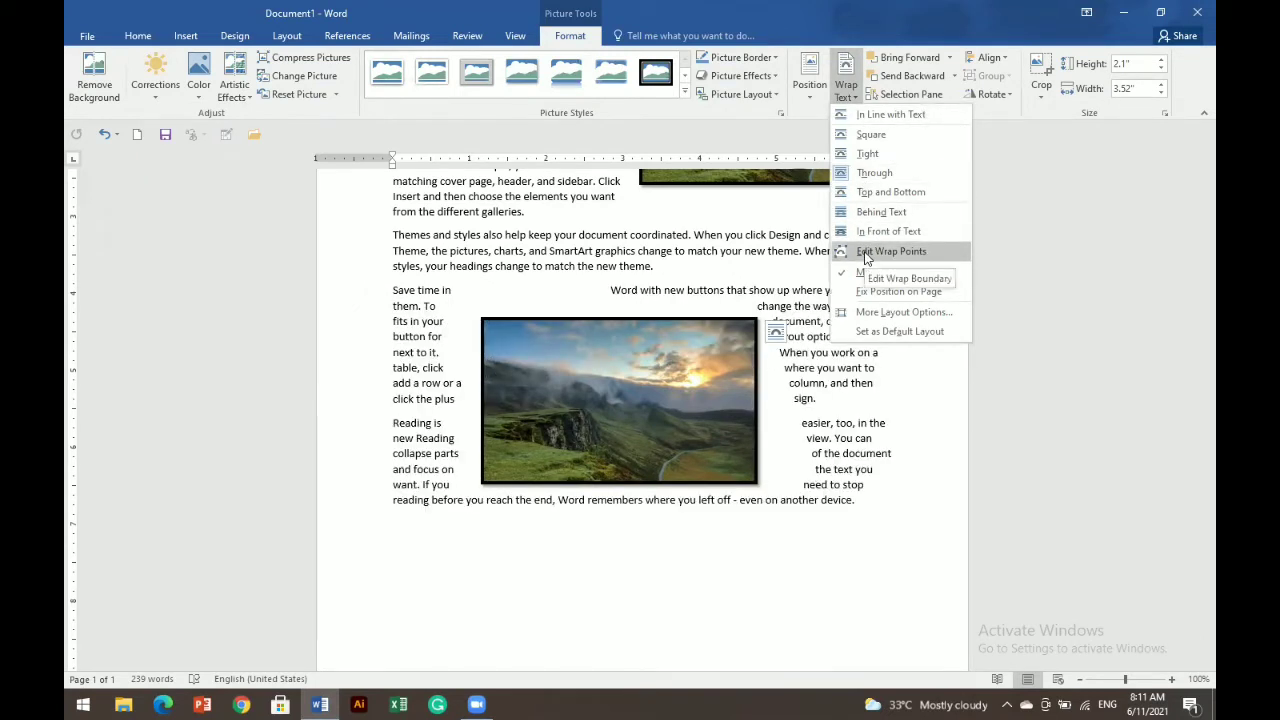
pyautogui.click(737, 573)
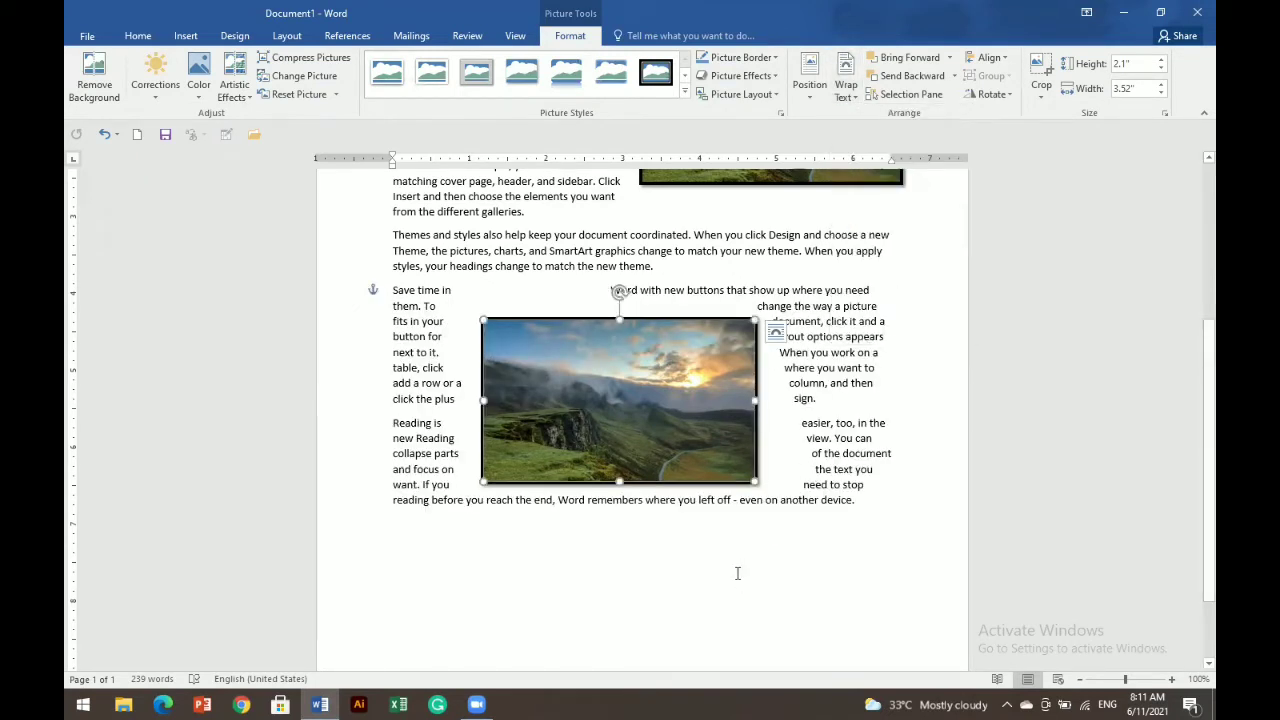
# - Add a new line after the last paragraph and insert a page break there
pyautogui.click(860, 505)
pyautogui.press('Return')
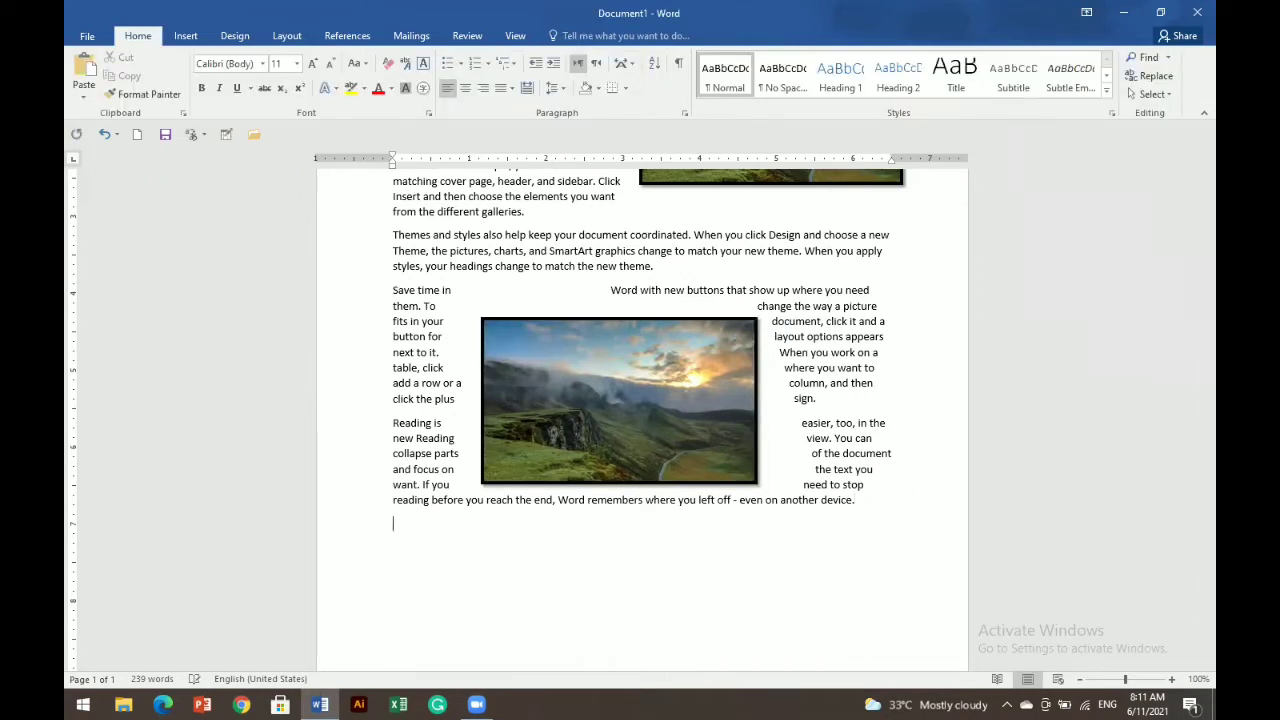
pyautogui.hotkey('ctrl', 'Return')
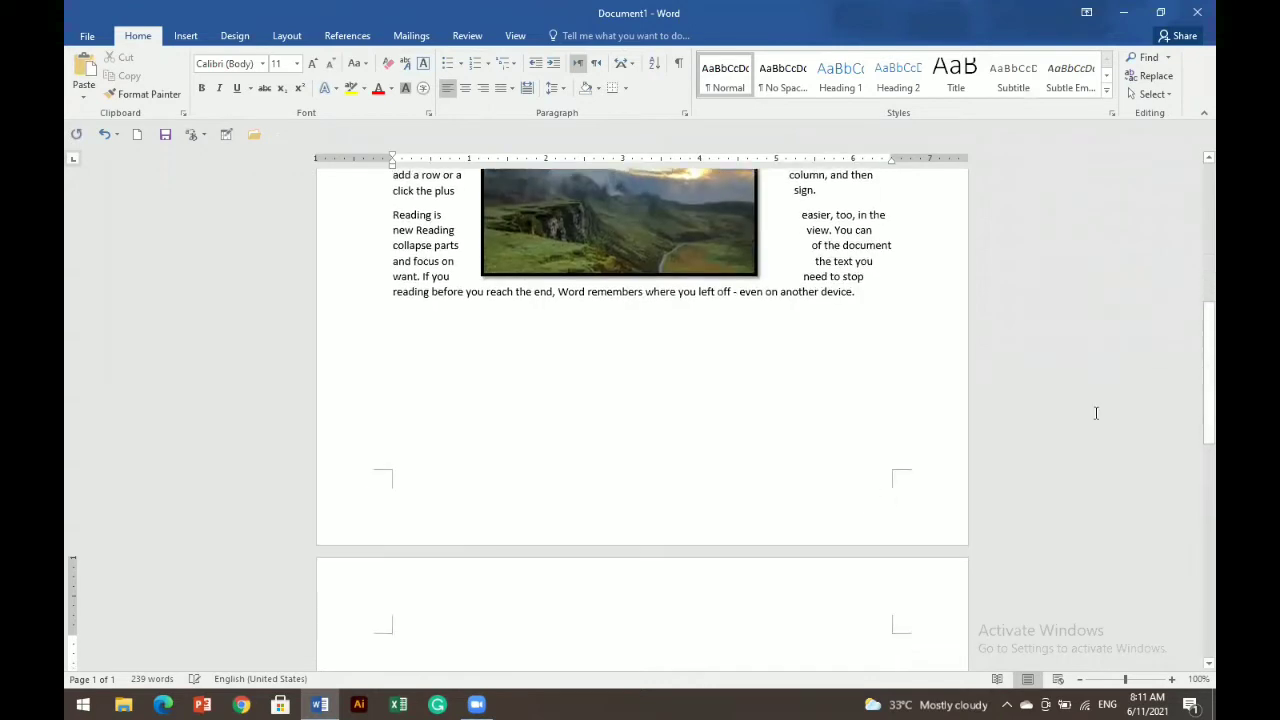
# - Write the shortcut note "CLT ENTER= NEXT PAGE" as the first line of the new page
pyautogui.write('c')
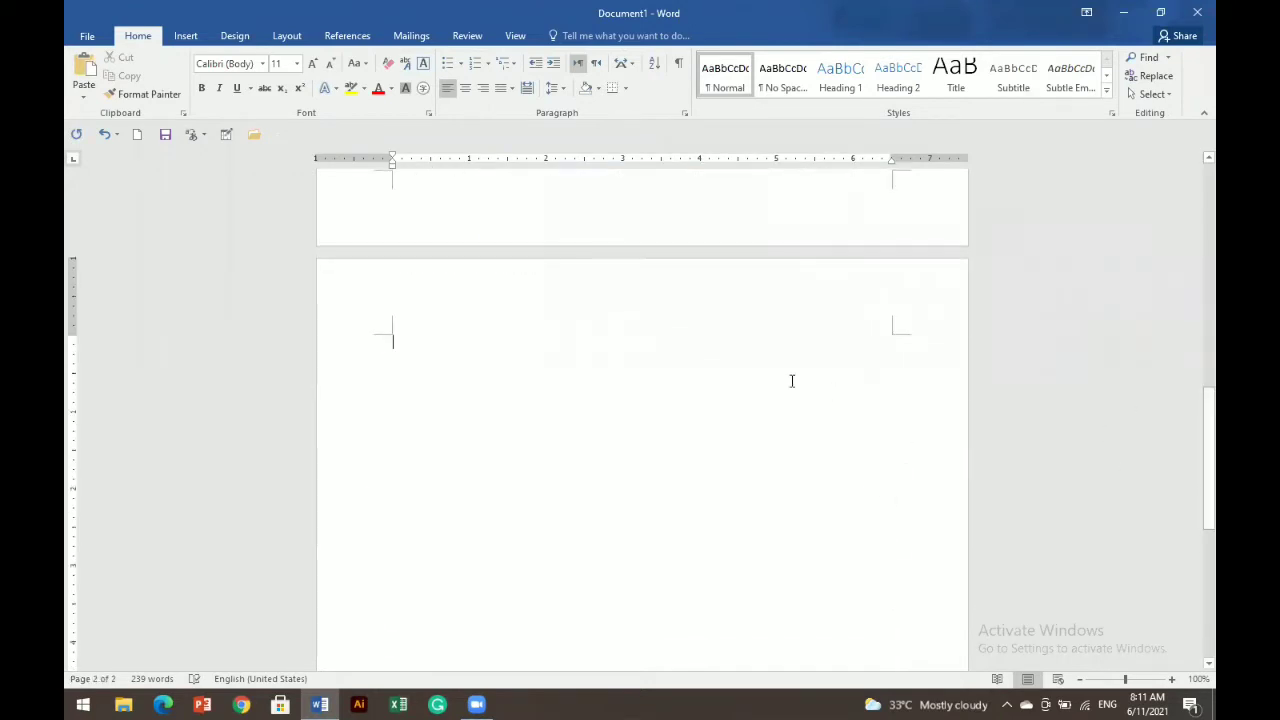
pyautogui.write('LT ENTE')
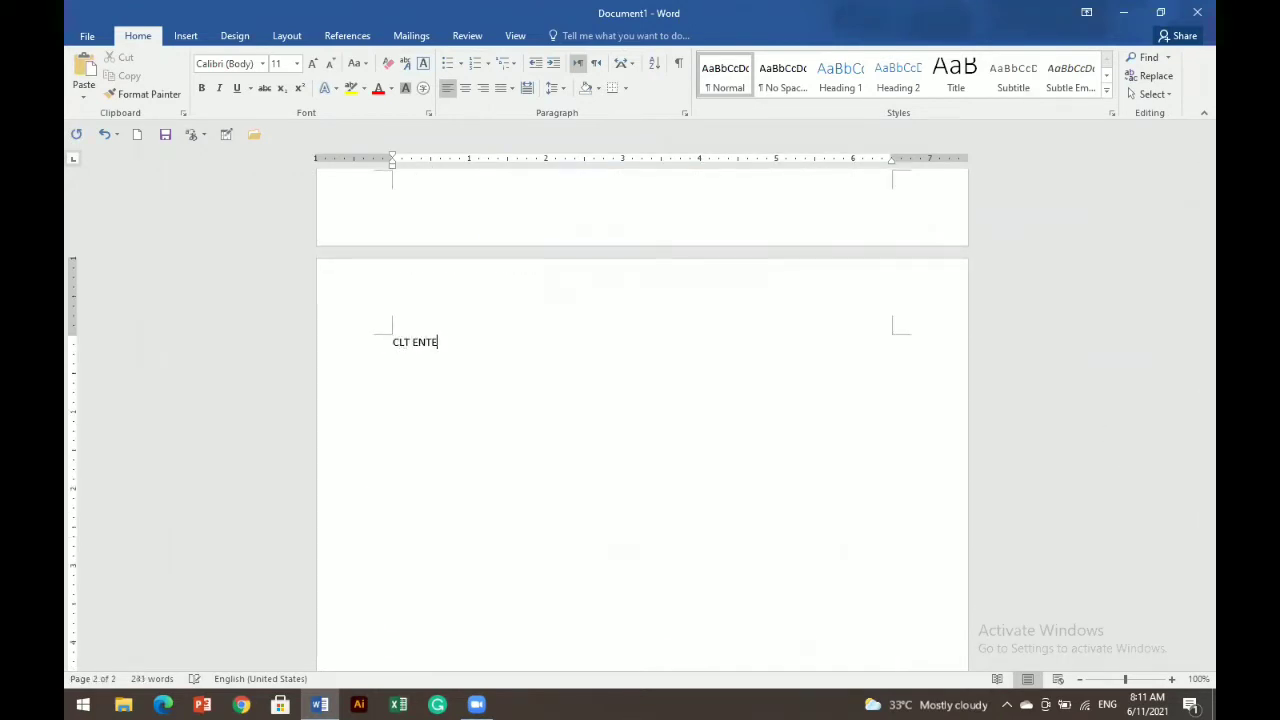
pyautogui.write('R= NEXT PAGE')
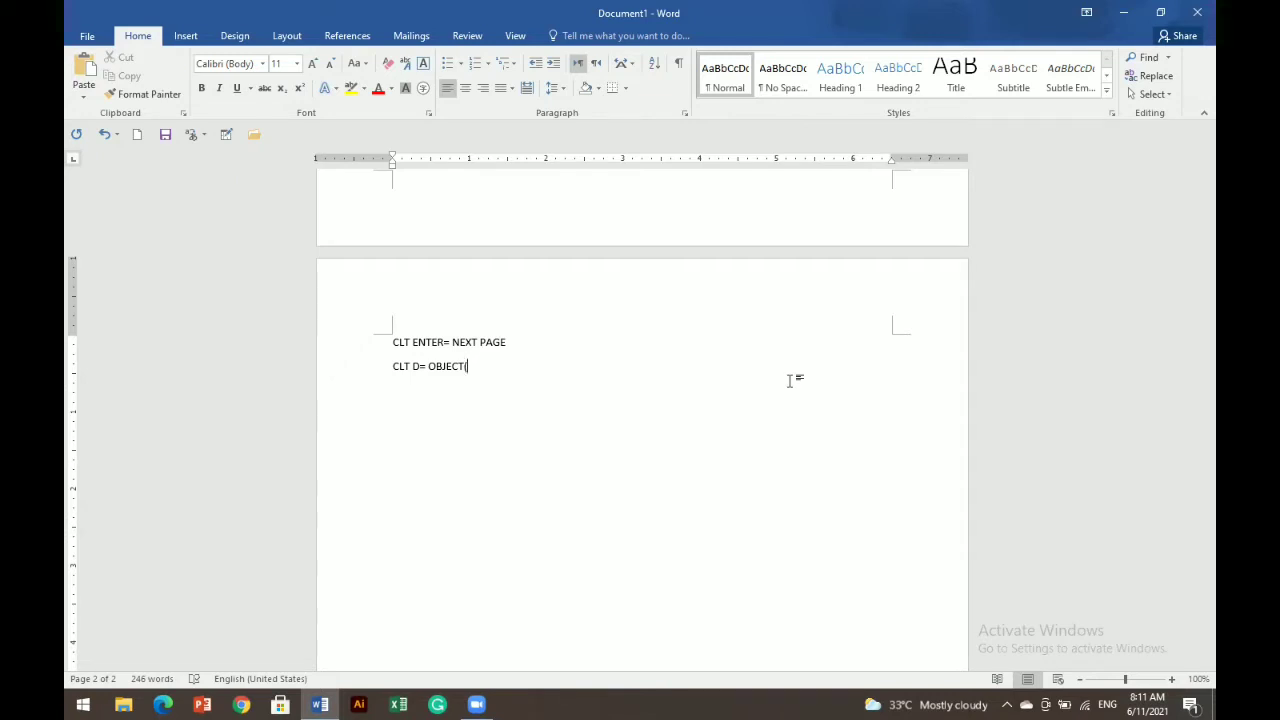
# - Complete the second note as "CLT D= OBJECT(DUPLICATE)", correcting the missing D inside the bracket, and start a new line
pyautogui.write('CATE')
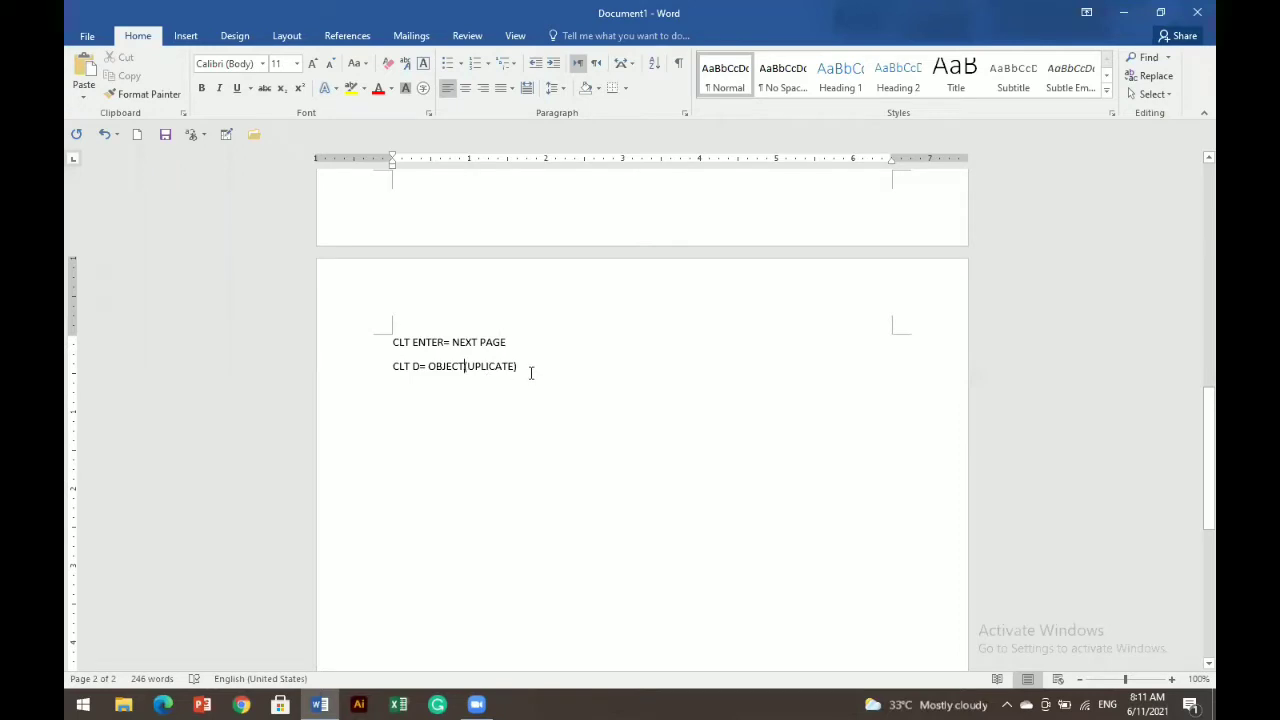
pyautogui.write('D')
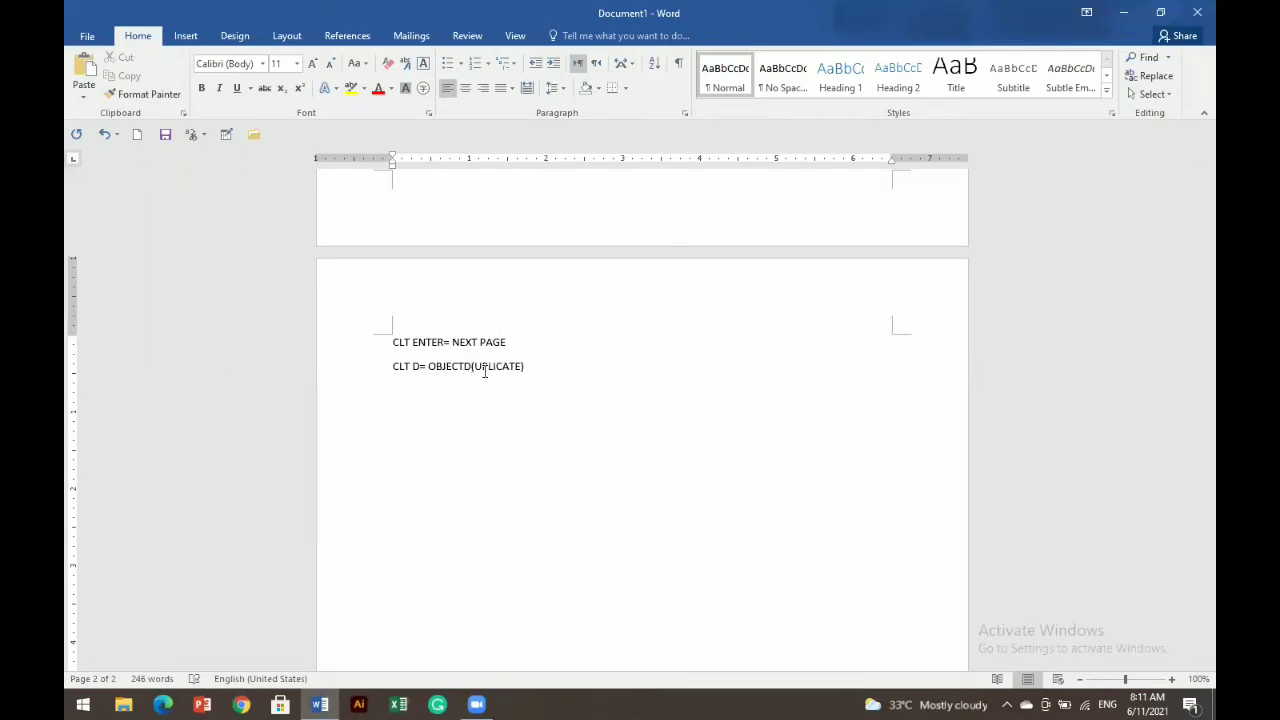
pyautogui.press('BackSpace')
pyautogui.write('D')
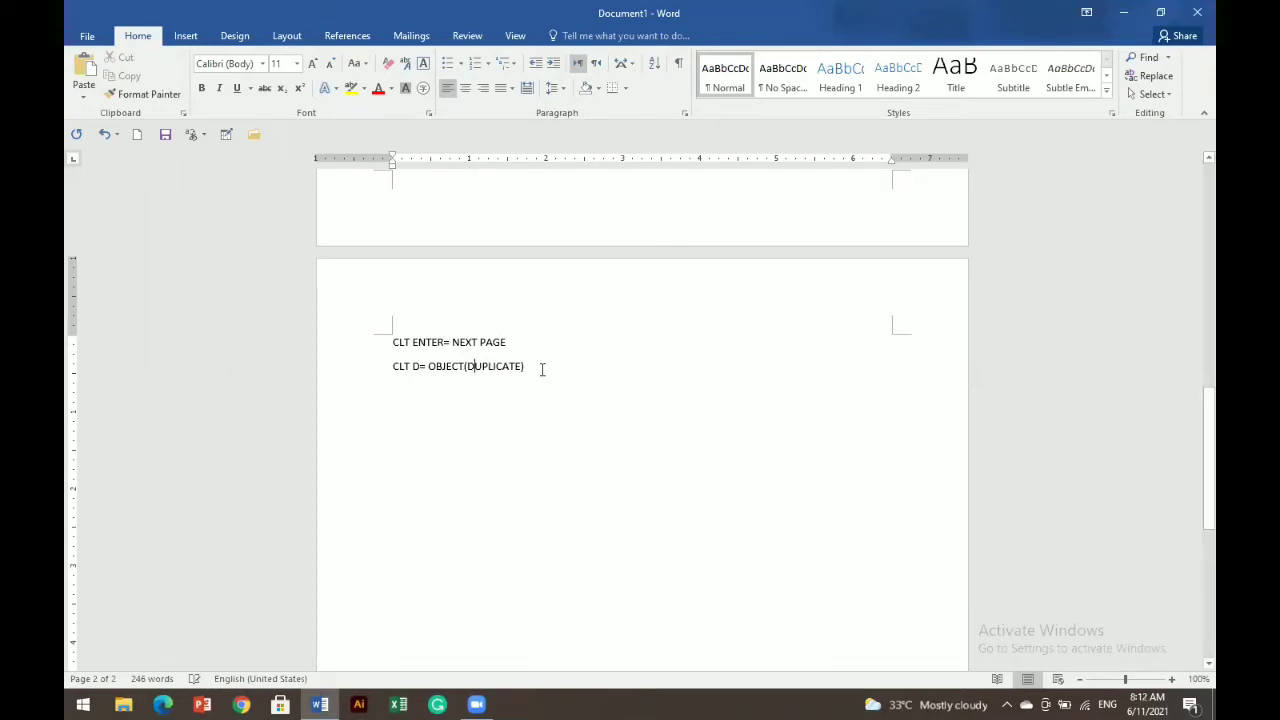
pyautogui.press('Return')
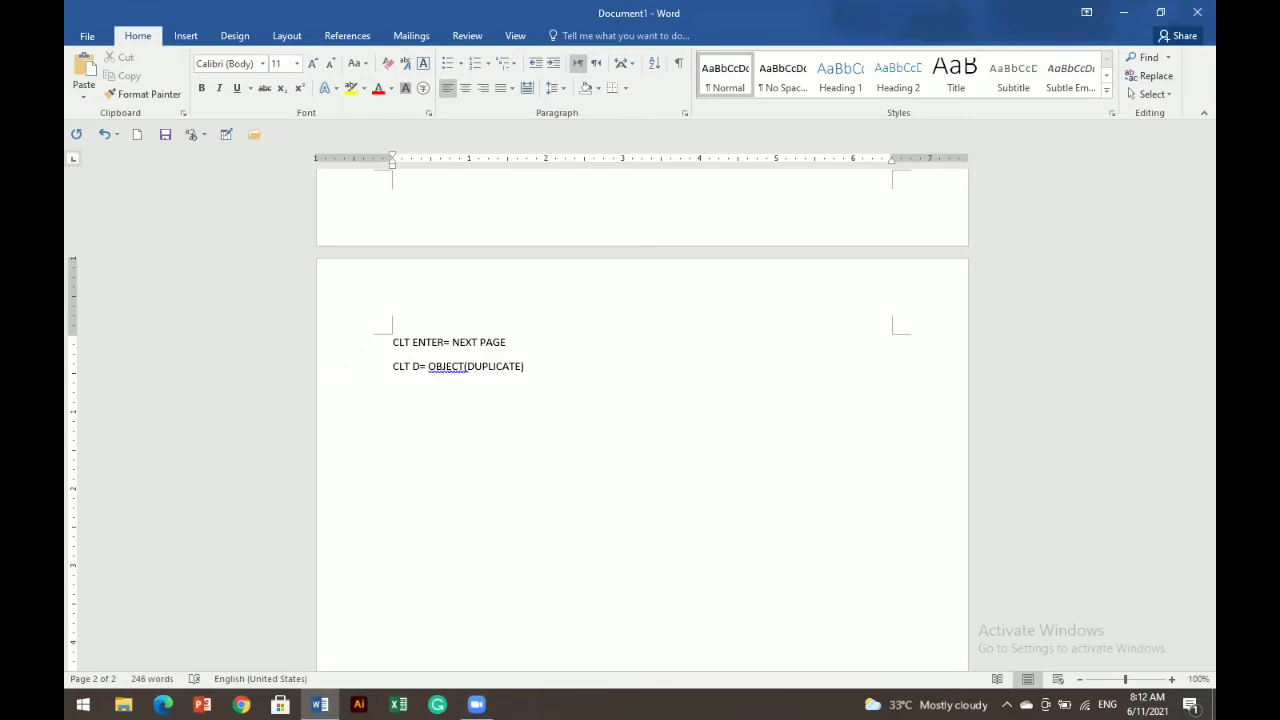
# - Insert the "Just breathe" sky picture from the freelancing folder on the line below the shortcut notes
pyautogui.click(182, 40)
pyautogui.click(211, 80)
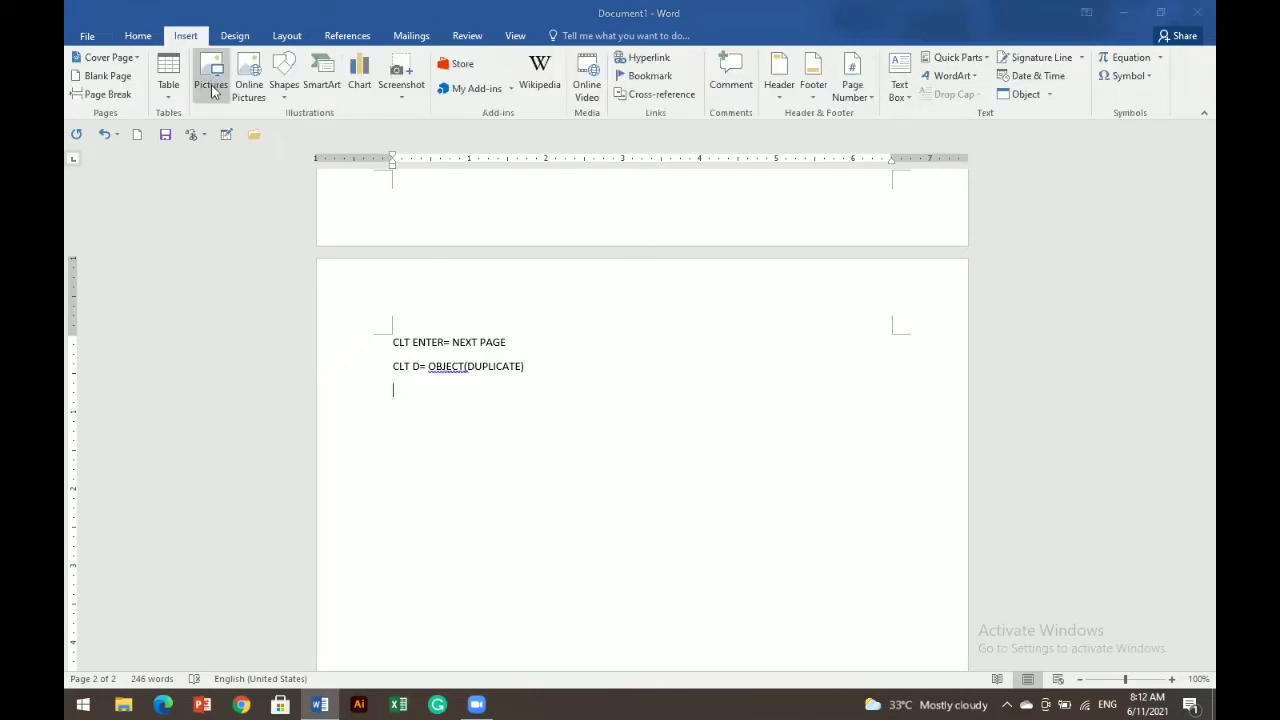
pyautogui.click(131, 182)
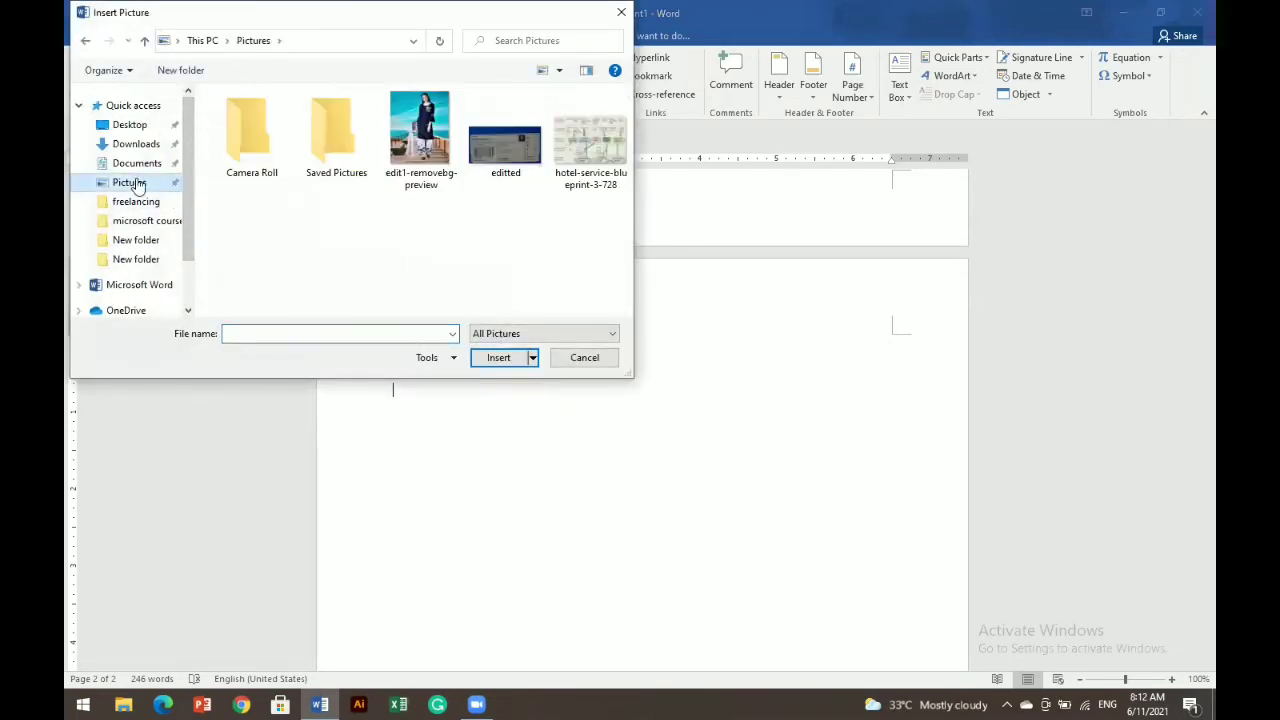
pyautogui.click(138, 202)
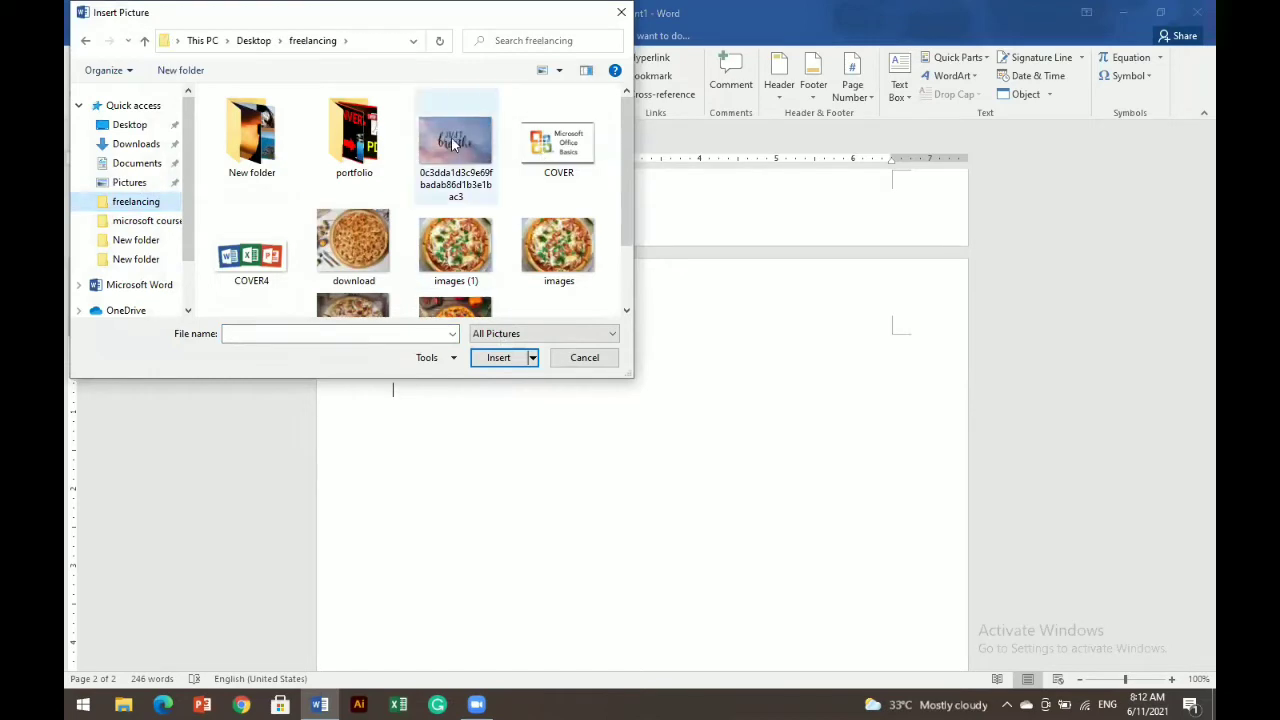
pyautogui.click(458, 165)
pyautogui.click(498, 357)
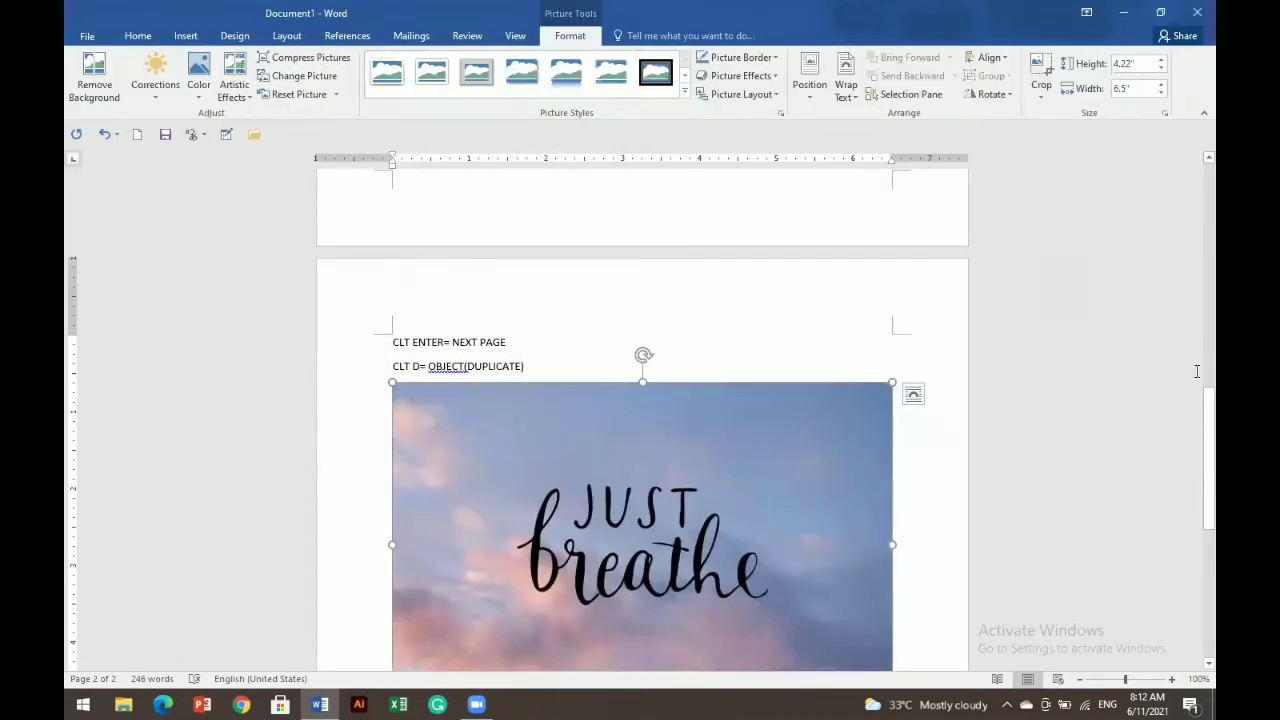
# - Shrink the "Just breathe" picture to about 3.65" high by 5.62" wide and move it one line further below the notes
pyautogui.moveTo(1208, 417); pyautogui.dragTo(1192, 452)
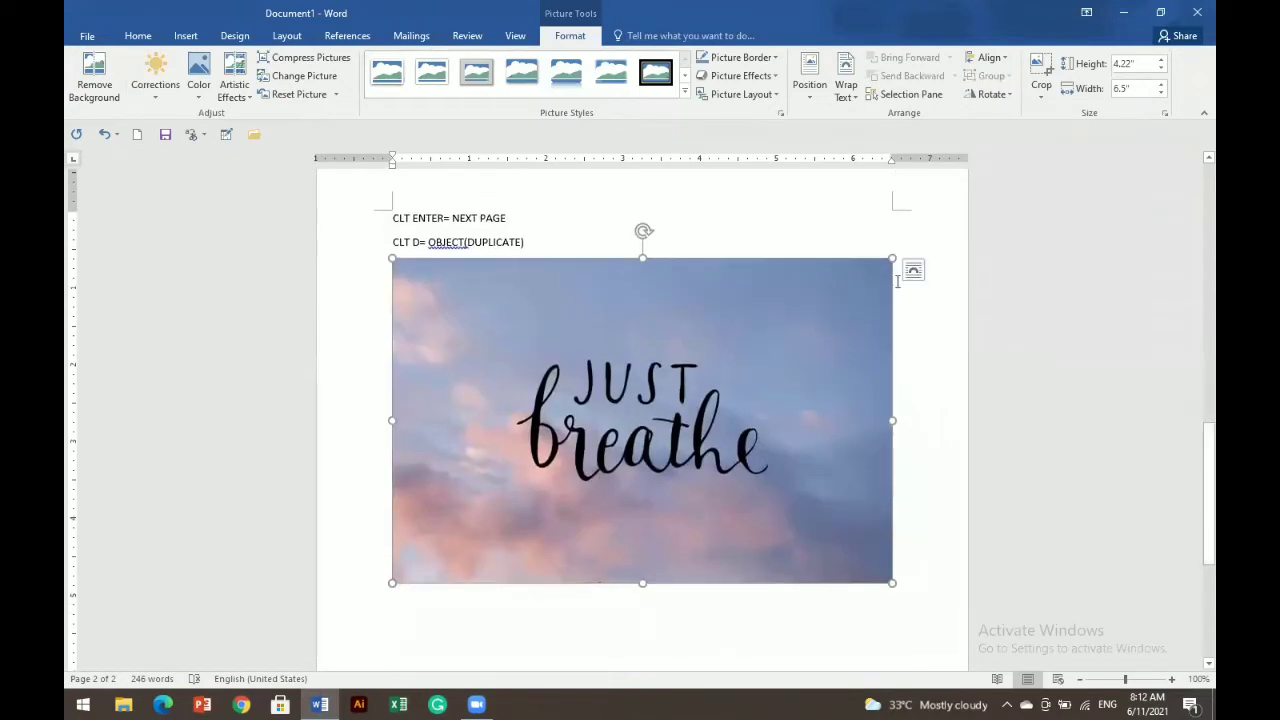
pyautogui.moveTo(892, 260); pyautogui.dragTo(823, 354)
pyautogui.moveTo(687, 354); pyautogui.dragTo(826, 426)
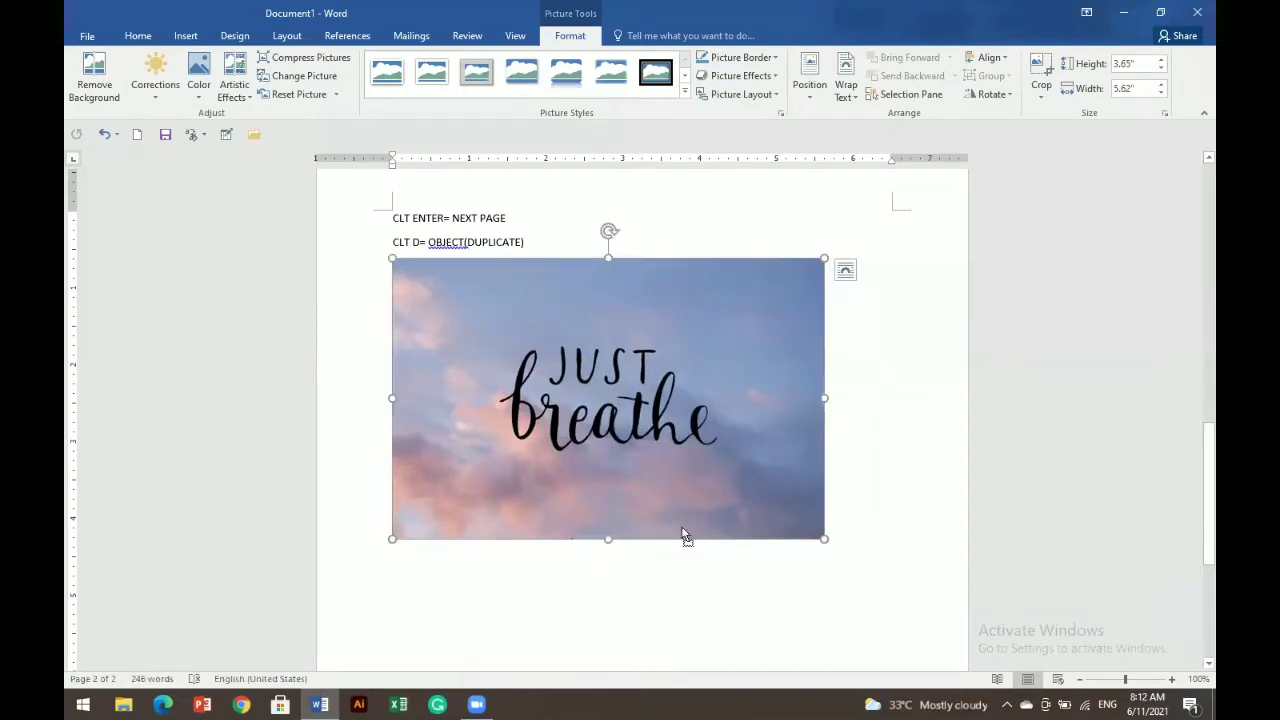
pyautogui.click(682, 565)
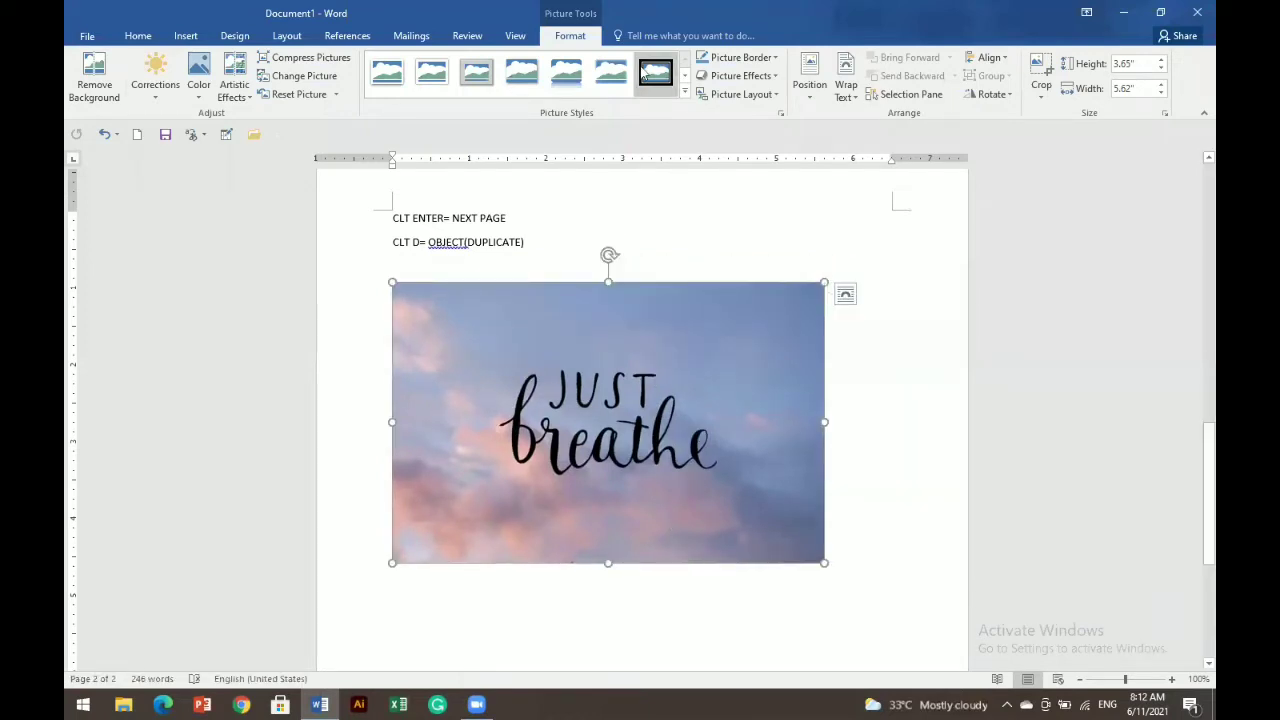
# - Set the picture's text wrapping to Square and move it up among the shortcut notes so the text flows around it
pyautogui.click(846, 86)
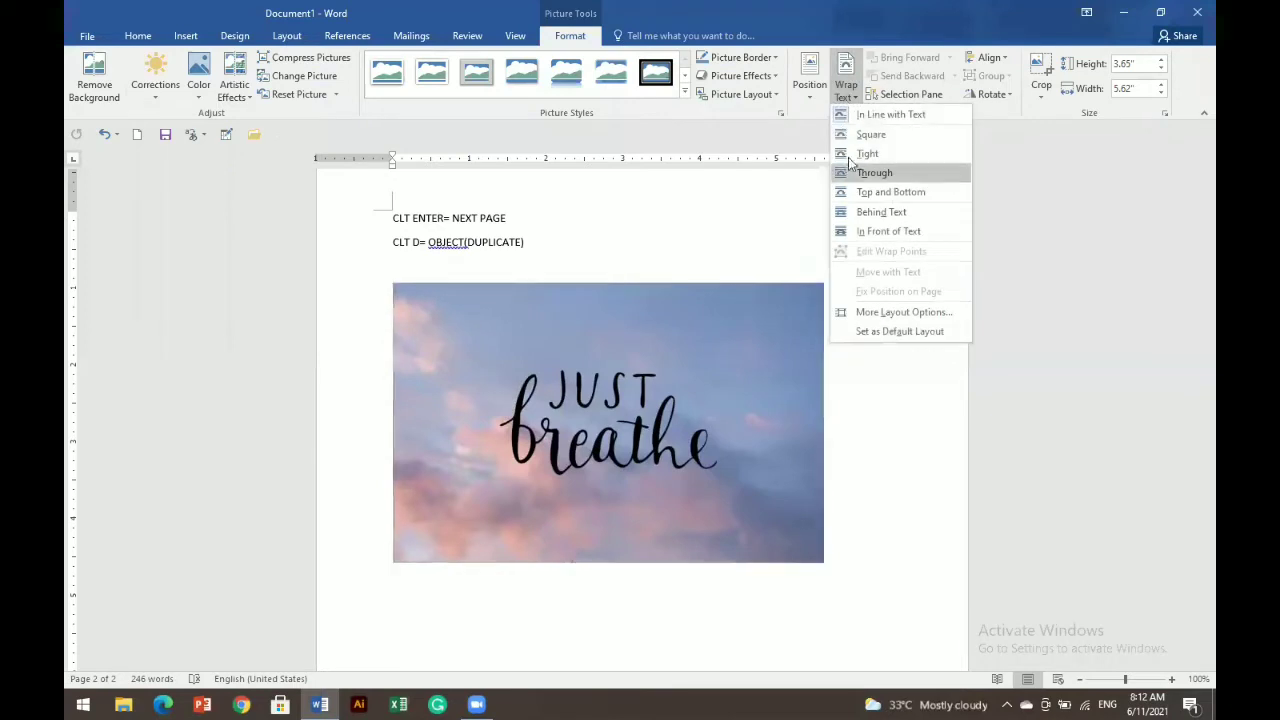
pyautogui.click(847, 137)
pyautogui.moveTo(607, 440); pyautogui.dragTo(628, 336)
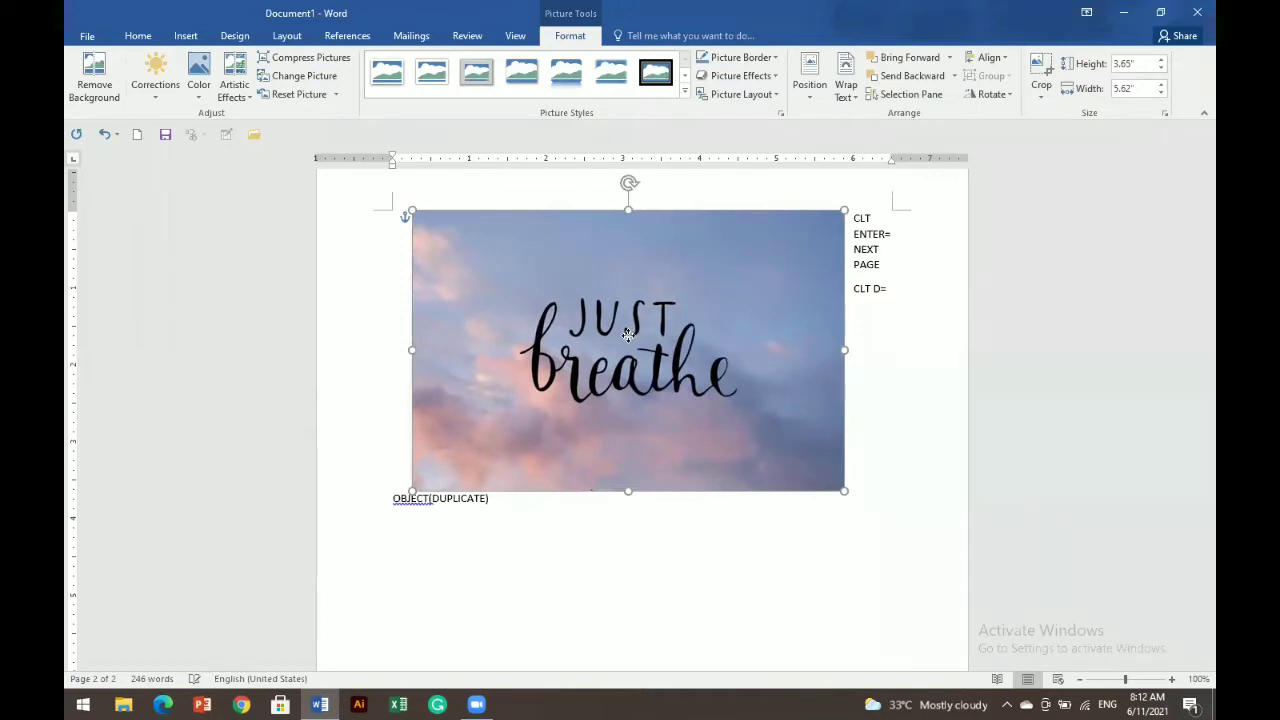
pyautogui.moveTo(628, 335); pyautogui.dragTo(639, 381)
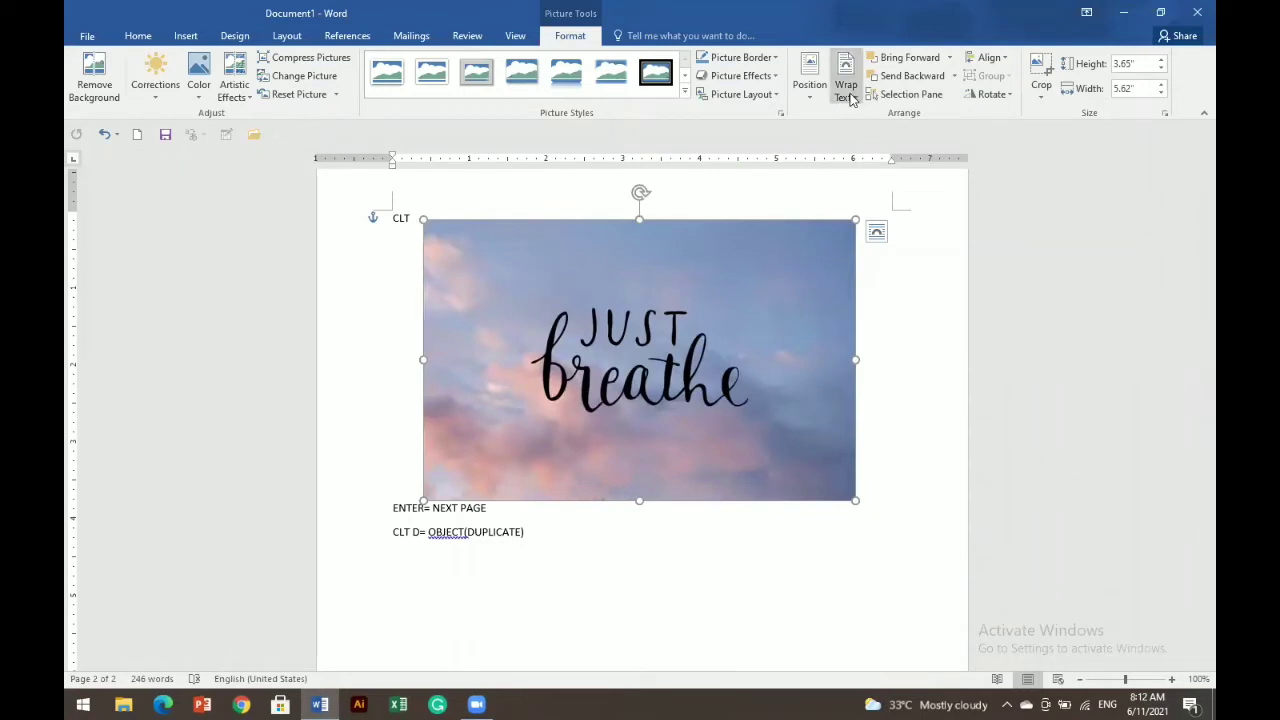
# - Change the picture's text wrapping to In Front of Text and move it over the two shortcut notes
pyautogui.click(850, 95)
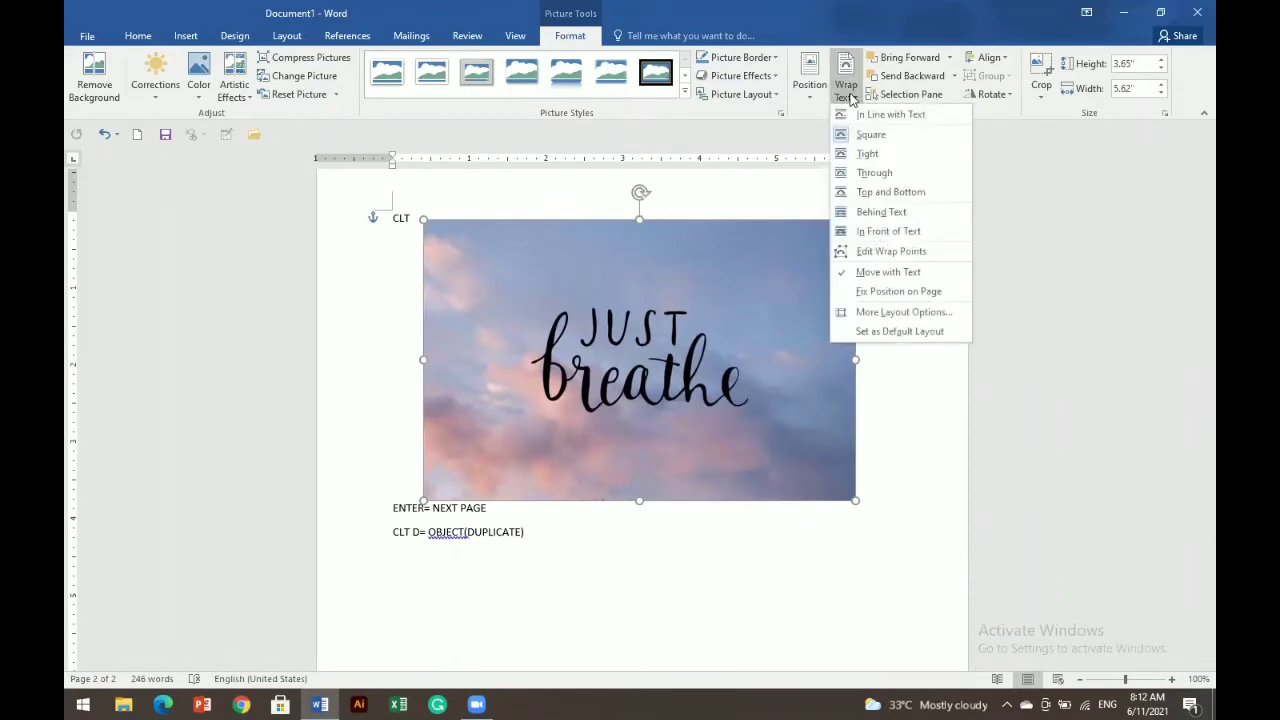
pyautogui.click(860, 231)
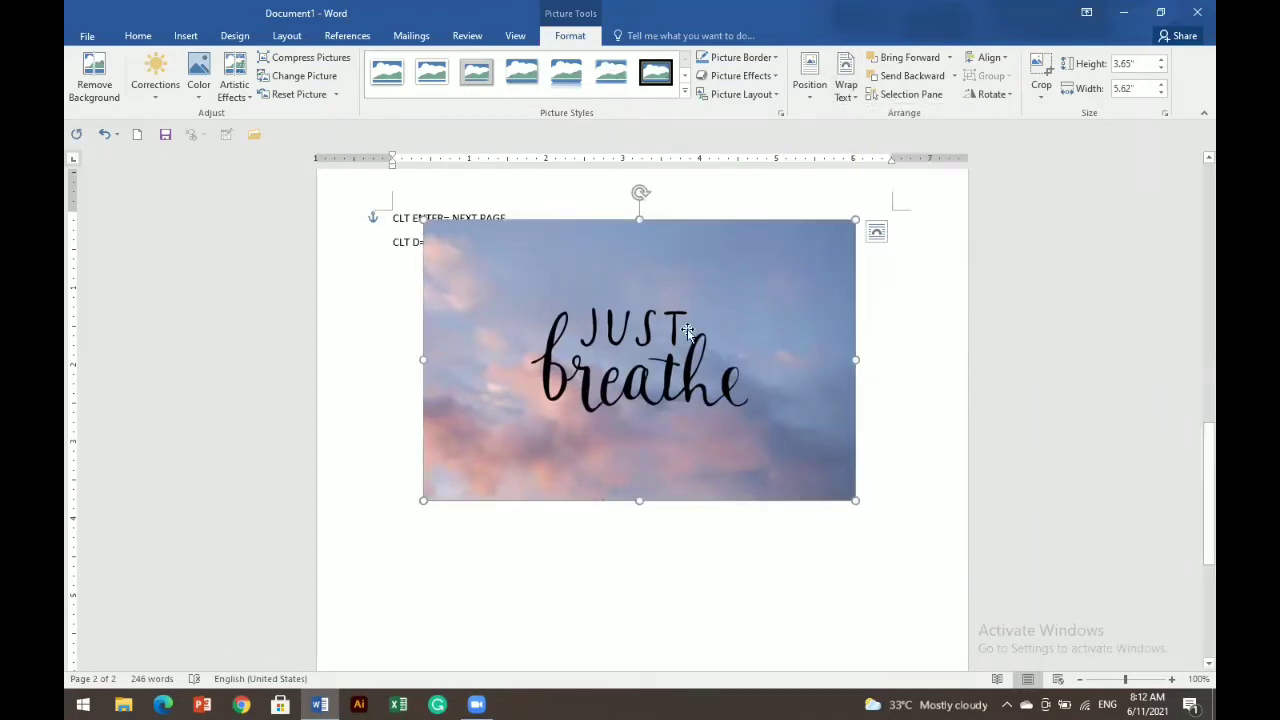
pyautogui.moveTo(670, 333); pyautogui.dragTo(657, 393)
pyautogui.moveTo(639, 301); pyautogui.dragTo(590, 191)
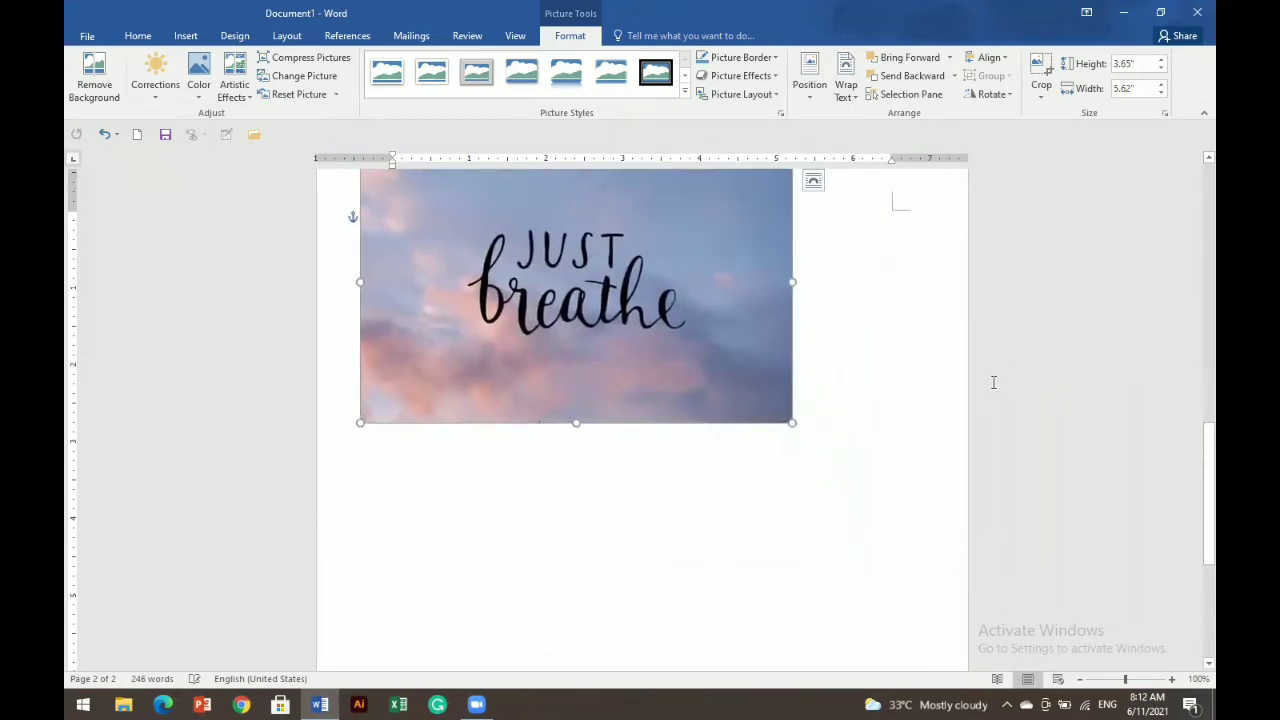
# - Move the "Just breathe" picture onto the first page so it covers the landscape photo and its surrounding text
pyautogui.moveTo(1193, 553); pyautogui.dragTo(1191, 434)
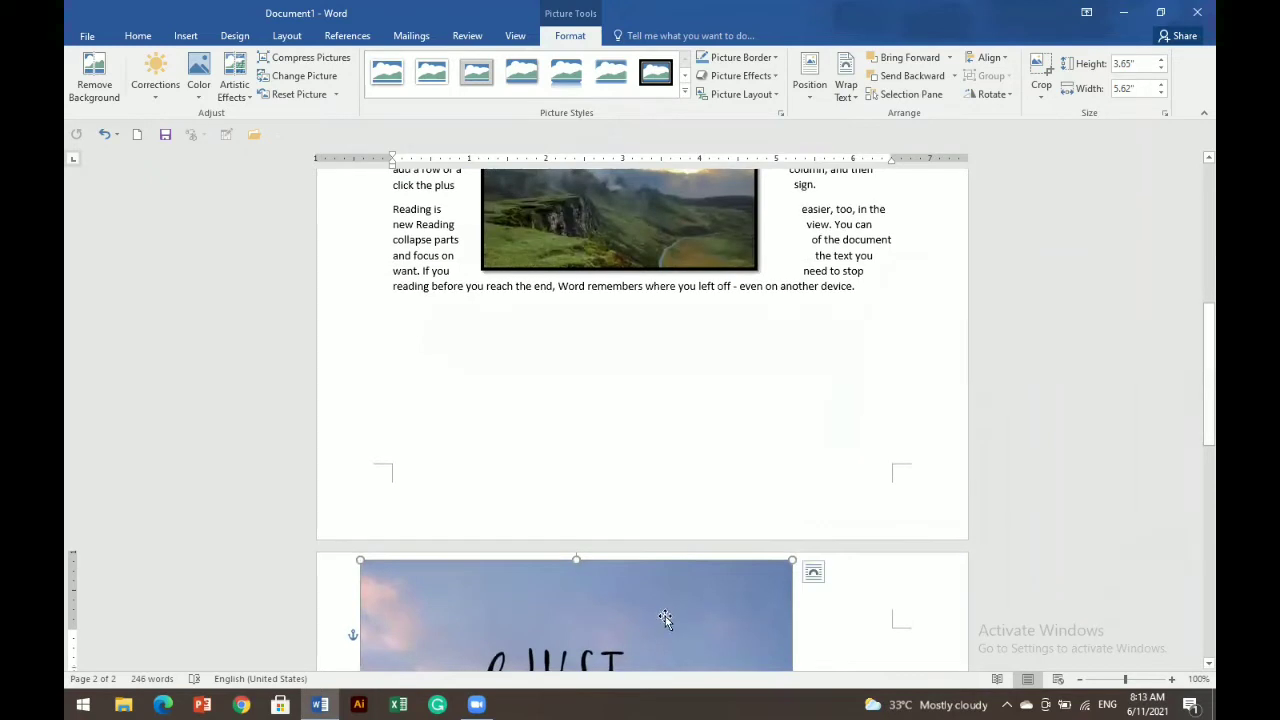
pyautogui.moveTo(690, 486); pyautogui.dragTo(684, 180)
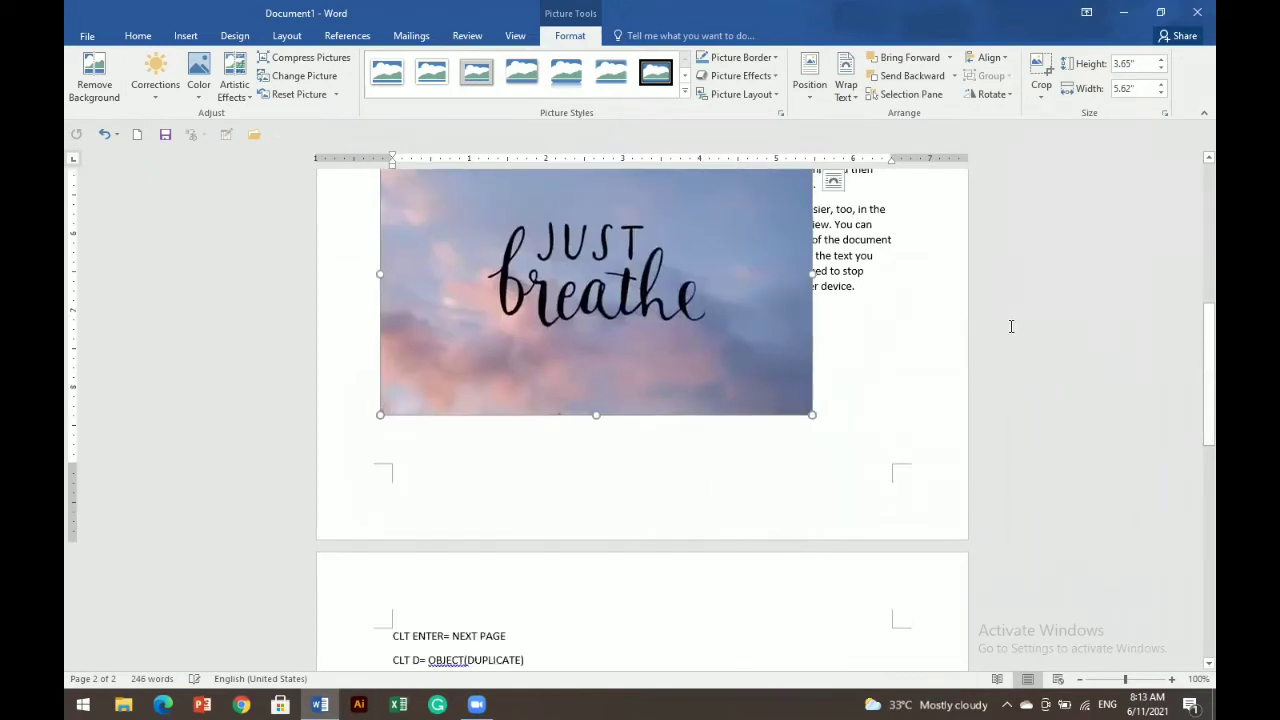
pyautogui.moveTo(1194, 391); pyautogui.dragTo(1195, 326)
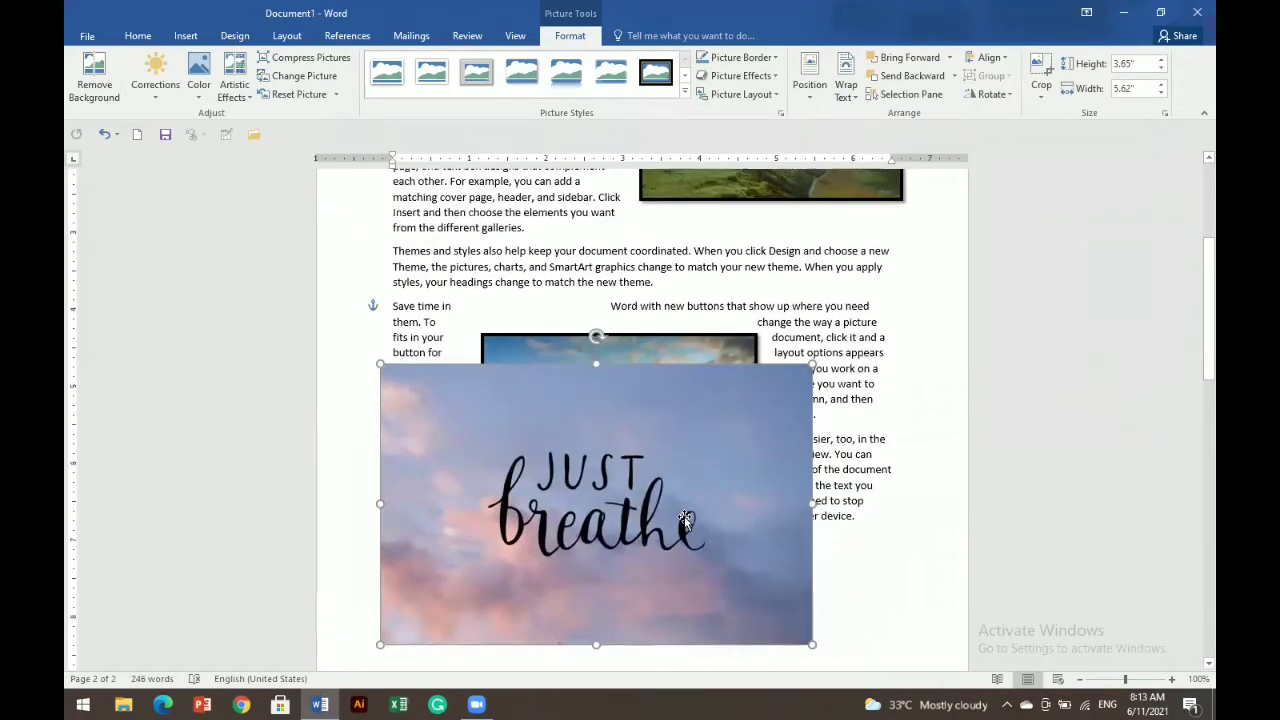
pyautogui.moveTo(661, 486); pyautogui.dragTo(680, 438)
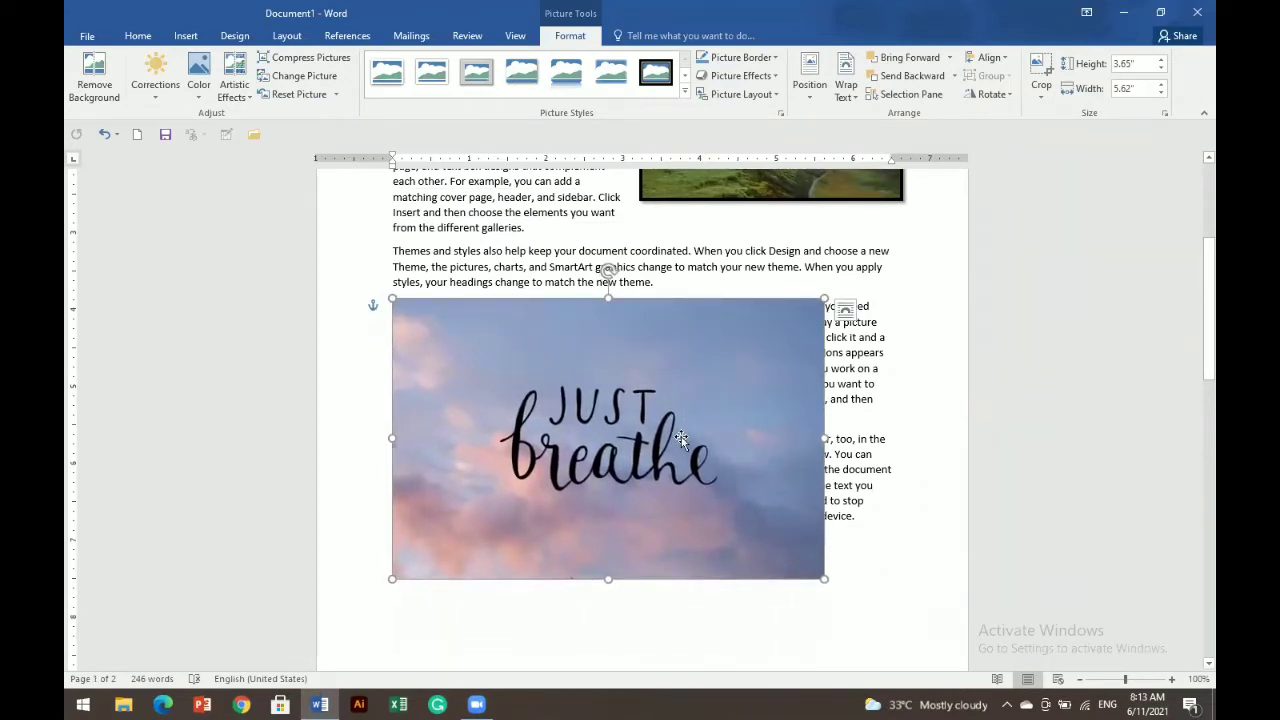
# - Move the "Just breathe" picture back to the second page, directly below the first note and covering the second one
pyautogui.click(845, 88)
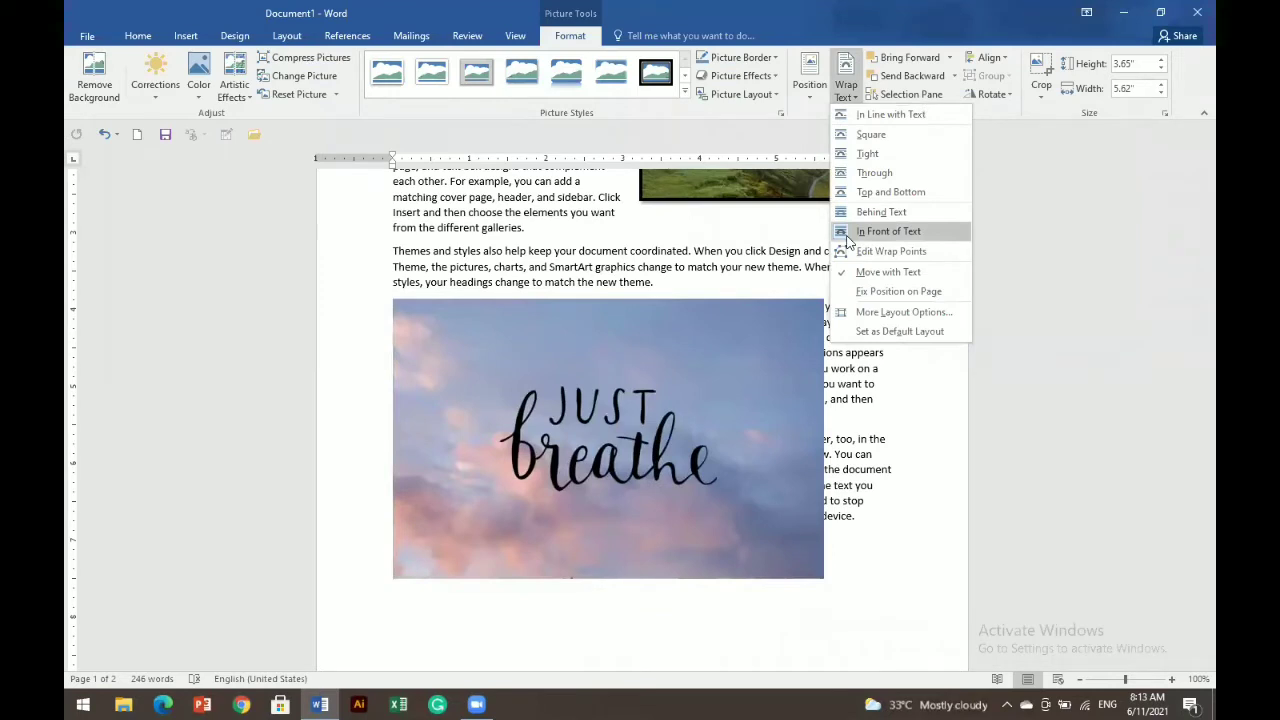
pyautogui.click(663, 402)
pyautogui.moveTo(663, 402); pyautogui.dragTo(767, 684)
pyautogui.scroll(-5, 779, 464)
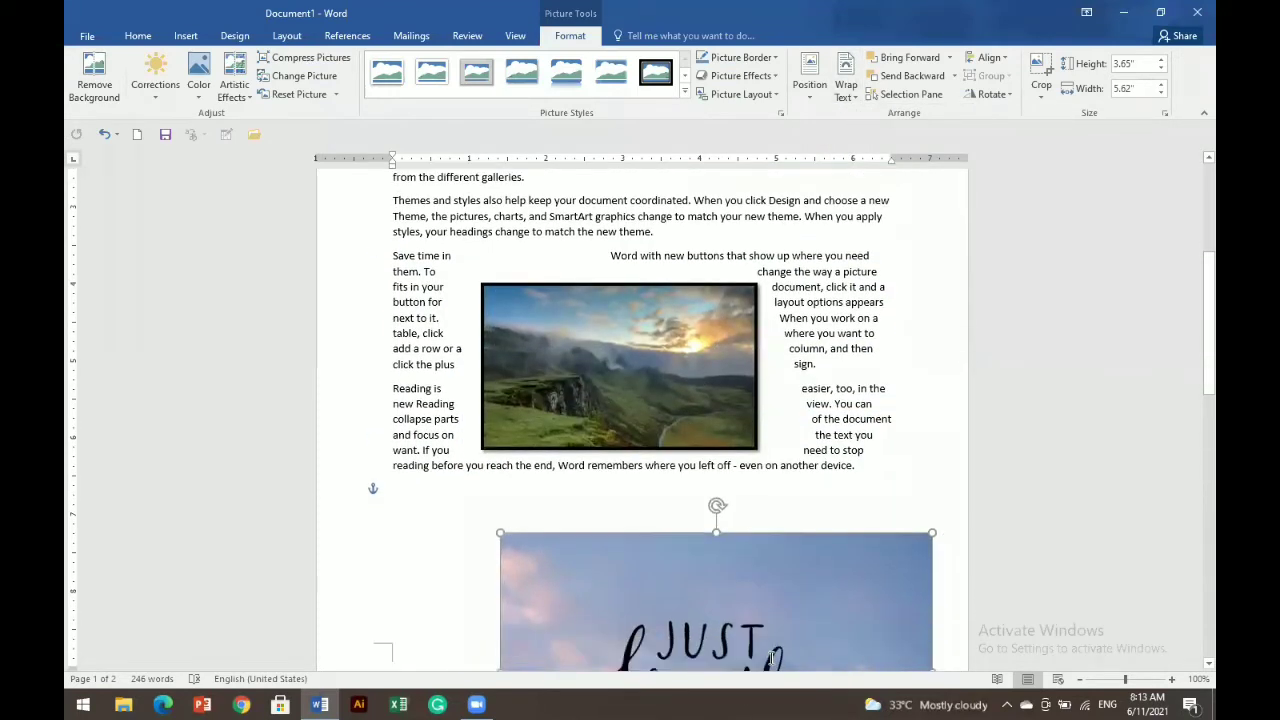
pyautogui.moveTo(743, 249); pyautogui.dragTo(586, 628)
pyautogui.scroll(-5, 586, 628)
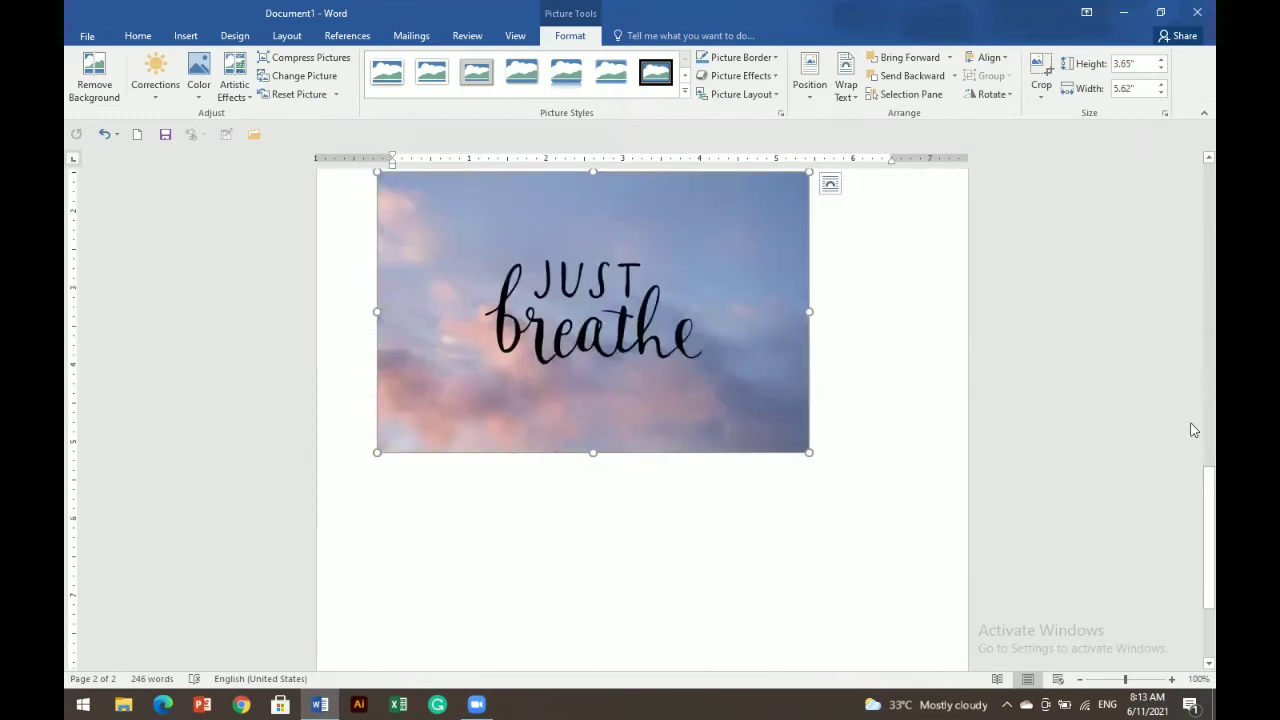
pyautogui.scroll(3, 1191, 510)
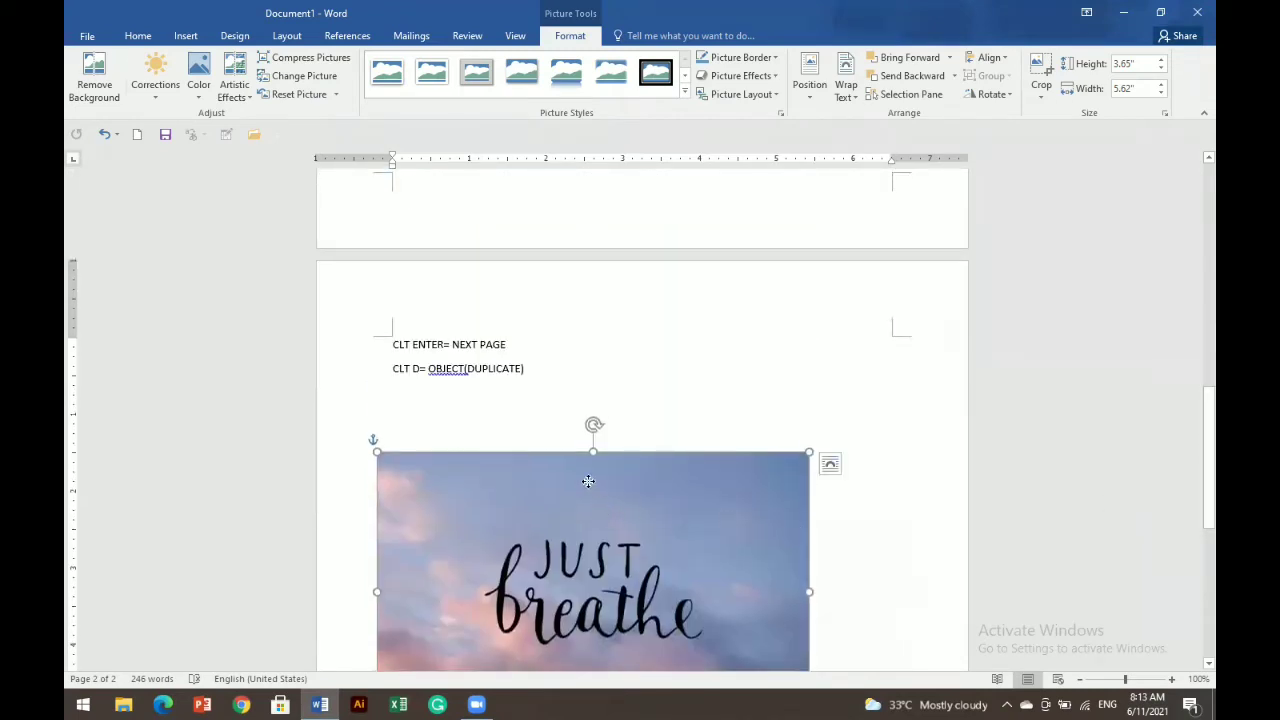
pyautogui.moveTo(583, 423); pyautogui.dragTo(585, 391)
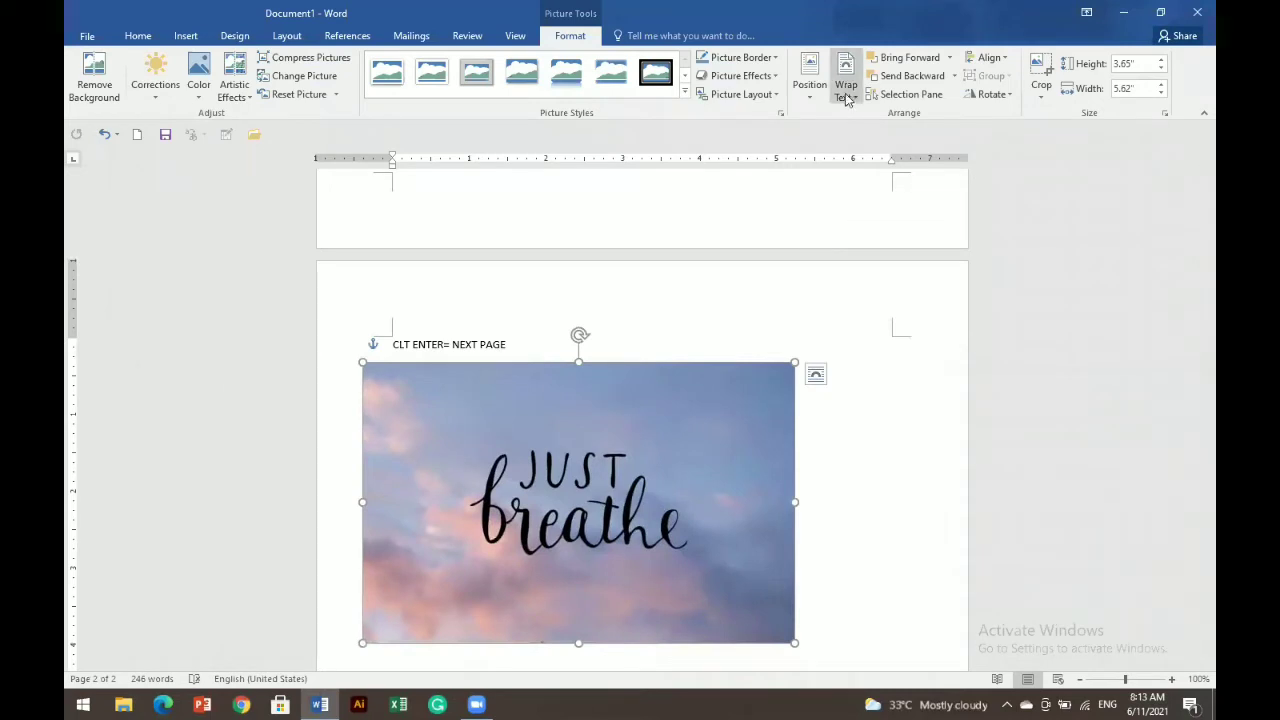
# - Send the "Just breathe" picture to the back and place it behind the text
pyautogui.click(846, 98)
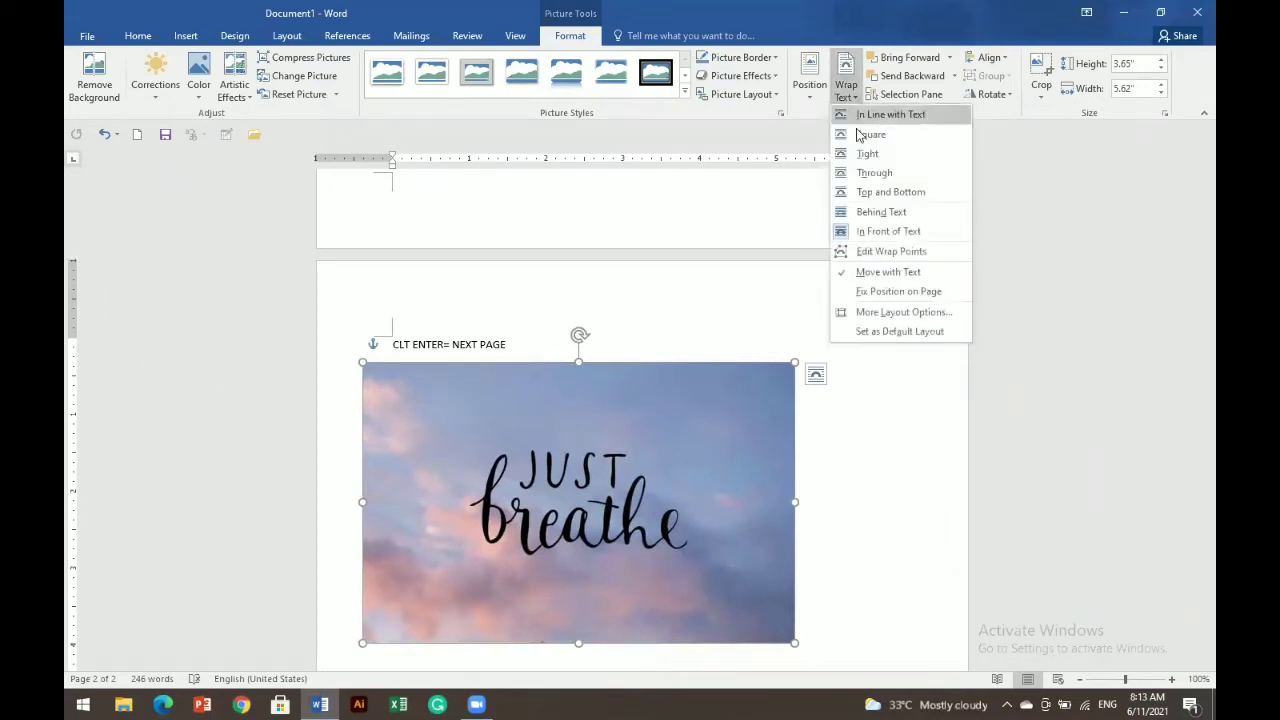
pyautogui.click(914, 78)
pyautogui.click(955, 77)
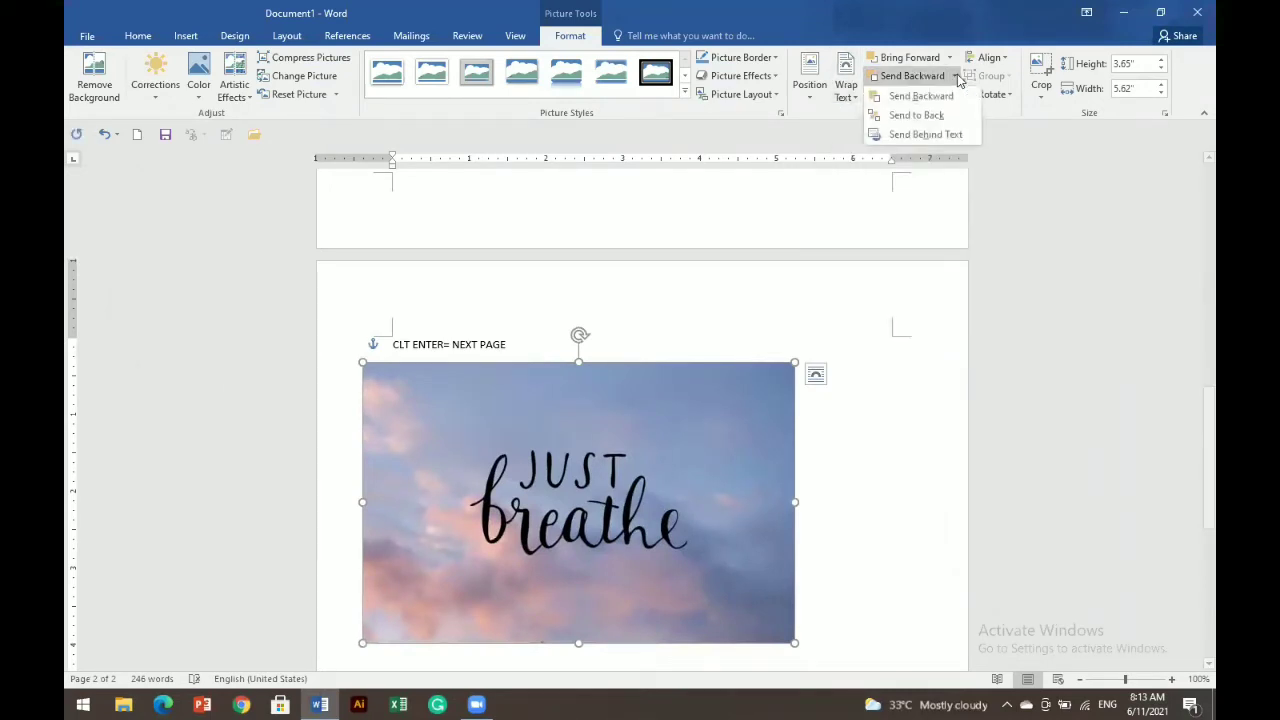
pyautogui.click(937, 118)
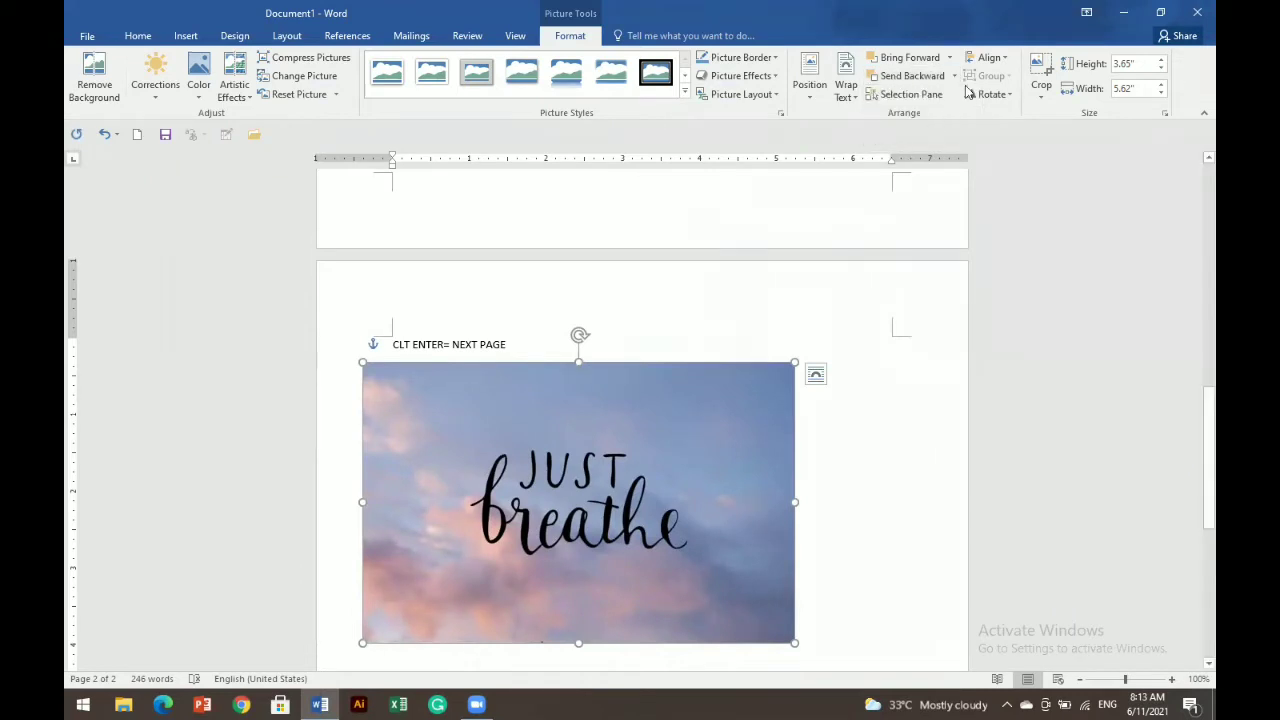
pyautogui.click(955, 77)
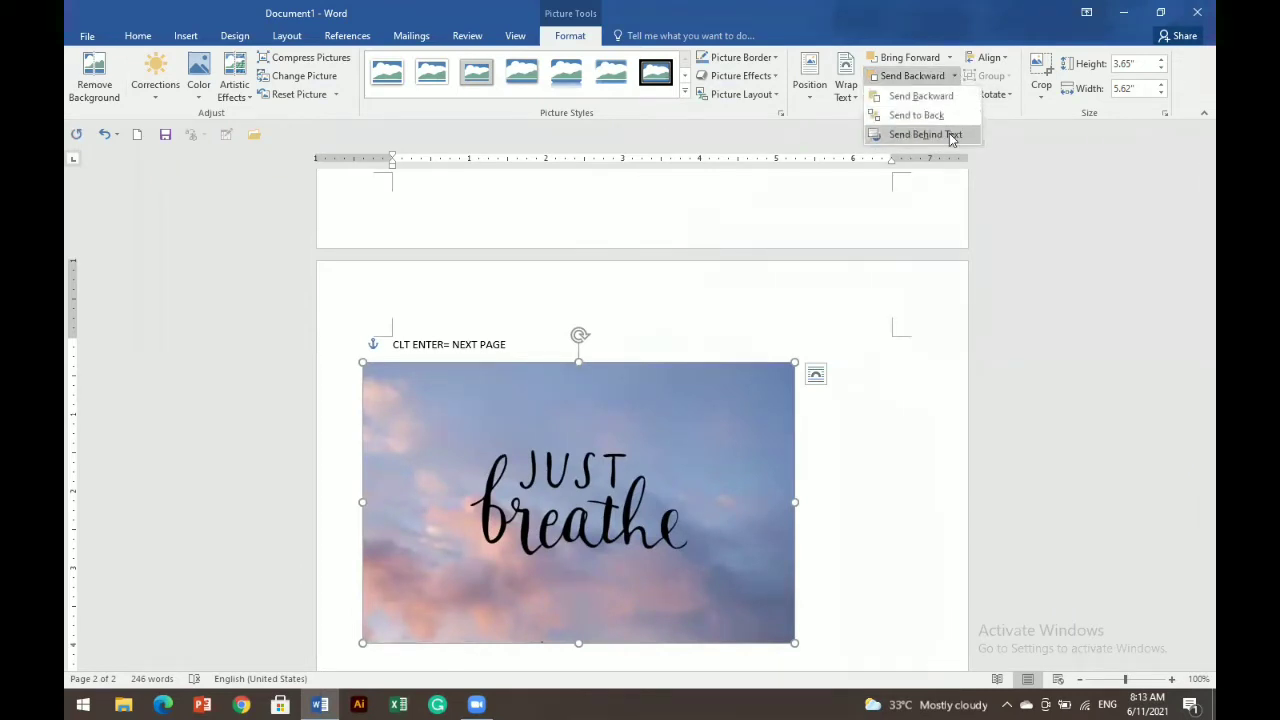
pyautogui.click(952, 135)
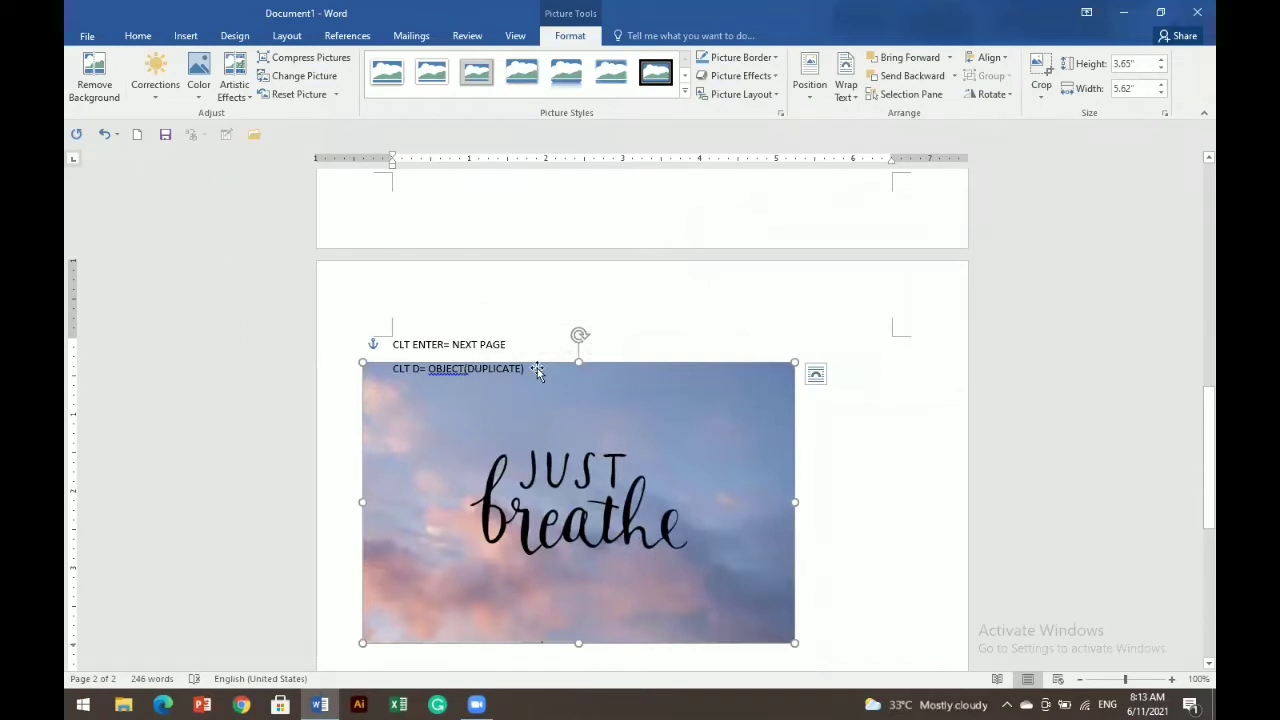
# - Generate sample paragraphs over the picture with =RAND() on a new line below the second note
pyautogui.click(481, 343)
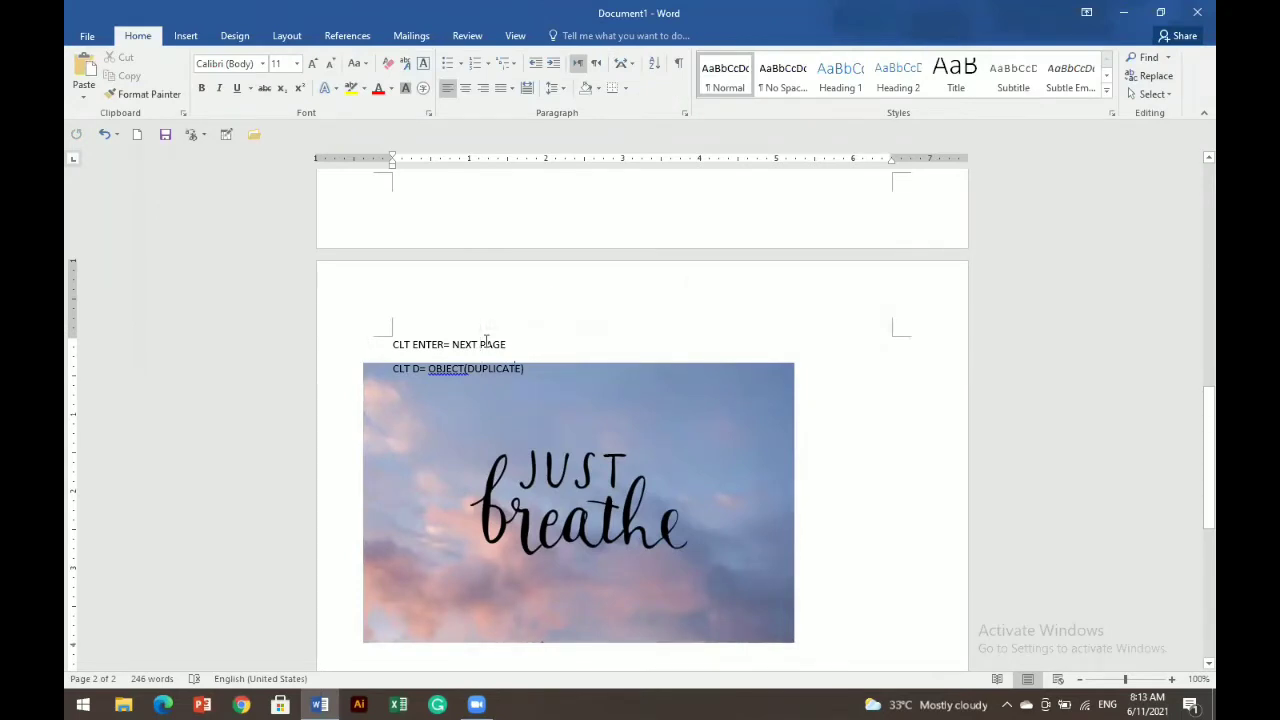
pyautogui.press('Return')
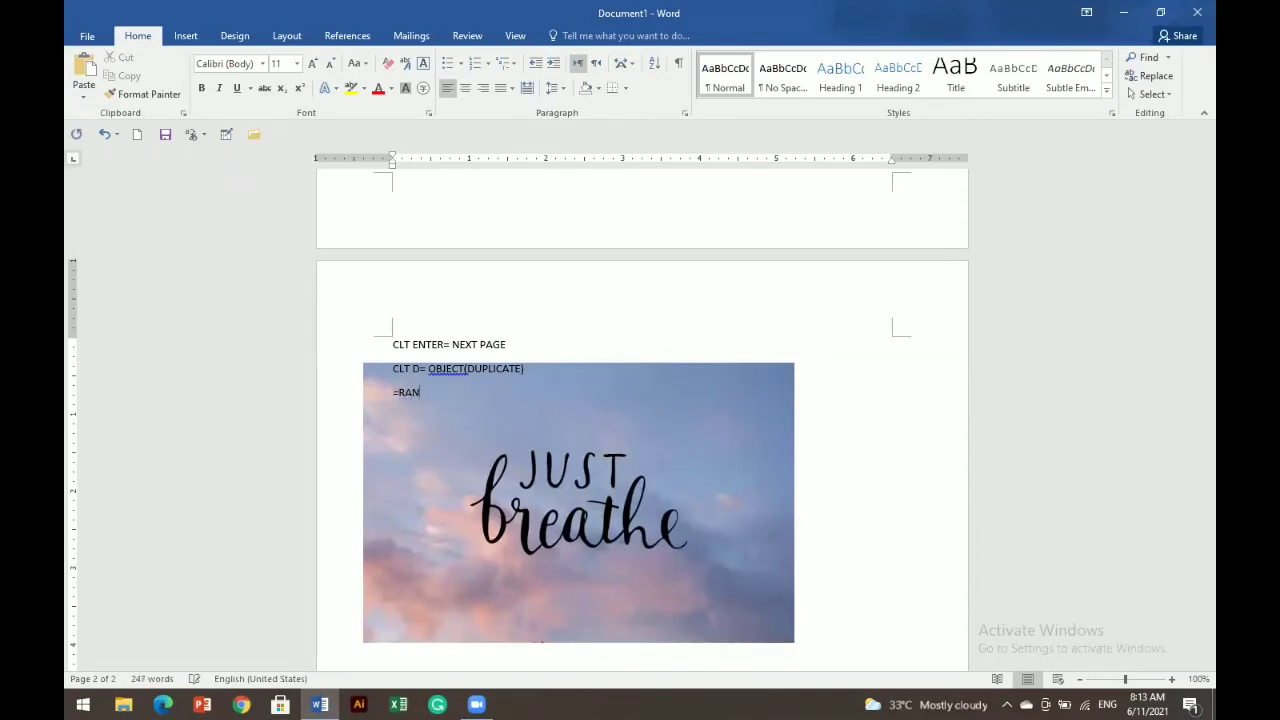
pyautogui.write('D()')
pyautogui.press('Return')
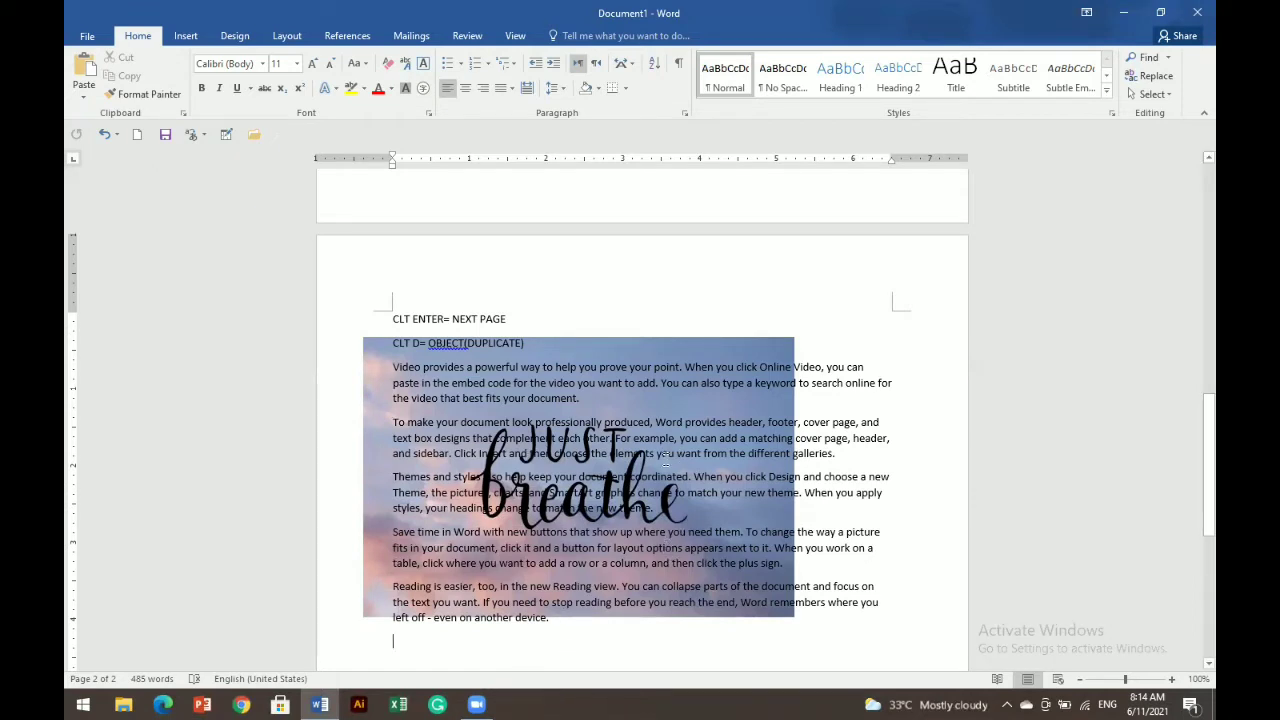
# - Bring the picture in front of the text and shrink it to about 1.51" by 2.32", placed over the first two sample paragraphs
pyautogui.click(588, 352)
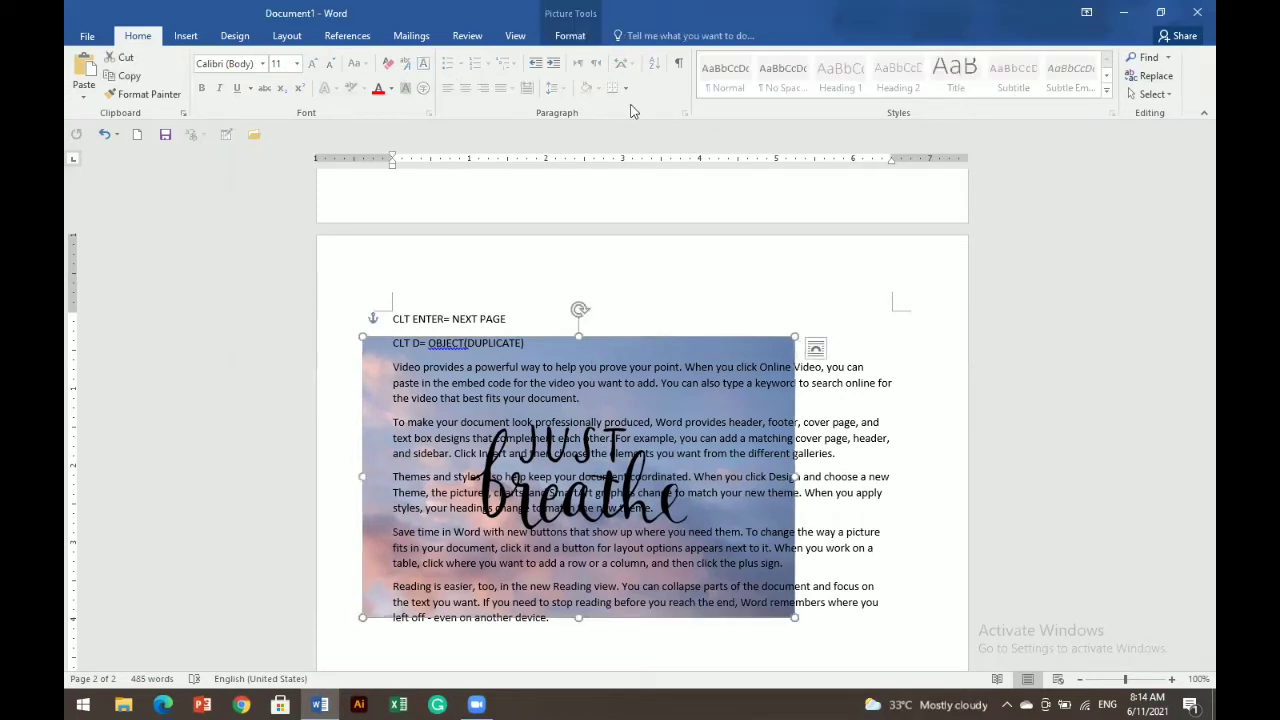
pyautogui.click(571, 36)
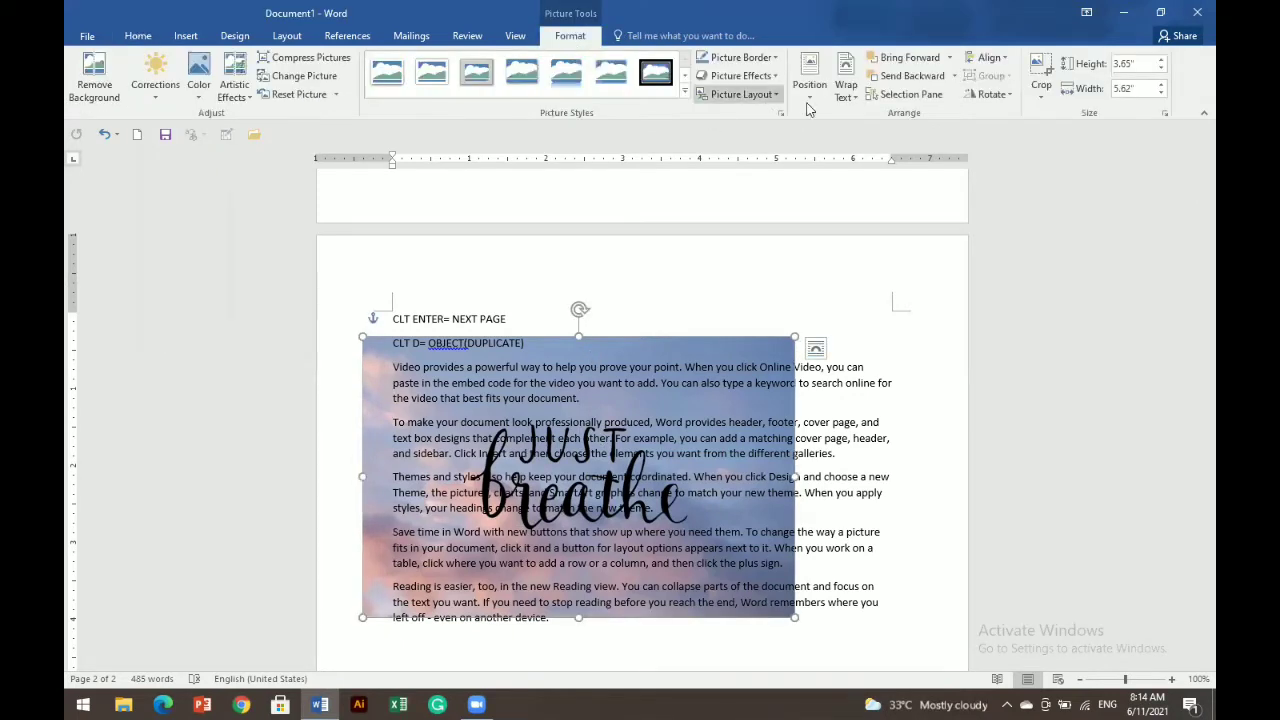
pyautogui.click(949, 57)
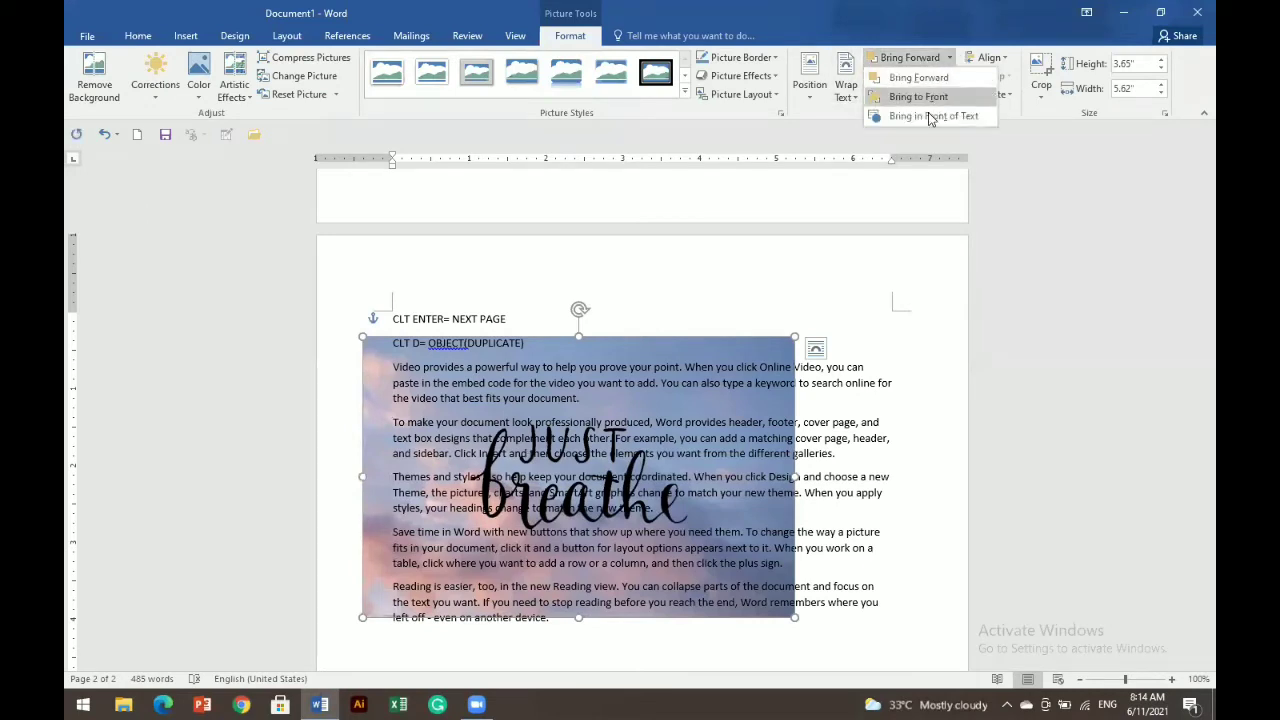
pyautogui.click(930, 117)
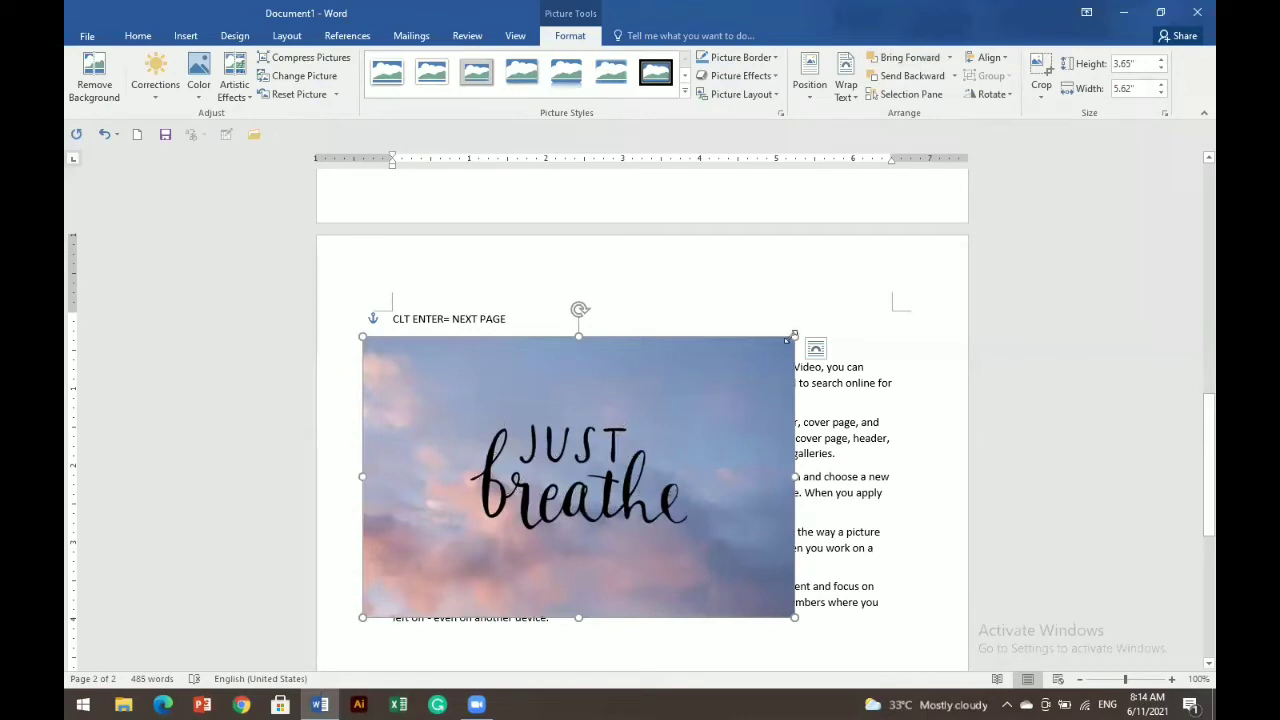
pyautogui.moveTo(790, 338); pyautogui.dragTo(622, 351)
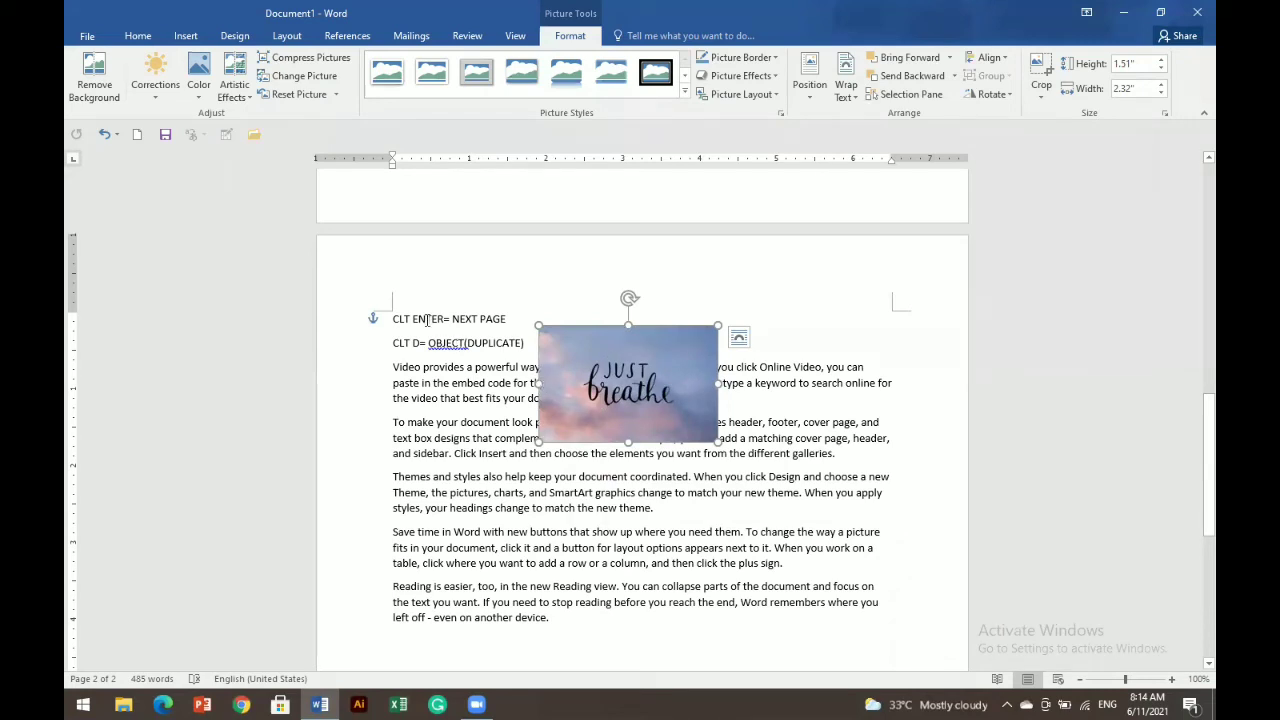
# - Enlarge the "Just breathe" picture on the second page to about 2.93" by 4.51"
pyautogui.click(95, 99)
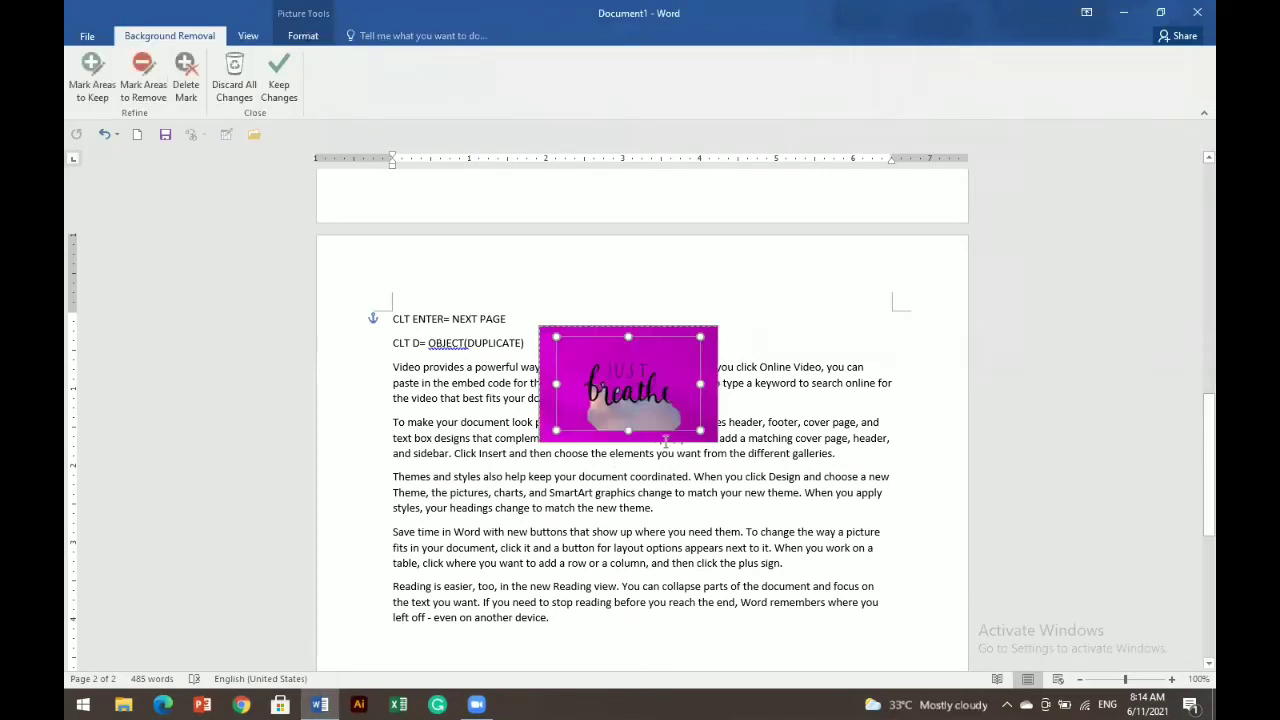
pyautogui.press('Escape')
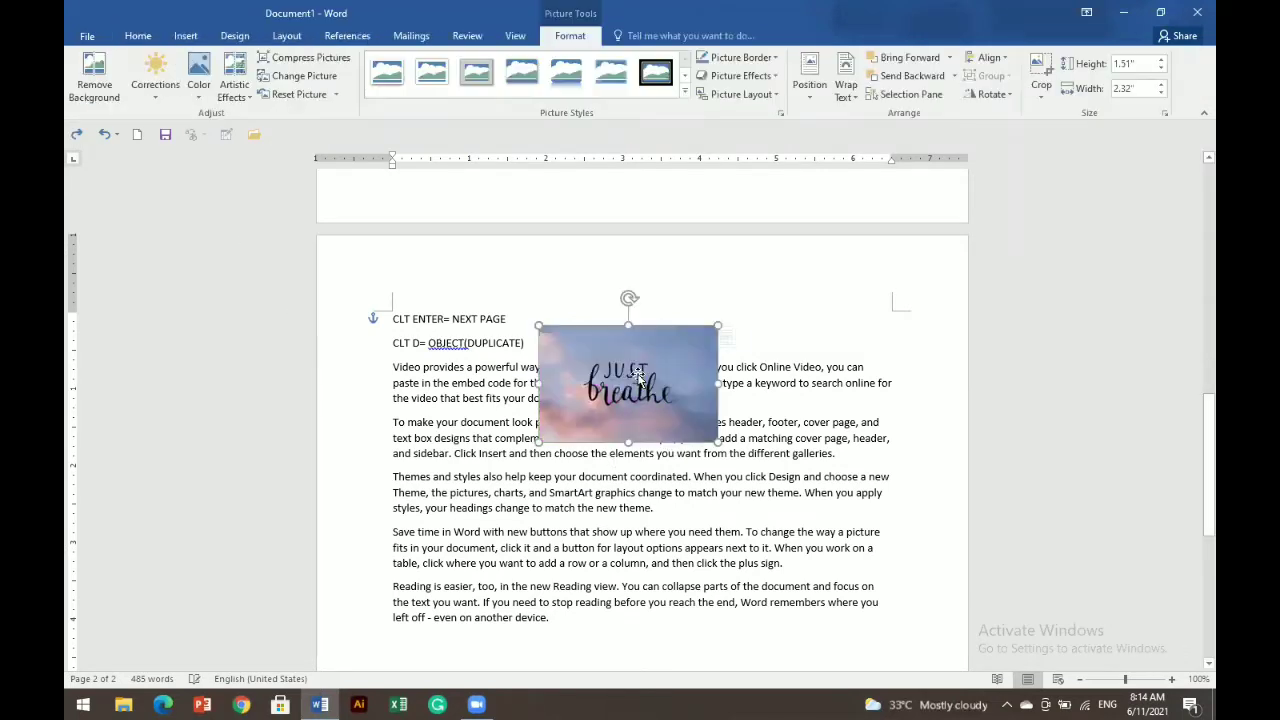
pyautogui.moveTo(720, 444); pyautogui.dragTo(886, 550)
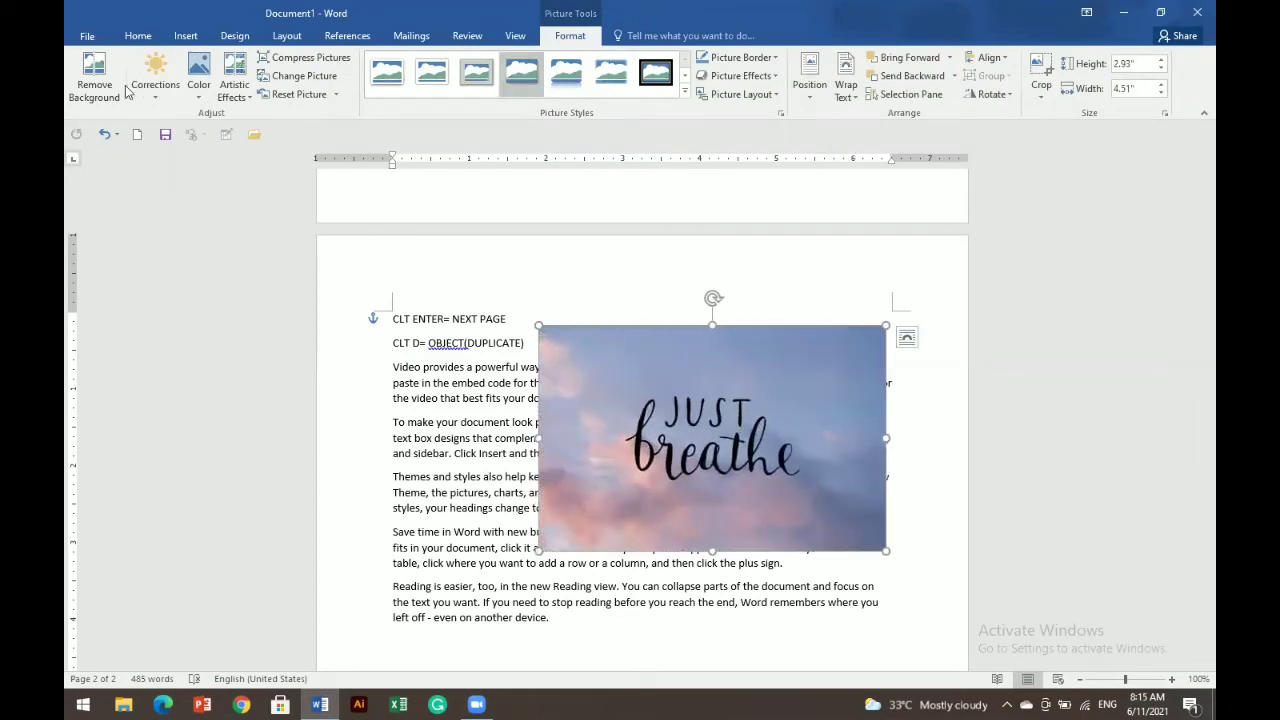
# - Remove the background of the "Just breathe" picture, adjusting the removal area so the whole lettering is kept
pyautogui.click(80, 80)
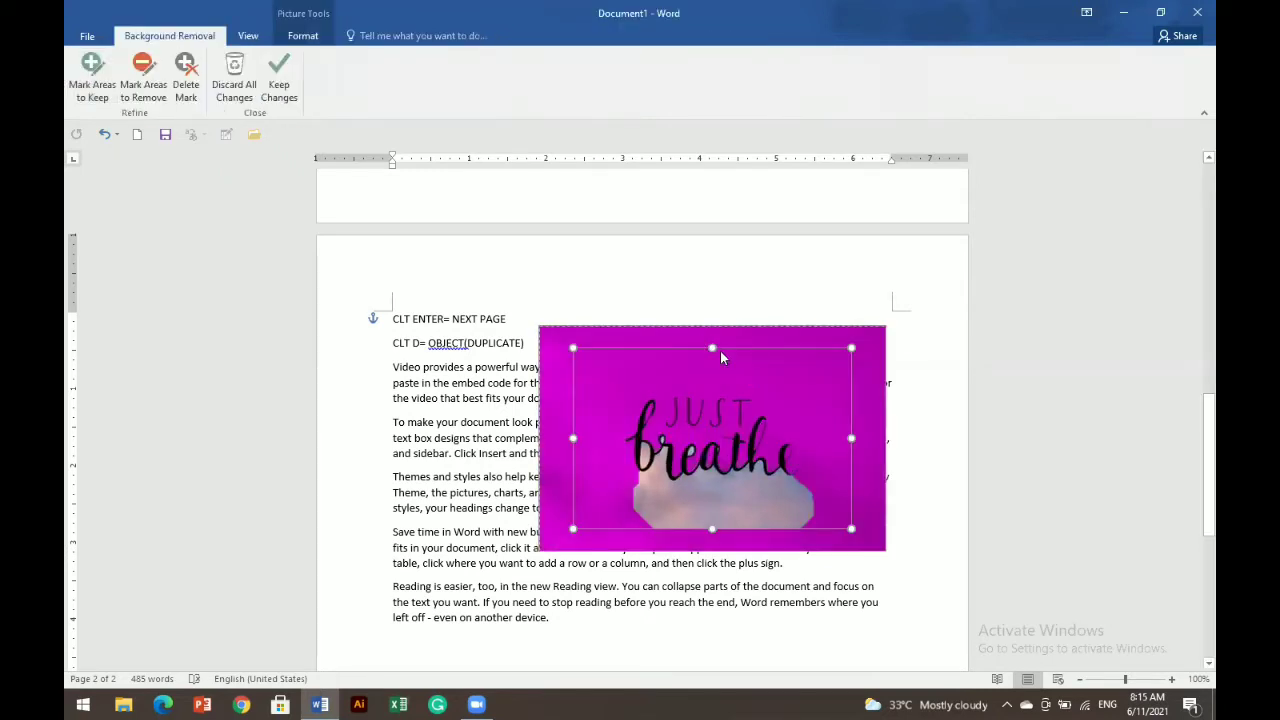
pyautogui.moveTo(711, 348); pyautogui.dragTo(709, 336)
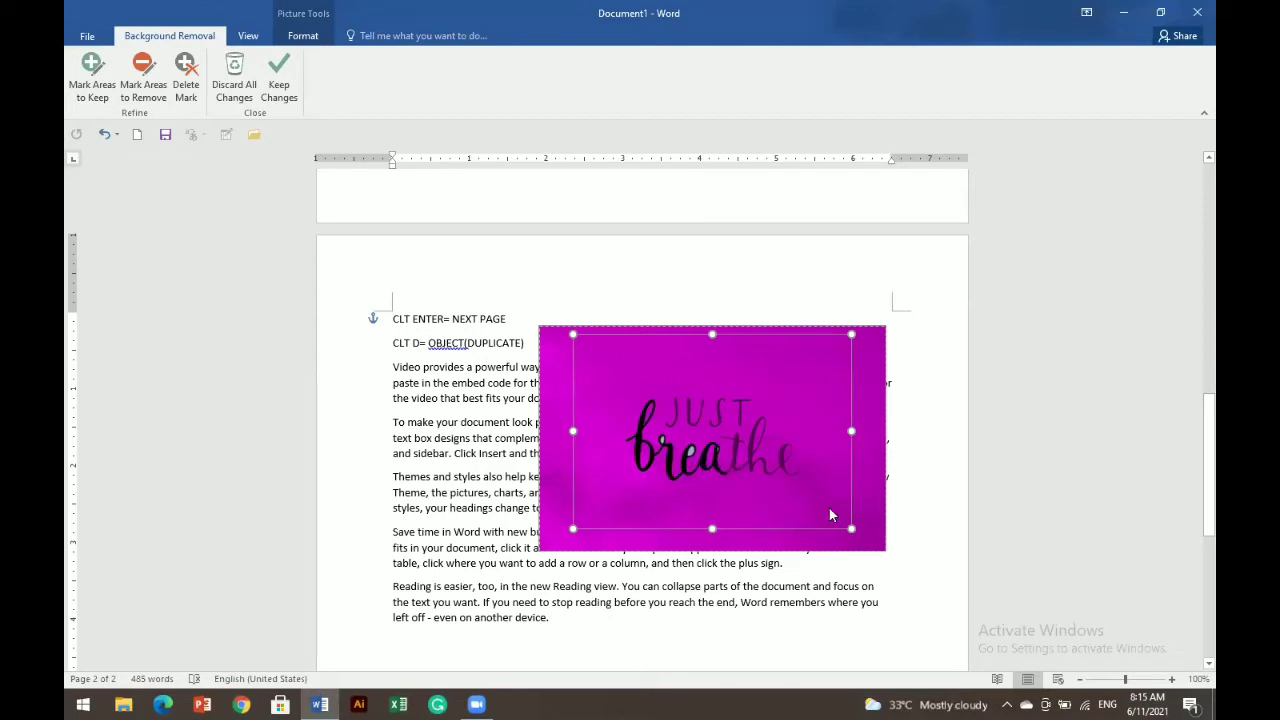
pyautogui.moveTo(857, 528); pyautogui.dragTo(870, 537)
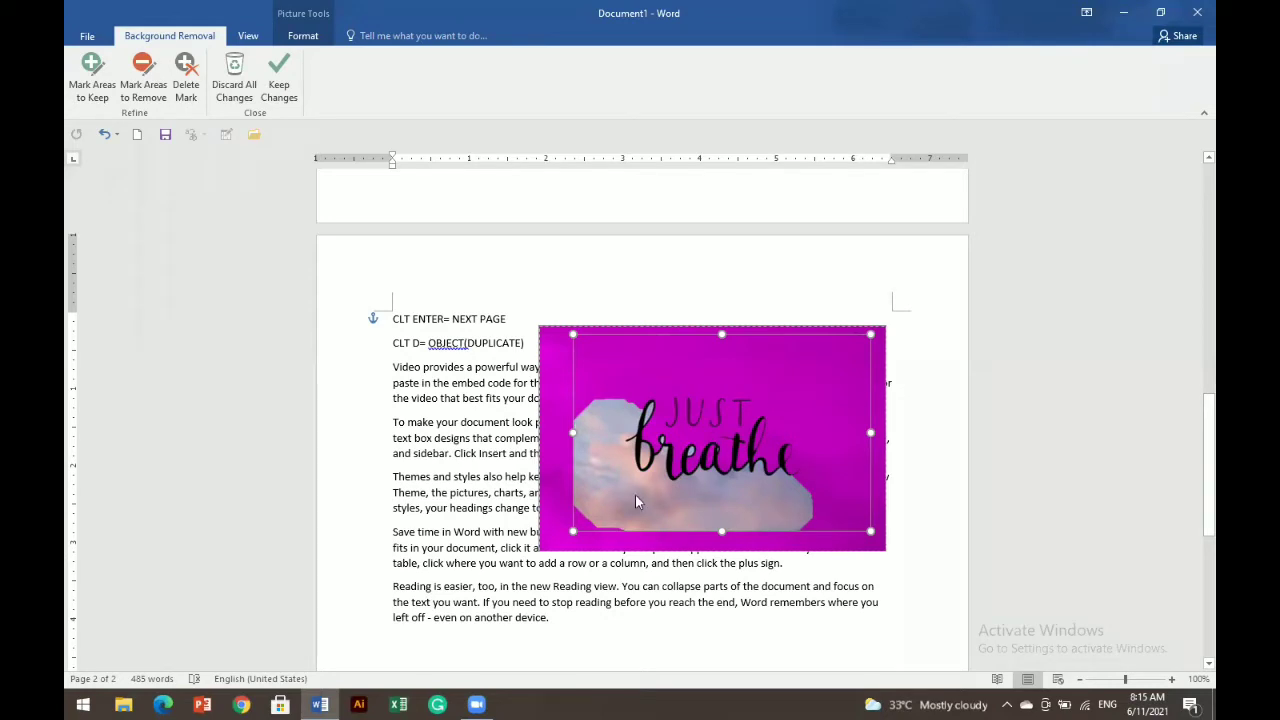
pyautogui.moveTo(572, 531); pyautogui.dragTo(594, 503)
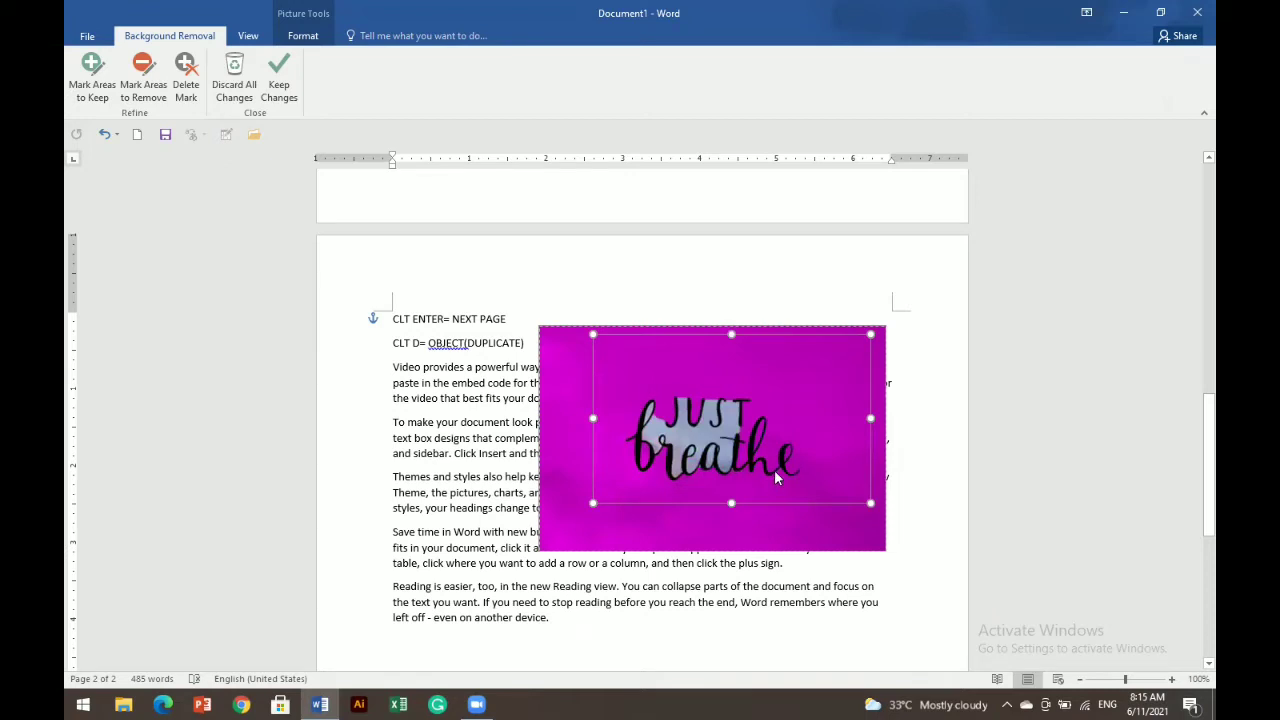
pyautogui.press('Return')
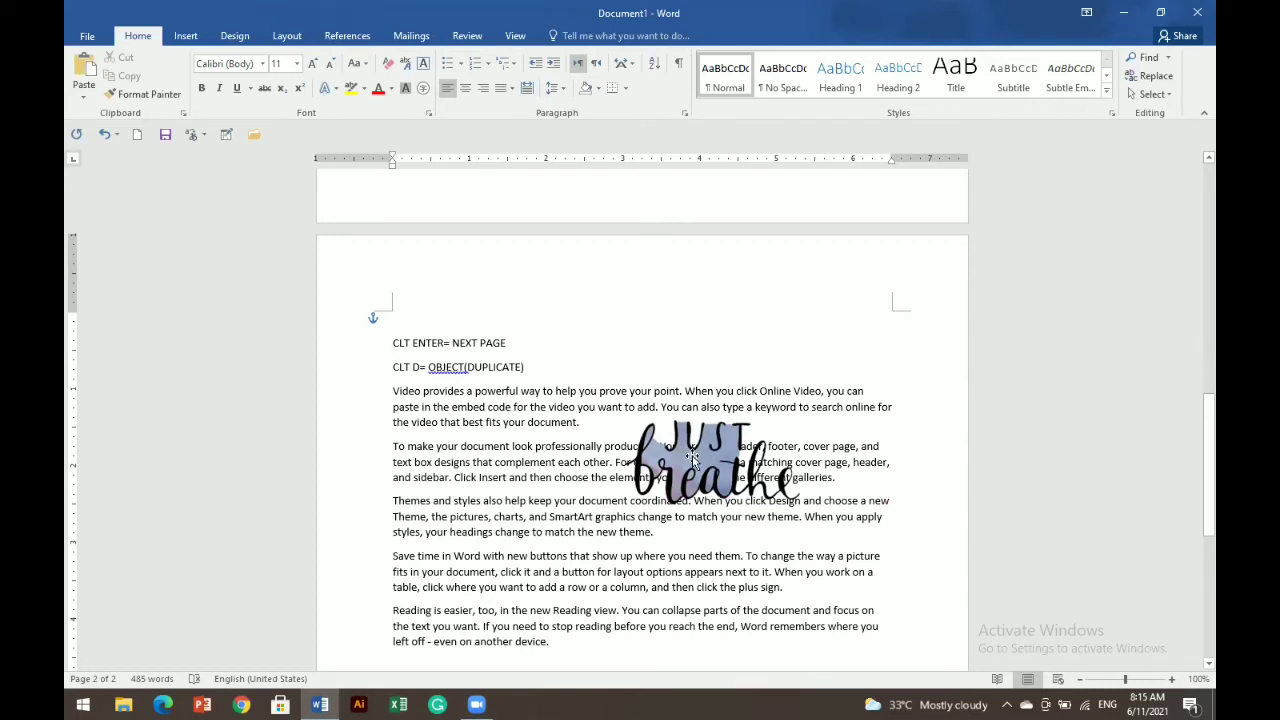
# - Move the "Just breathe" lettering to the middle of the second sample paragraph and set its text wrapping to Through
pyautogui.moveTo(692, 458); pyautogui.dragTo(601, 479)
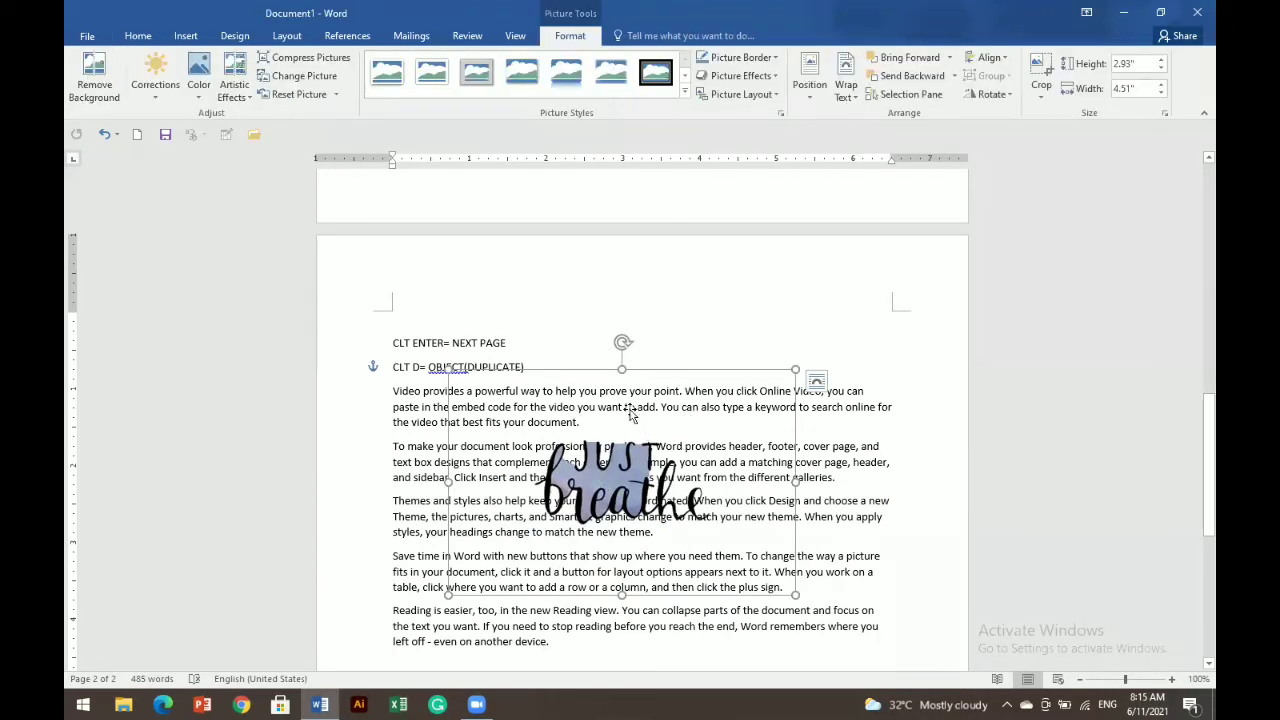
pyautogui.click(846, 80)
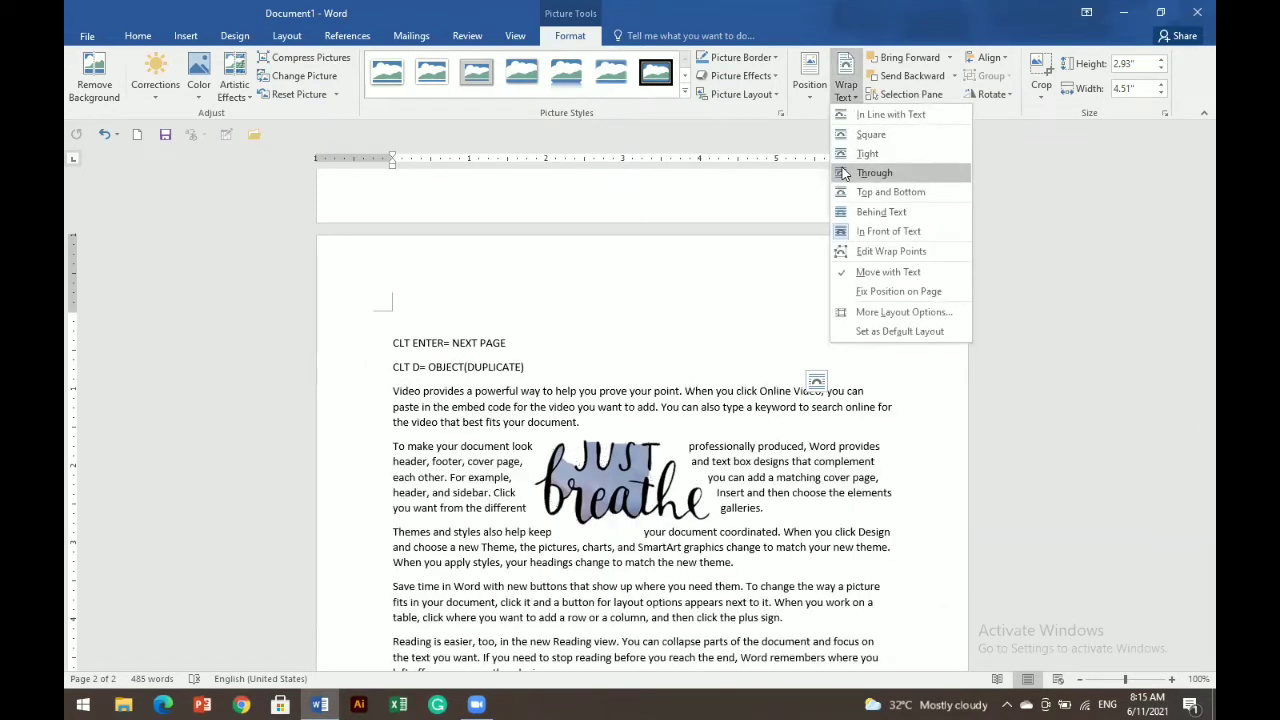
pyautogui.click(843, 173)
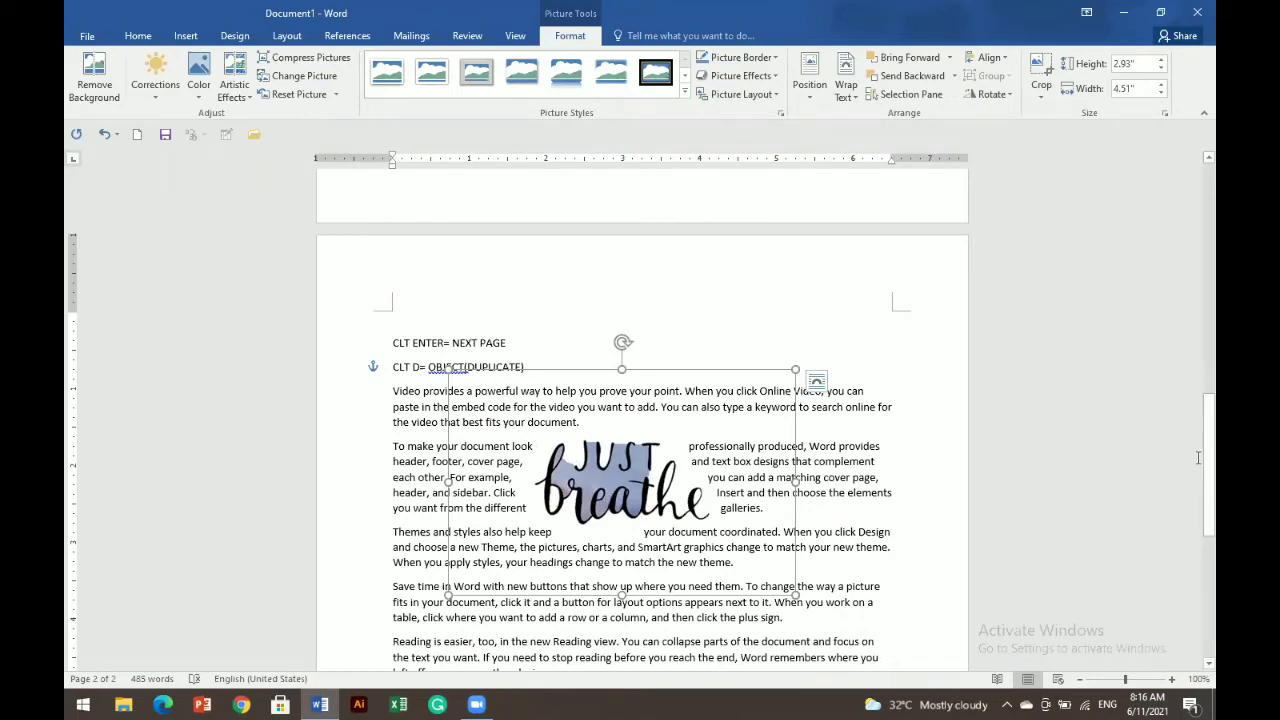
# - Shift the lower landscape picture on the first page slightly up and to the right, with Through text wrapping
pyautogui.moveTo(1205, 460); pyautogui.dragTo(1193, 312)
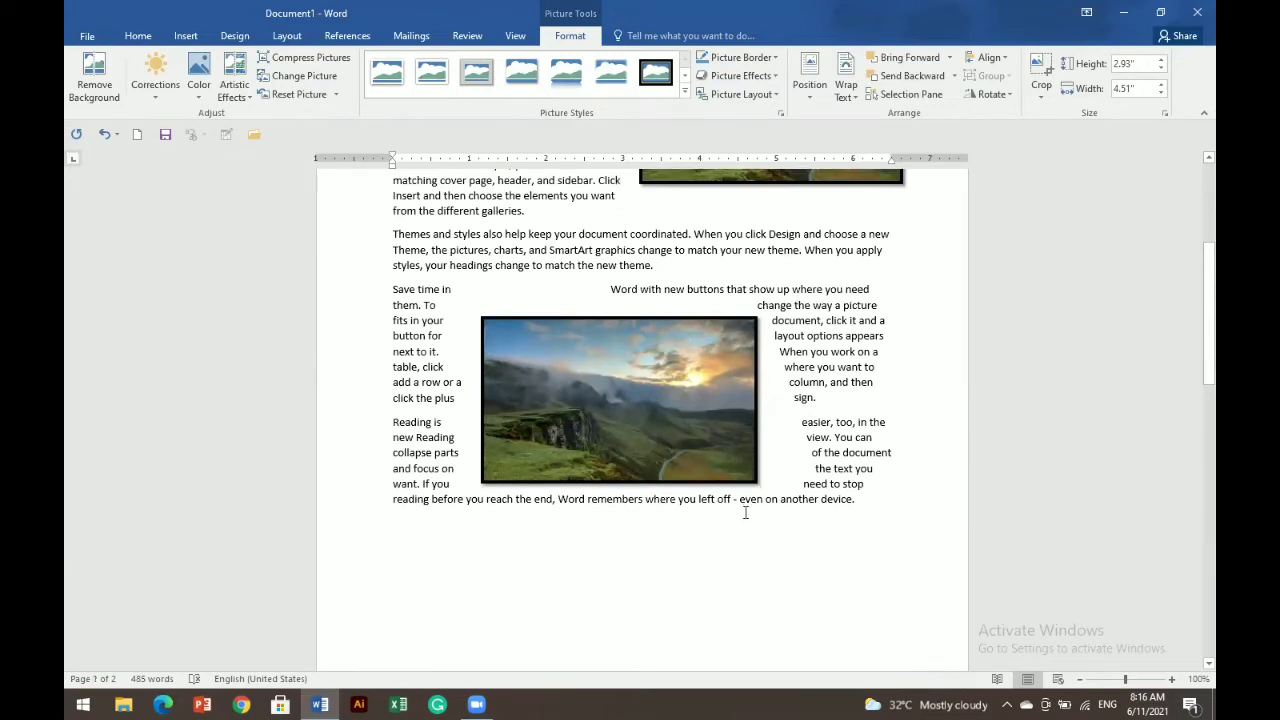
pyautogui.click(658, 380)
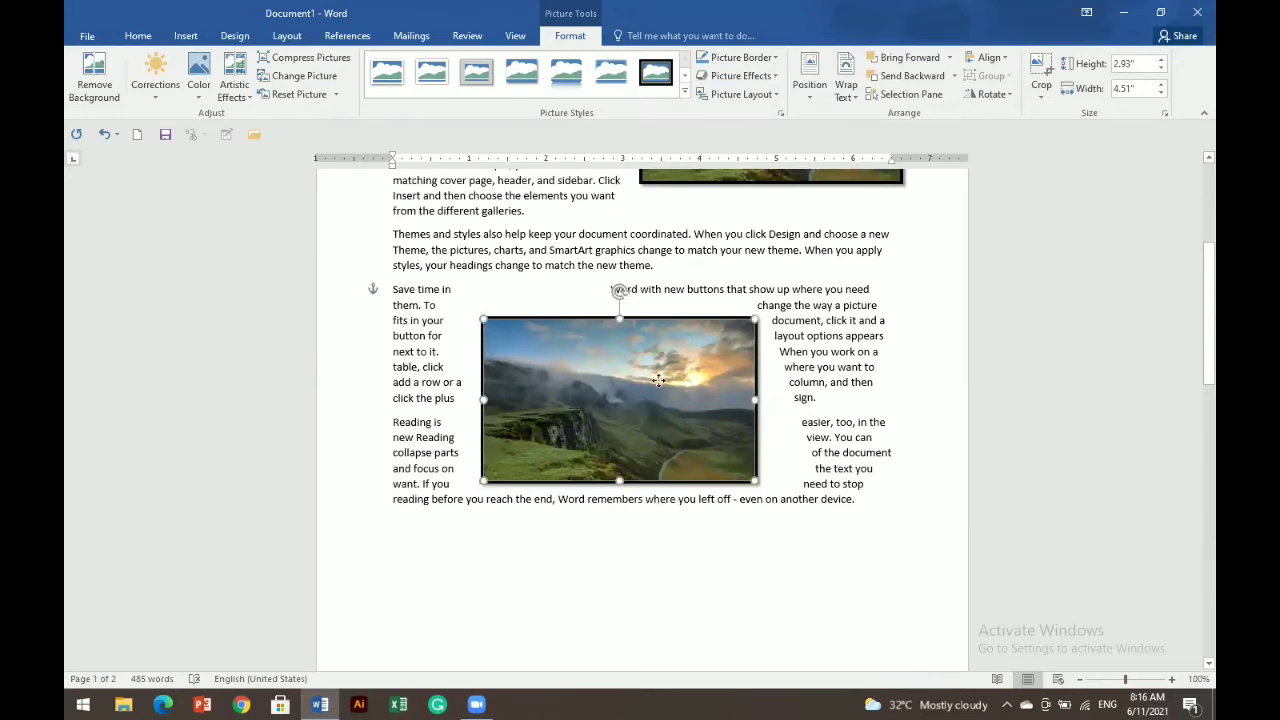
pyautogui.moveTo(658, 380)
pyautogui.mouseDown()
pyautogui.moveTo(718, 474)
pyautogui.moveTo(644, 378)
pyautogui.mouseUp()
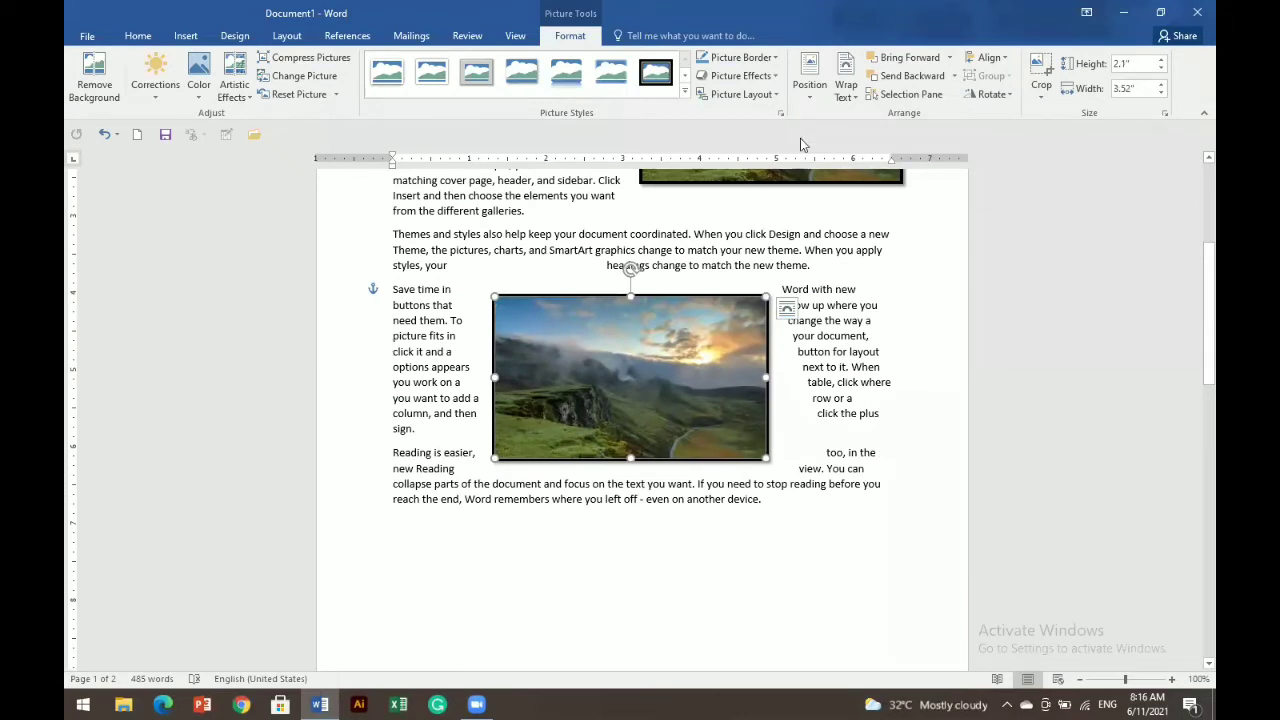
pyautogui.click(845, 85)
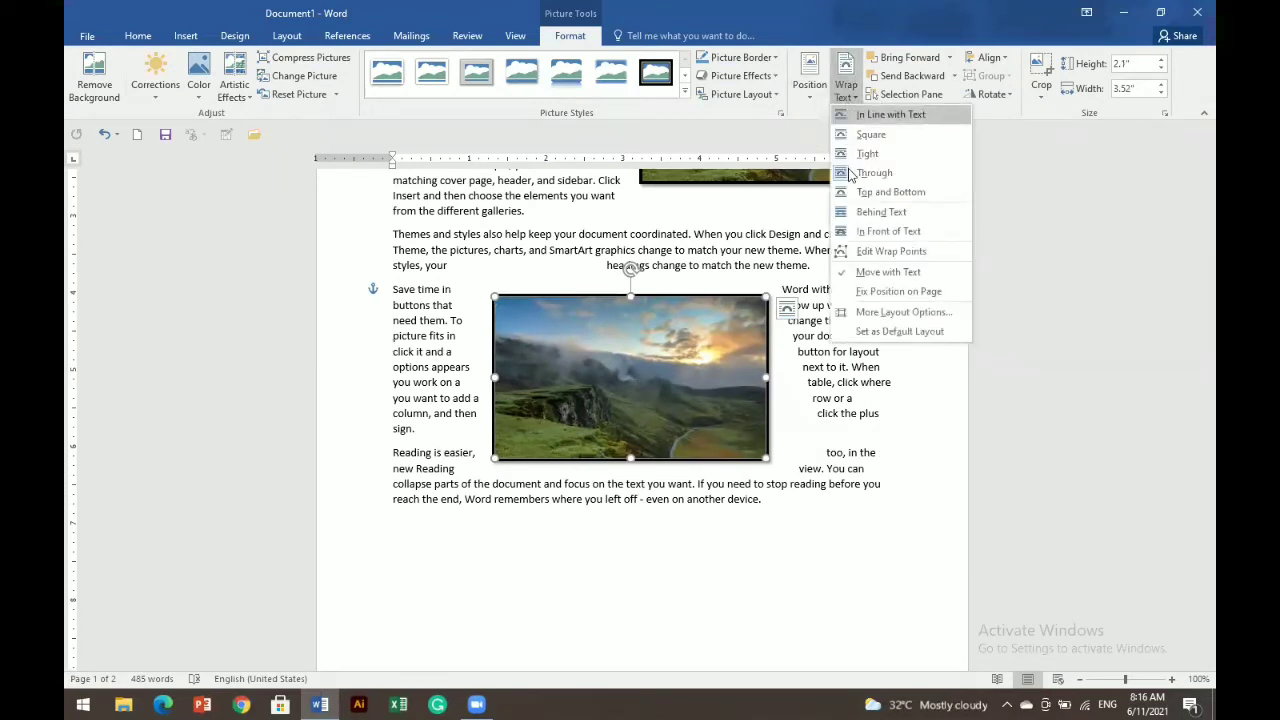
pyautogui.click(850, 172)
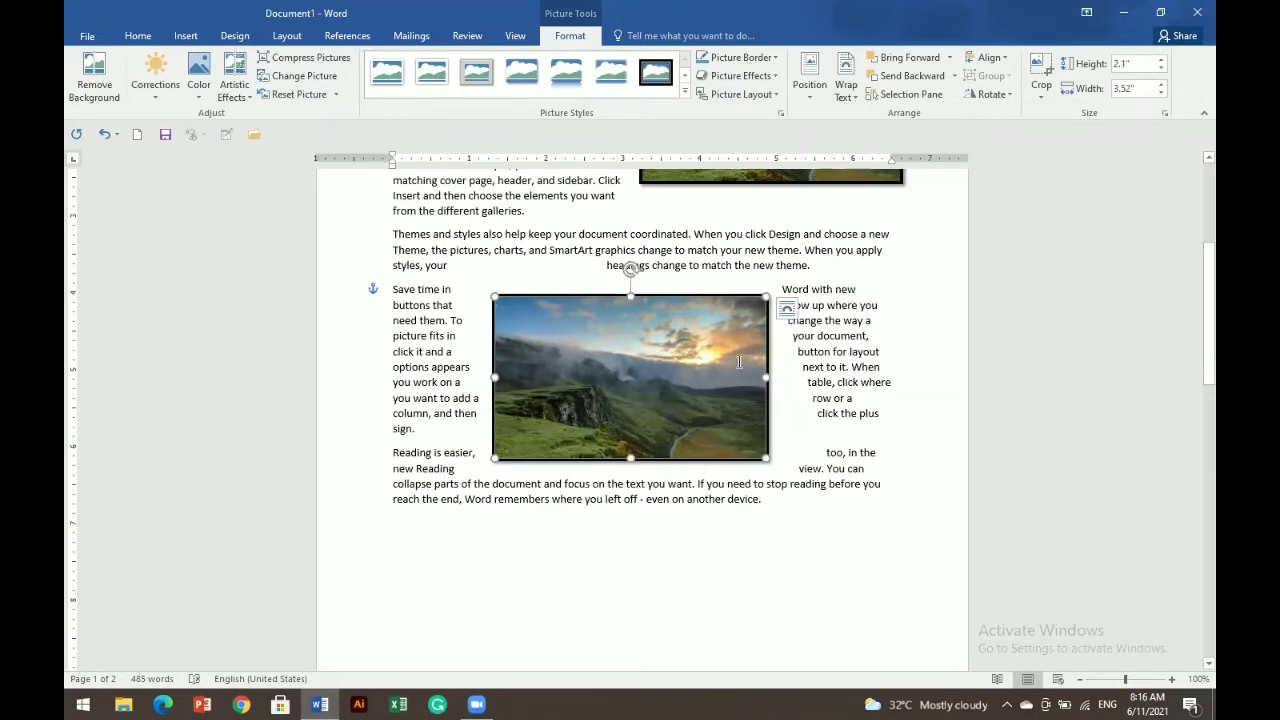
pyautogui.moveTo(1198, 350); pyautogui.dragTo(1194, 614)
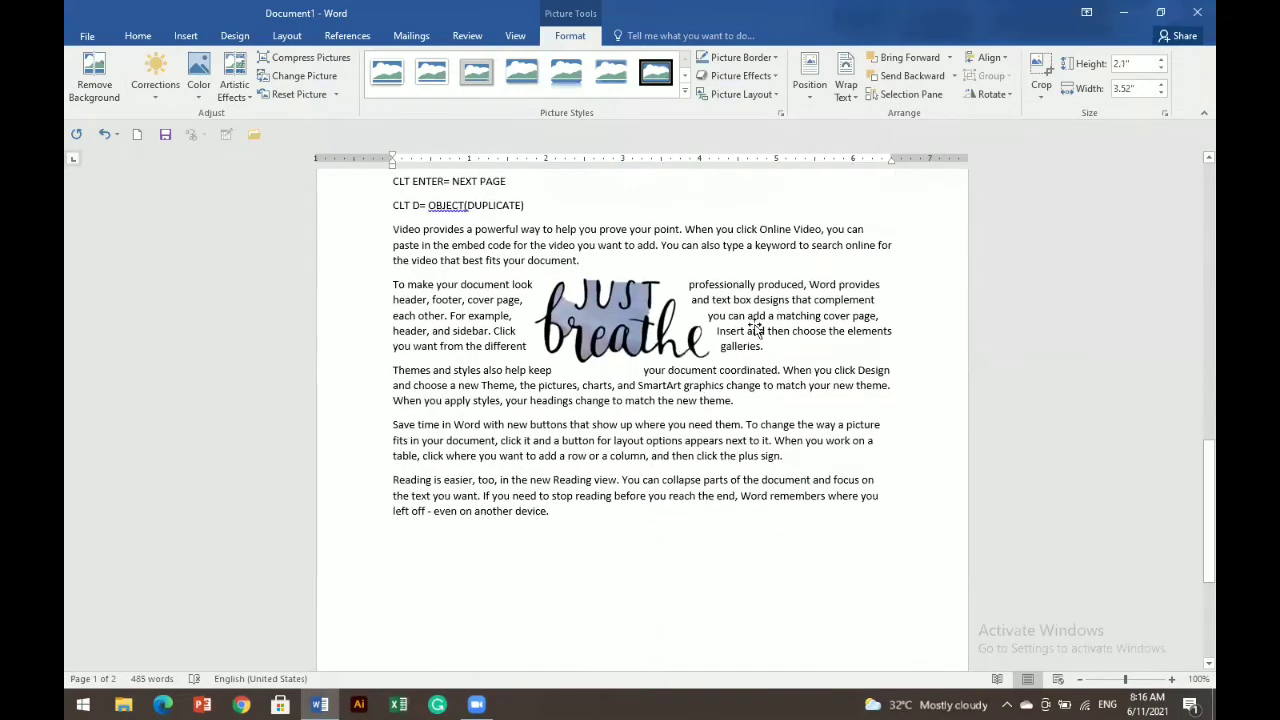
pyautogui.click(628, 318)
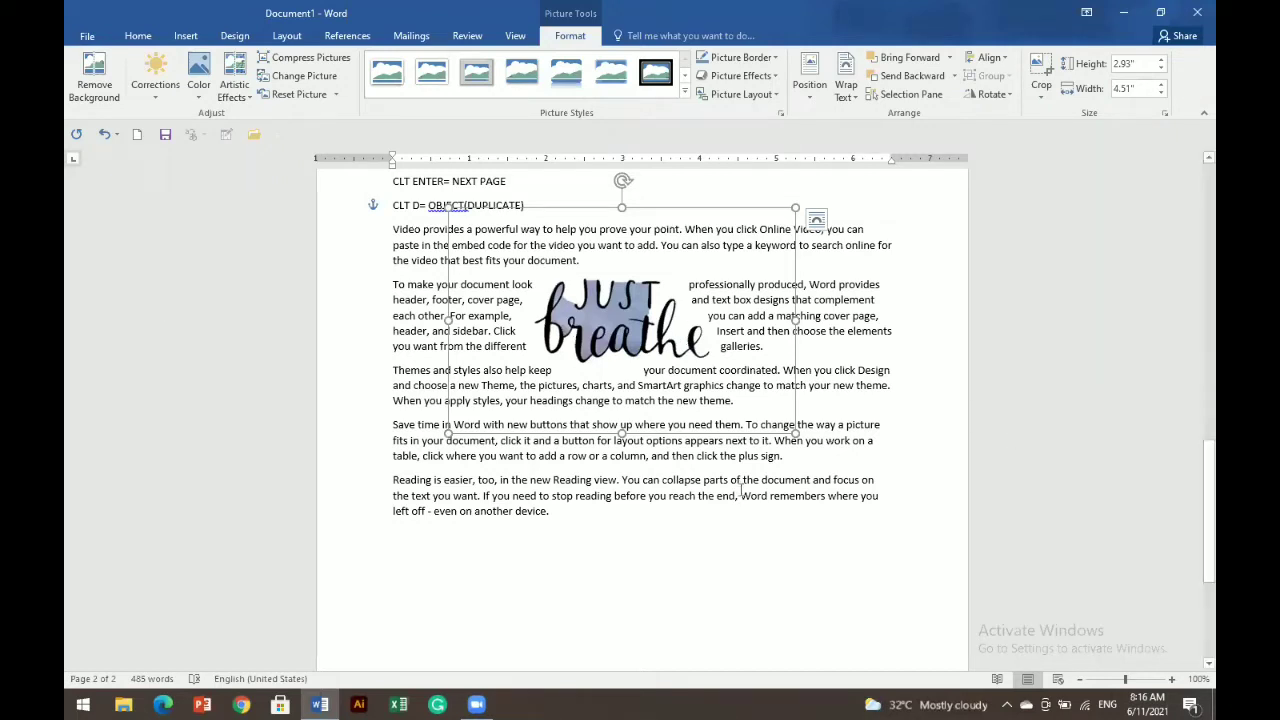
pyautogui.click(716, 492)
# - Give the upper landscape picture on the first page the perspective shadow lying below it and stretch its height to about 2.25"
pyautogui.moveTo(1196, 498); pyautogui.dragTo(1193, 239)
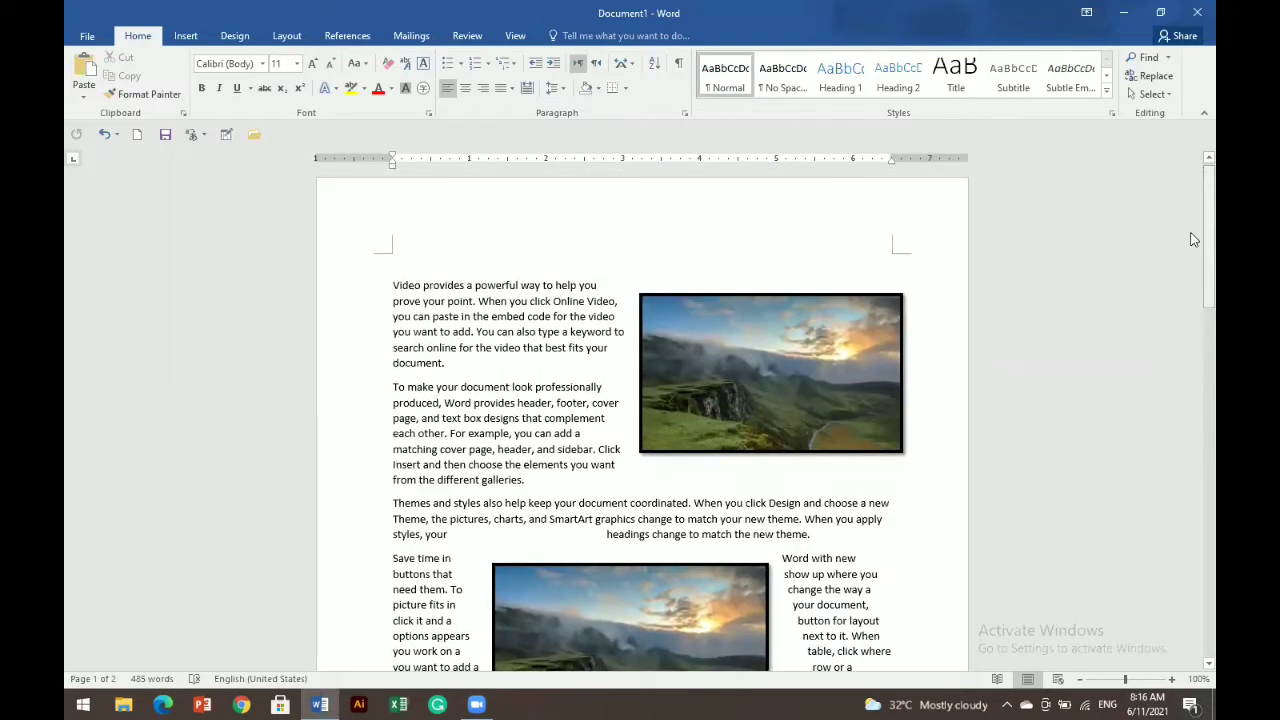
pyautogui.click(775, 376)
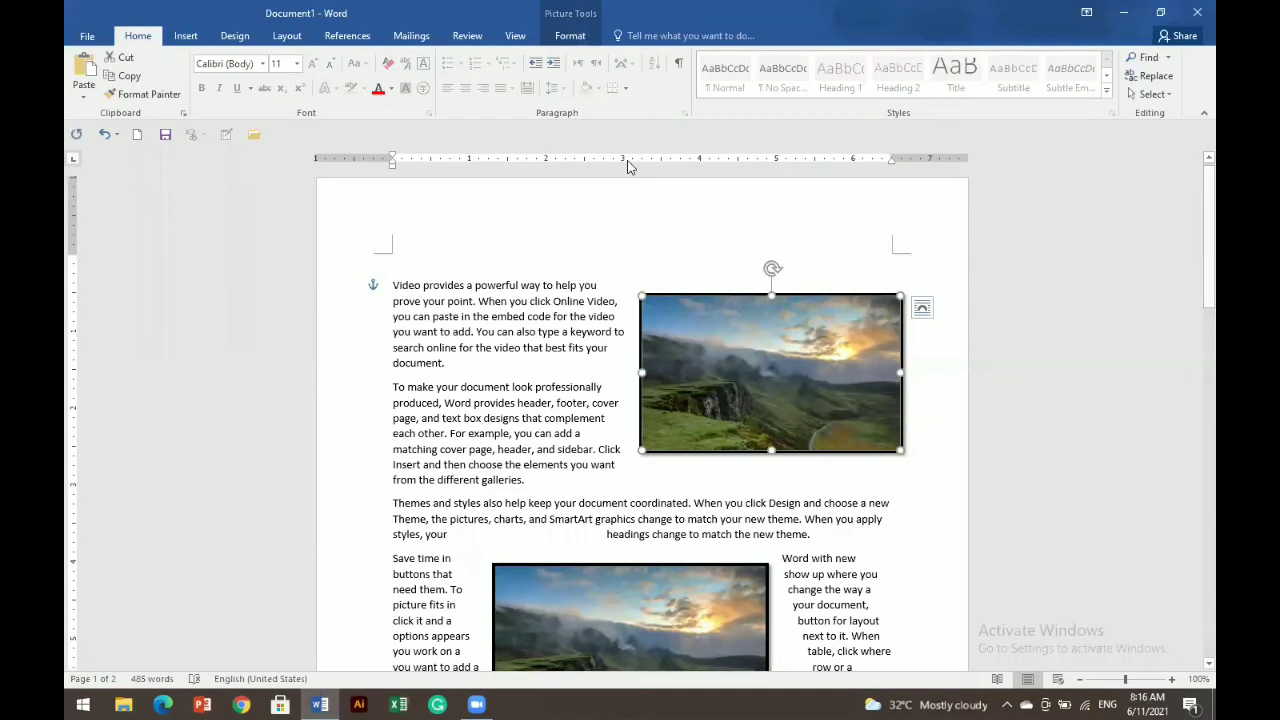
pyautogui.click(570, 36)
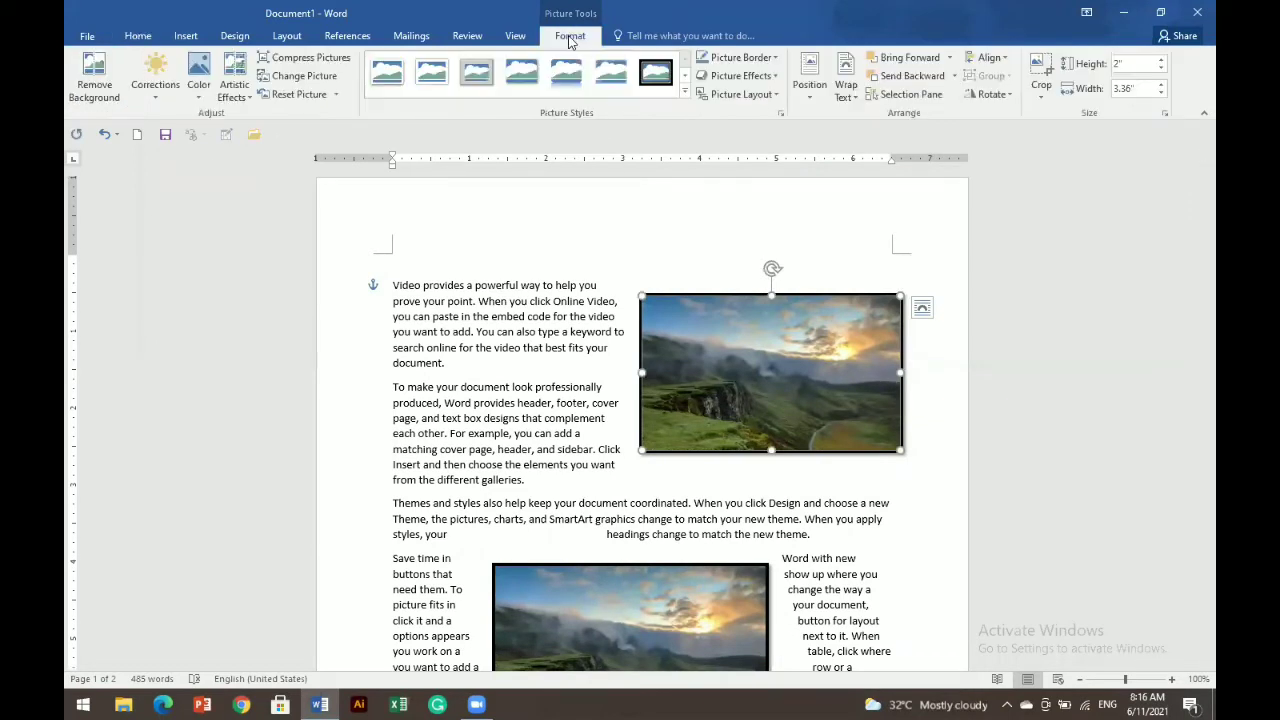
pyautogui.click(754, 77)
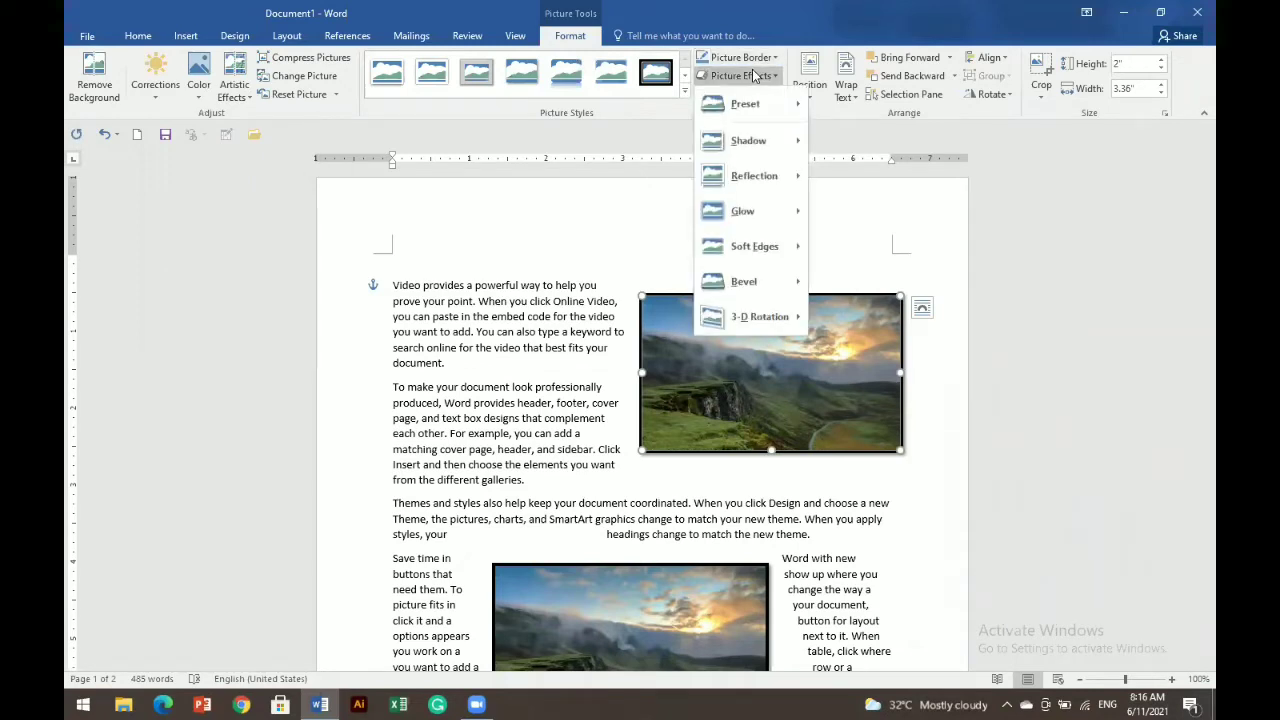
pyautogui.moveTo(748, 143)
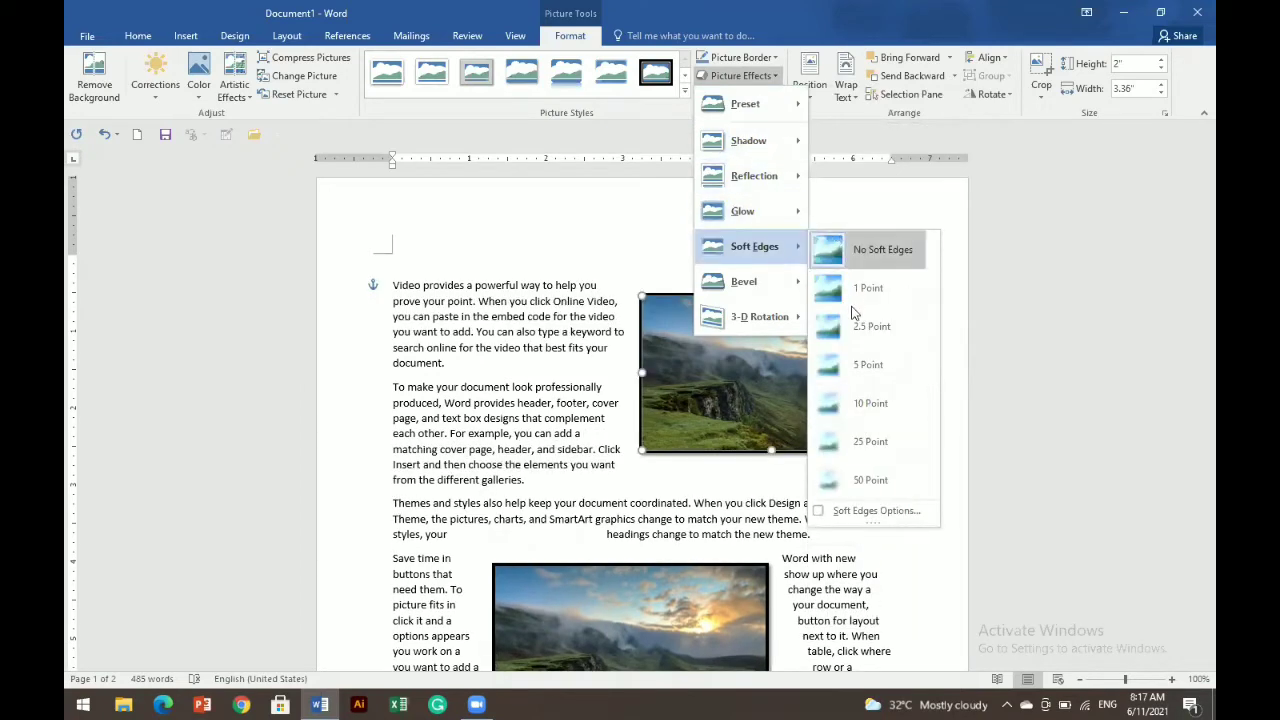
pyautogui.moveTo(785, 153)
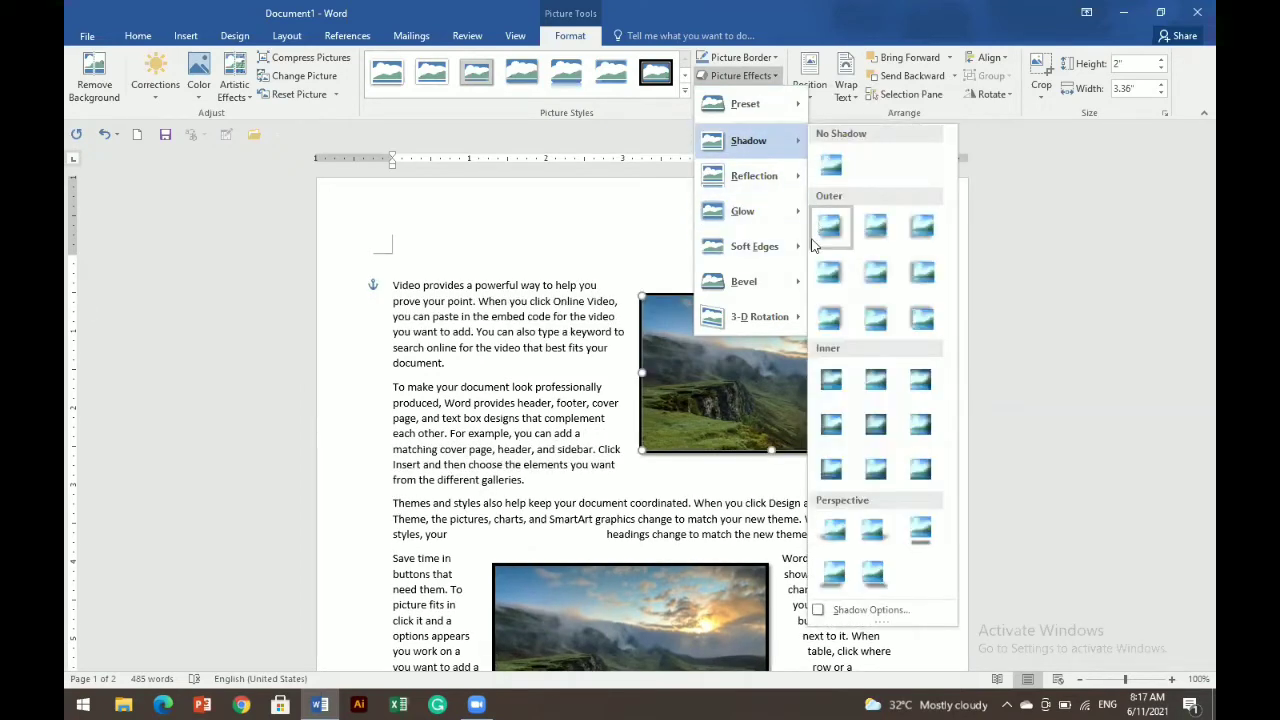
pyautogui.click(919, 533)
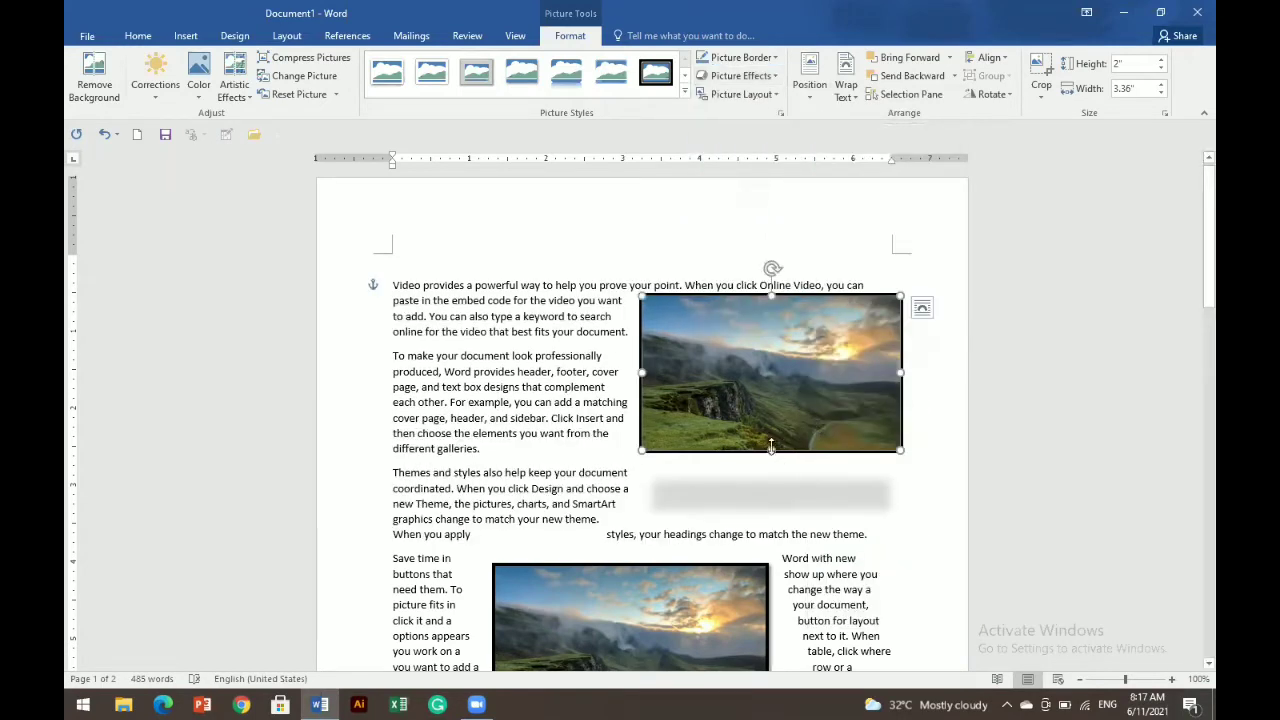
pyautogui.moveTo(770, 450); pyautogui.dragTo(770, 470)
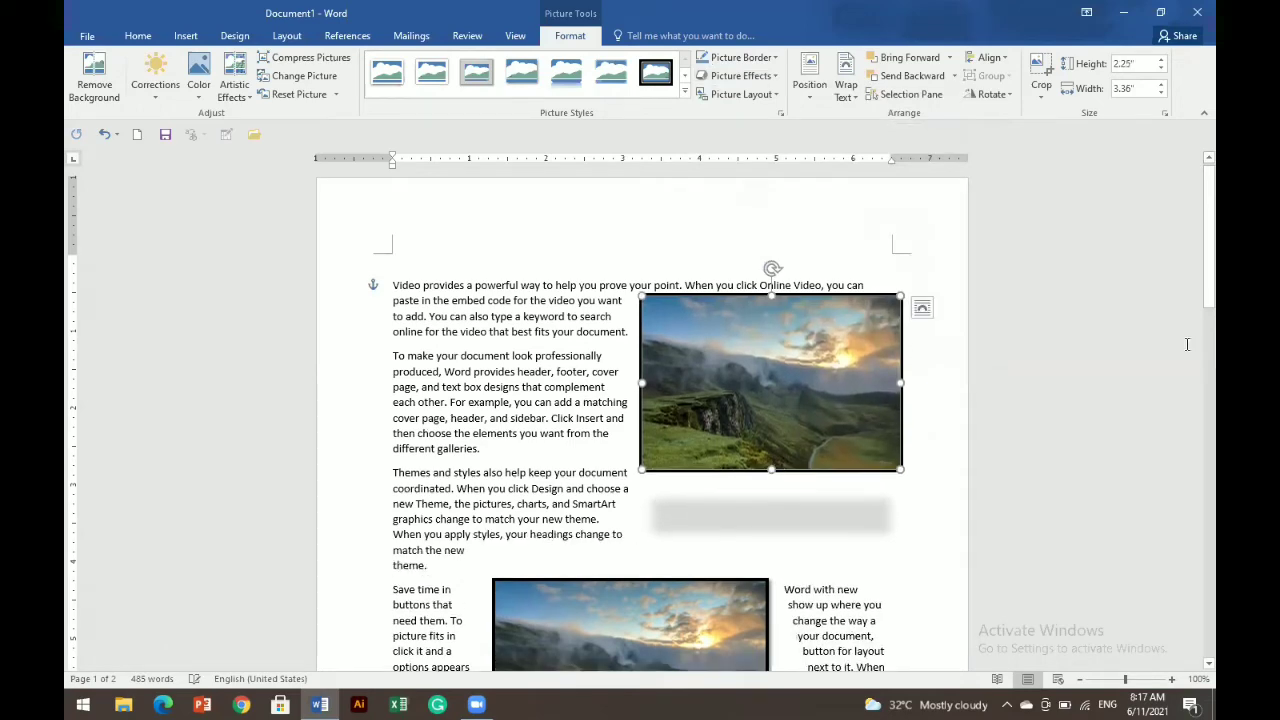
# - Stretch the lower landscape picture on the first page to about 2.75" high and 4.21" wide
pyautogui.moveTo(1192, 302); pyautogui.dragTo(1192, 448)
pyautogui.scroll(1, 1193, 428)
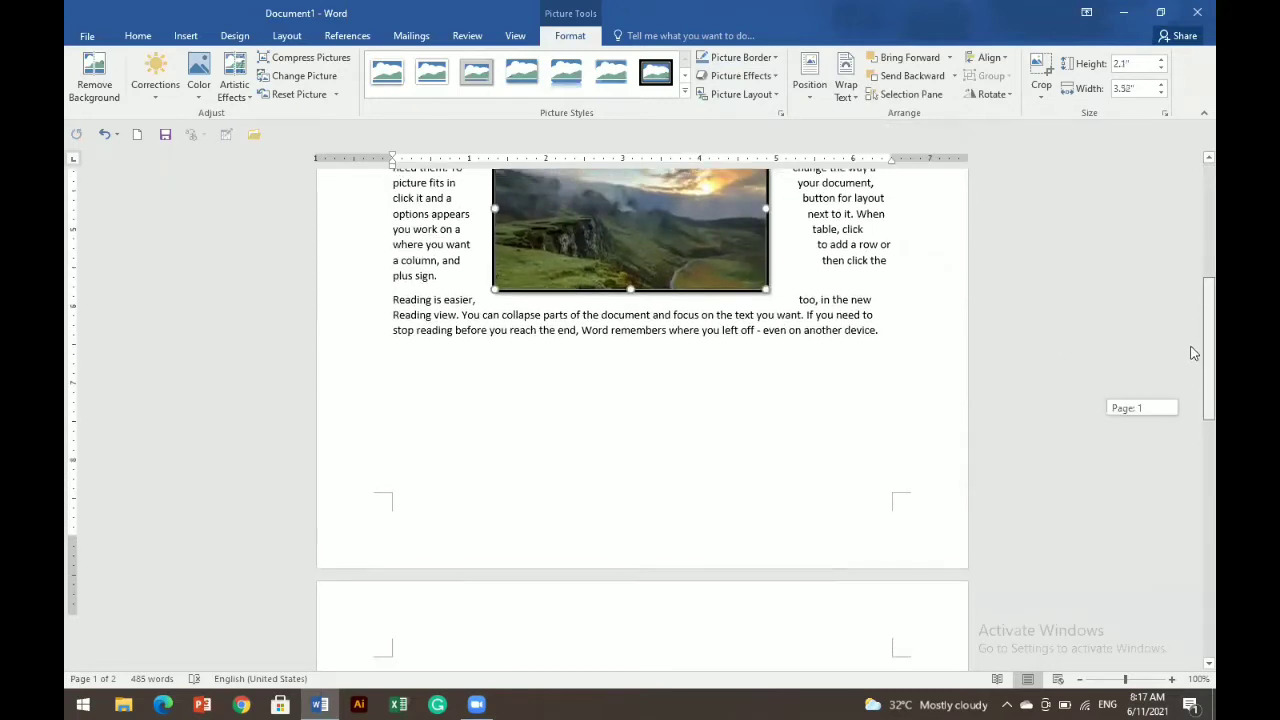
pyautogui.scroll(5, 692, 503)
pyautogui.moveTo(629, 497); pyautogui.dragTo(629, 549)
pyautogui.moveTo(490, 451); pyautogui.dragTo(441, 446)
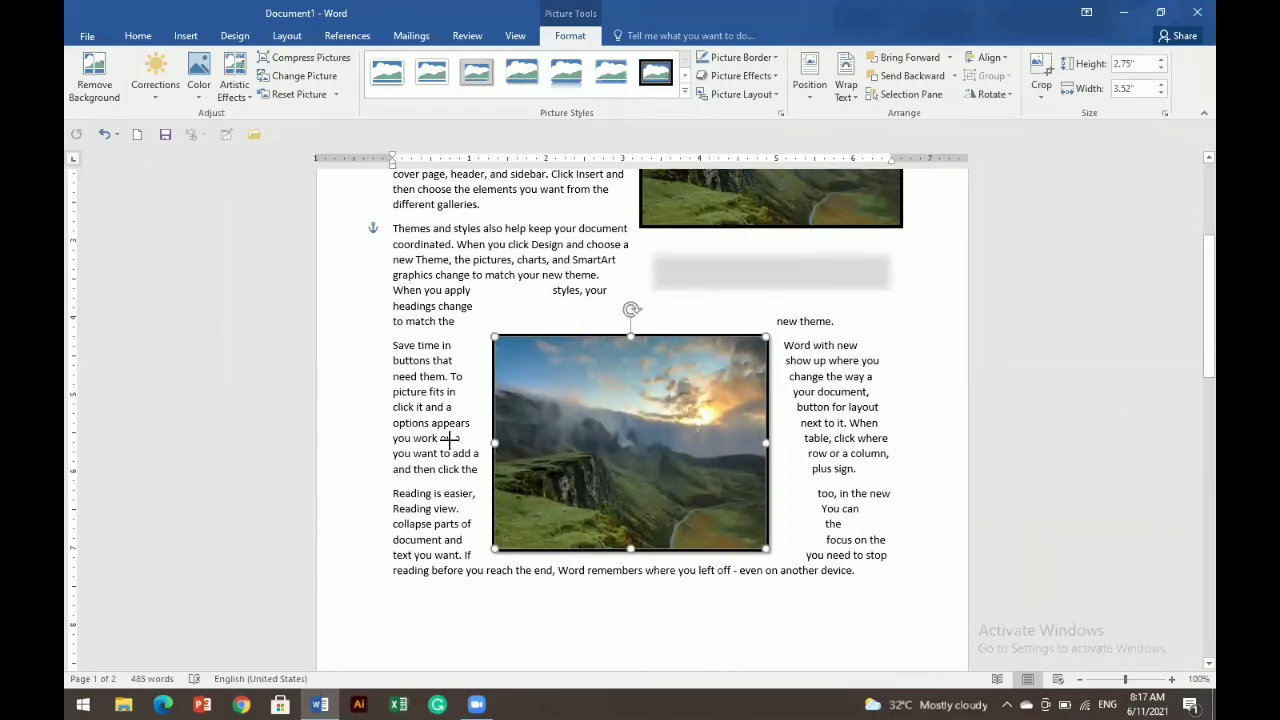
# - Apply the last of the reflection variations to the lower landscape picture
pyautogui.click(742, 75)
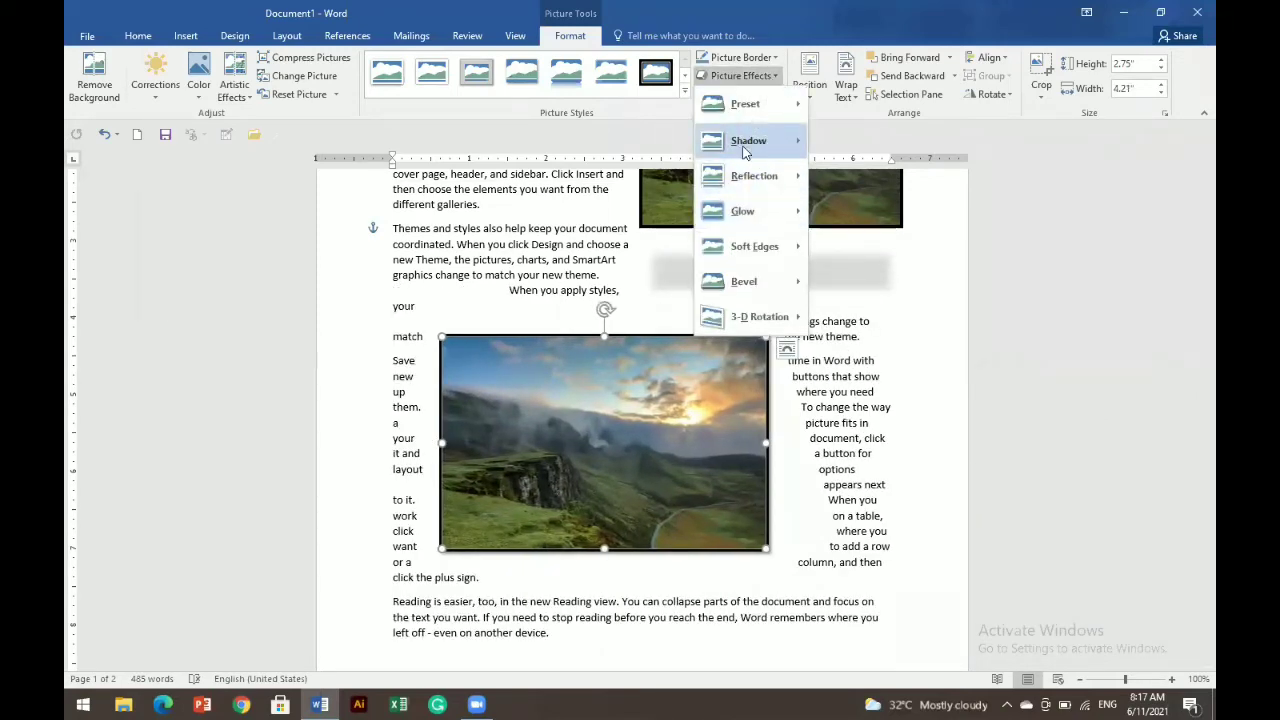
pyautogui.moveTo(755, 178)
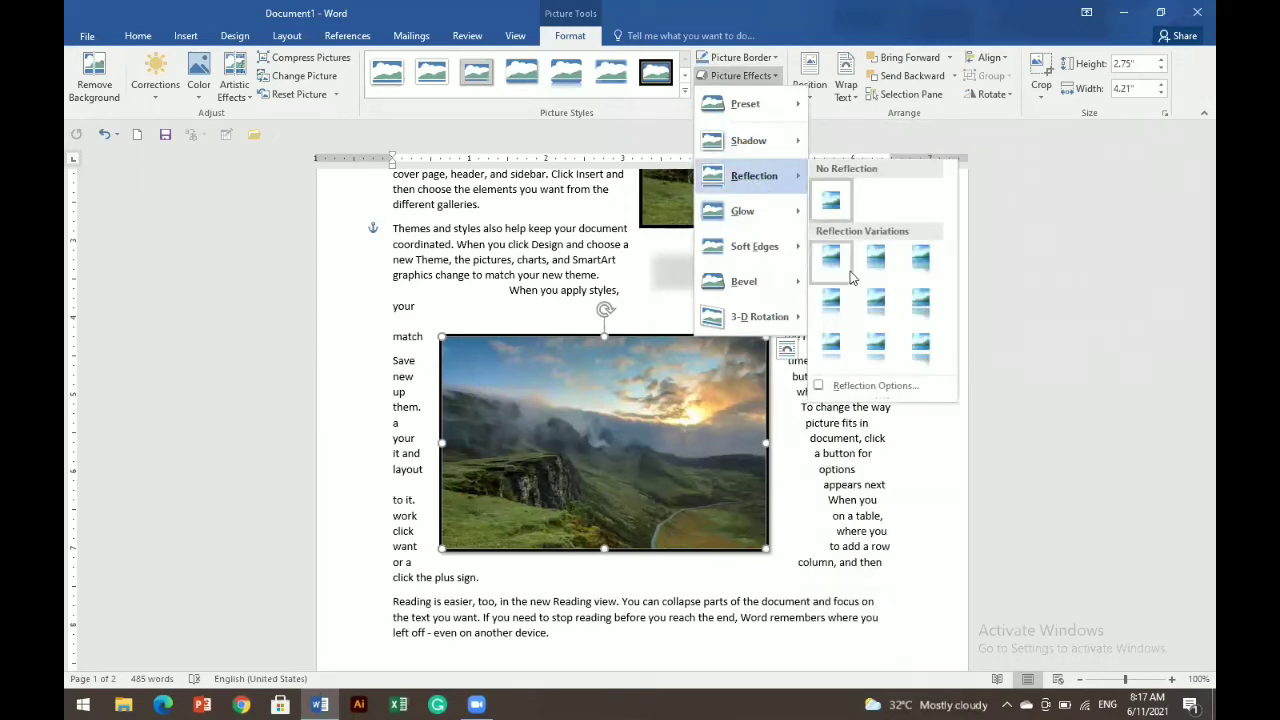
pyautogui.click(920, 346)
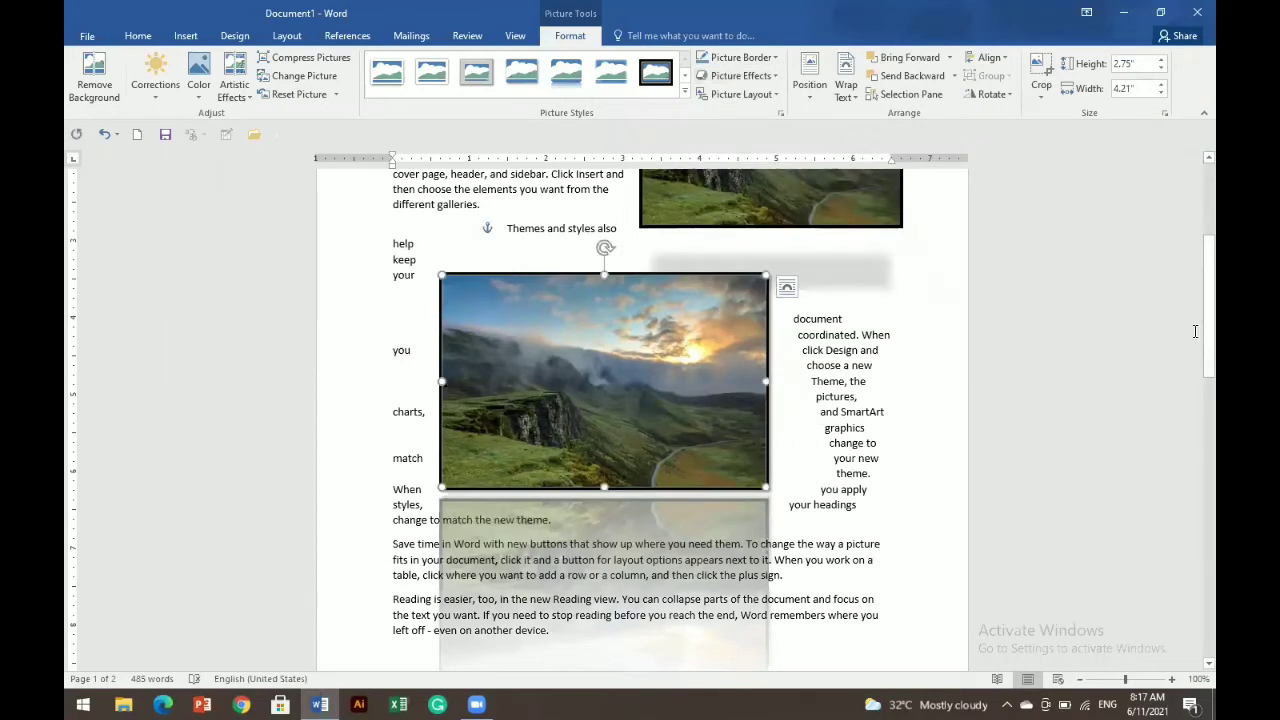
# - Move the reflected landscape picture to the upper left of the first page and narrow it to about 3.45", beside the other picture
pyautogui.moveTo(1208, 330); pyautogui.dragTo(1208, 266)
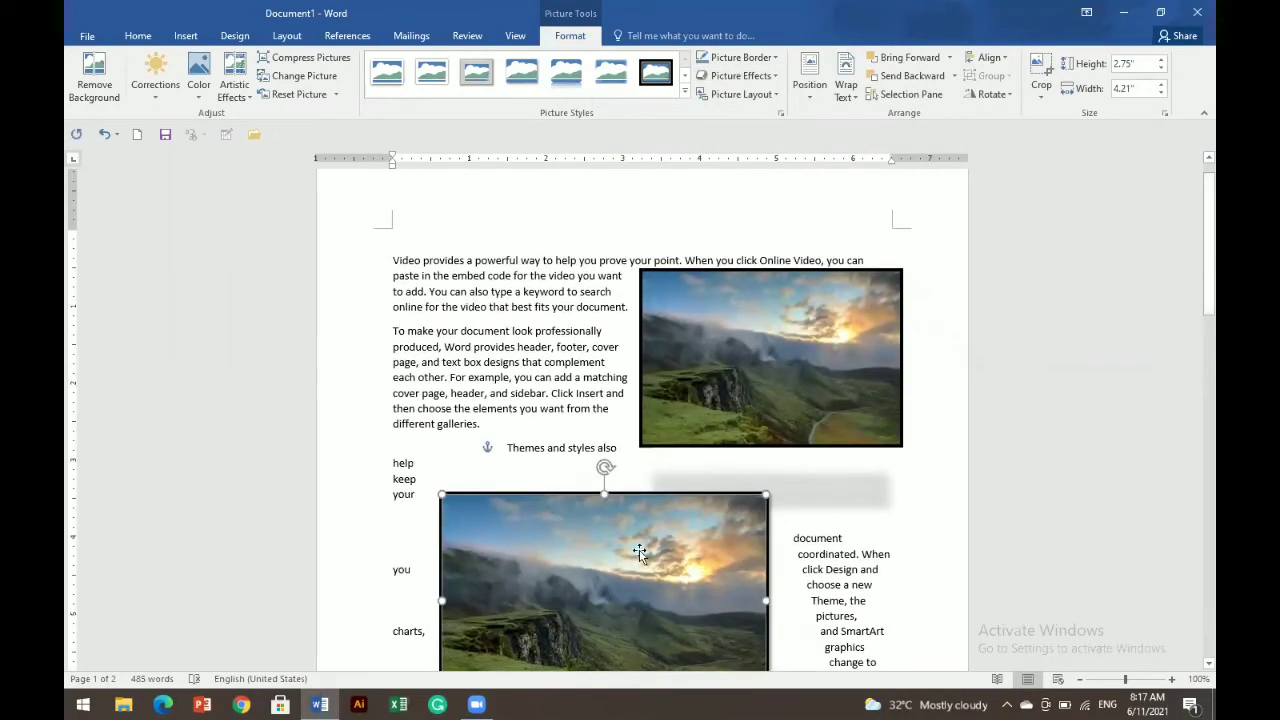
pyautogui.moveTo(639, 552); pyautogui.dragTo(535, 272)
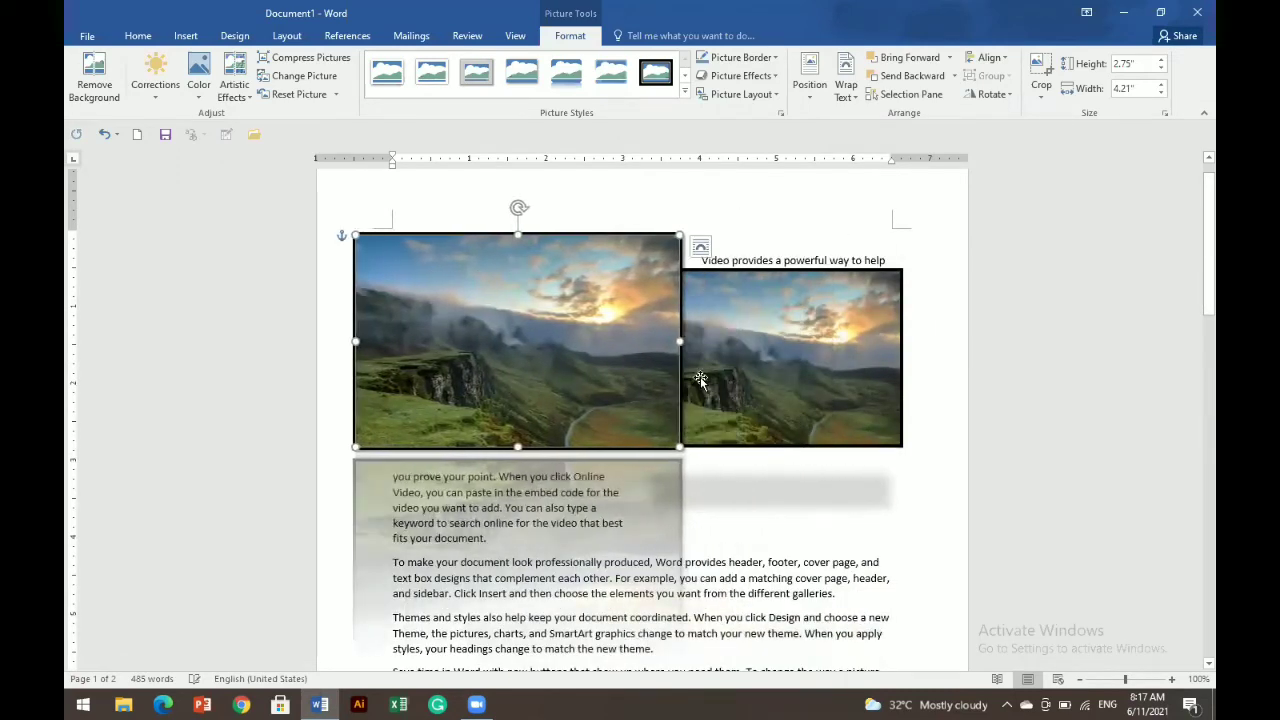
pyautogui.moveTo(680, 341); pyautogui.dragTo(623, 342)
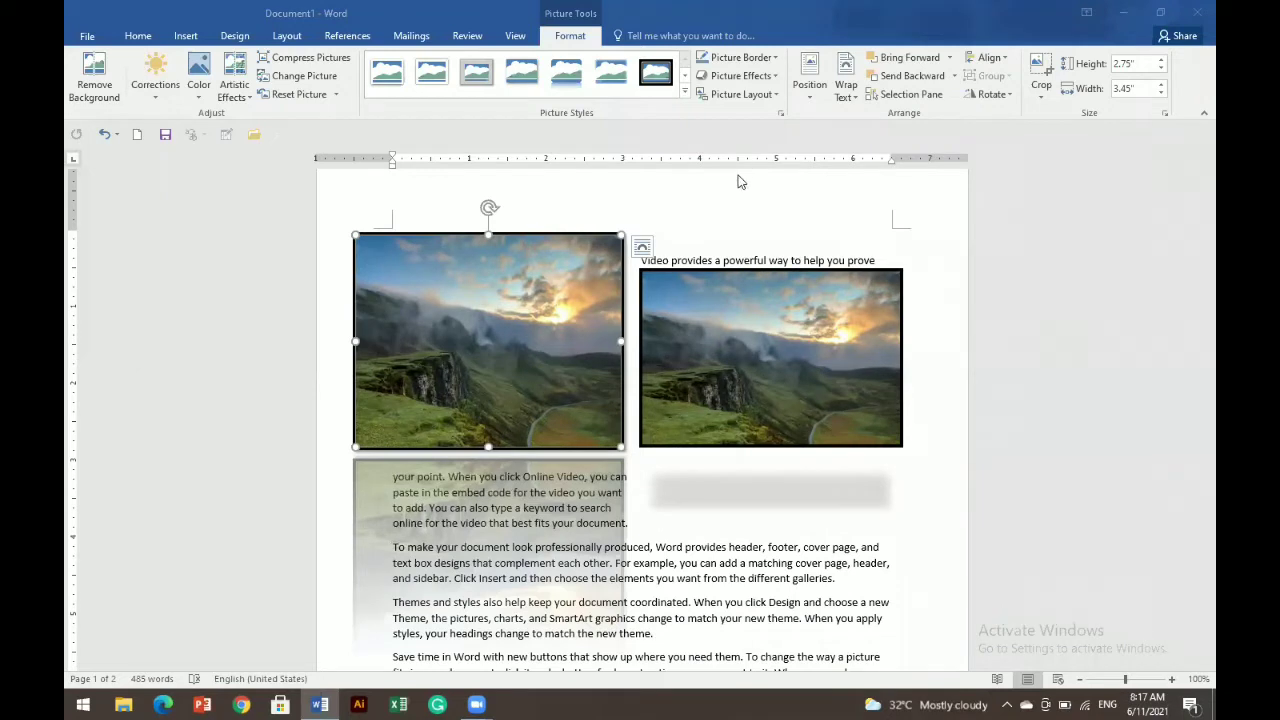
pyautogui.click(747, 508)
pyautogui.click(740, 570)
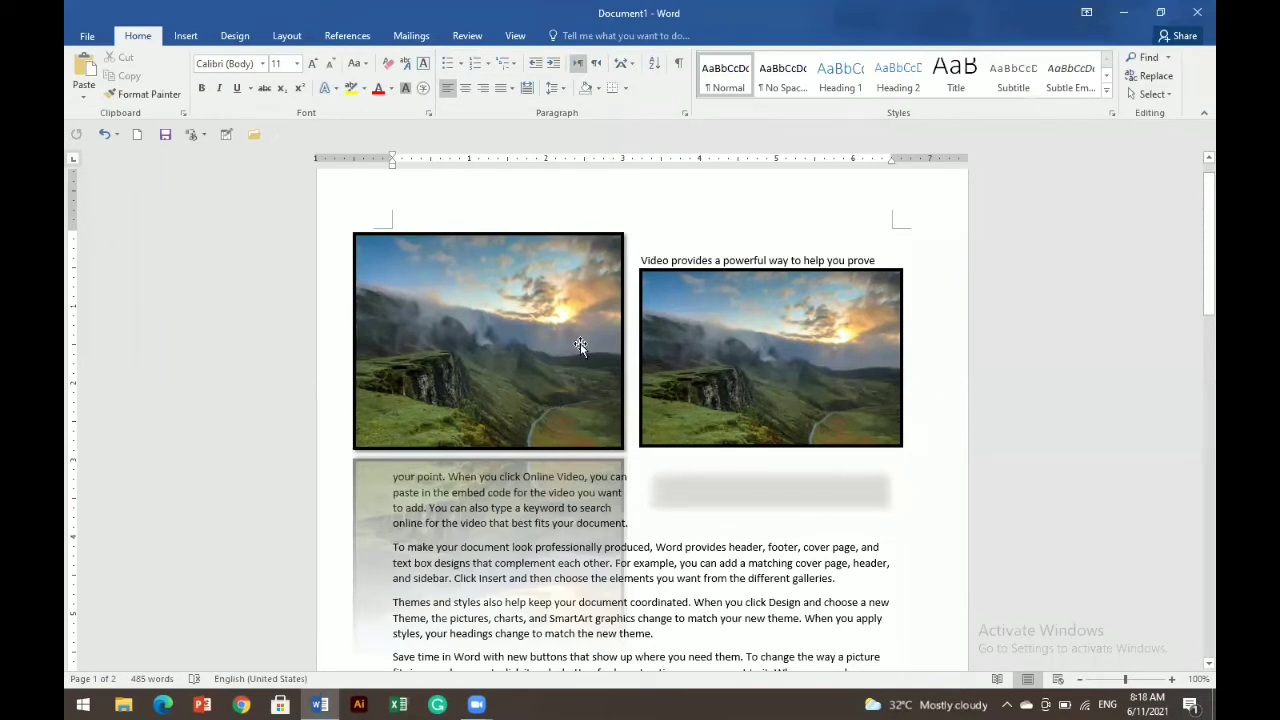
# - Correct the left landscape picture on the first page to brightness +20% and contrast +20%
pyautogui.click(521, 354)
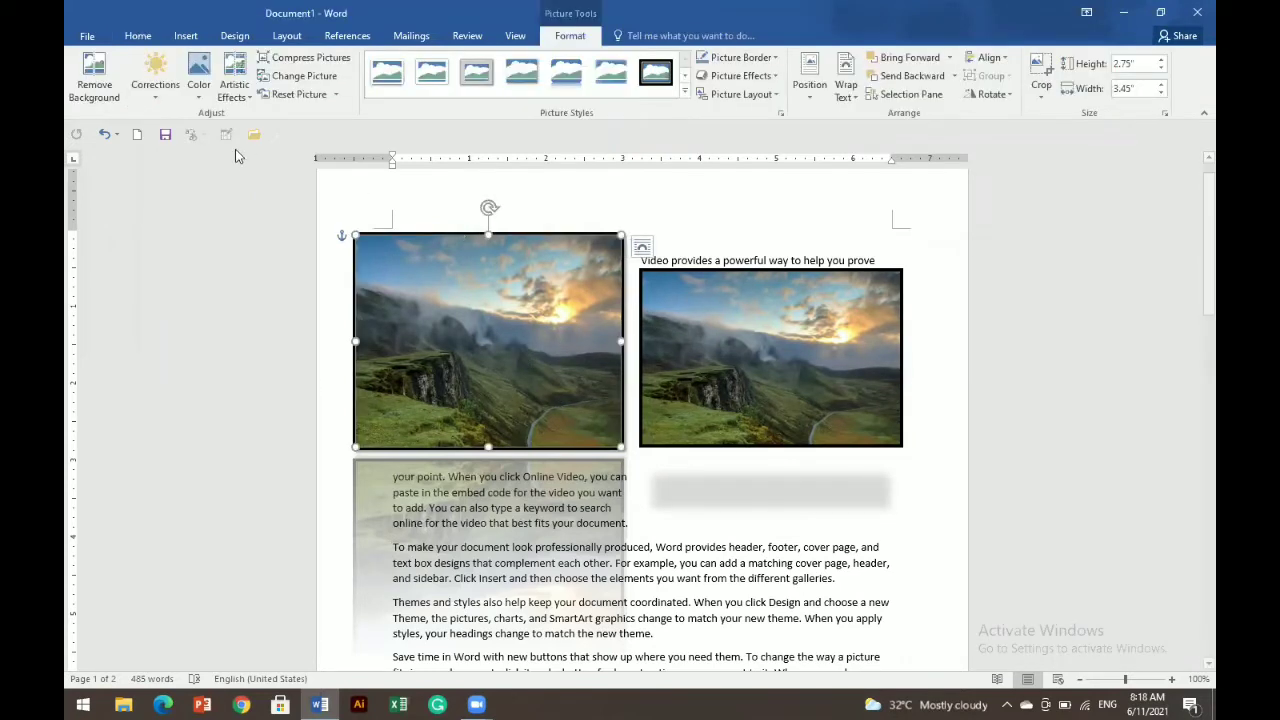
pyautogui.click(152, 90)
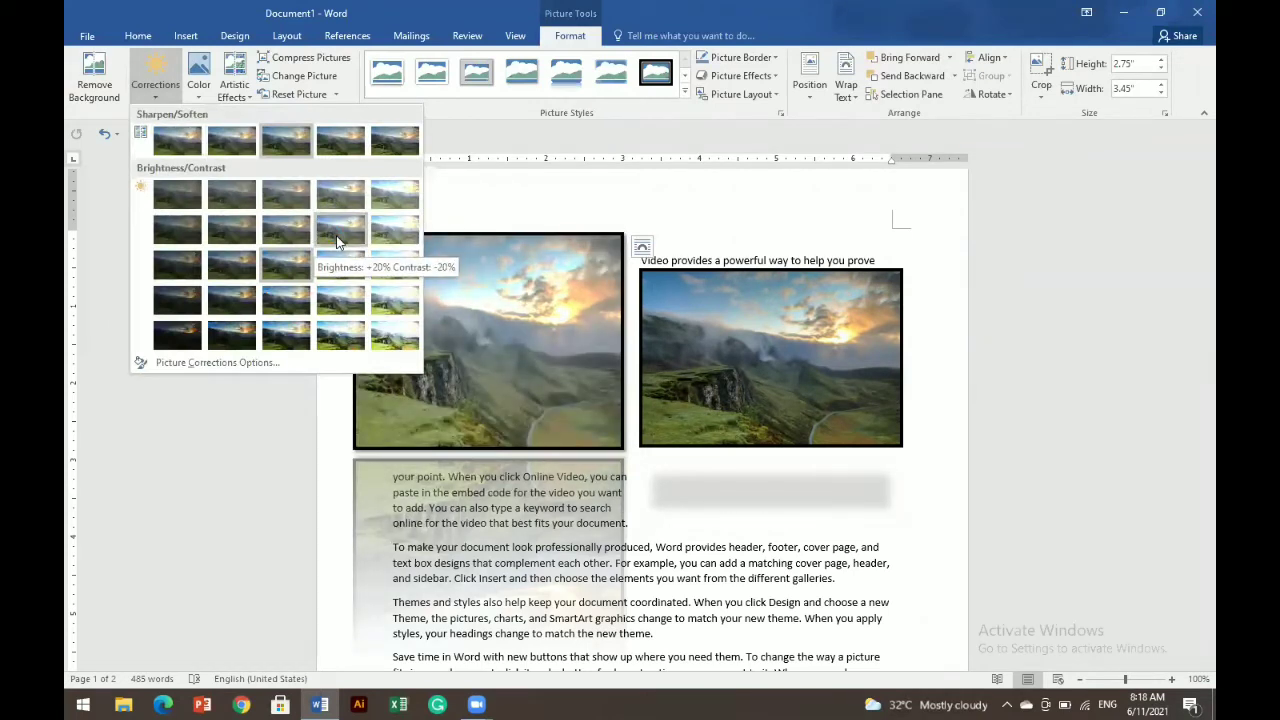
pyautogui.click(344, 293)
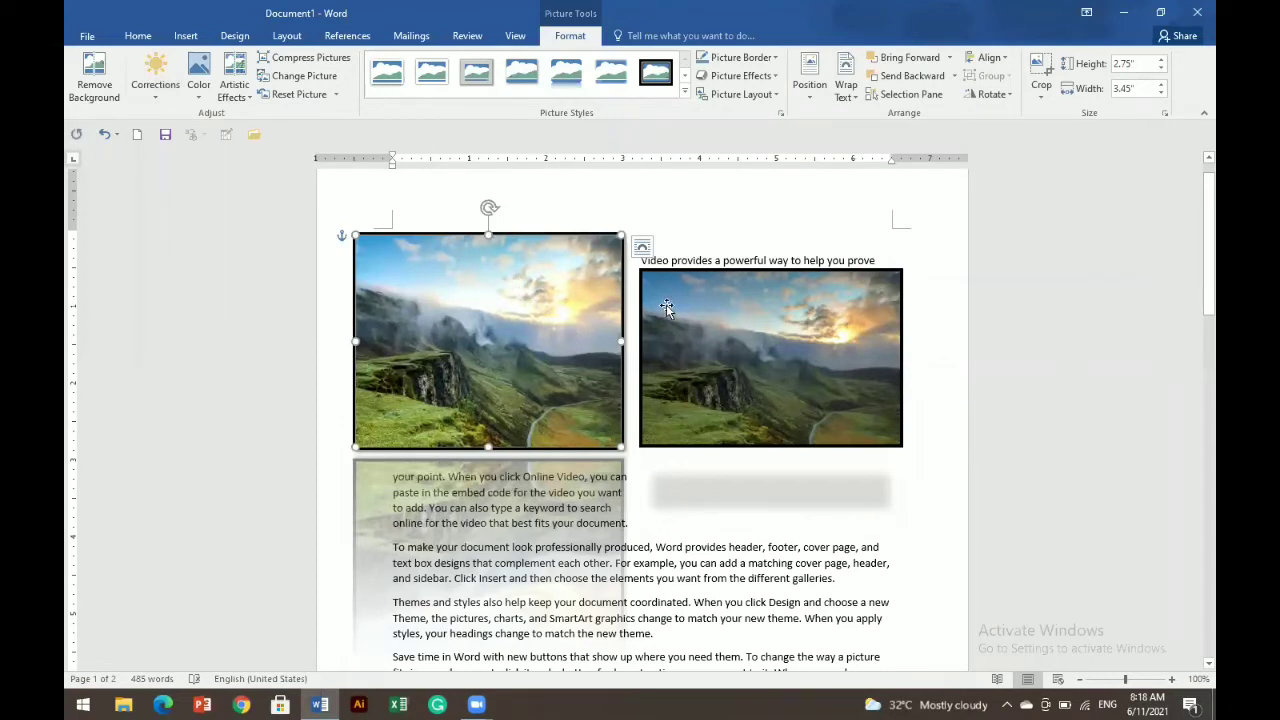
pyautogui.click(677, 404)
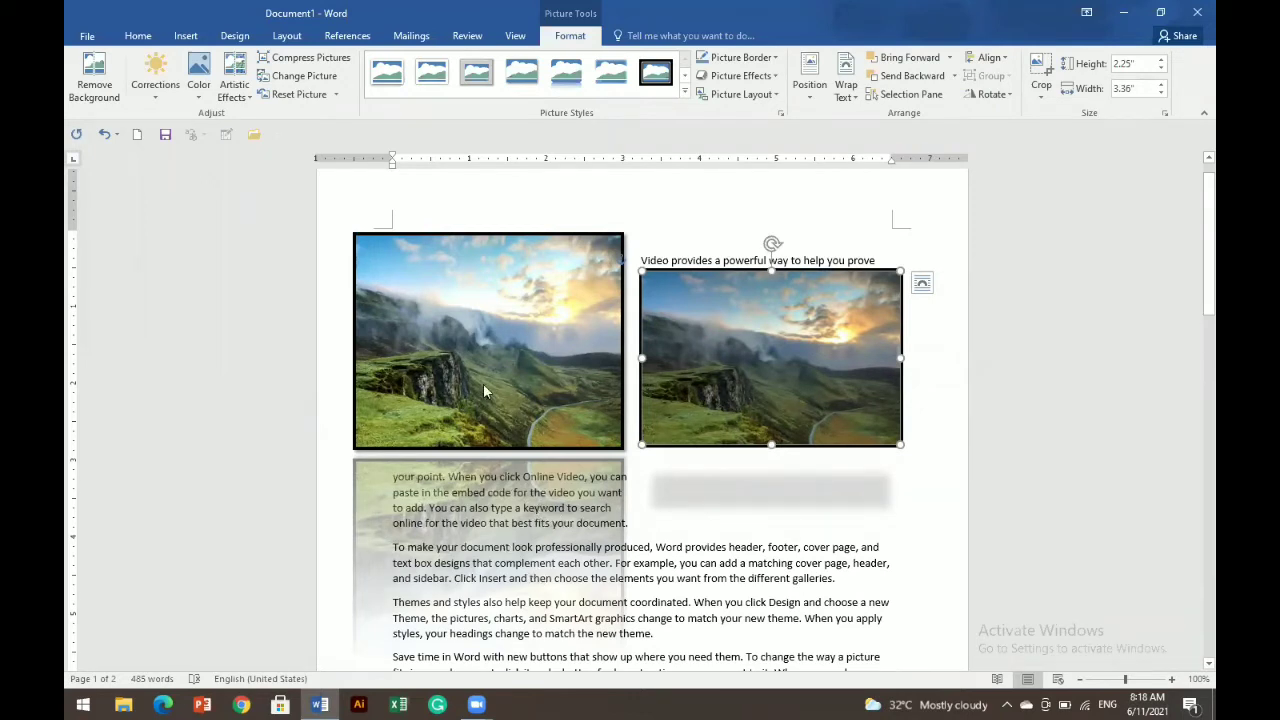
# - Apply the white rounded diagonal corner picture style to the left landscape picture
pyautogui.click(510, 348)
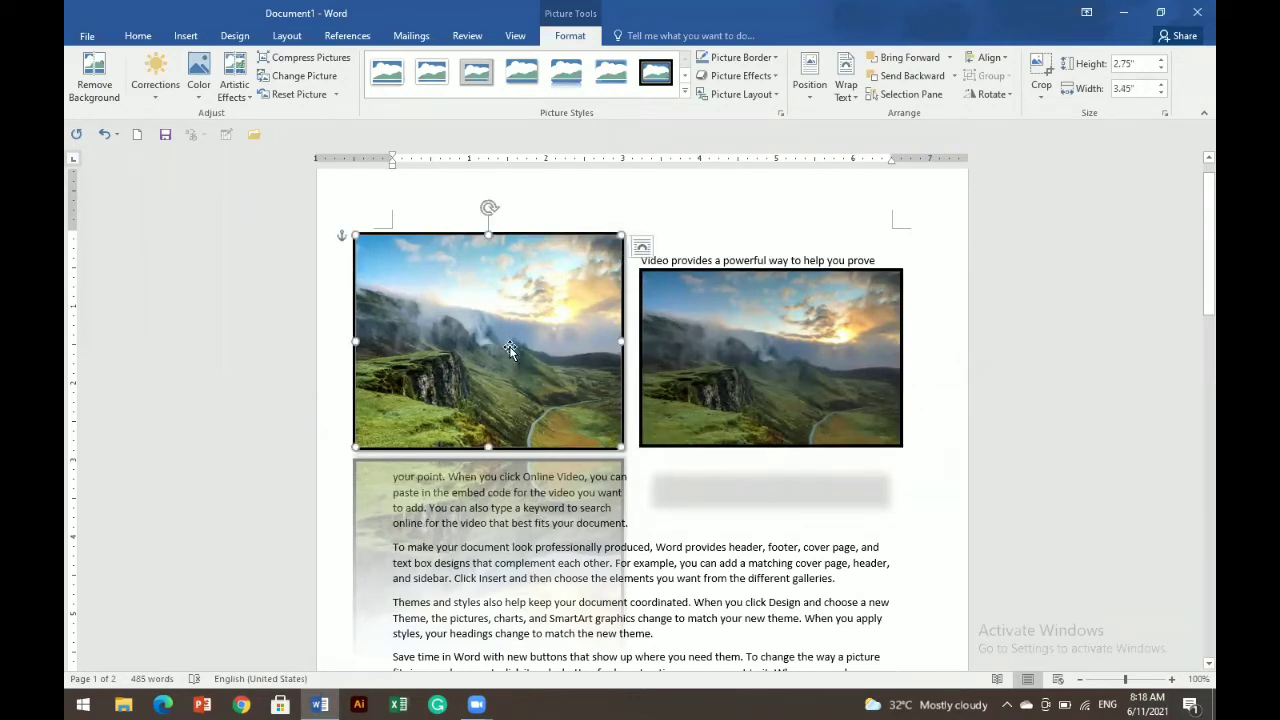
pyautogui.click(686, 91)
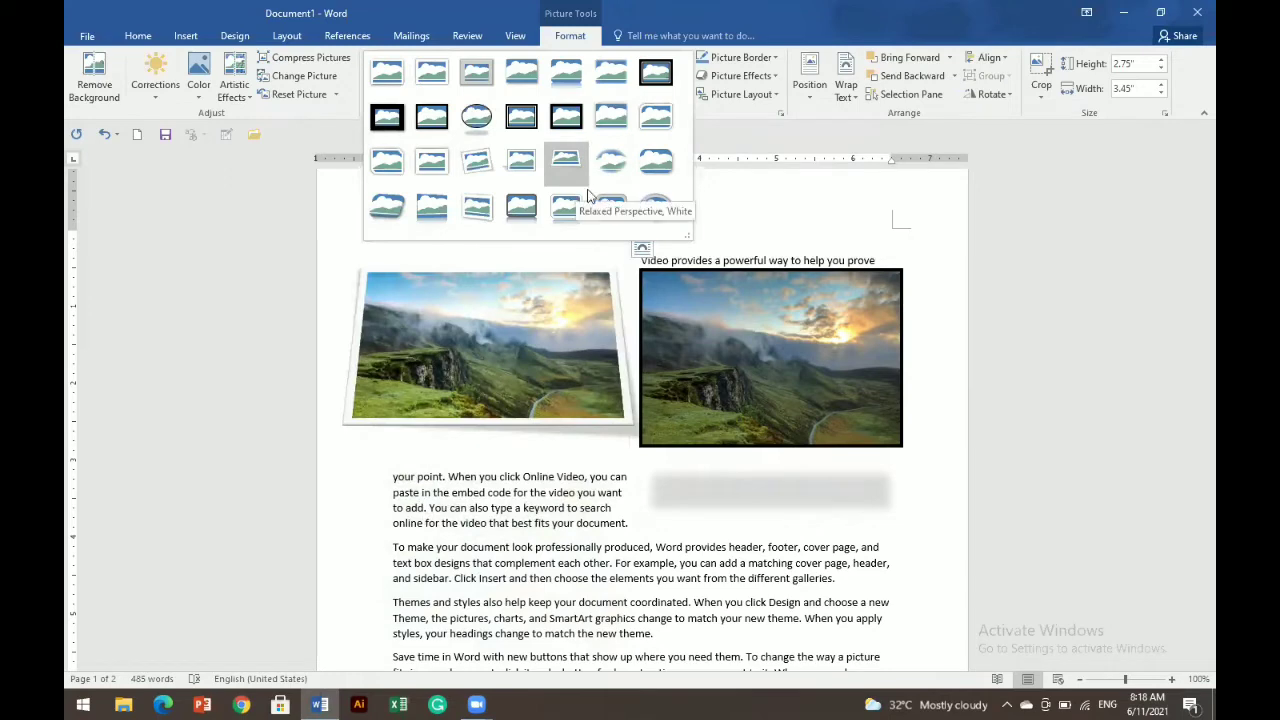
pyautogui.click(655, 118)
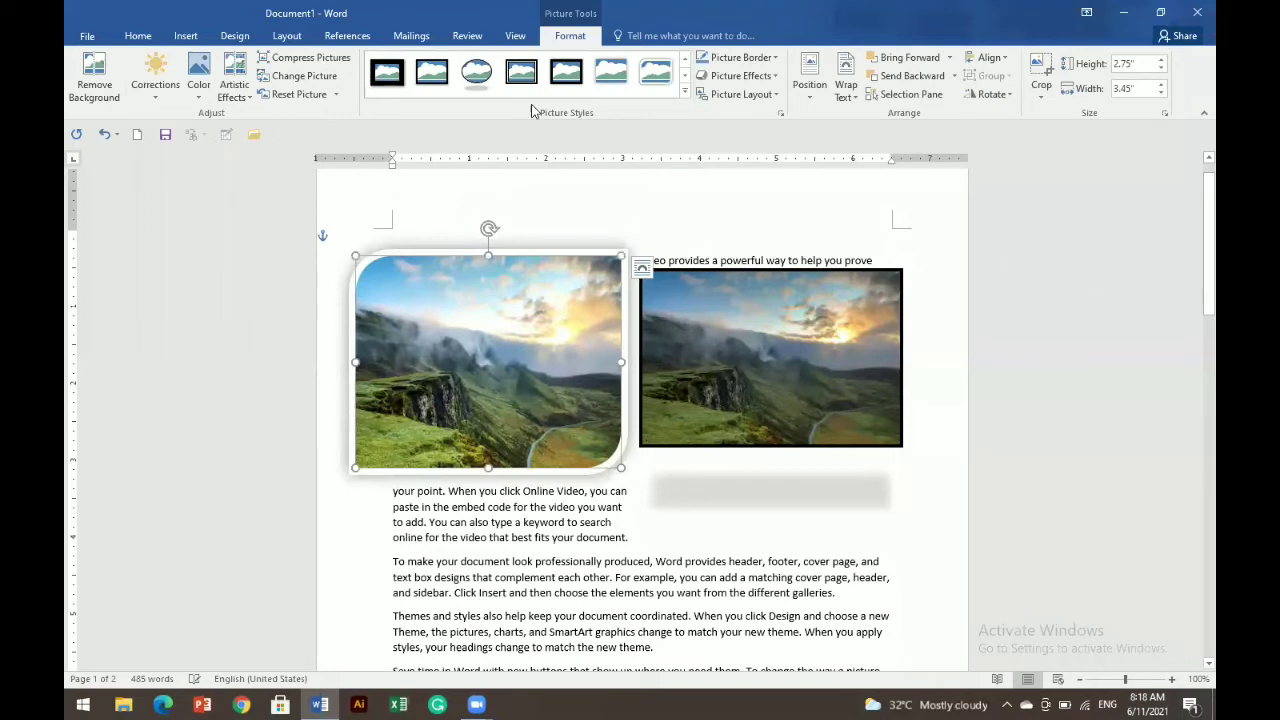
# - Give the left landscape picture 10 point soft edges
pyautogui.click(745, 76)
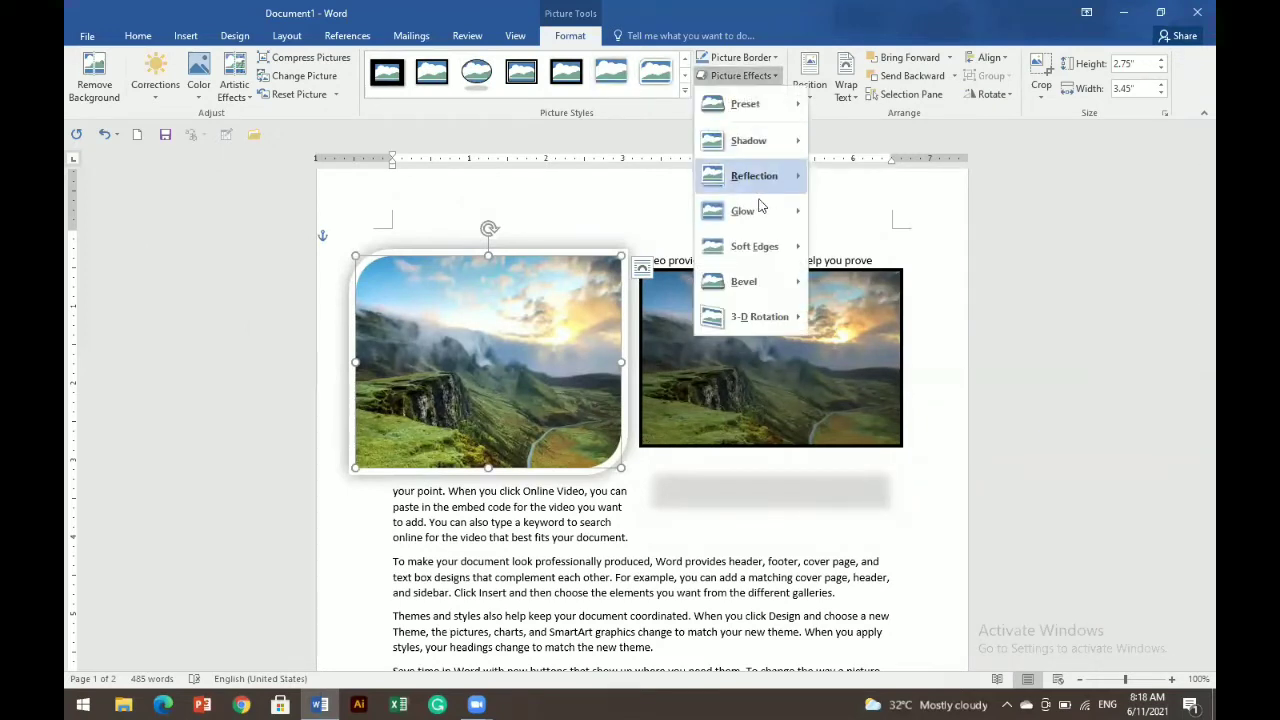
pyautogui.moveTo(760, 210)
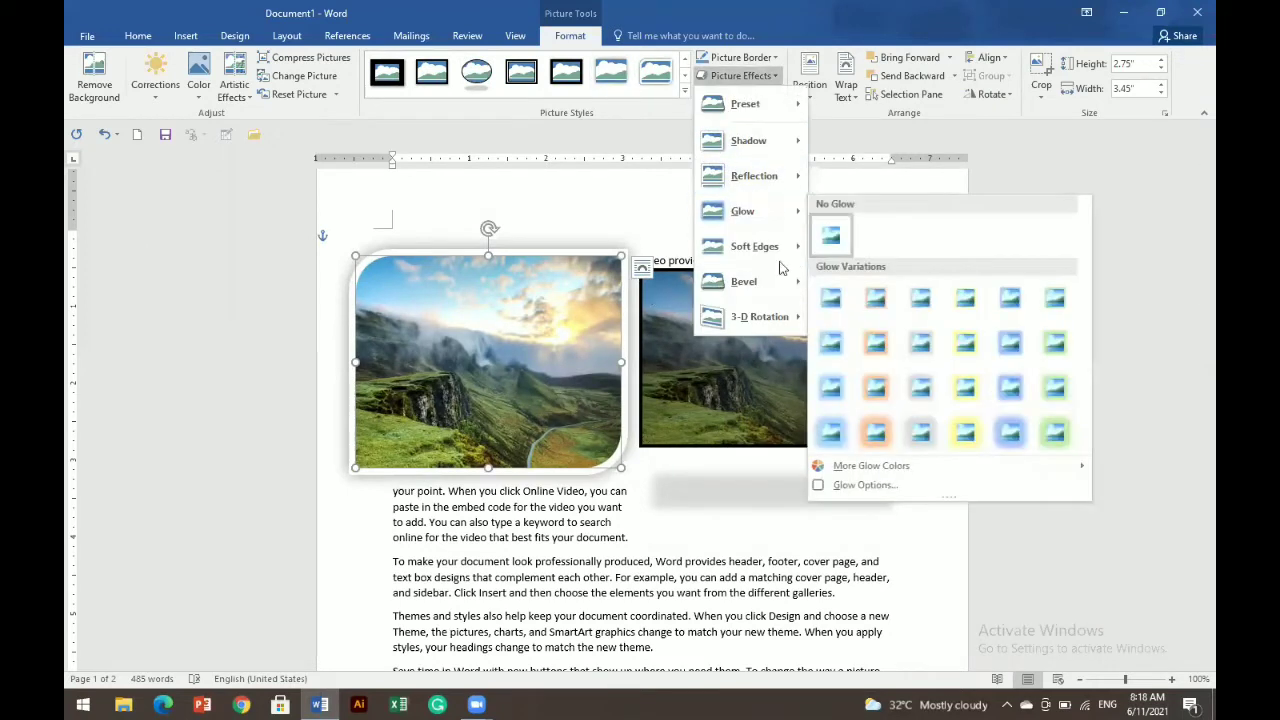
pyautogui.moveTo(765, 247)
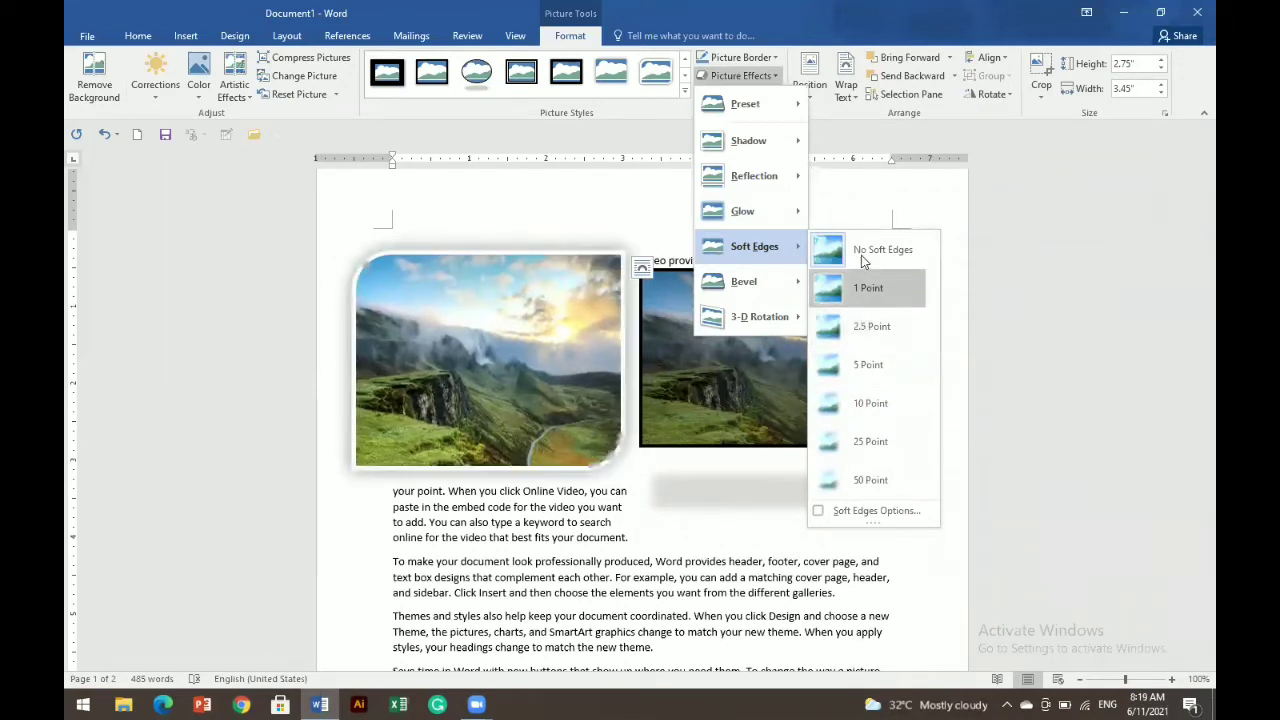
pyautogui.click(870, 403)
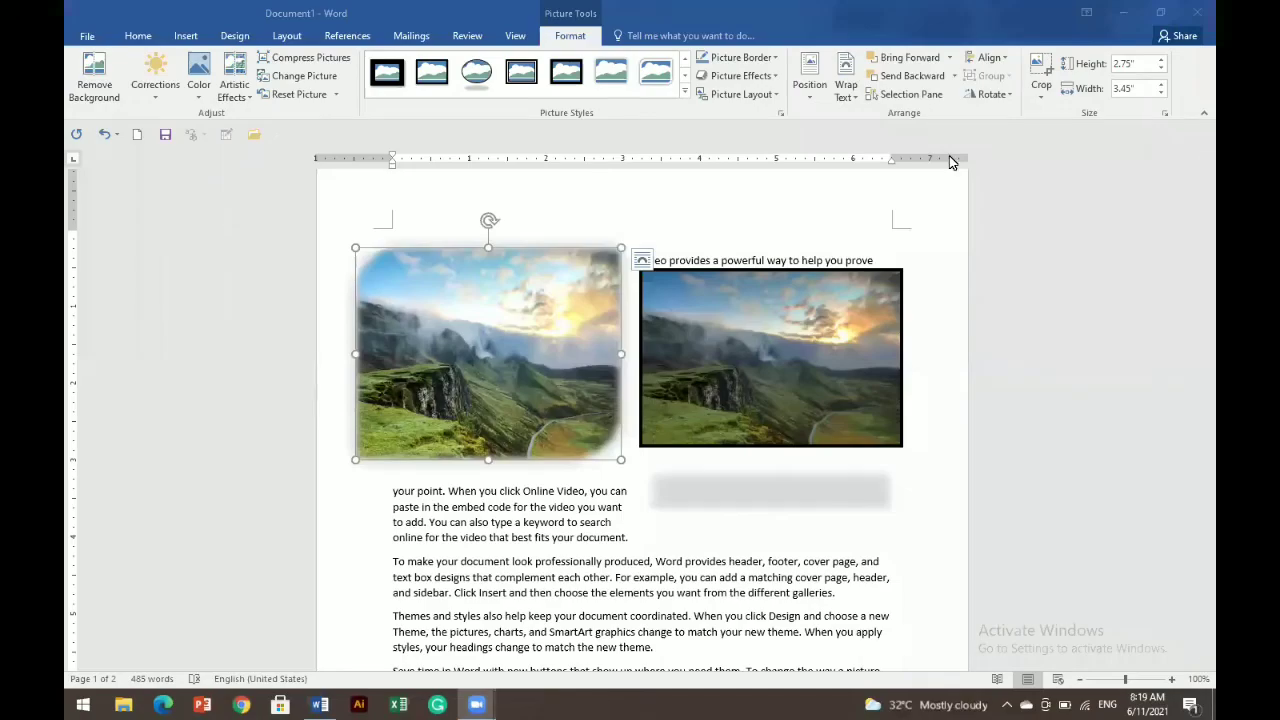
# - Apply an oblique 3-D rotation effect to the left landscape picture
pyautogui.click(771, 80)
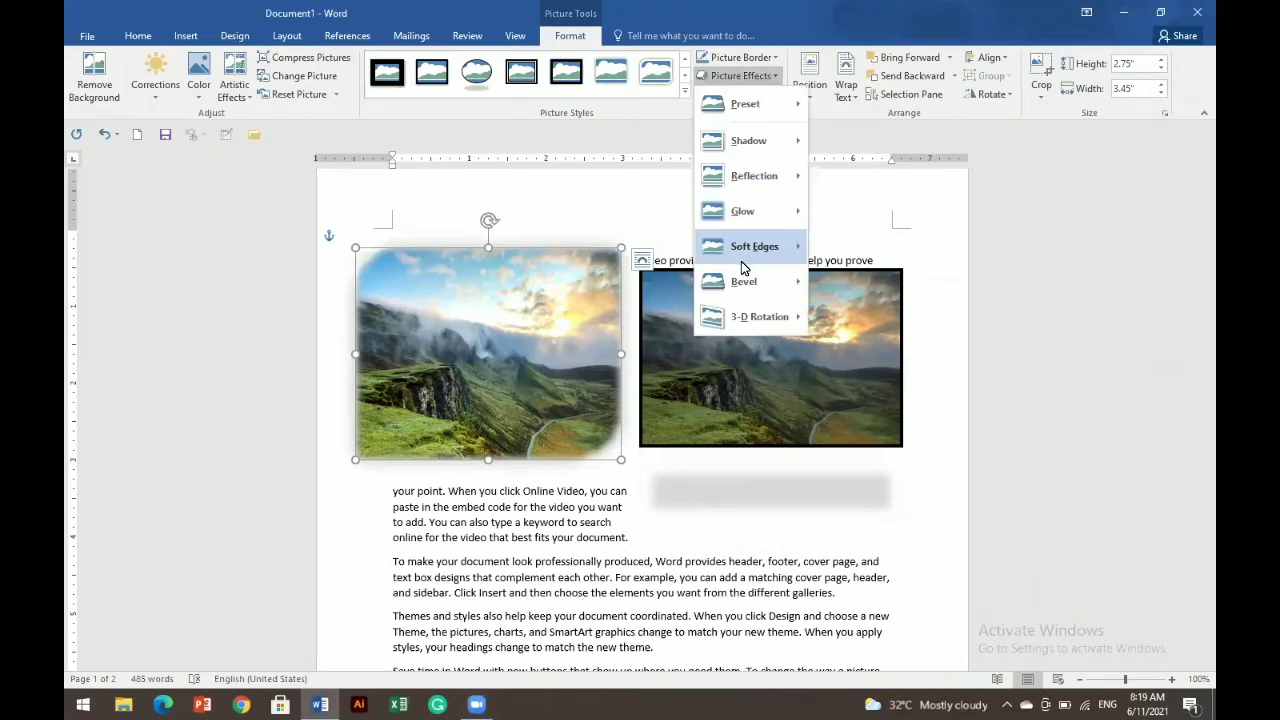
pyautogui.moveTo(741, 261)
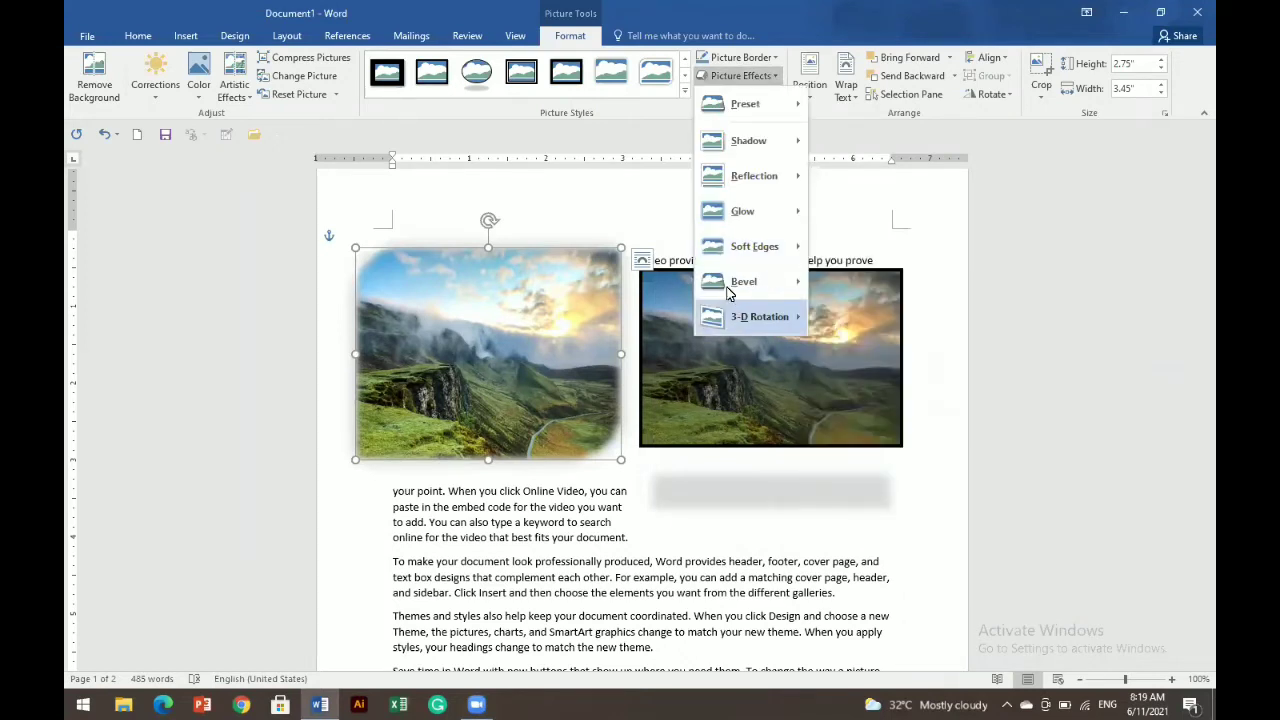
pyautogui.moveTo(735, 323)
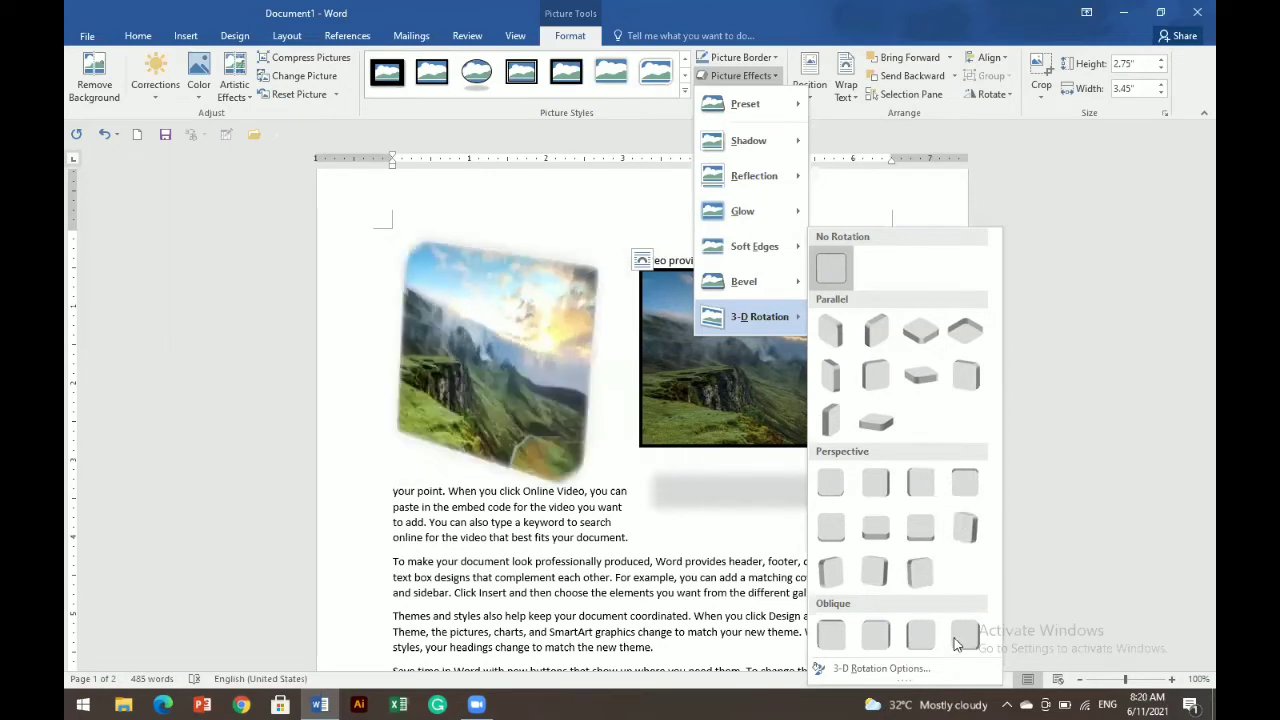
pyautogui.click(802, 194)
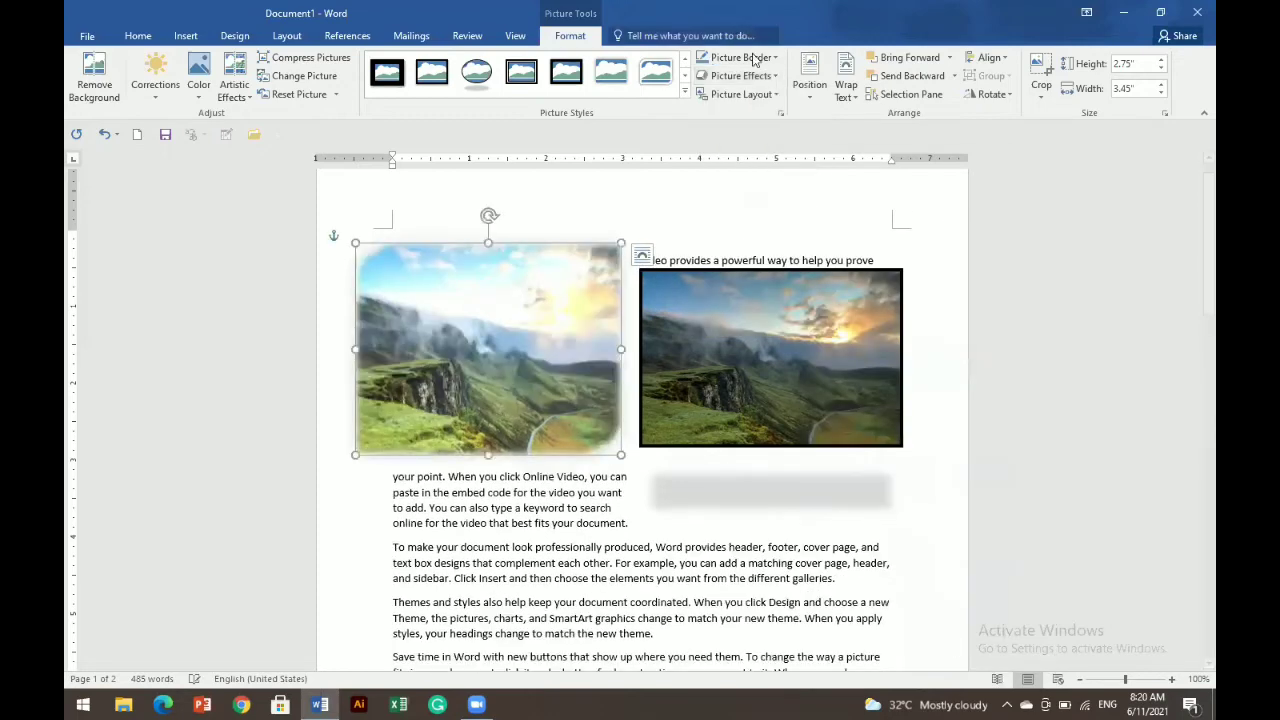
# - Apply the last of the reflection variations to the soft-edged left landscape picture and deselect it
pyautogui.click(740, 75)
pyautogui.moveTo(755, 178)
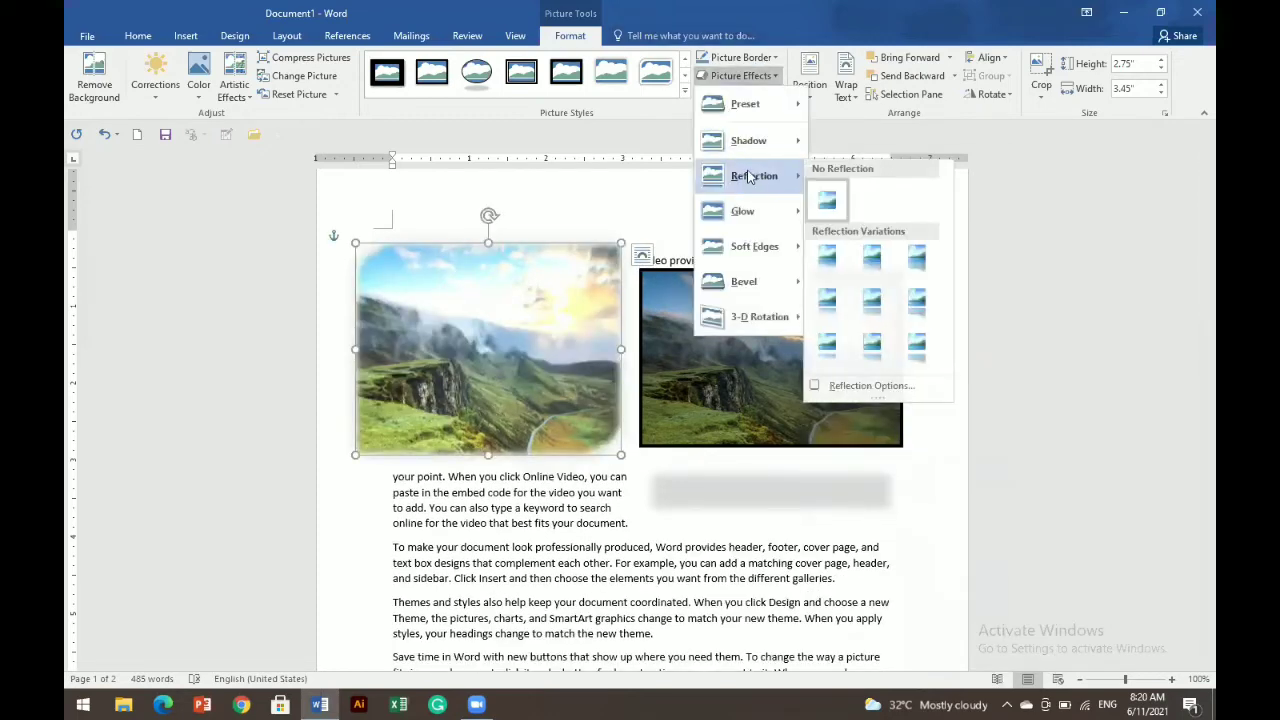
pyautogui.click(920, 345)
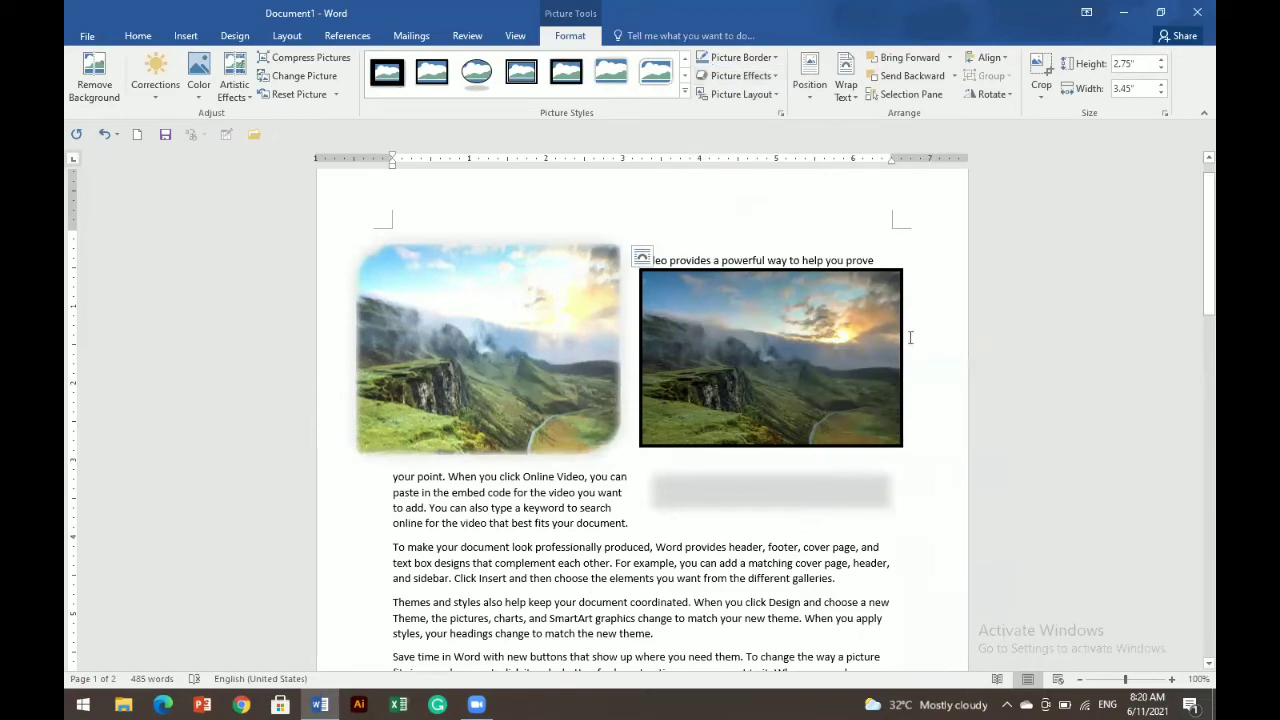
pyautogui.click(723, 472)
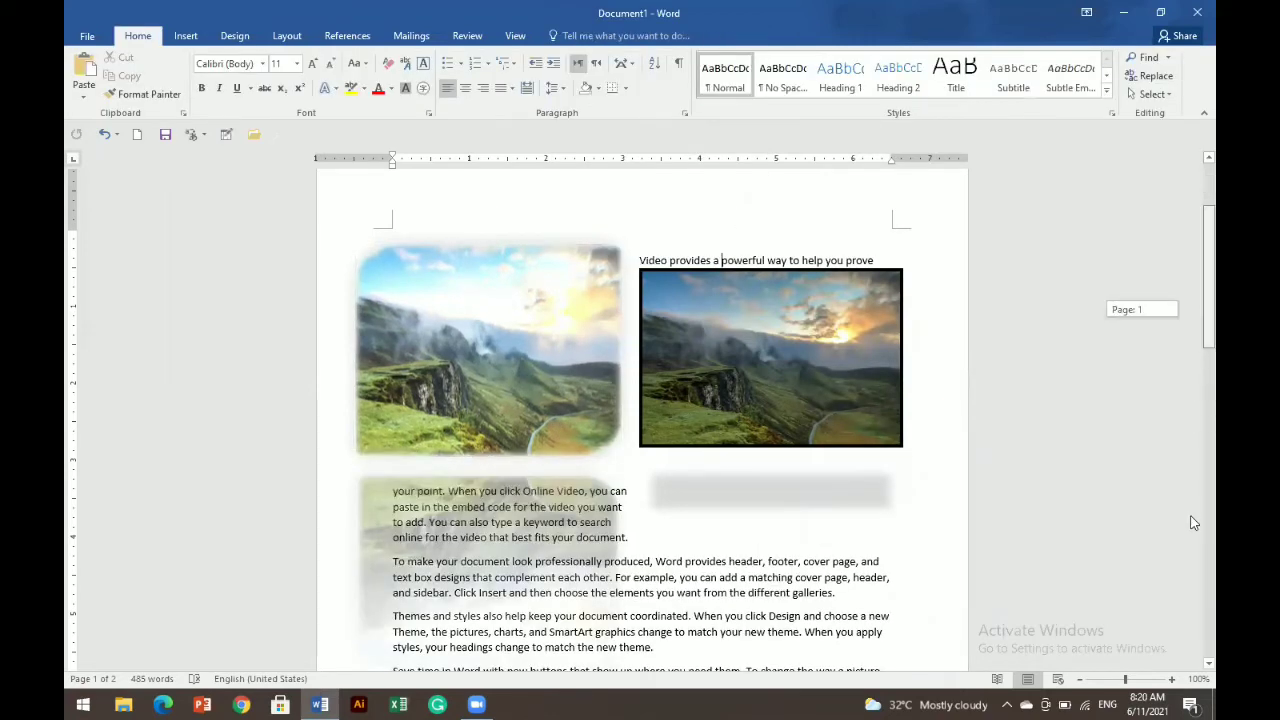
# - Add the line "CLT Z= UNDO" below "CLT D= OBJECT(DUPLICATE)" on the second page
pyautogui.scroll(-10, 1192, 523)
pyautogui.scroll(-7, 1192, 612)
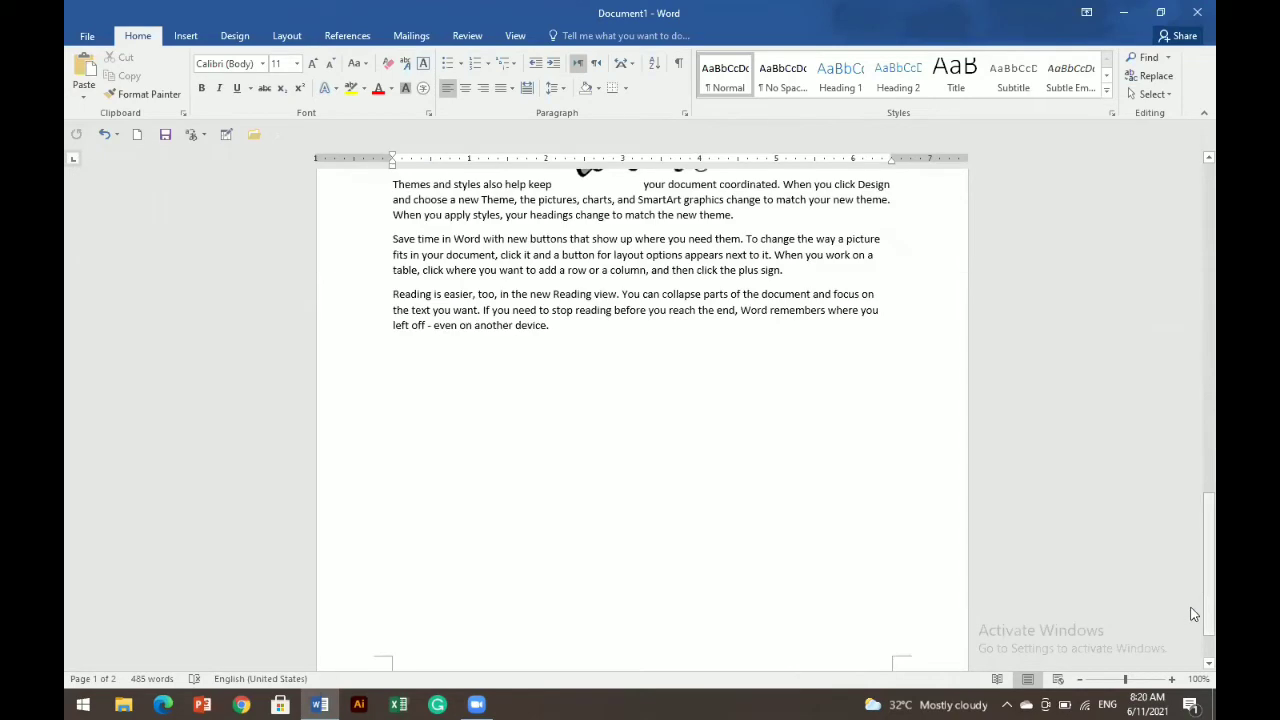
pyautogui.scroll(8, 1192, 485)
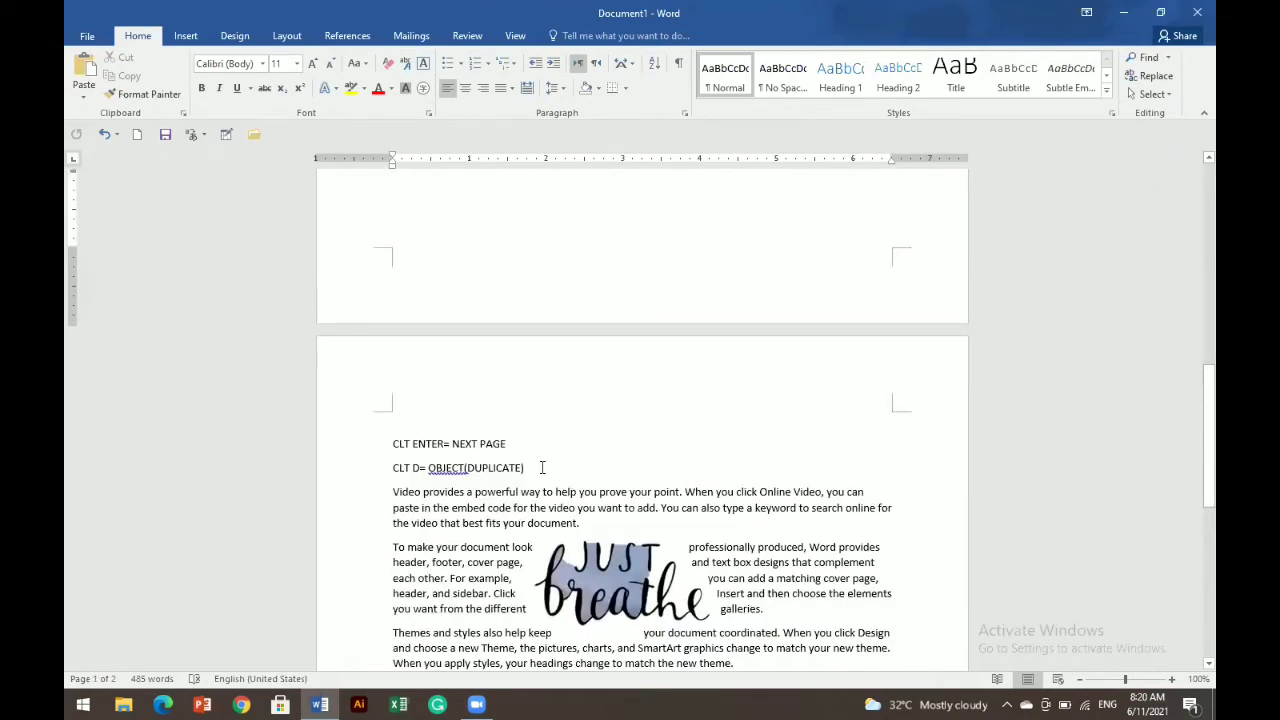
pyautogui.click(542, 467)
pyautogui.press('Return')
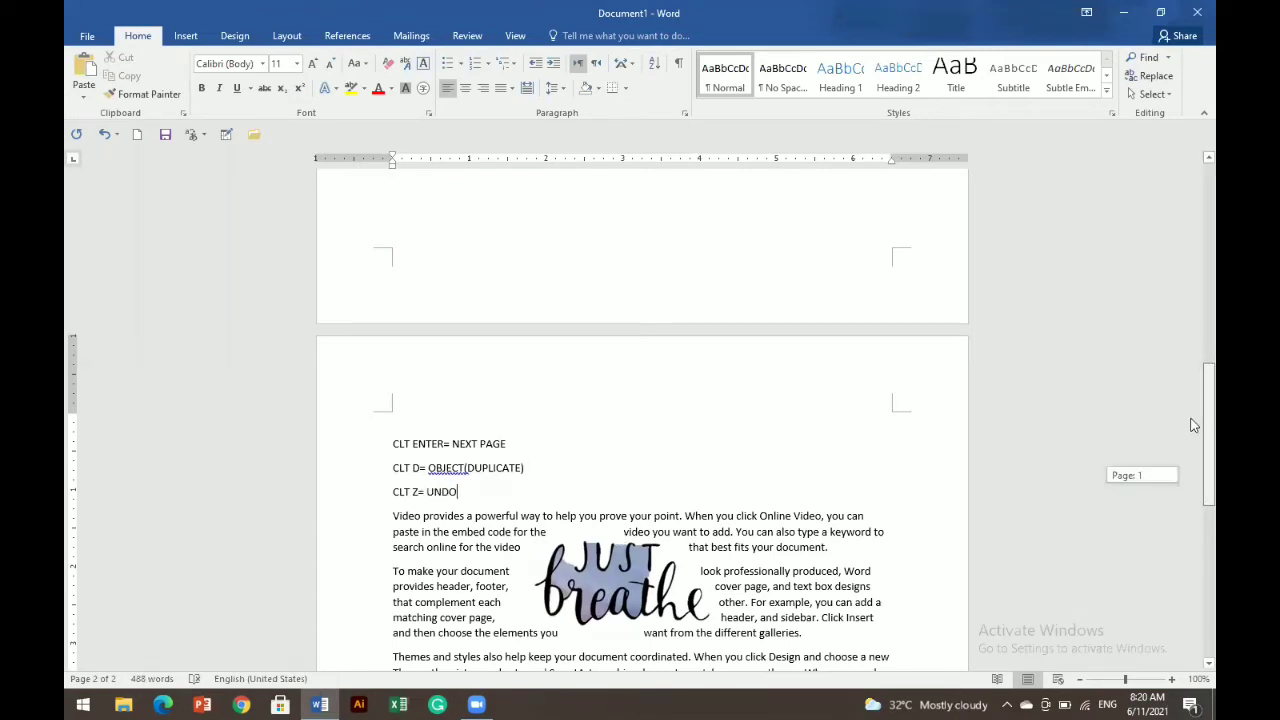
# - Undo the newly added "CLT Z= UNDO" line and put it back below the duplicate shortcut note
pyautogui.scroll(7, 1192, 425)
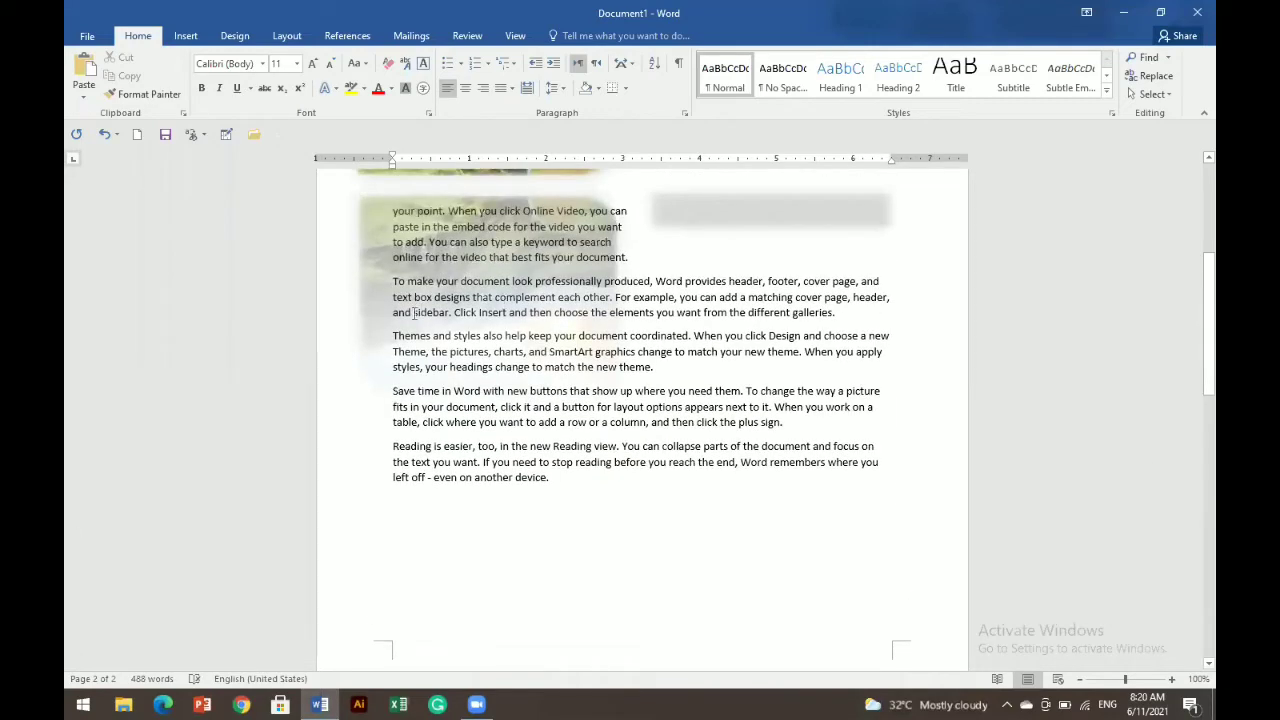
pyautogui.scroll(-8, 535, 420)
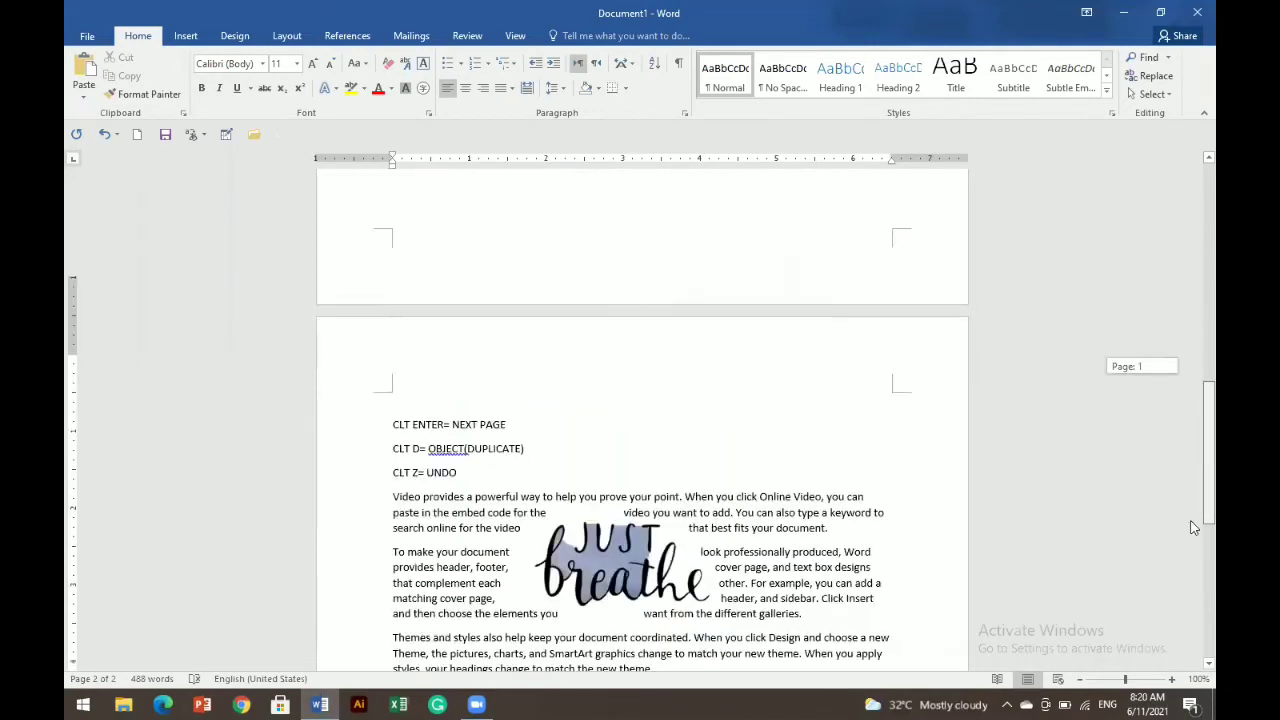
pyautogui.hotkey('ctrl', 'z')
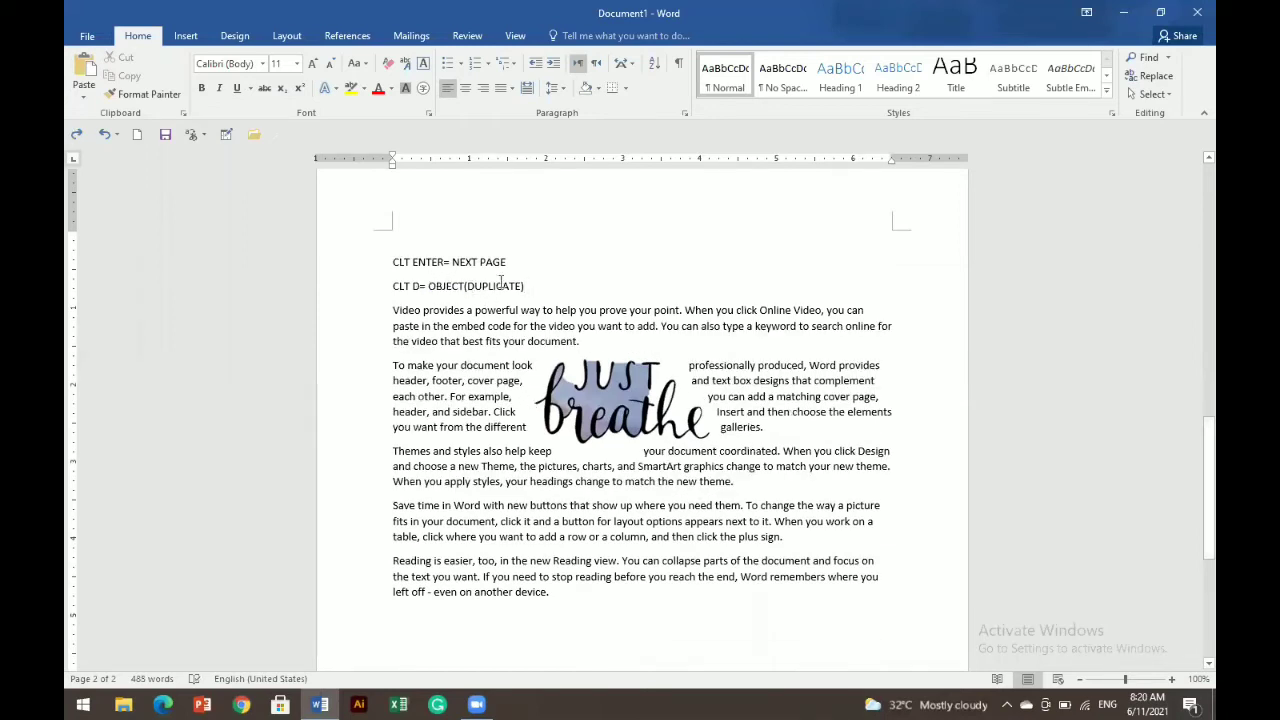
pyautogui.press('Return')
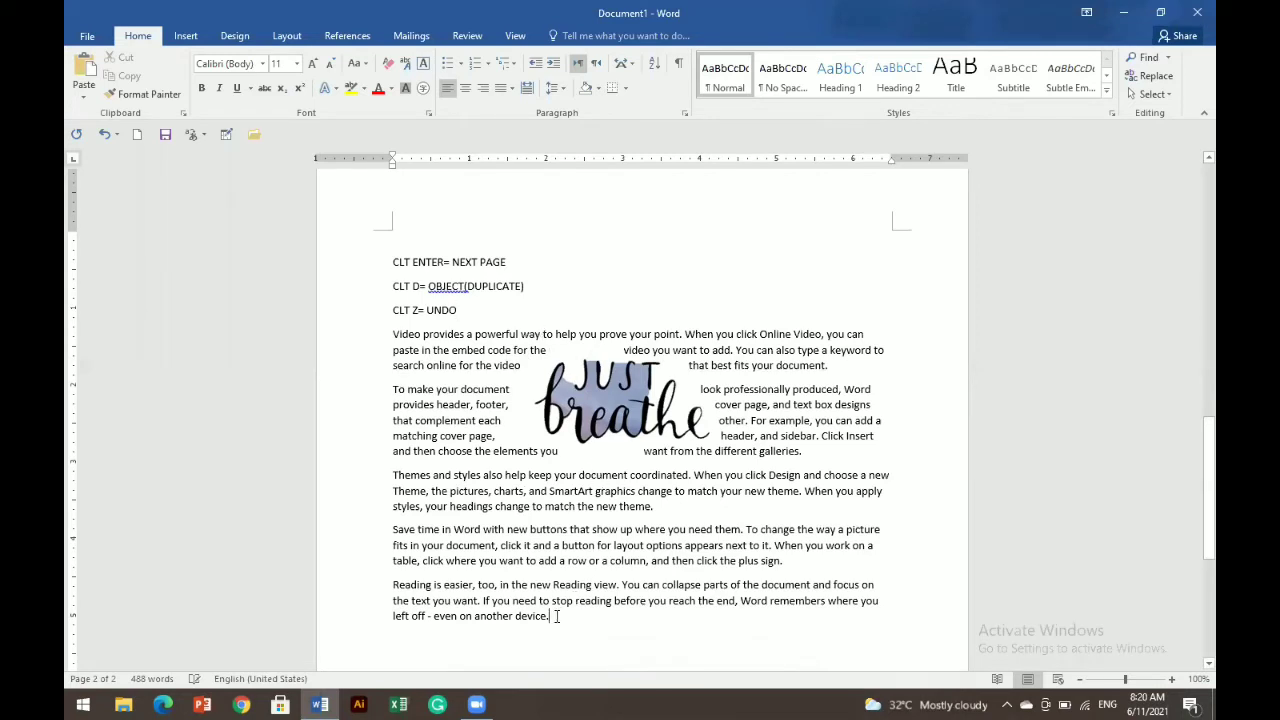
# - Add the lines "ASSIGNMENT:" and "FORMAT ANY 3 TO 5 PICTURES WITH PARAGRAPH" after the last paragraph on the second page
pyautogui.press('Return')
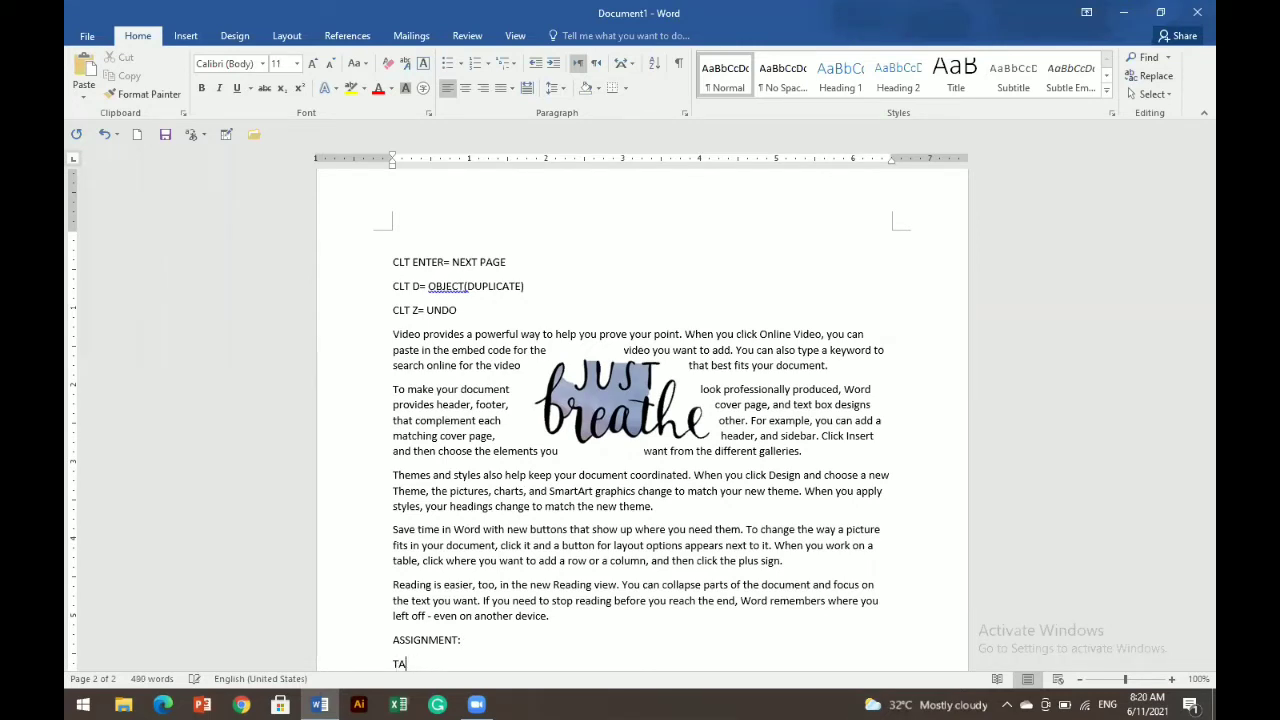
pyautogui.write('K')
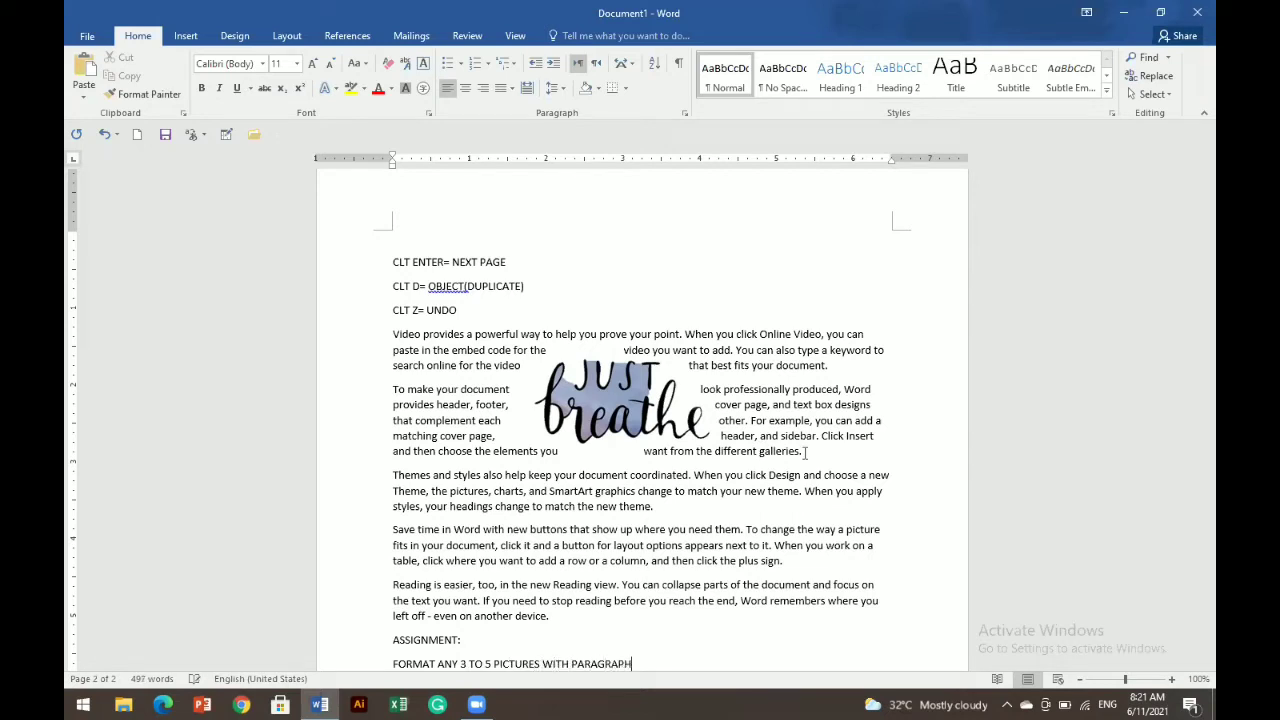
# - Make the two assignment lines bold and enlarge them to 18 pt
pyautogui.moveTo(1207, 495); pyautogui.dragTo(1195, 551)
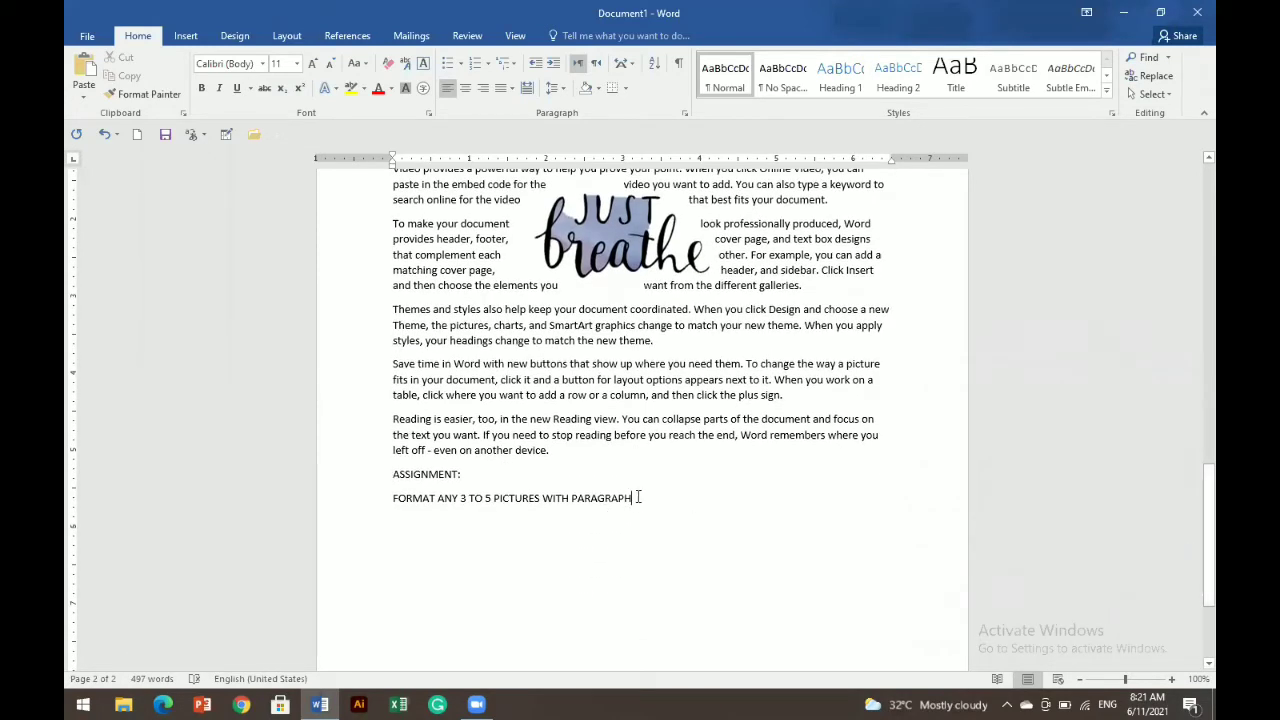
pyautogui.moveTo(638, 497); pyautogui.dragTo(415, 476)
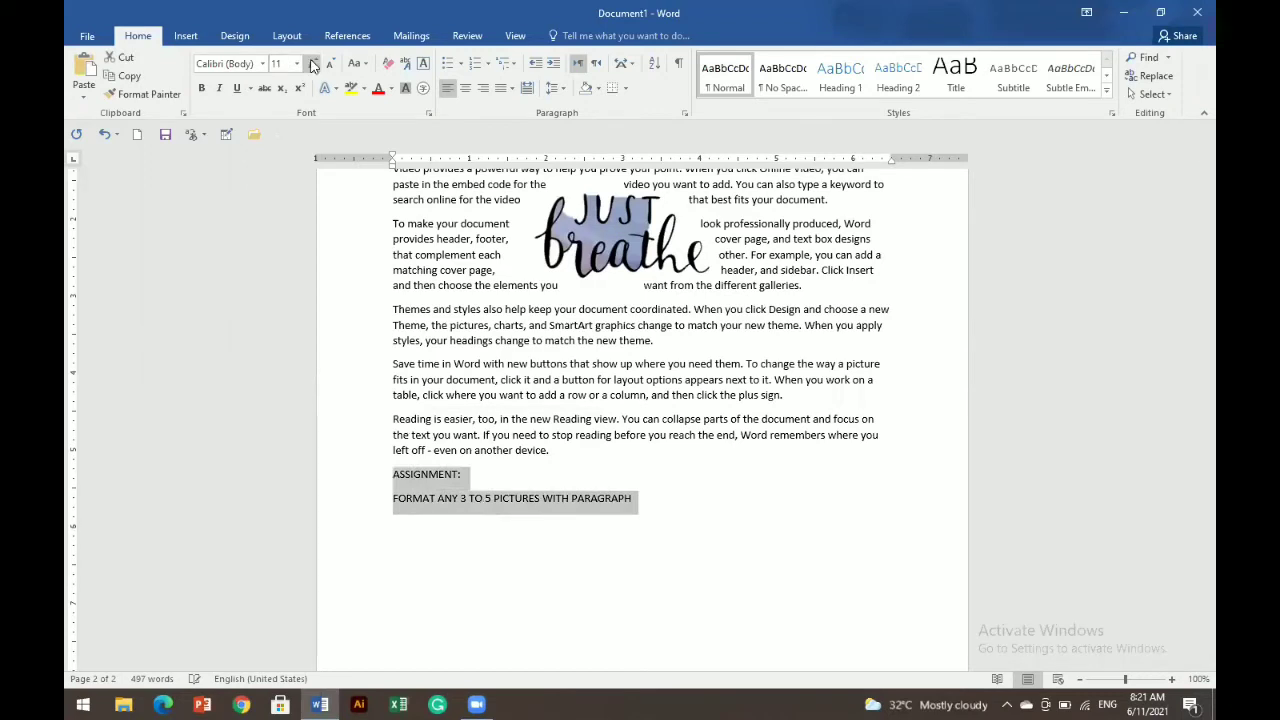
pyautogui.click(201, 88)
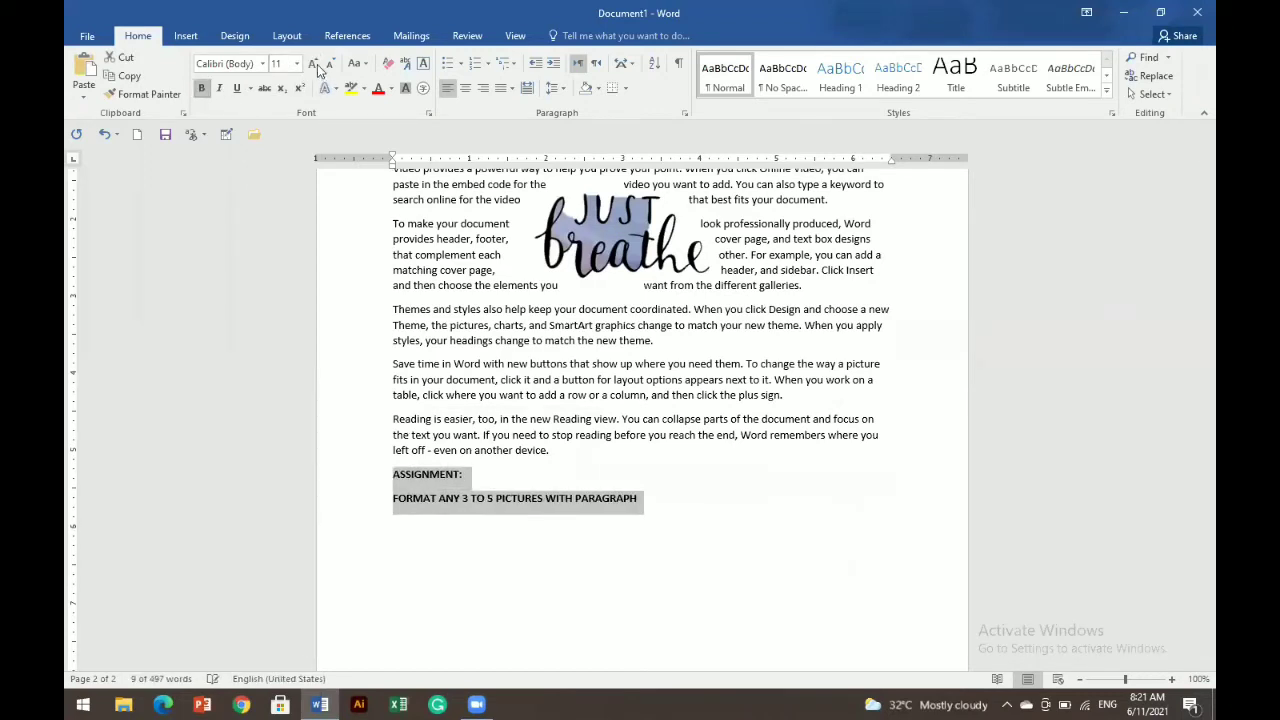
pyautogui.click(313, 63)
pyautogui.click(313, 63)
pyautogui.click(313, 63)
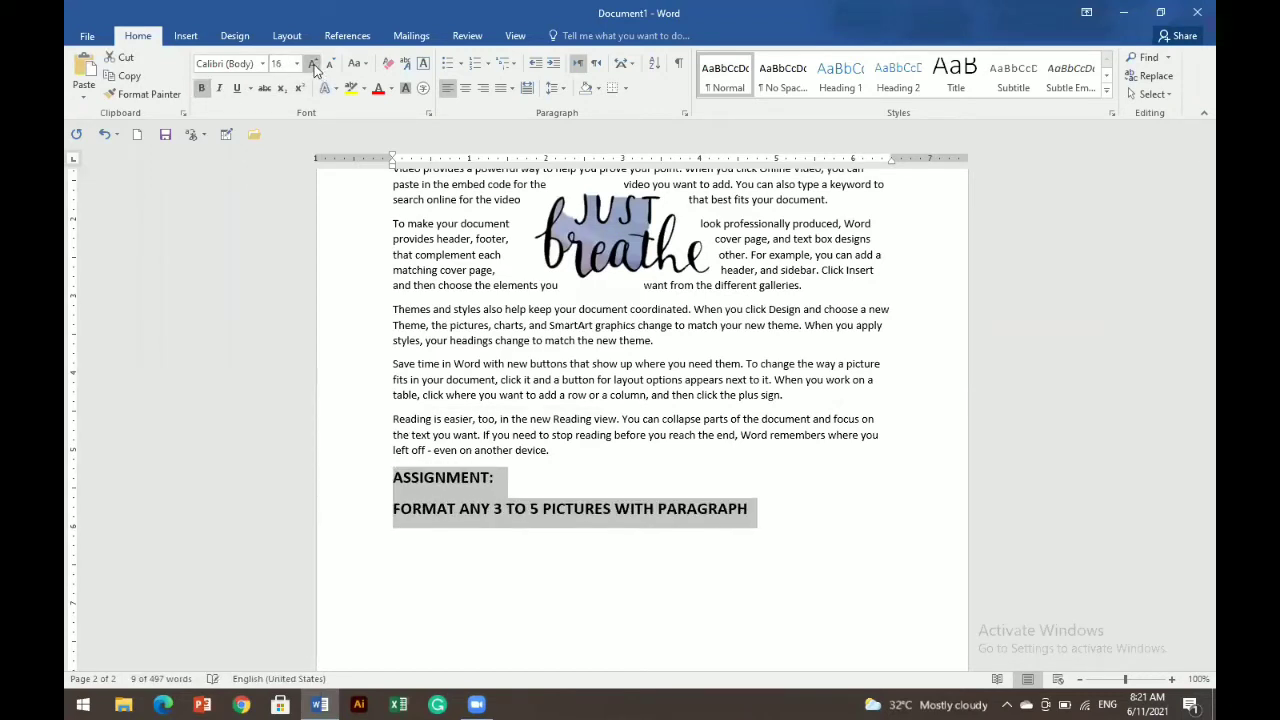
pyautogui.click(313, 63)
pyautogui.click(562, 435)
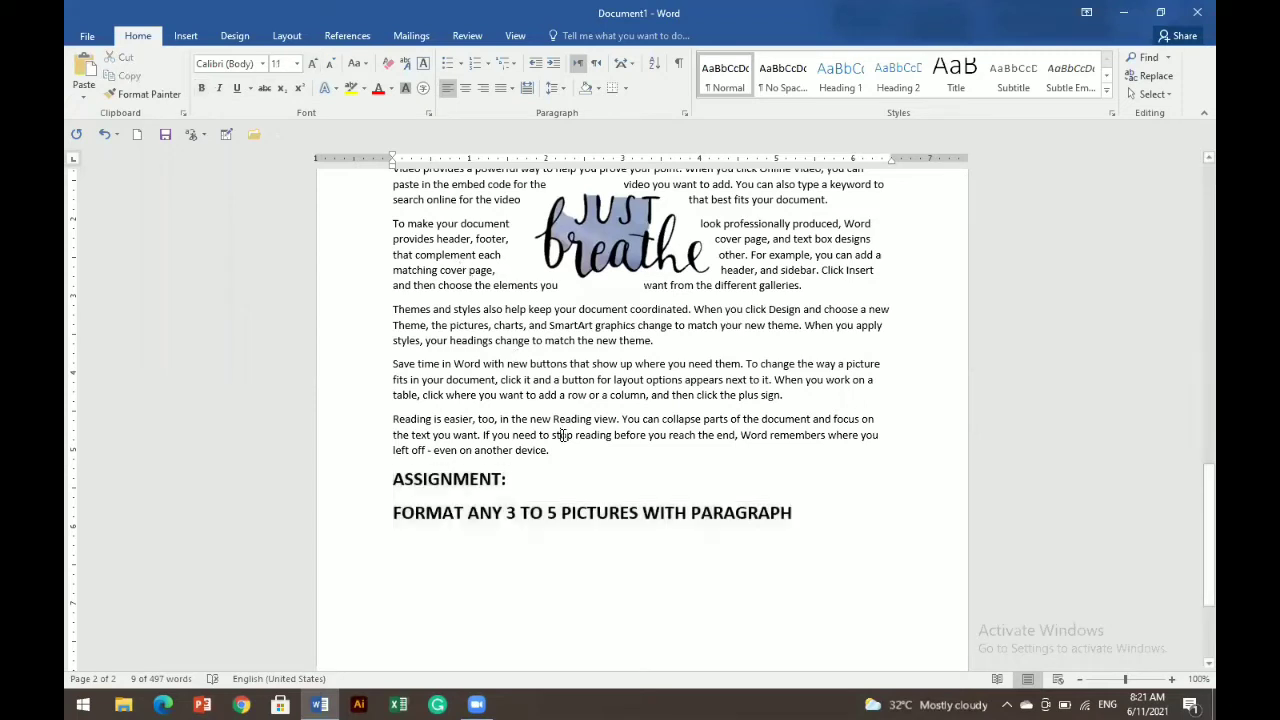
# - Make the three shortcut lines from "CLT ENTER= NEXT PAGE" to "CLT Z= UNDO" bold
pyautogui.moveTo(1208, 535); pyautogui.dragTo(1208, 420)
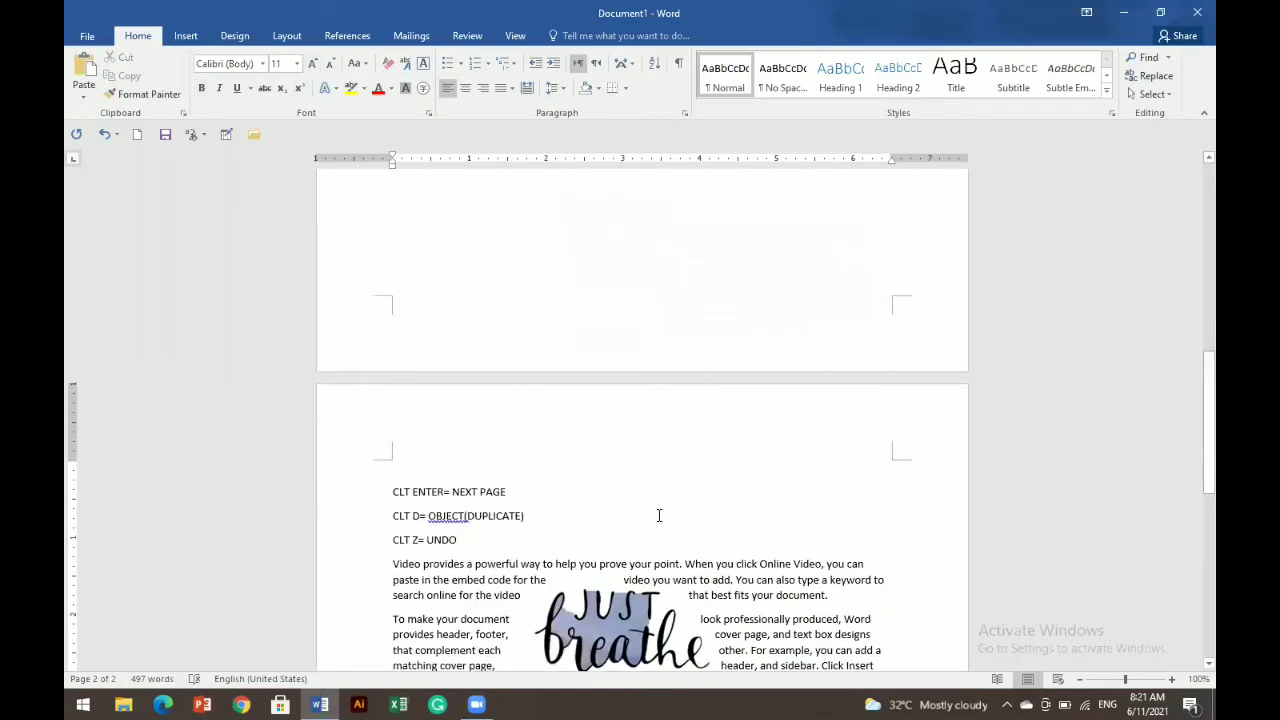
pyautogui.click(455, 538)
pyautogui.click(433, 538)
pyautogui.moveTo(484, 493)
pyautogui.moveTo(393, 492); pyautogui.dragTo(463, 547)
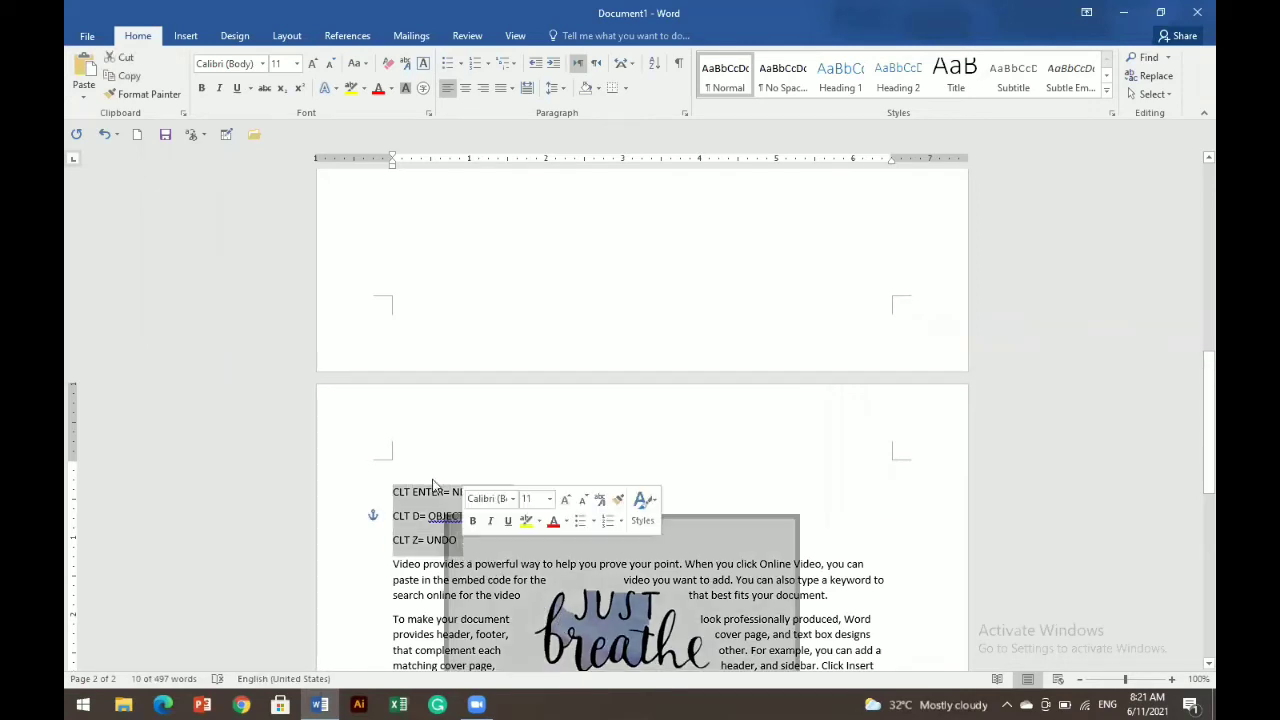
pyautogui.click(201, 88)
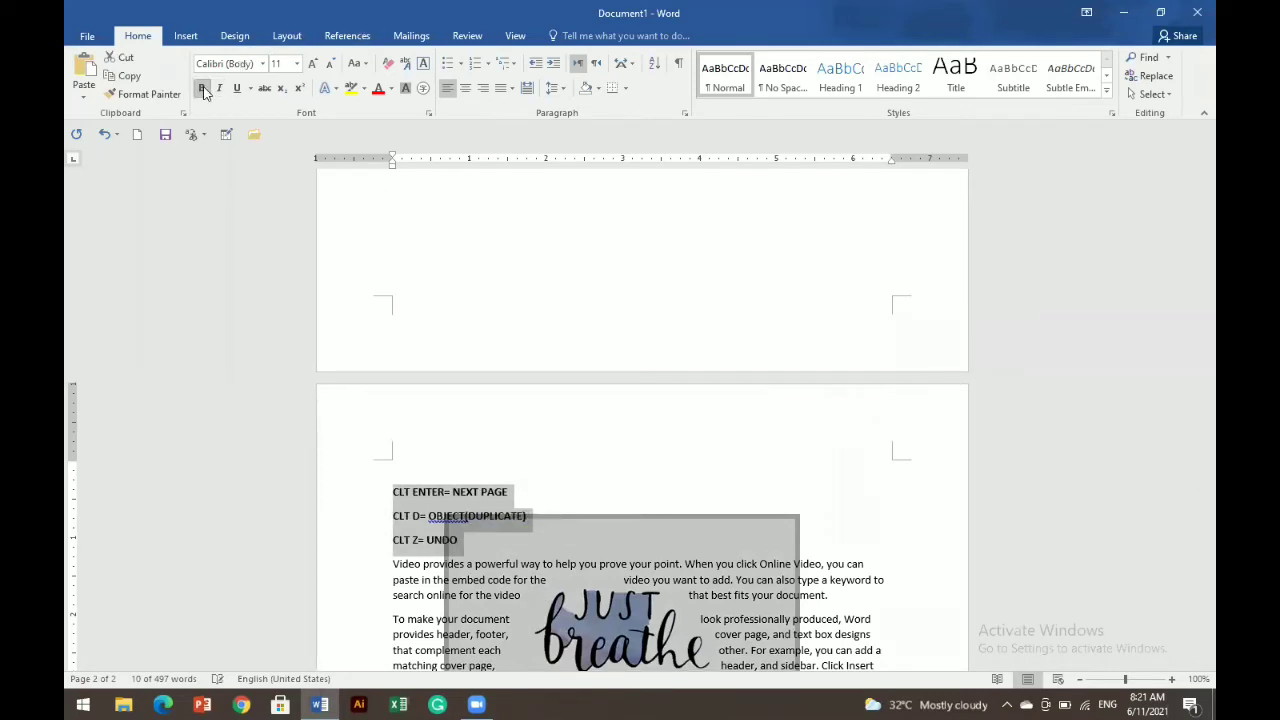
# - Add an empty line after the last paragraph on the first page
pyautogui.click(629, 342)
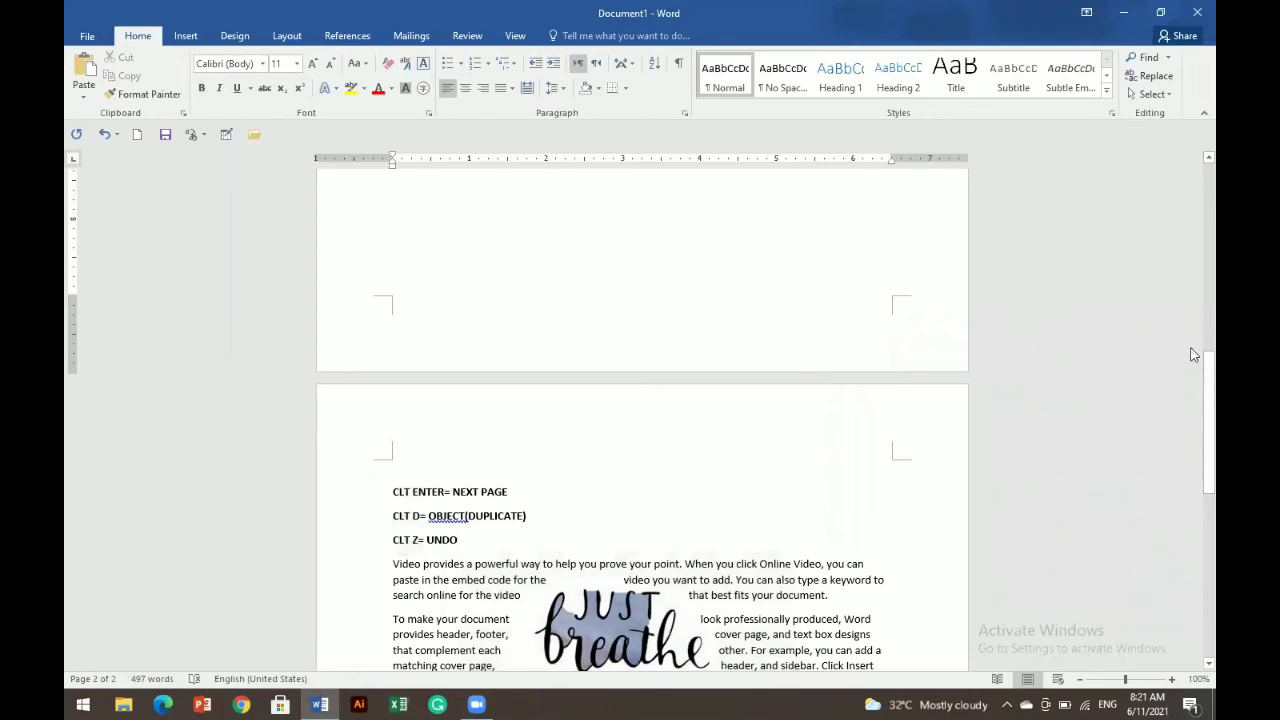
pyautogui.moveTo(1198, 355); pyautogui.dragTo(1188, 175)
pyautogui.click(553, 395)
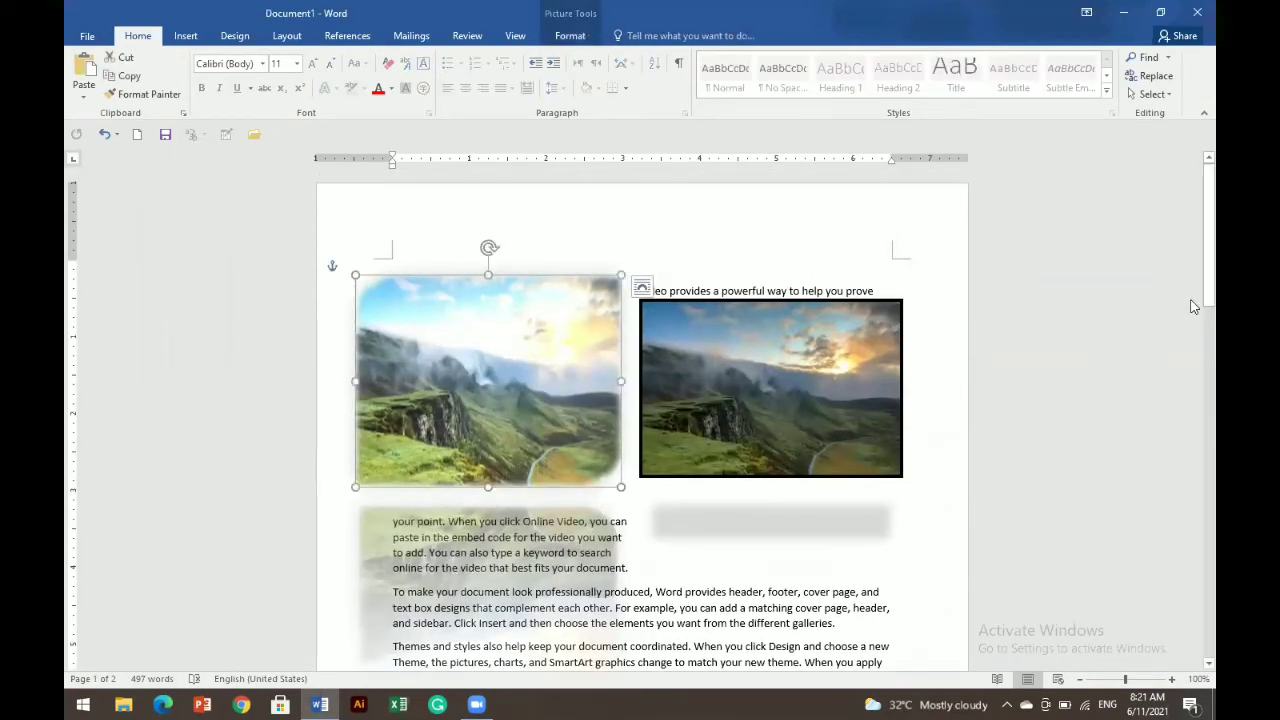
pyautogui.moveTo(1192, 373)
pyautogui.mouseDown()
pyautogui.moveTo(1192, 541)
pyautogui.moveTo(1195, 385)
pyautogui.mouseUp()
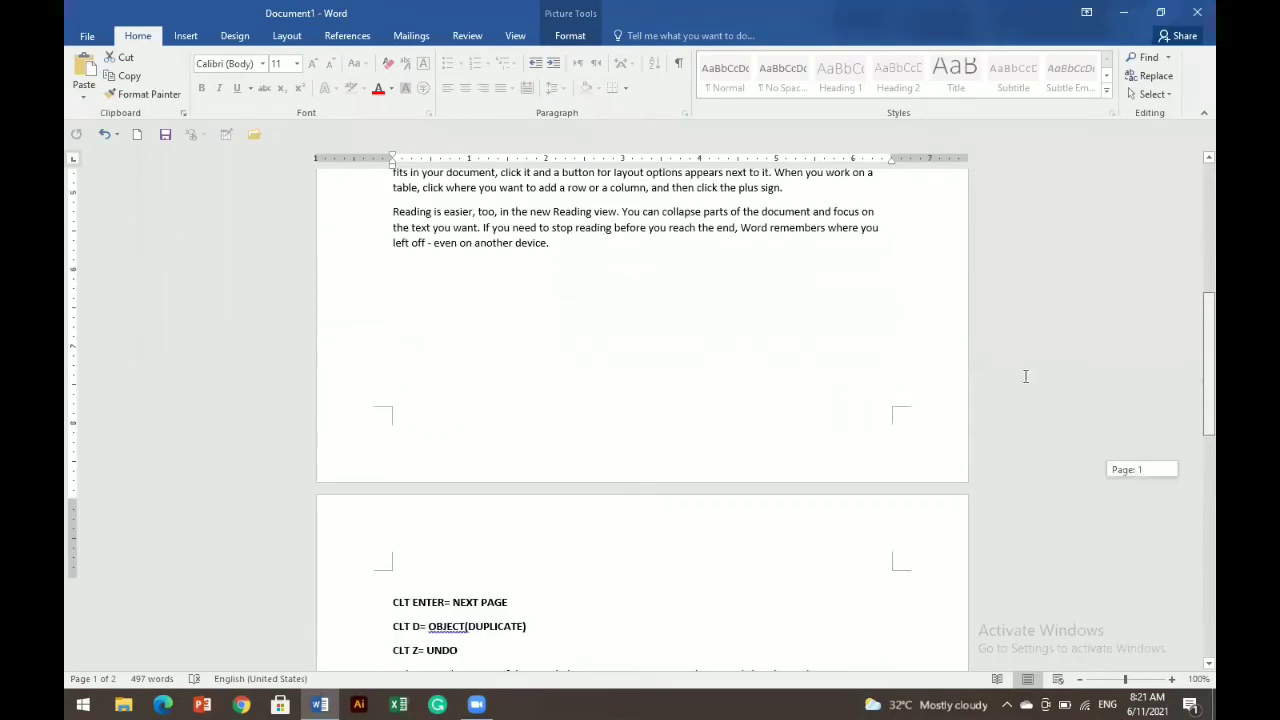
pyautogui.click(569, 371)
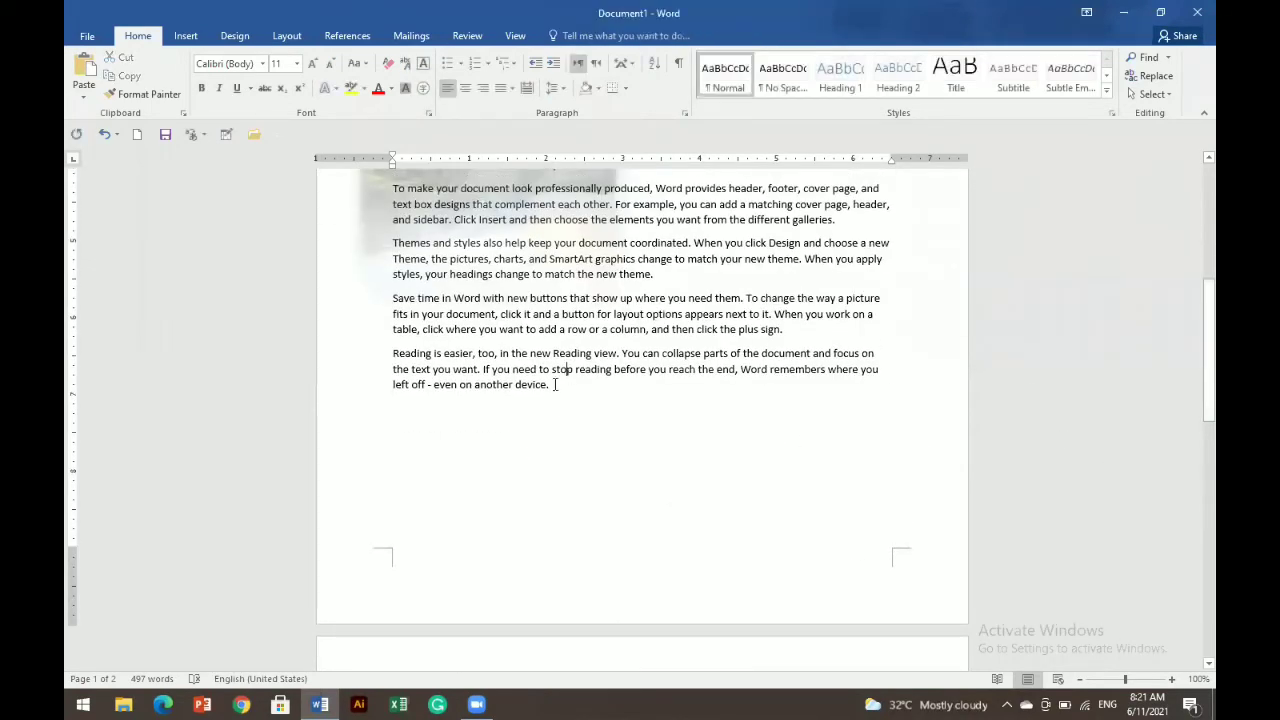
pyautogui.click(553, 384)
pyautogui.press('Return')
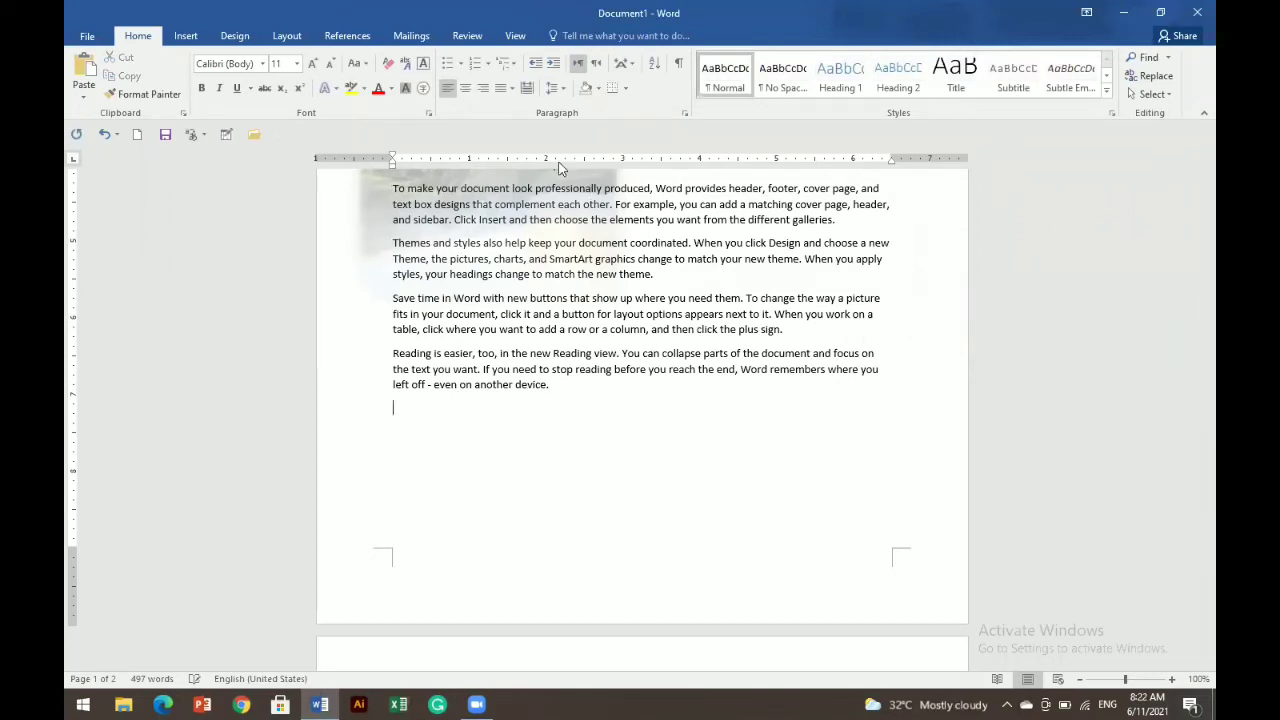
# - Position the "Just breathe" picture at the bottom center of the second page with square text wrapping
pyautogui.scroll(-2, 1194, 434)
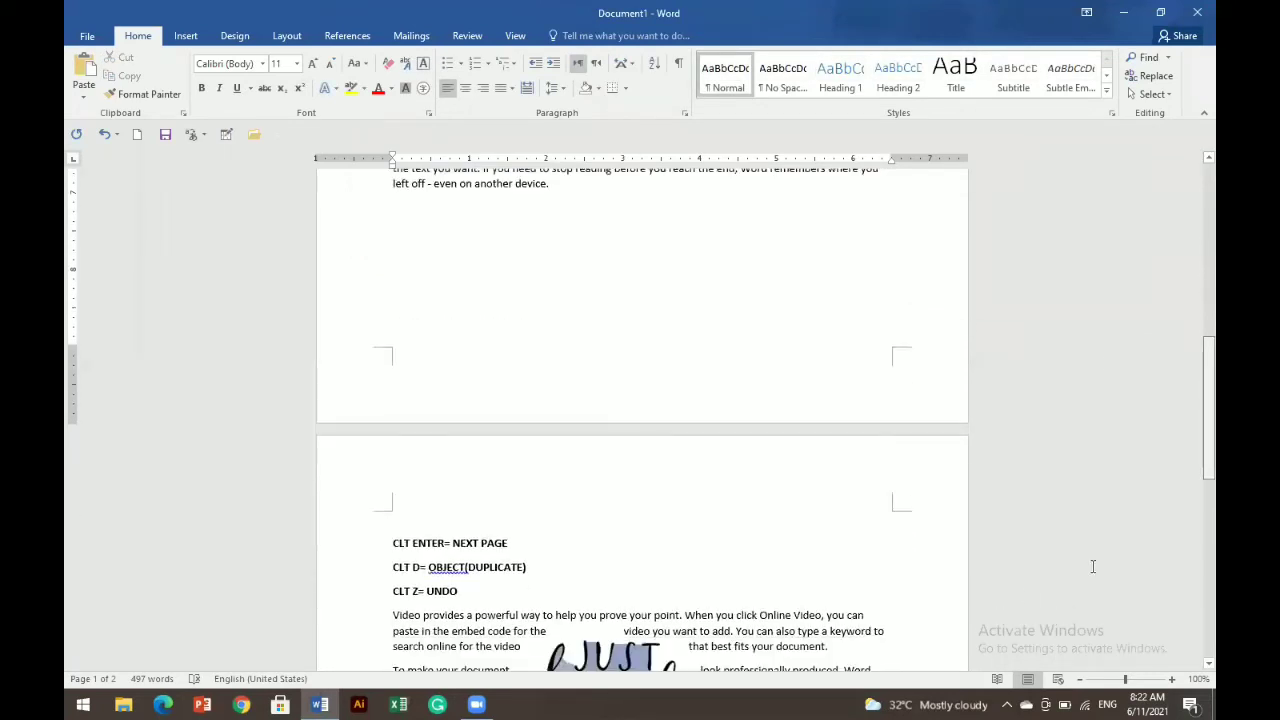
pyautogui.click(617, 650)
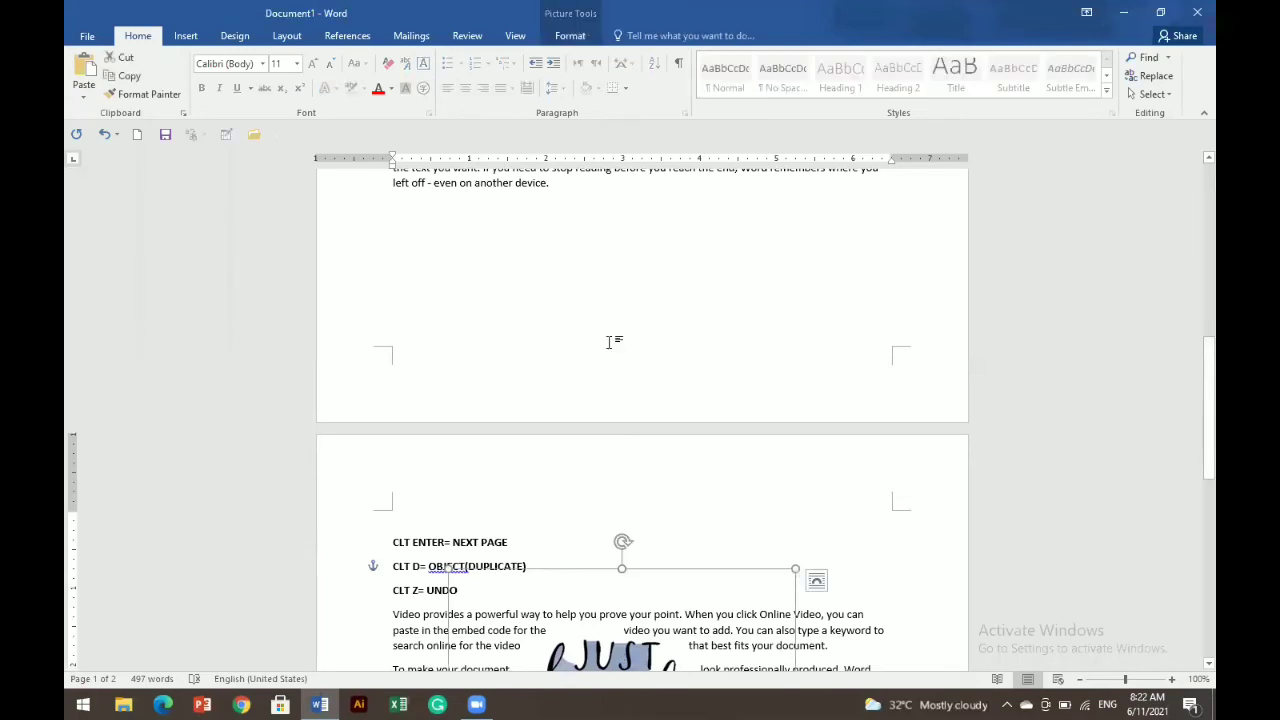
pyautogui.click(571, 36)
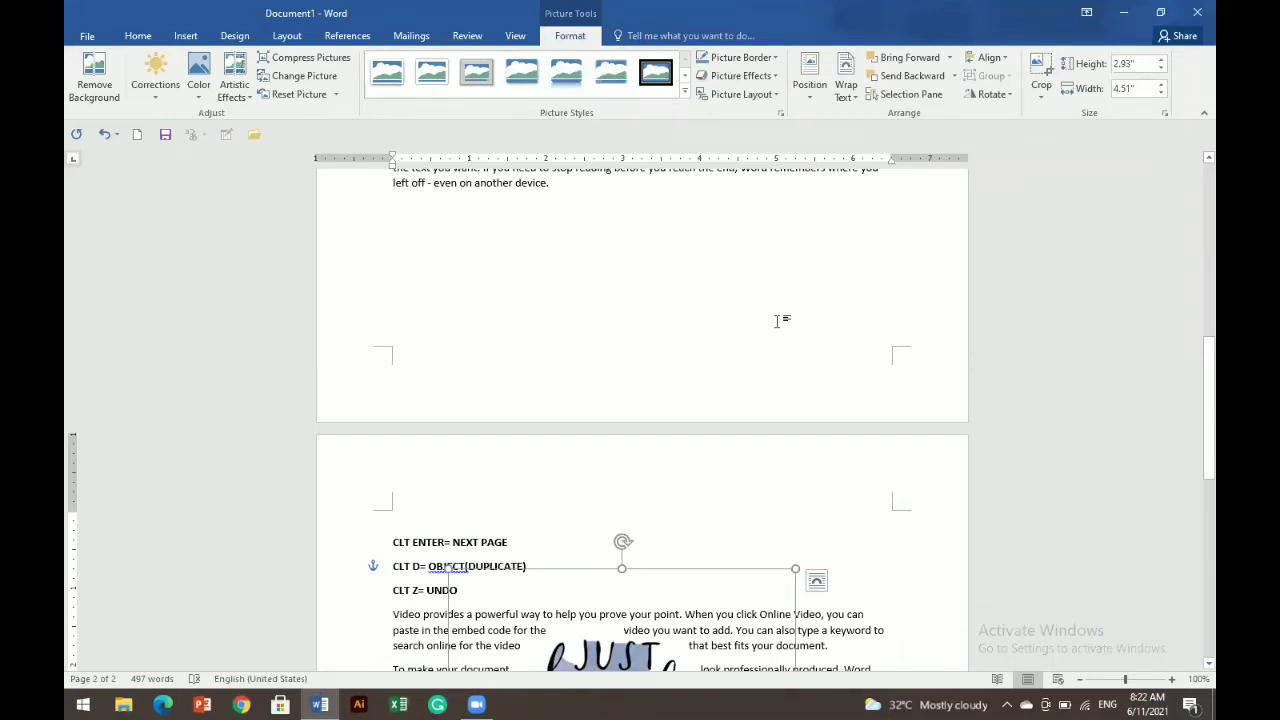
pyautogui.moveTo(1193, 380); pyautogui.dragTo(1193, 444)
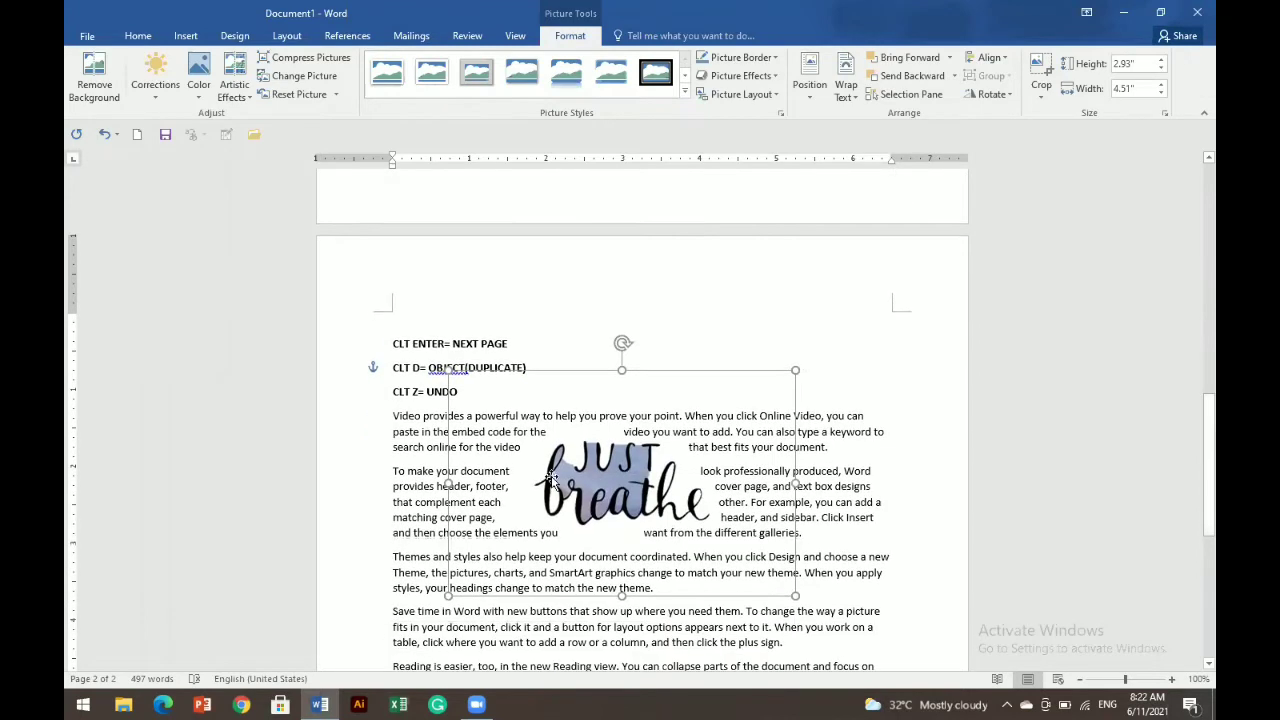
pyautogui.click(819, 99)
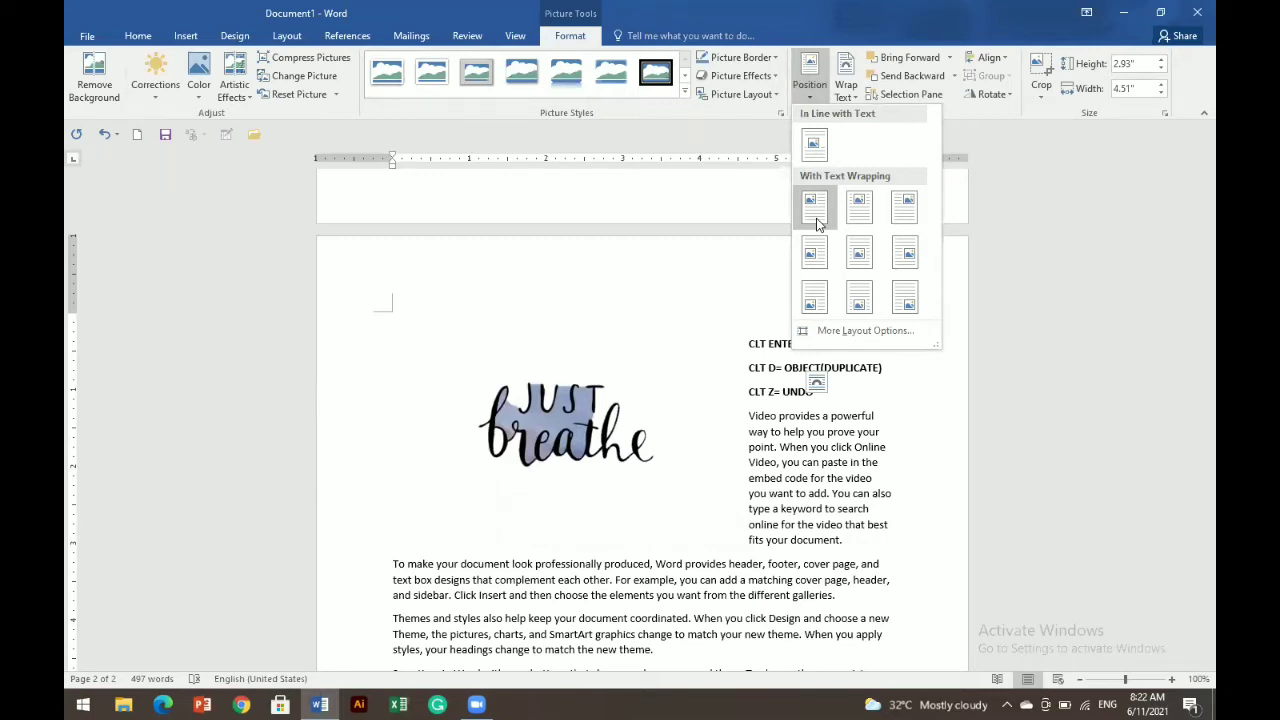
pyautogui.click(859, 298)
pyautogui.moveTo(1208, 466); pyautogui.dragTo(1190, 596)
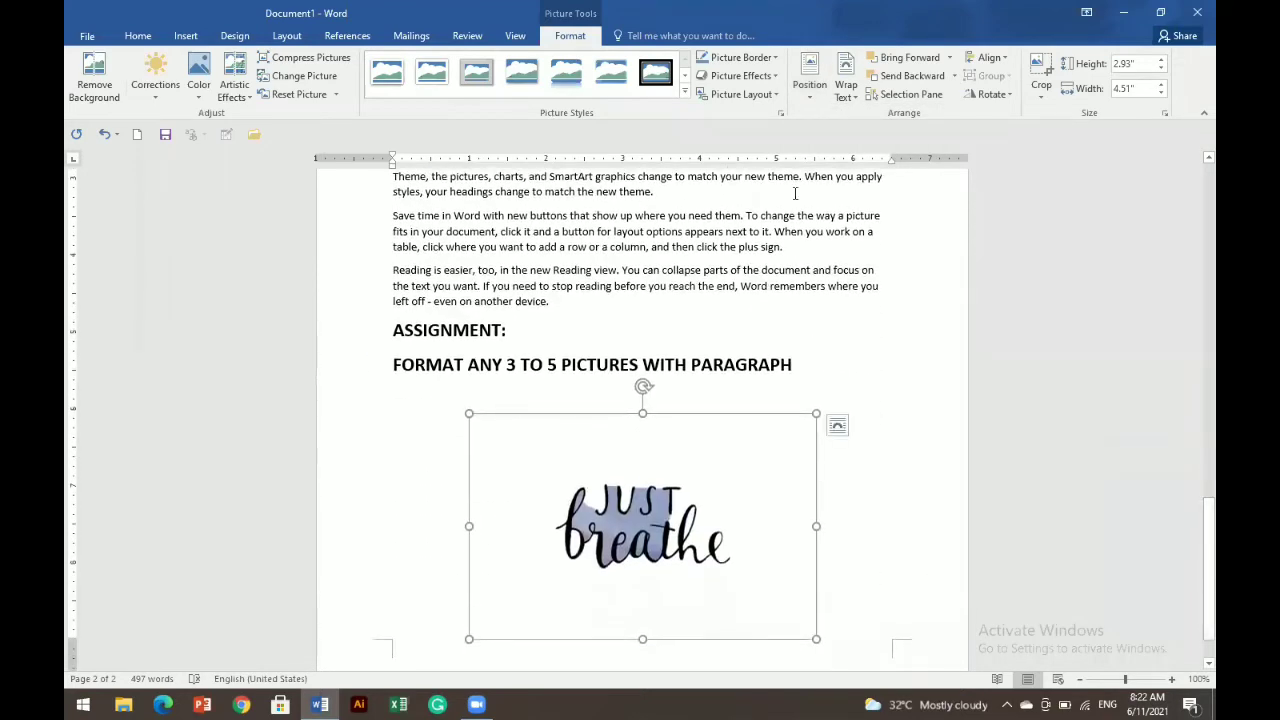
# - Try the "Just breathe" picture in the middle center of the page, and return it to the bottom center
pyautogui.click(812, 88)
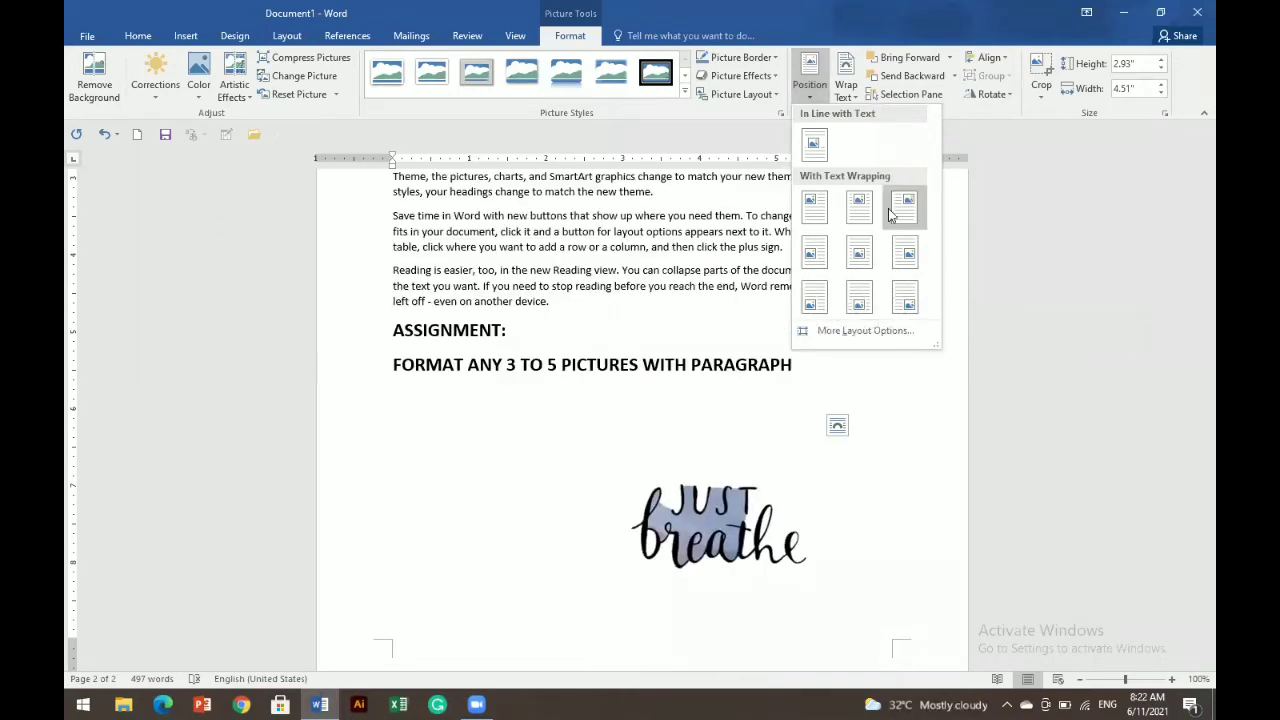
pyautogui.click(862, 256)
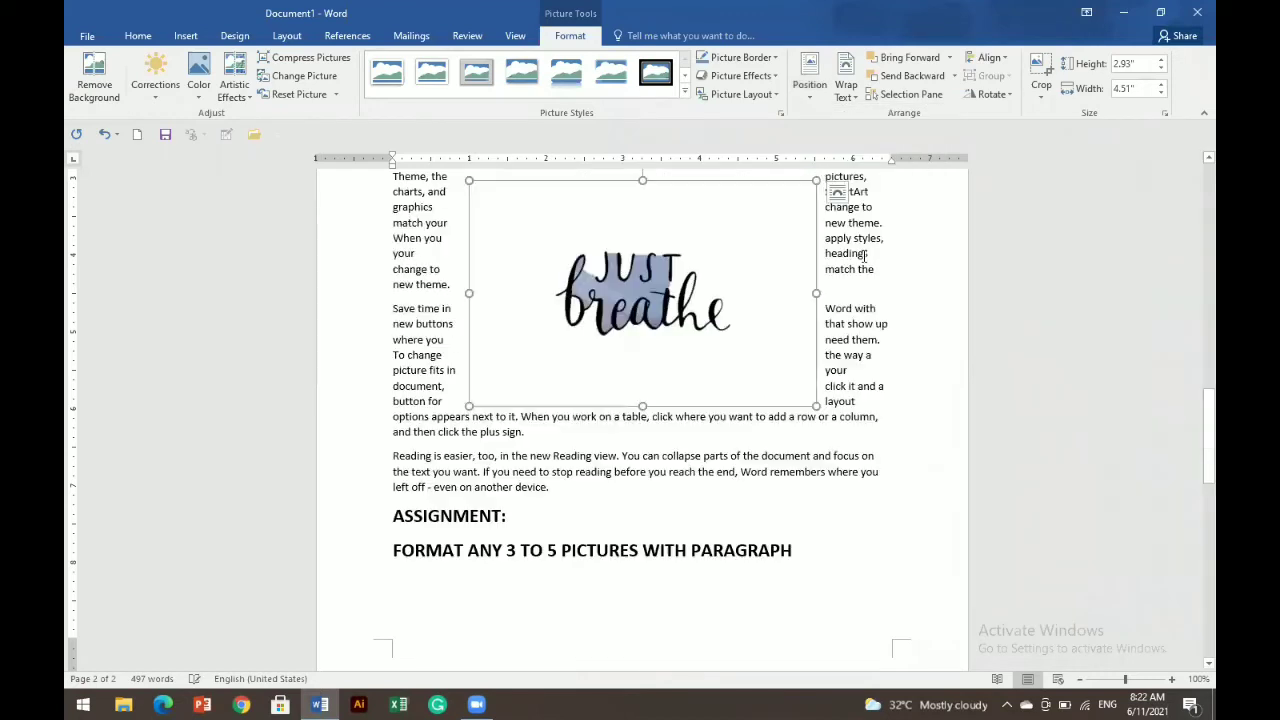
pyautogui.click(810, 78)
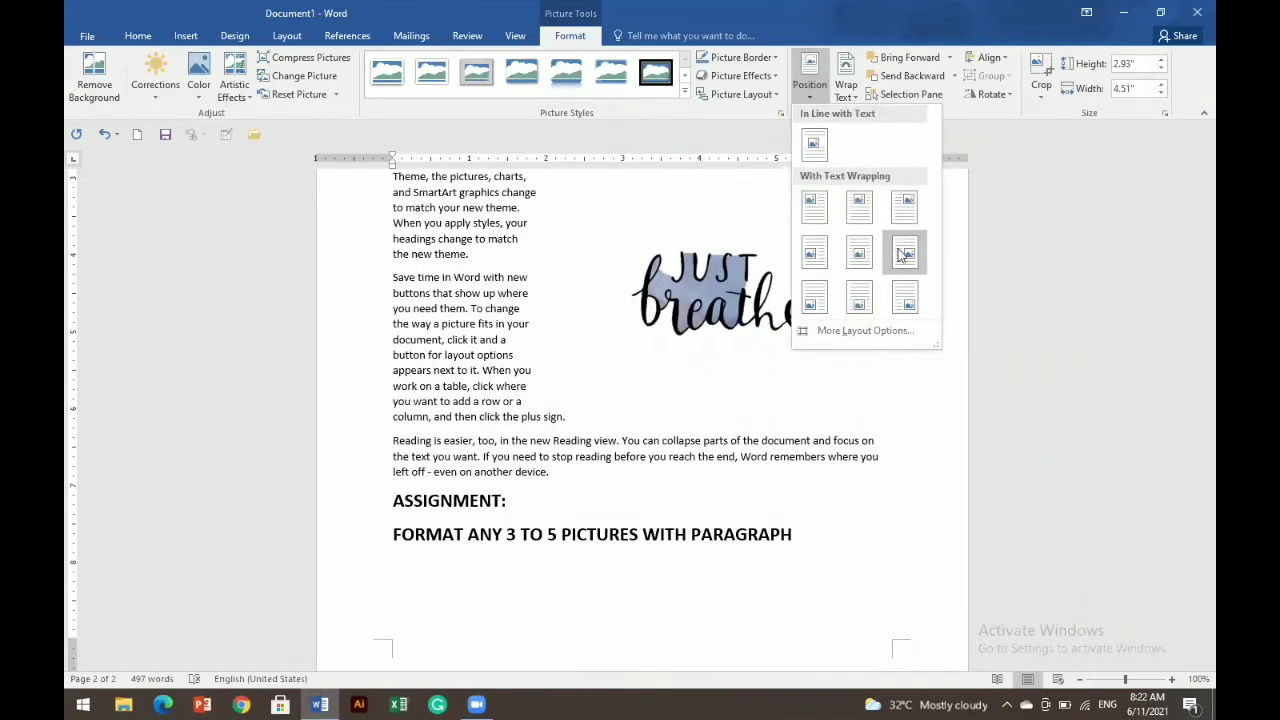
pyautogui.click(859, 297)
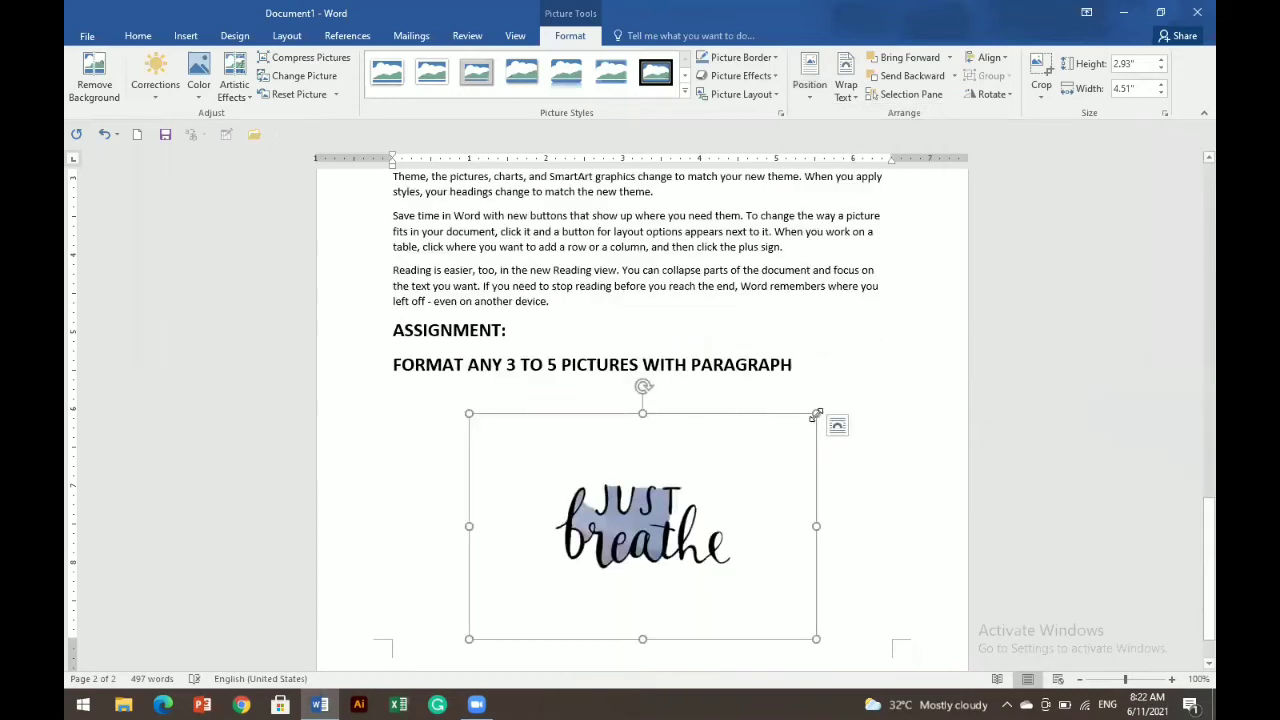
# - Shrink the "Just breathe" picture to about 1.18" high by 1.82" wide, tucked into the page's bottom right corner
pyautogui.moveTo(813, 417); pyautogui.dragTo(908, 598)
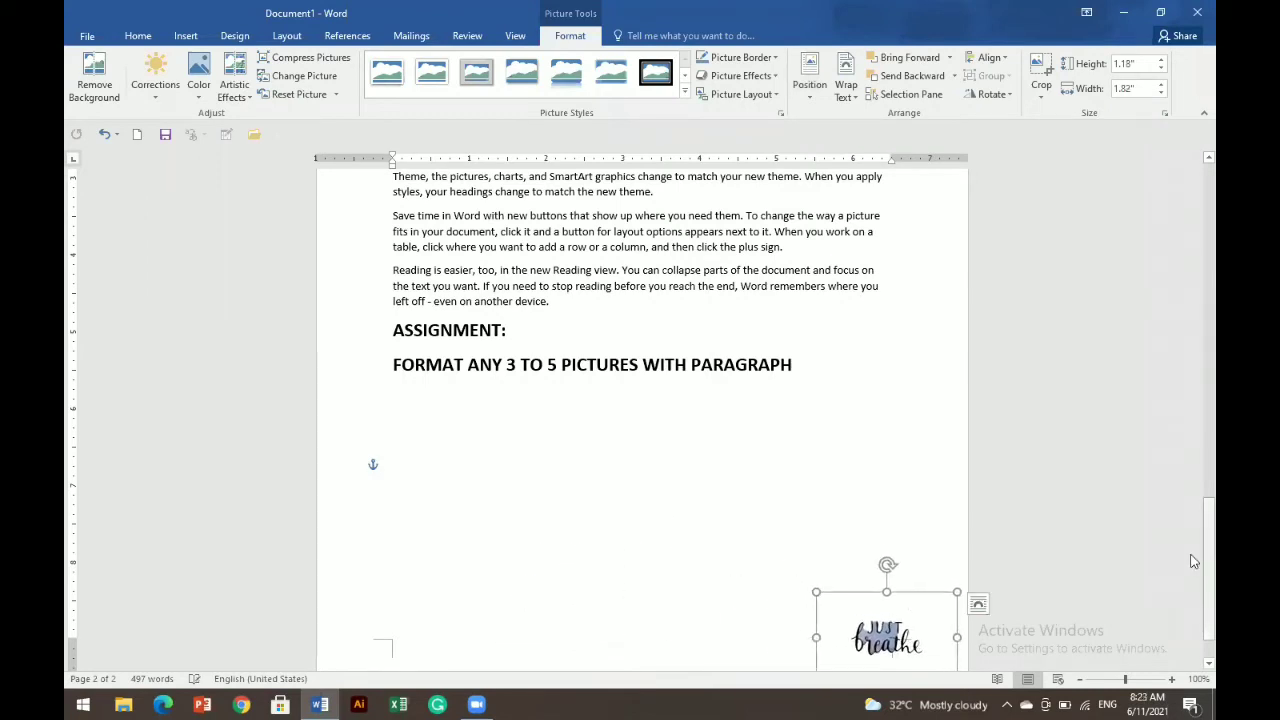
pyautogui.scroll(-1, 1195, 617)
pyautogui.click(738, 481)
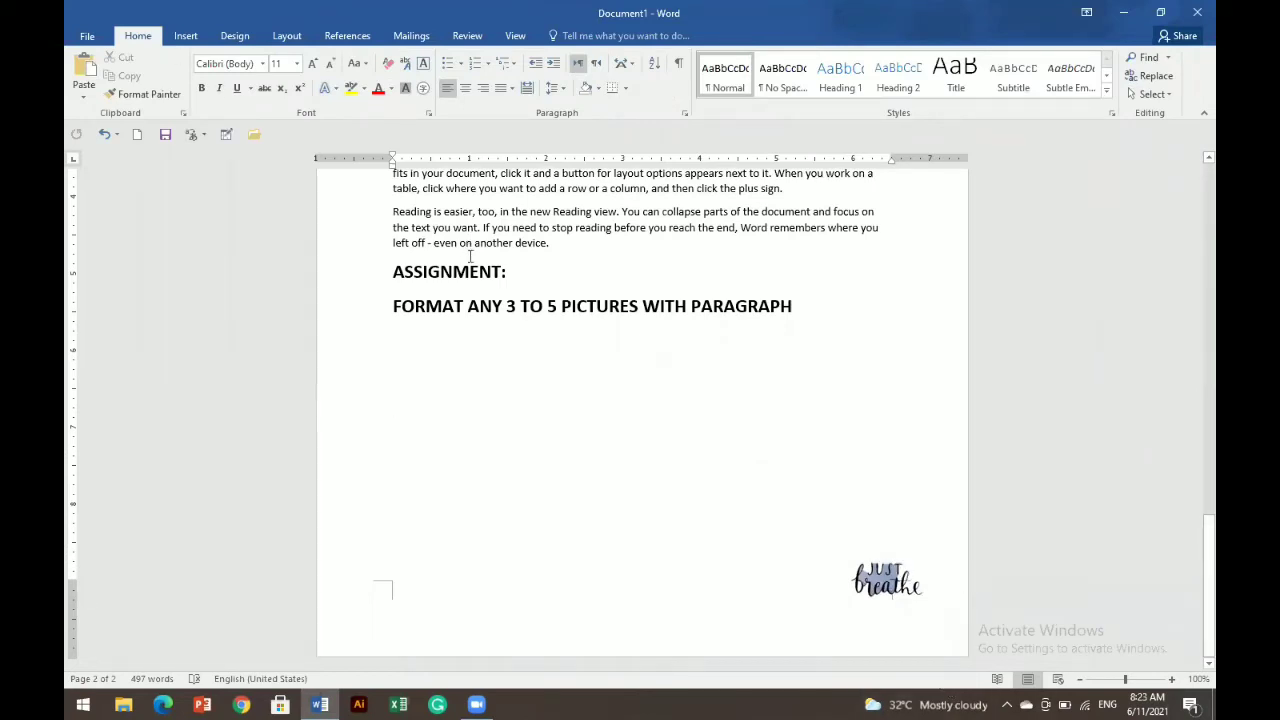
# - Insert the pizza picture "download" on a new line above "ASSIGNMENT:" and enlarge it to about 3.74" high by 4.31" wide
pyautogui.press('Return')
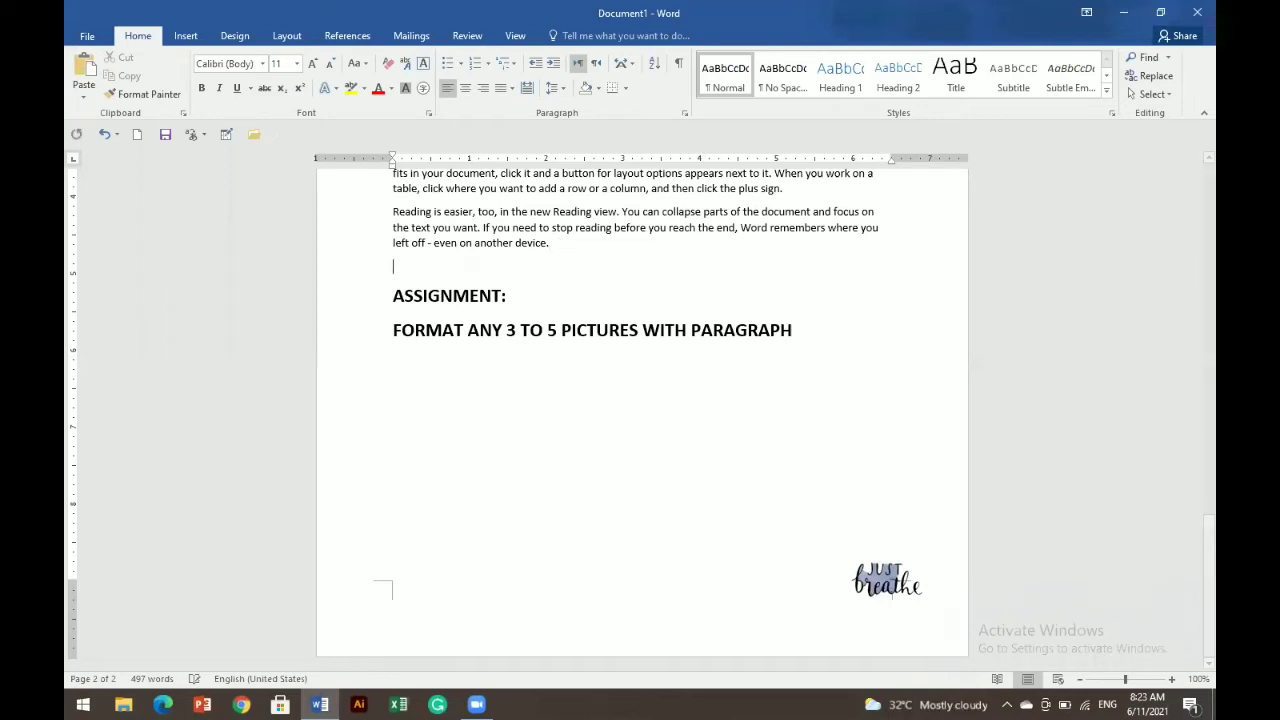
pyautogui.click(186, 36)
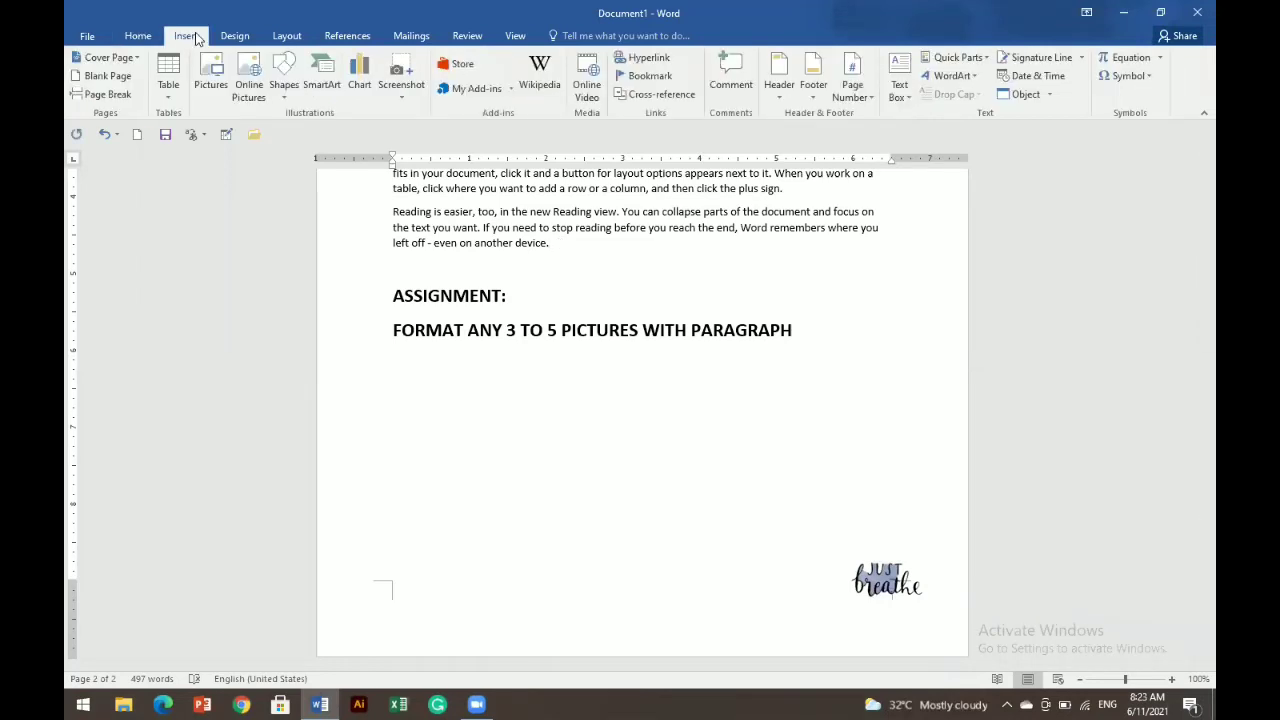
pyautogui.click(210, 84)
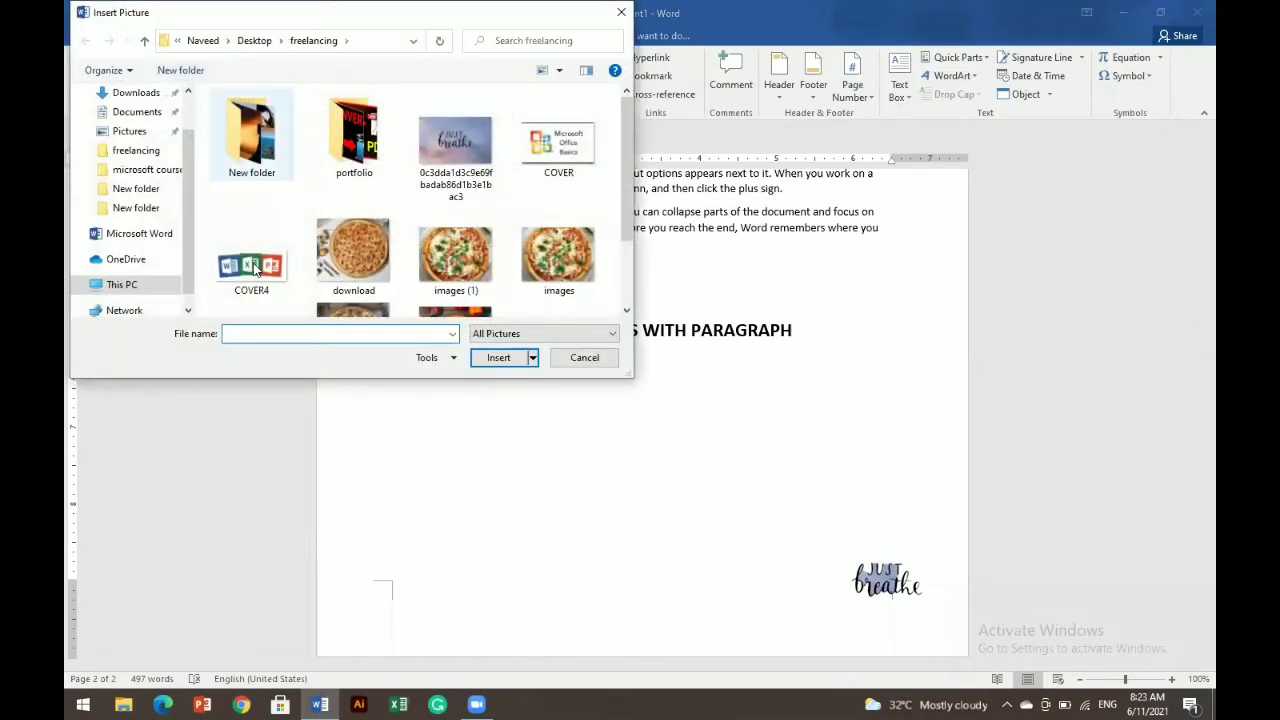
pyautogui.click(255, 268)
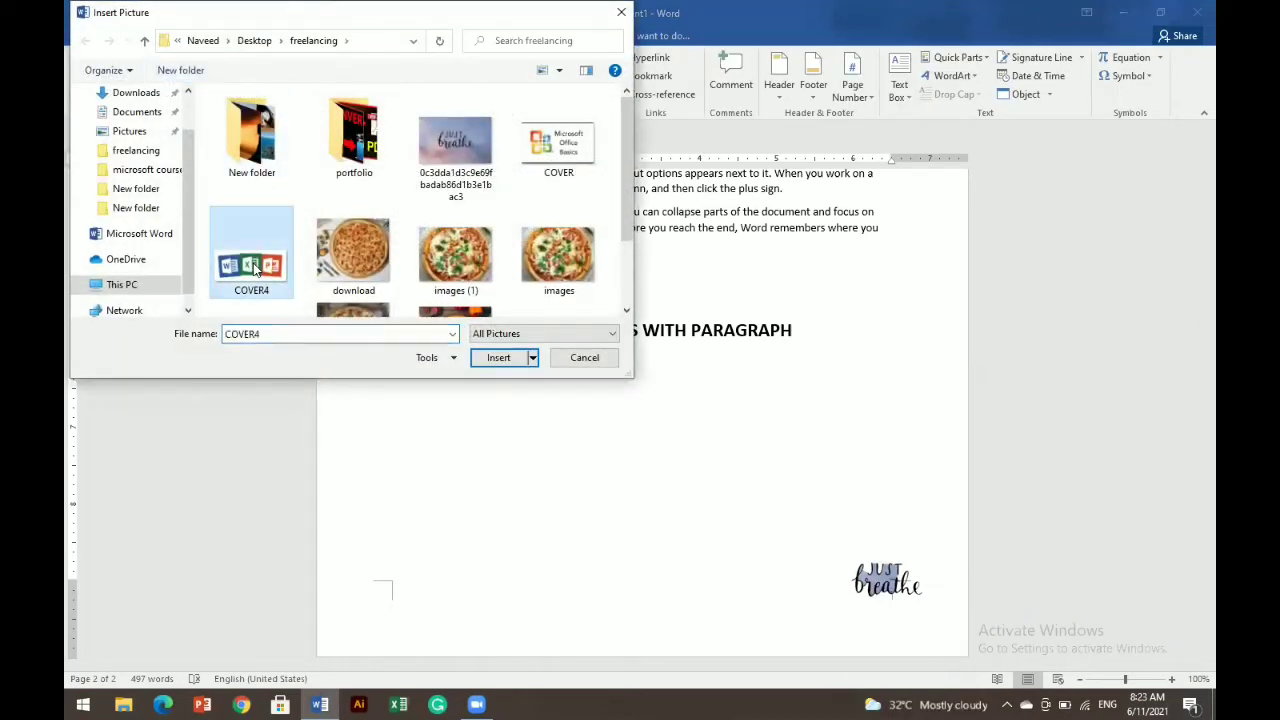
pyautogui.click(355, 262)
pyautogui.click(498, 357)
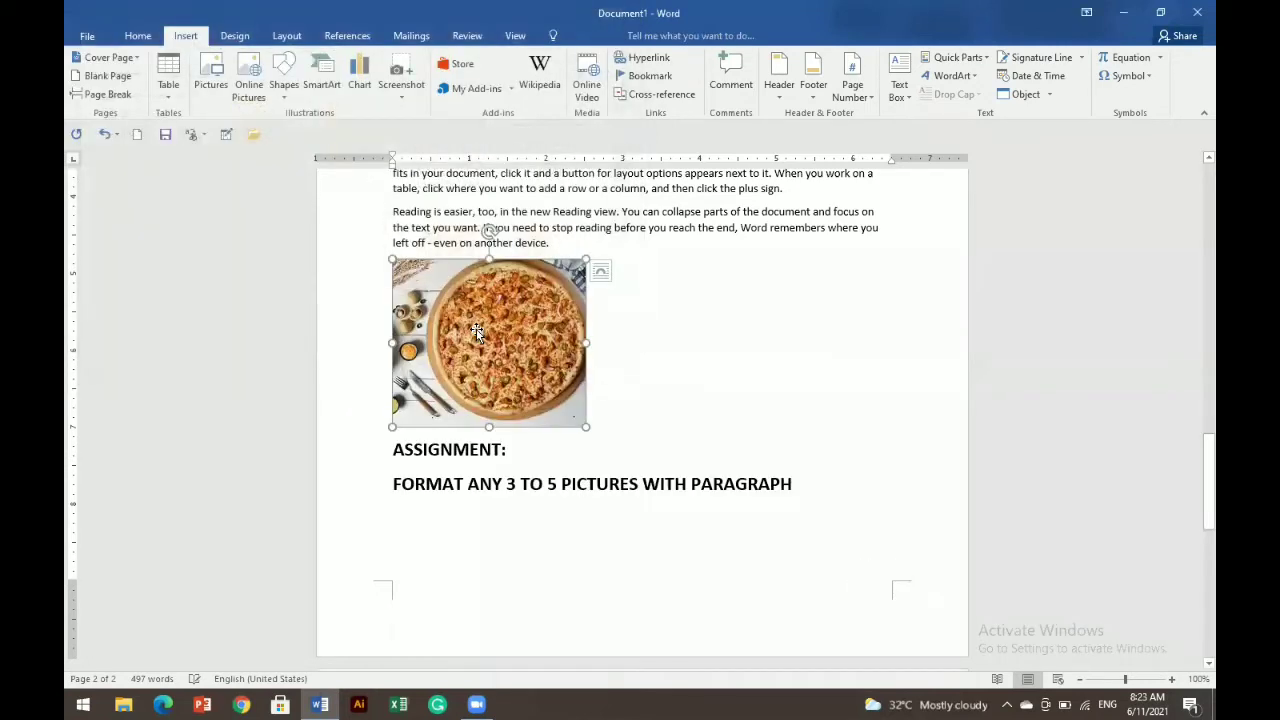
pyautogui.moveTo(585, 428); pyautogui.dragTo(723, 449)
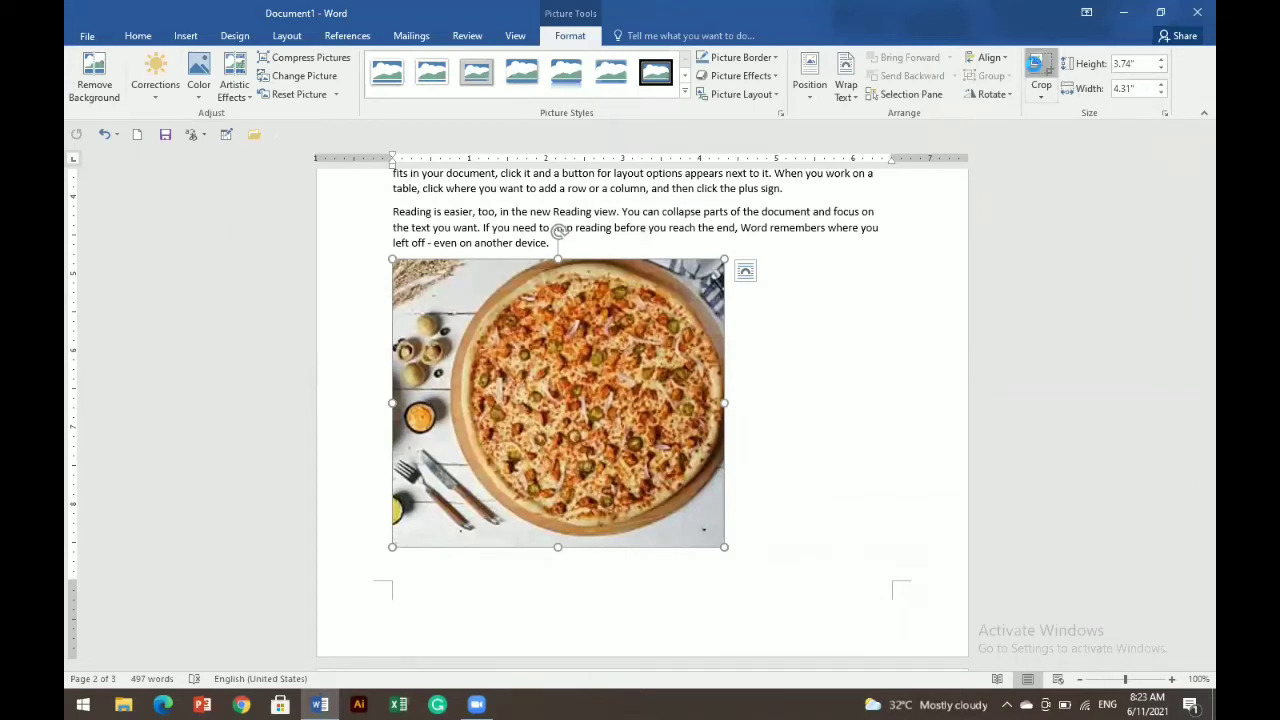
# - Crop the pizza picture closely around the pizza to about 3.45" high by 3.44" wide
pyautogui.click(1038, 66)
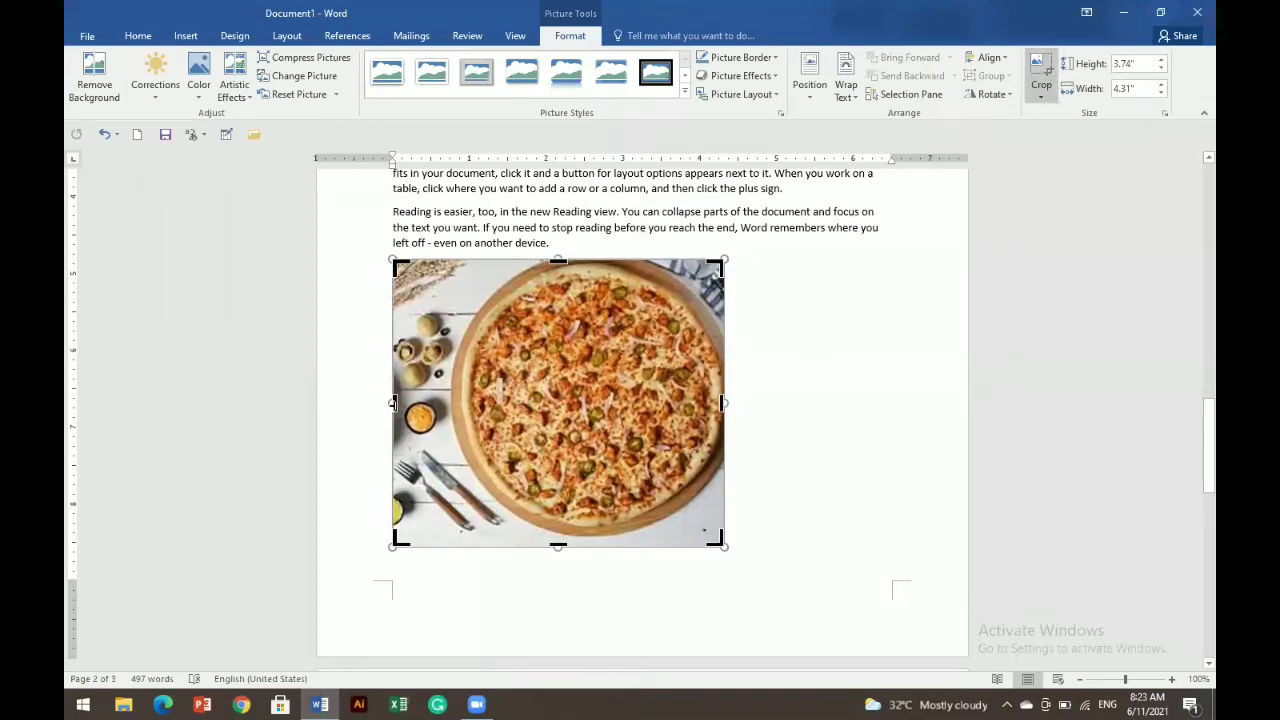
pyautogui.moveTo(393, 403); pyautogui.dragTo(447, 410)
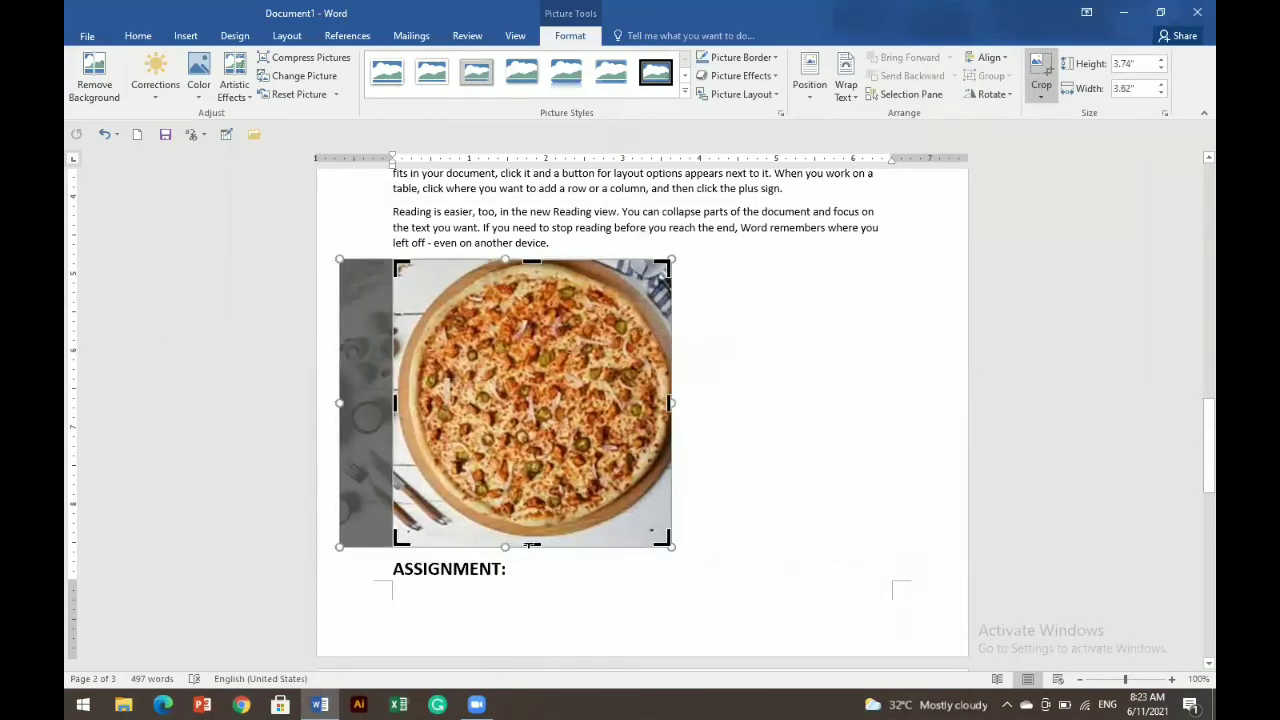
pyautogui.moveTo(531, 545); pyautogui.dragTo(530, 527)
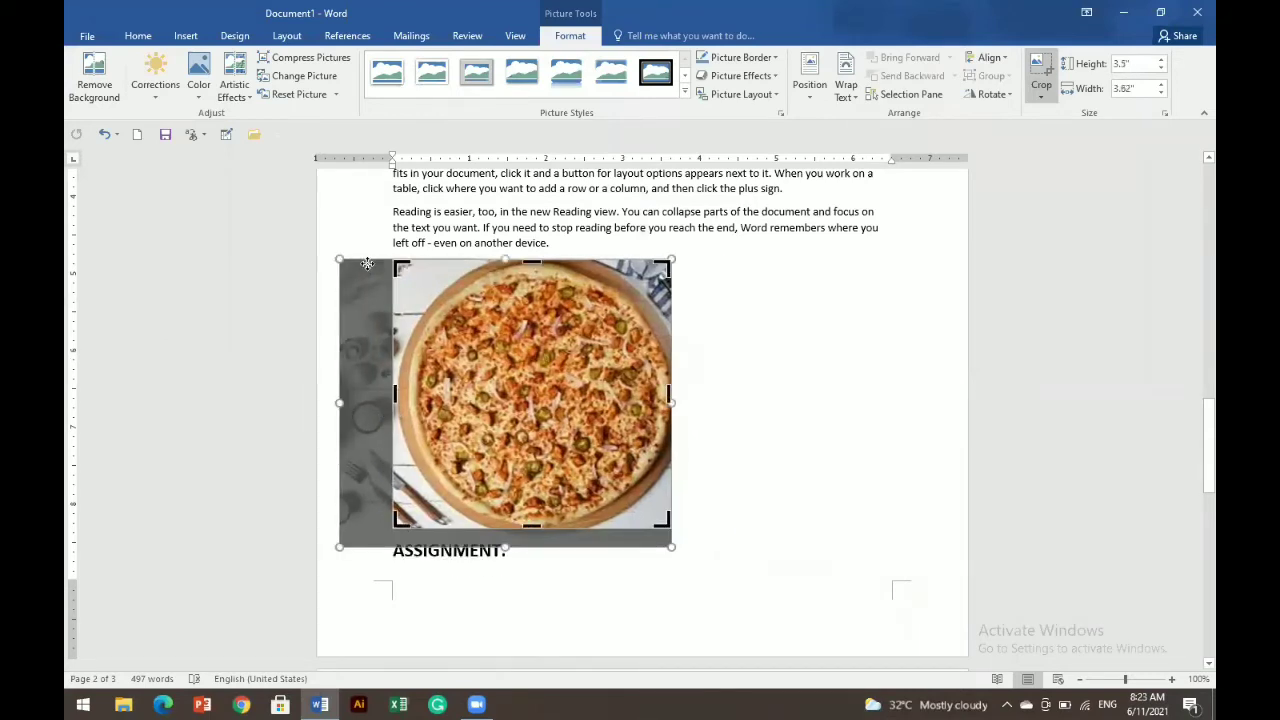
pyautogui.moveTo(398, 266); pyautogui.dragTo(407, 265)
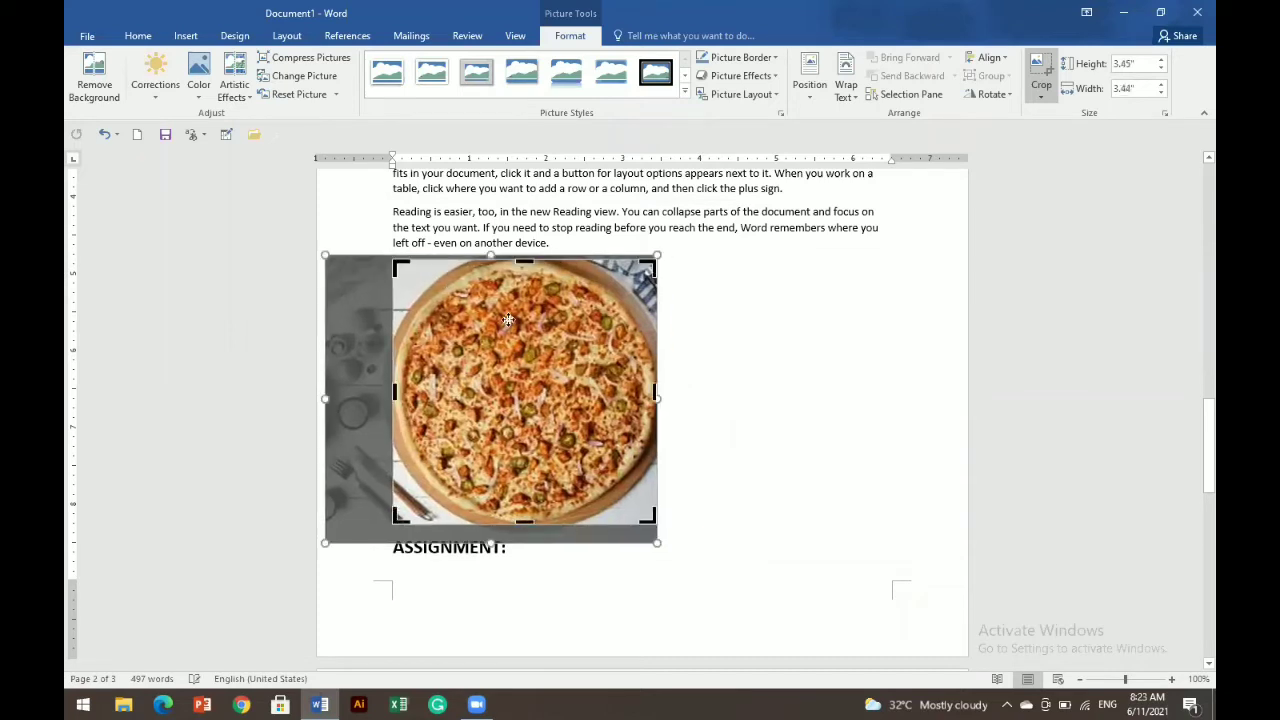
pyautogui.press('Escape')
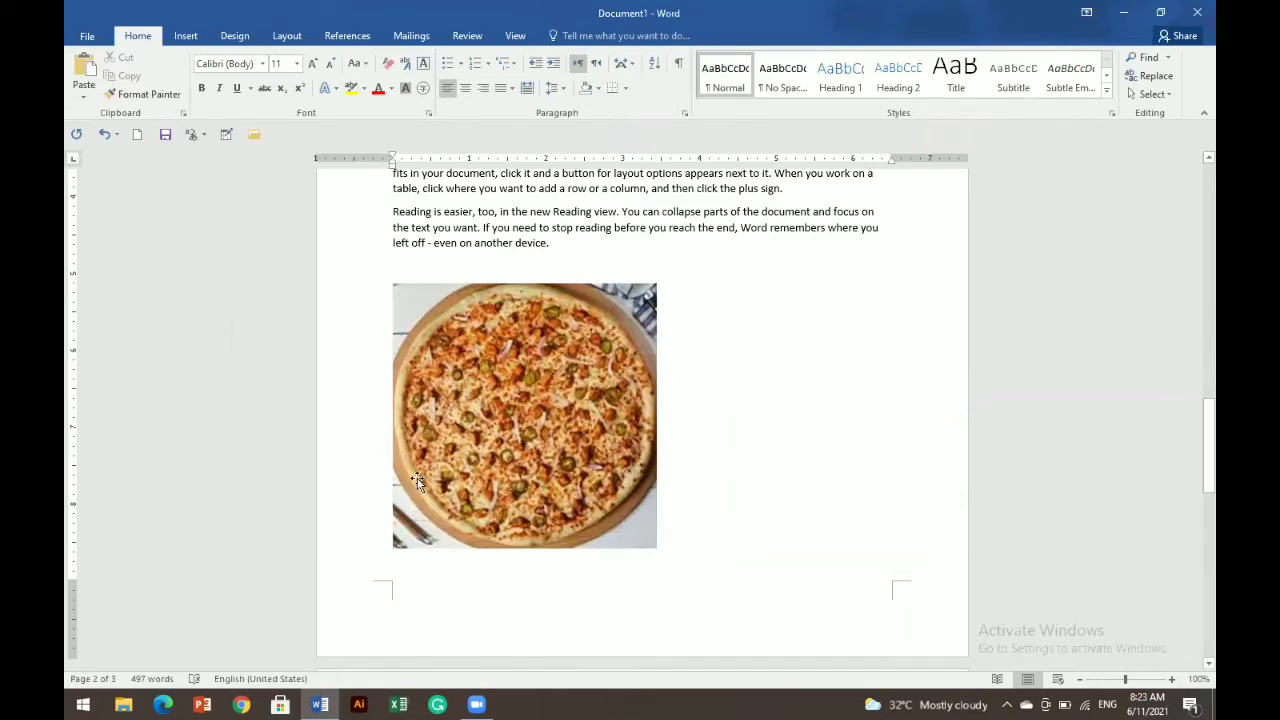
pyautogui.click(487, 436)
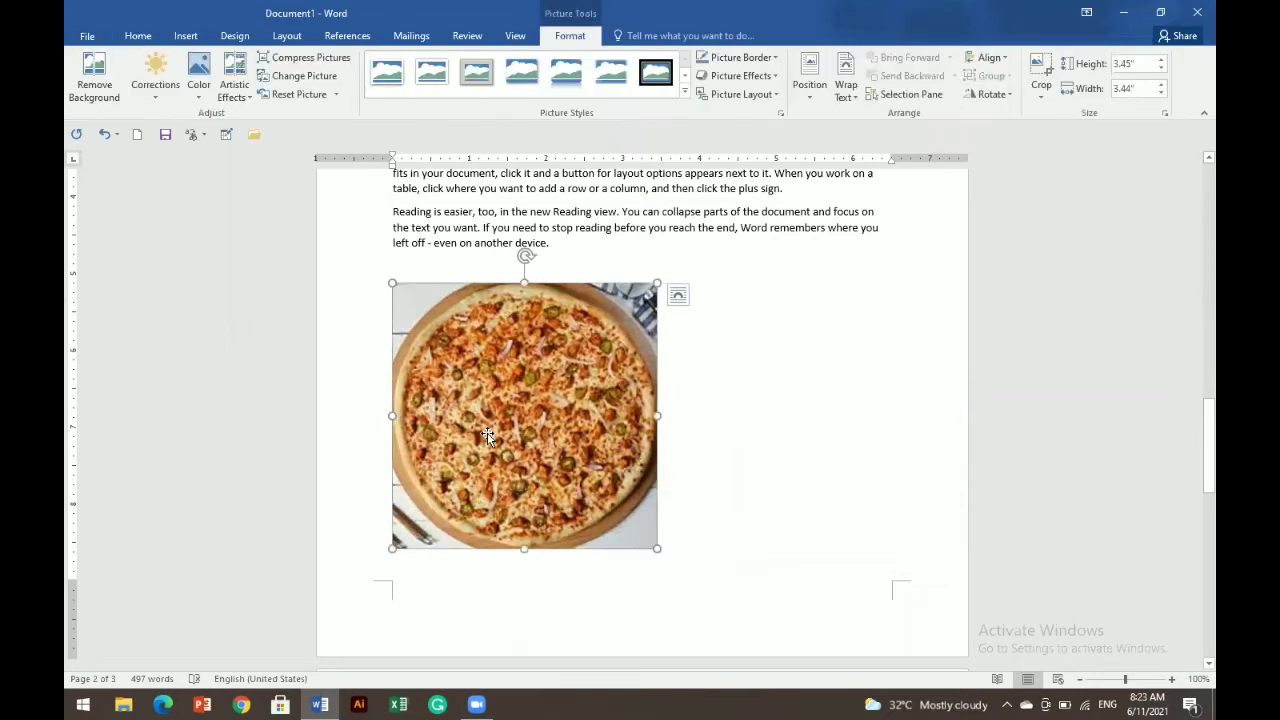
pyautogui.click(725, 507)
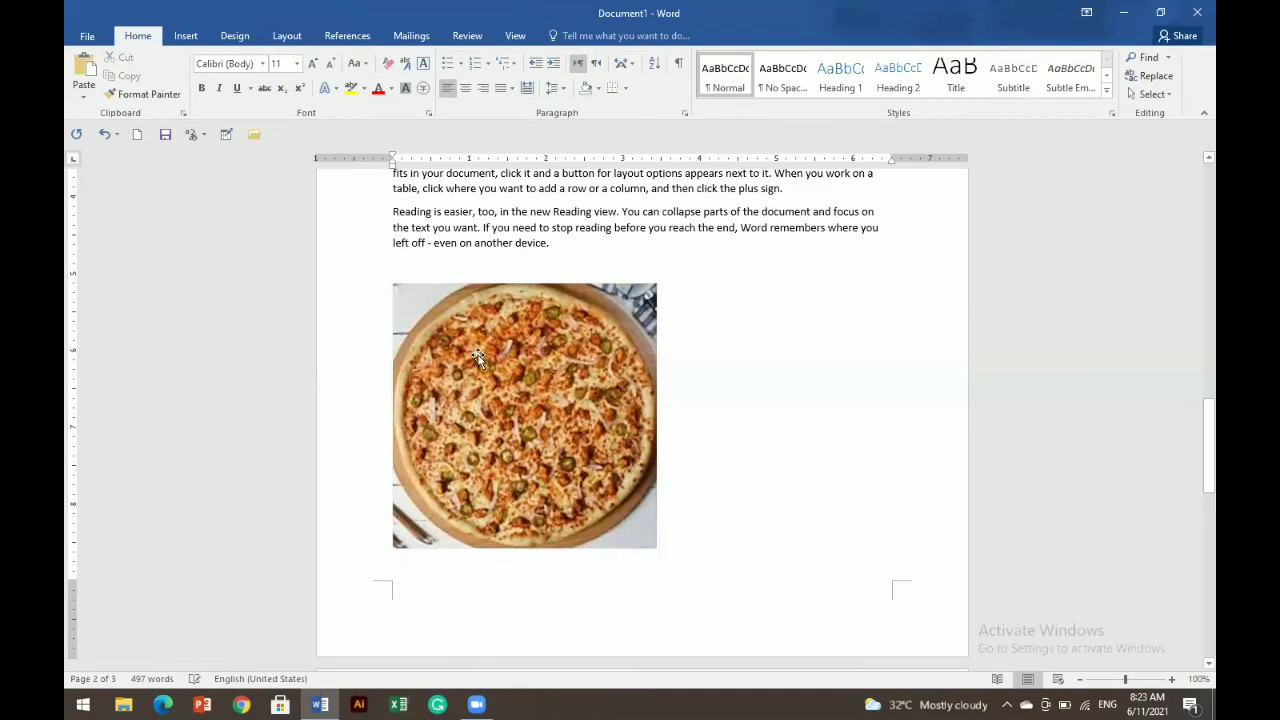
pyautogui.click(185, 36)
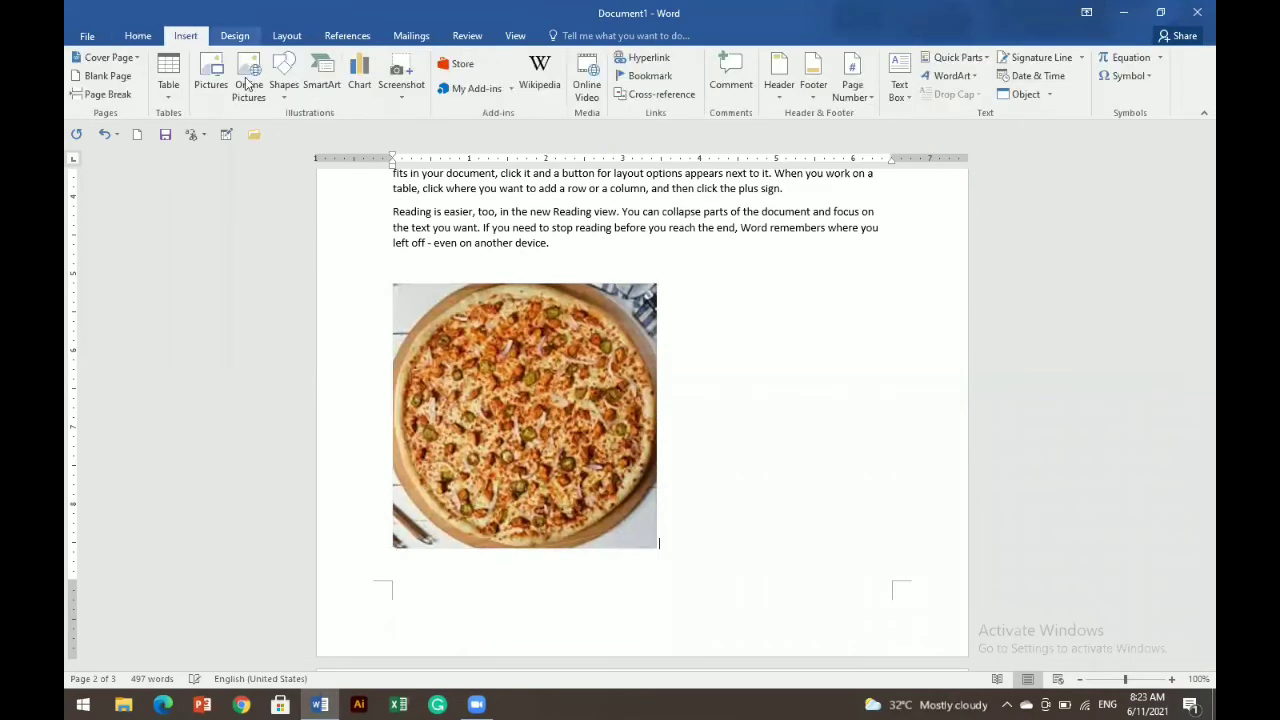
pyautogui.click(211, 72)
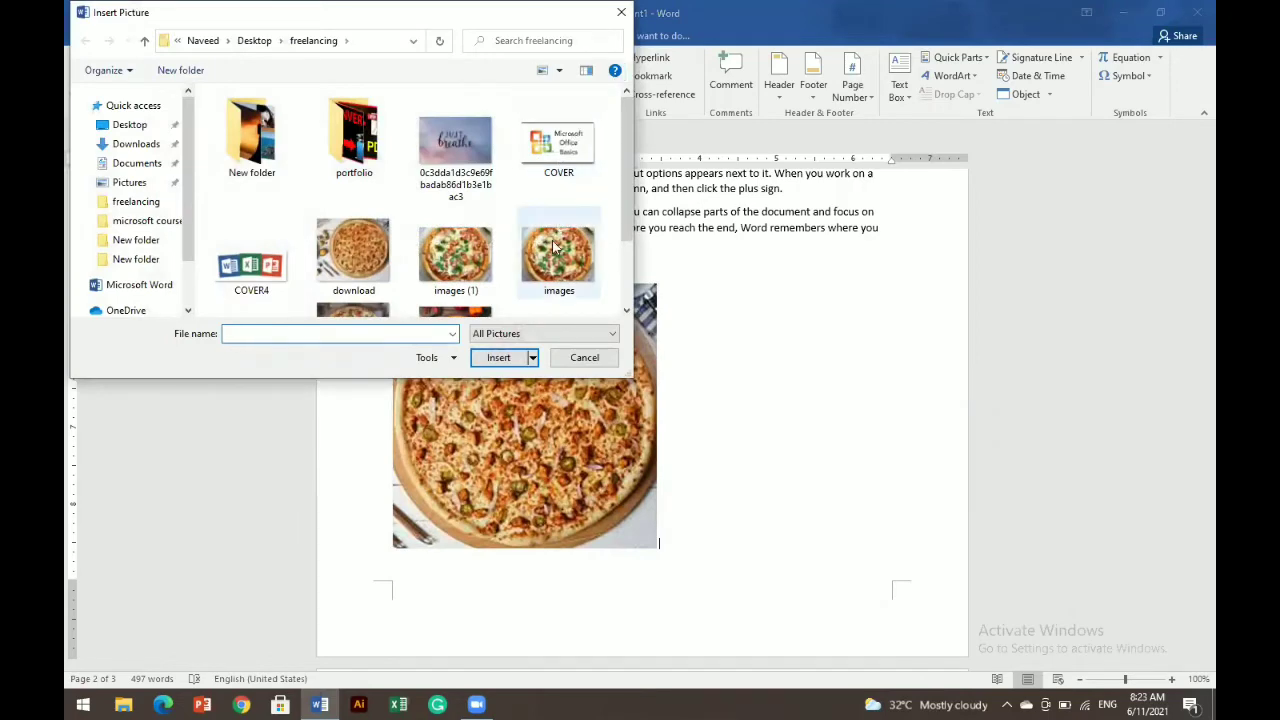
pyautogui.click(585, 358)
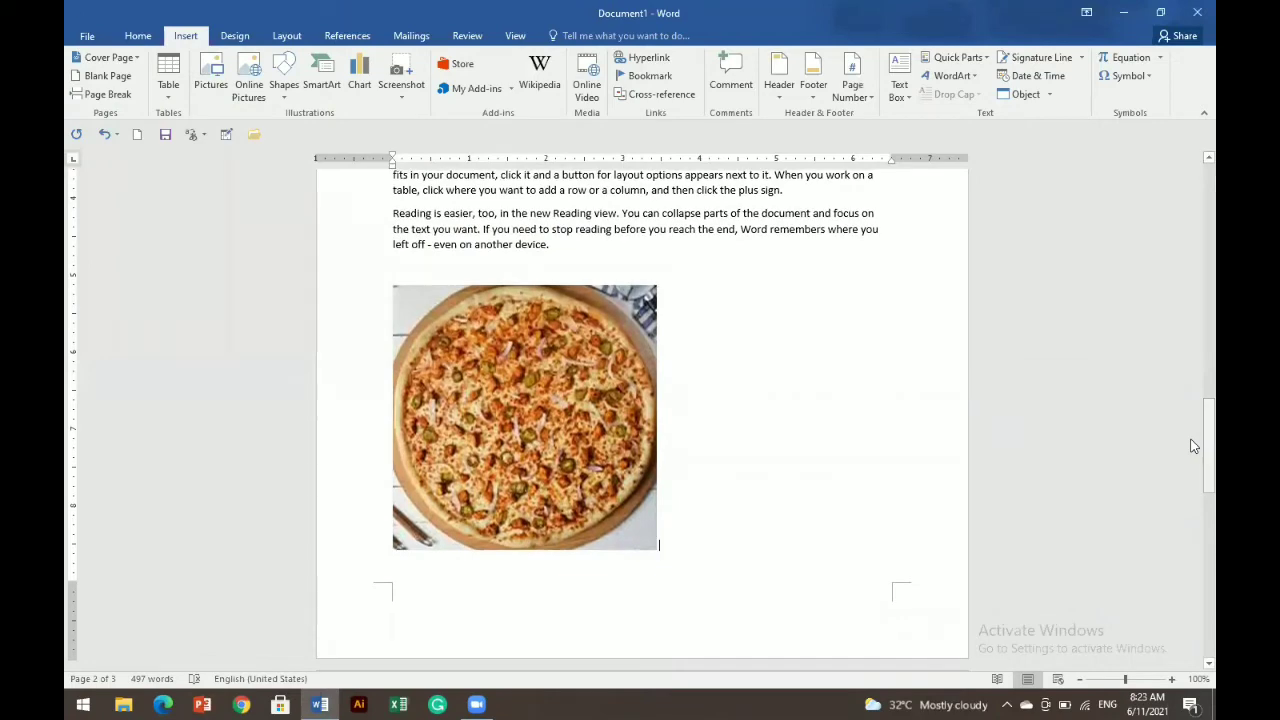
# - Copy the three bold shortcut notes above the "Video provides" paragraph and delete them from there
pyautogui.moveTo(1192, 430); pyautogui.dragTo(1193, 281)
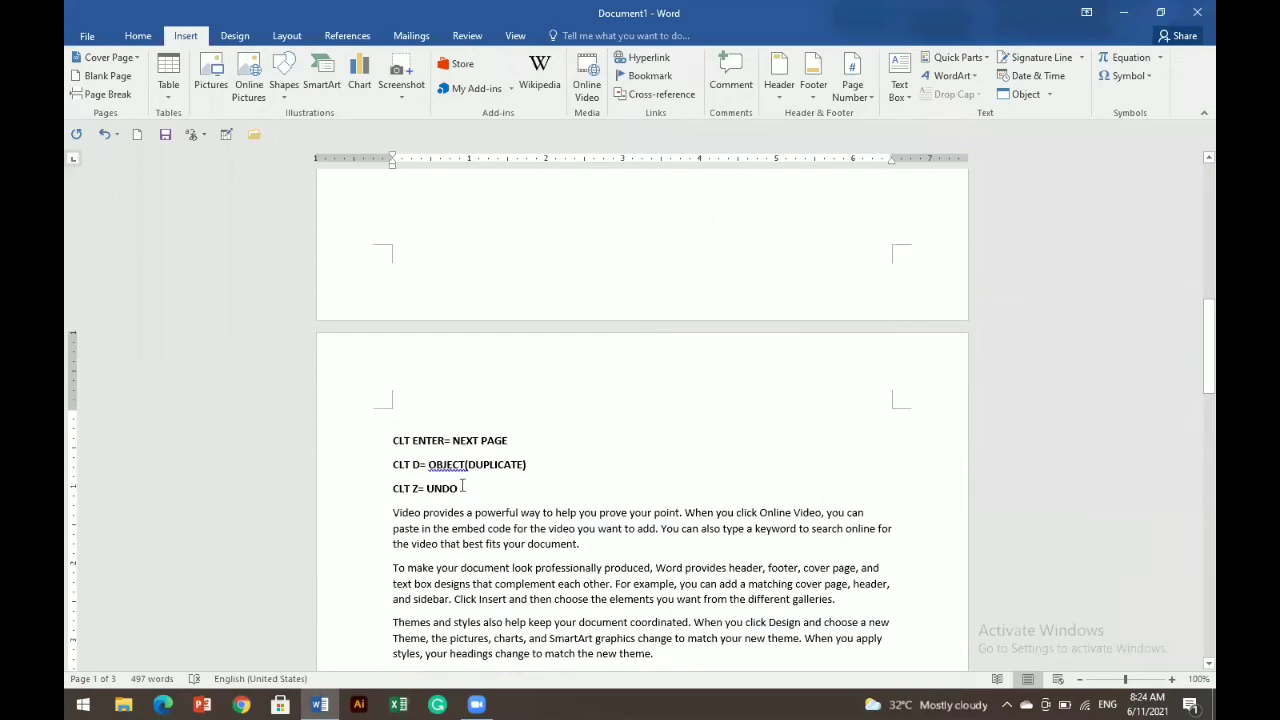
pyautogui.moveTo(457, 488); pyautogui.dragTo(396, 444)
pyautogui.hotkey('ctrl', 'c')
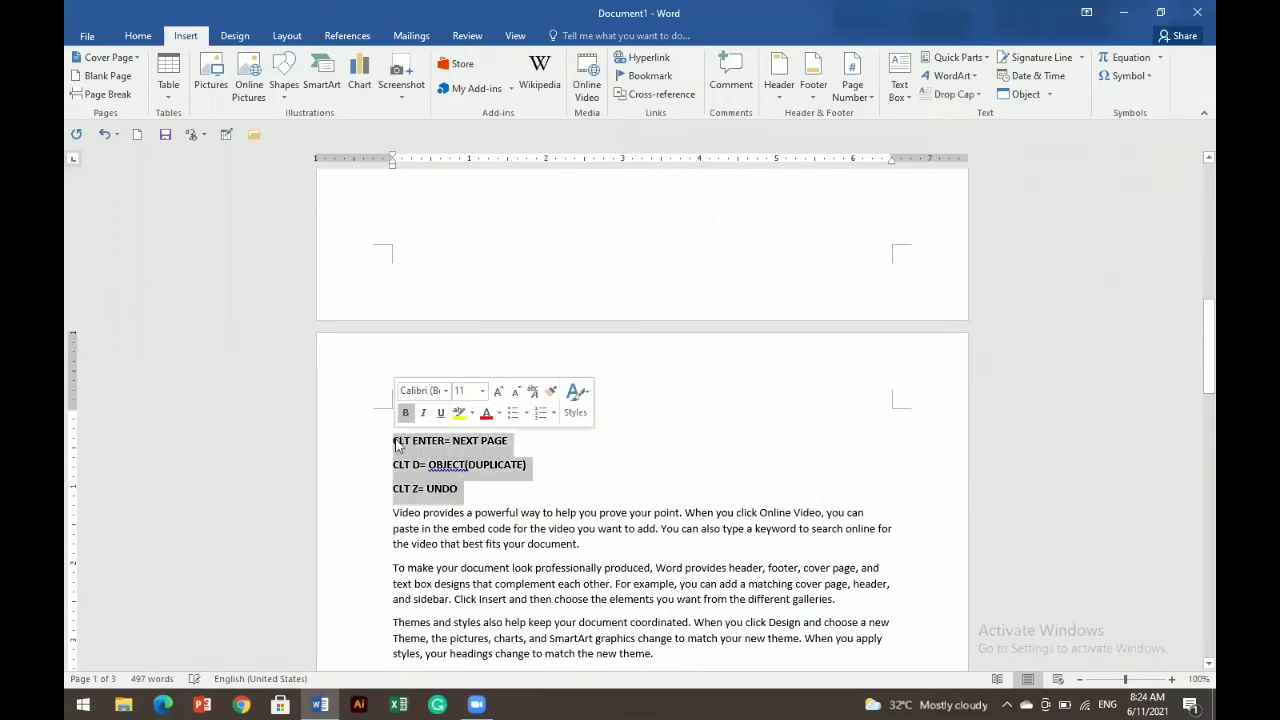
pyautogui.press('Delete')
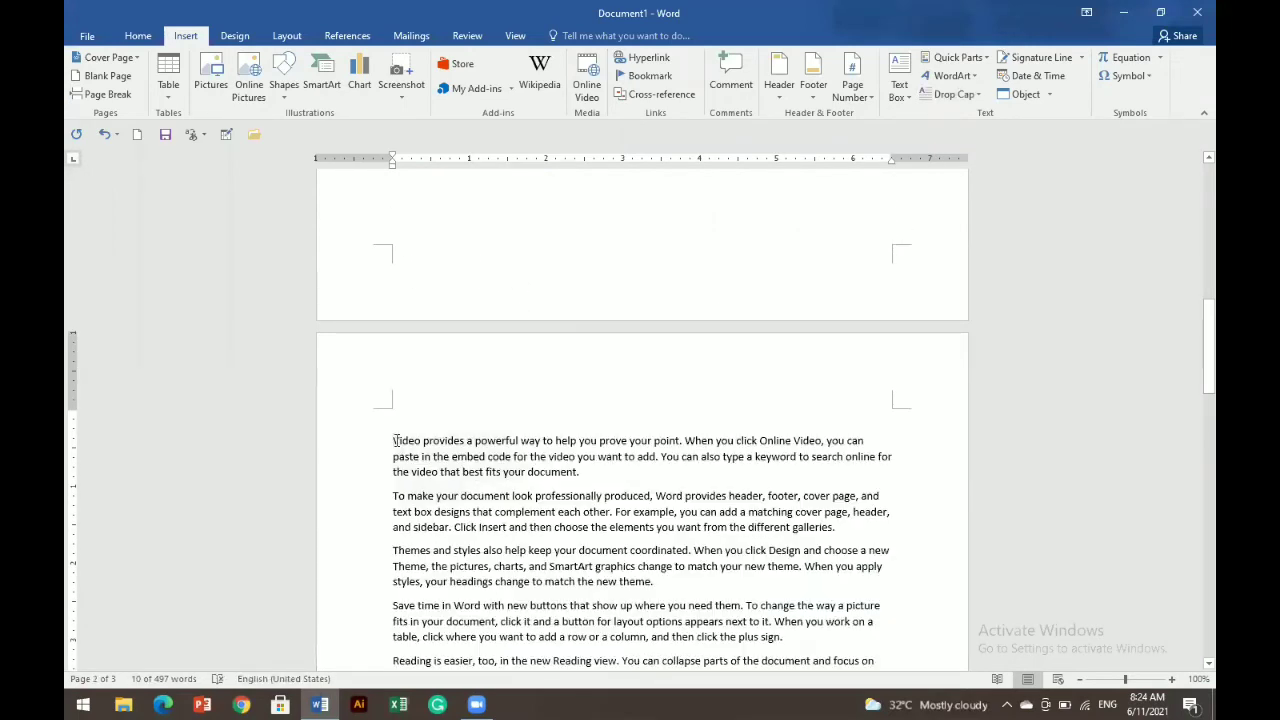
# - Insert blank lines before "ASSIGNMENT:" to push the assignment text onto the following page
pyautogui.scroll(-12, 1190, 480)
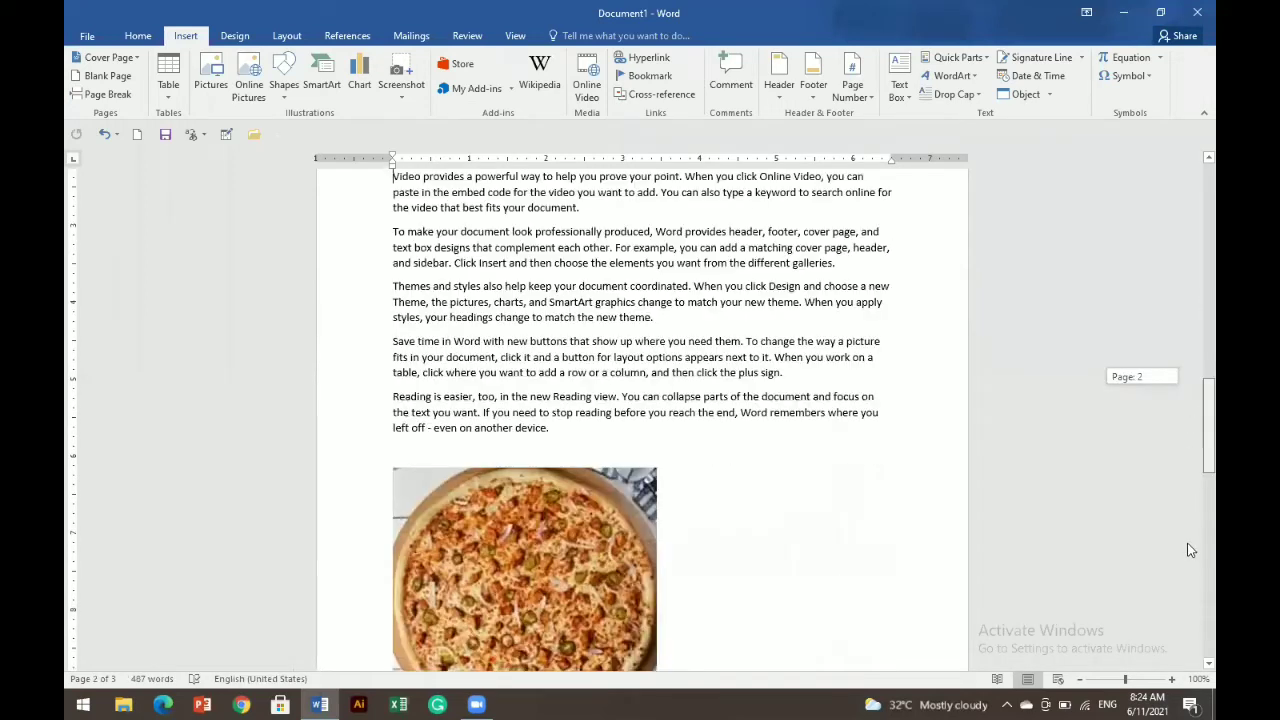
pyautogui.scroll(2, 1184, 530)
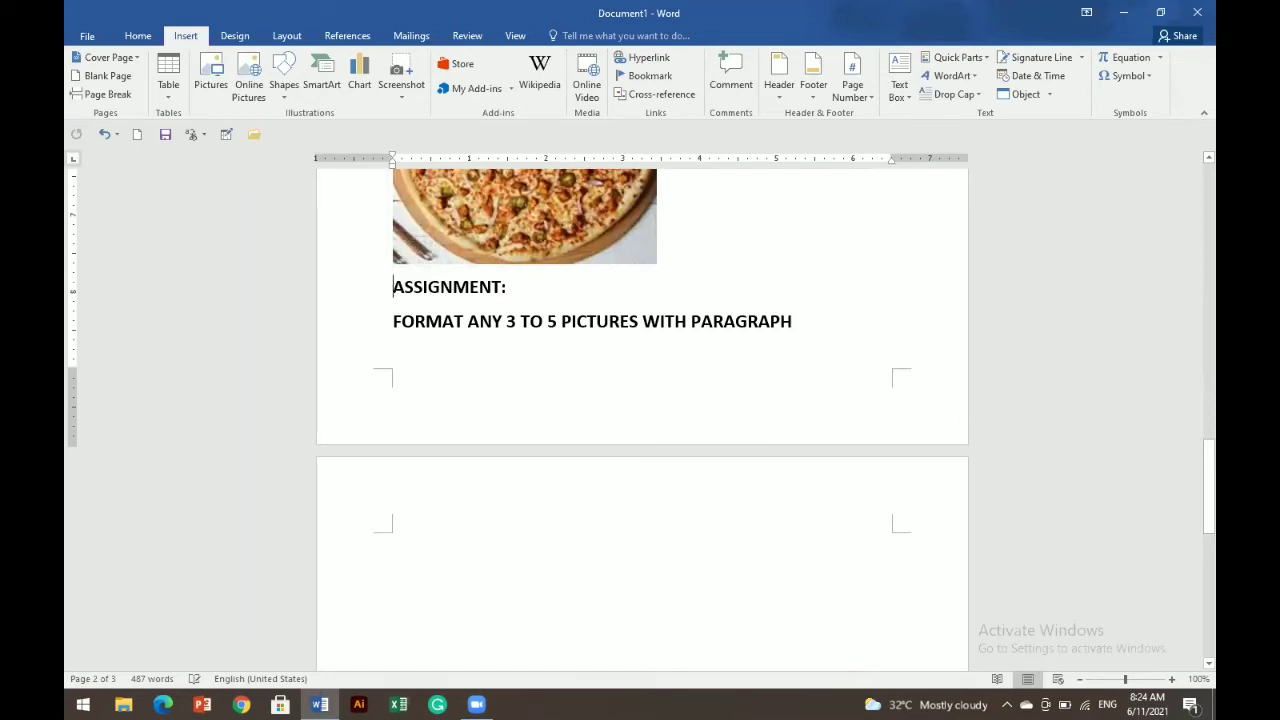
pyautogui.press('Return')
pyautogui.press('Return')
pyautogui.press('Return')
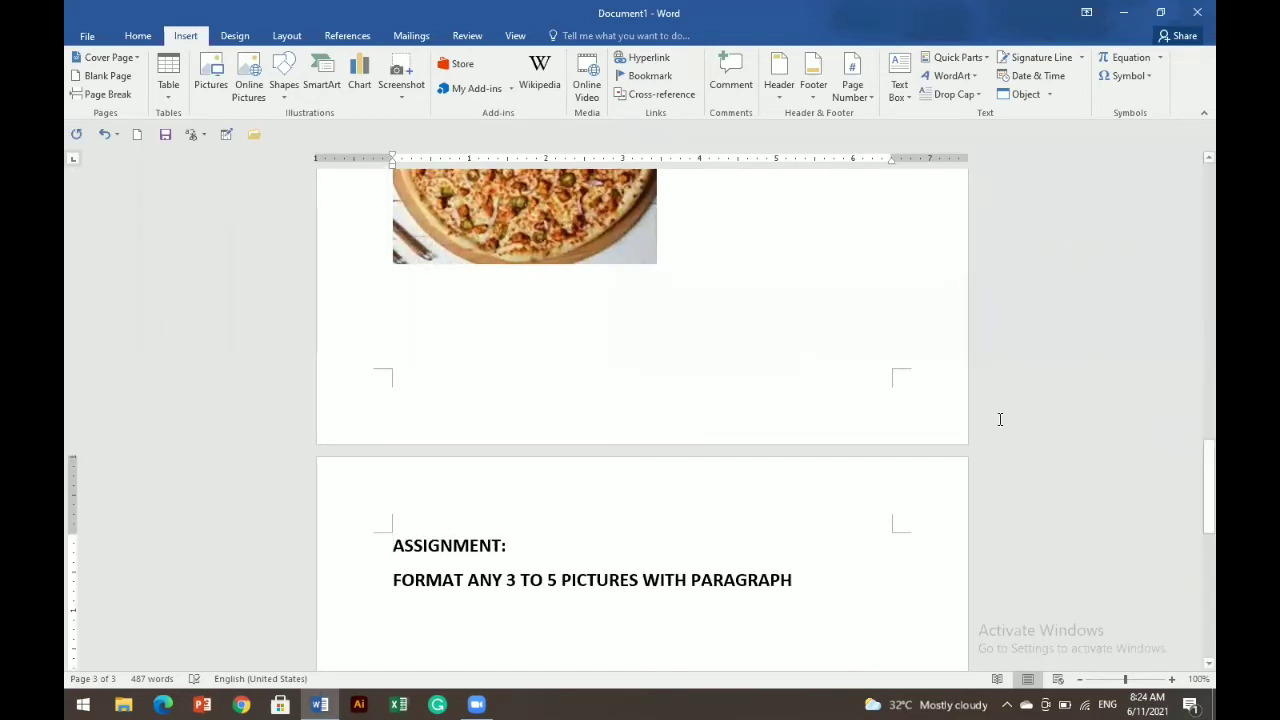
# - Paste the copied shortcut notes on a new line below "FORMAT ANY 3 TO 5 PICTURES WITH PARAGRAPH"
pyautogui.moveTo(1208, 490); pyautogui.dragTo(1208, 572)
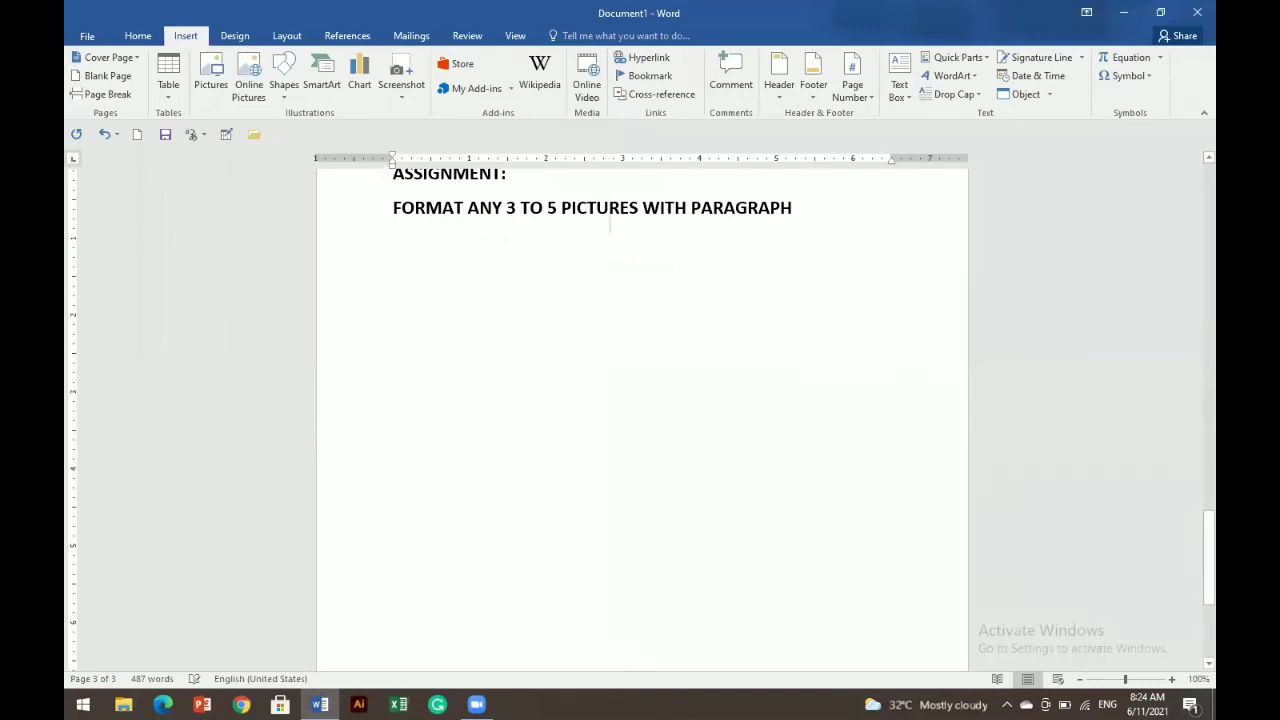
pyautogui.click(800, 207)
pyautogui.press('Return')
pyautogui.hotkey('ctrl', 'v')
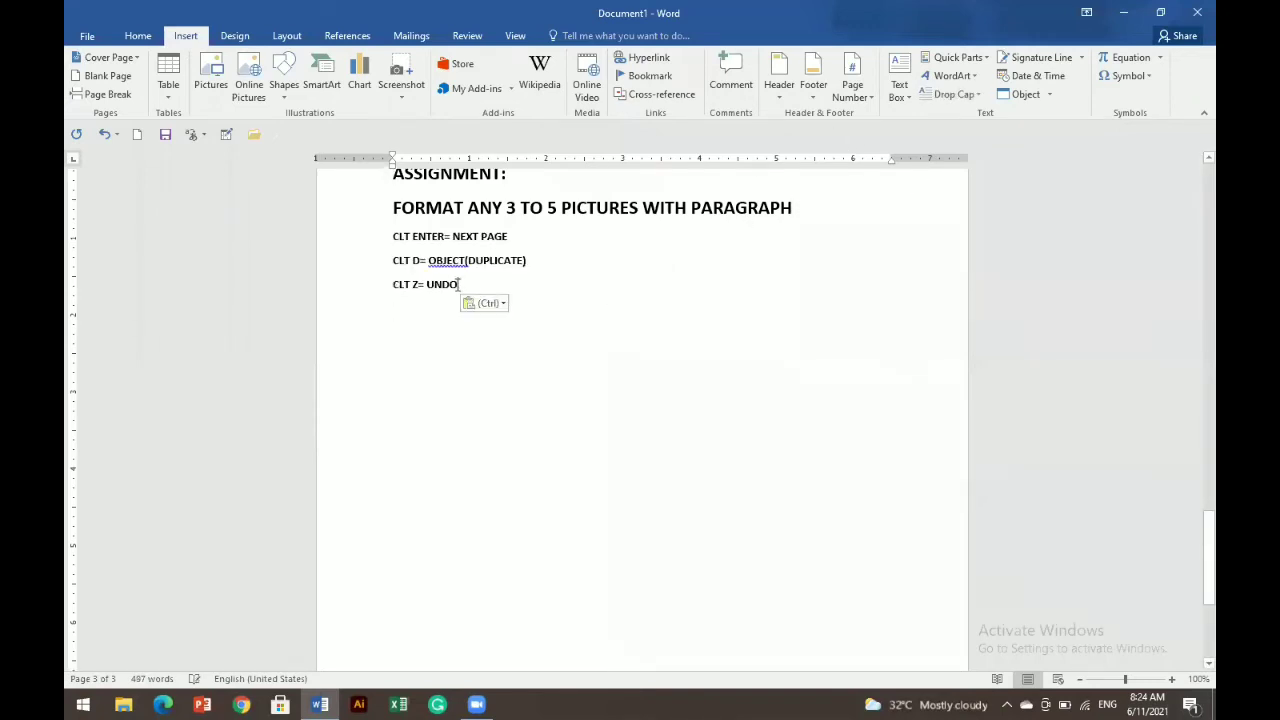
# - Add the lines "CLT X= CUT", "CLT C= COPY" and "CLT P= PASTE" below the "CLT Z= UNDO" note
pyautogui.press('Return')
pyautogui.write('CLT X= C')
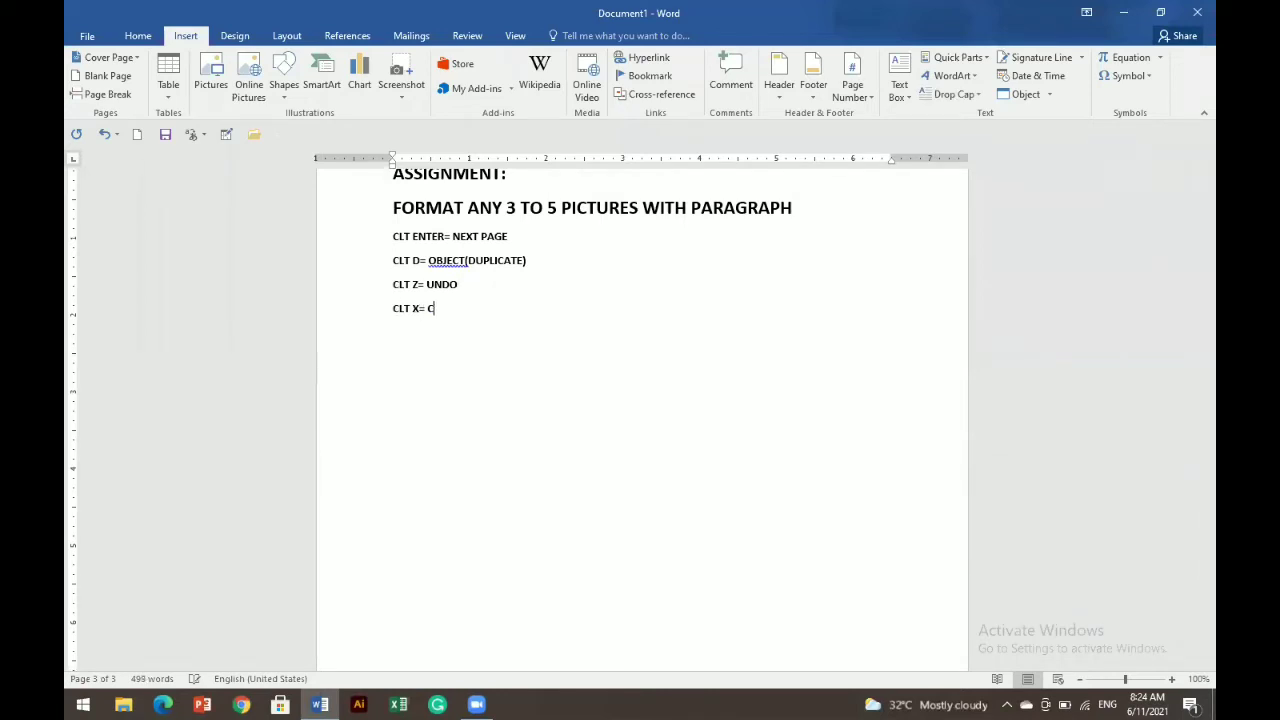
pyautogui.write('UT')
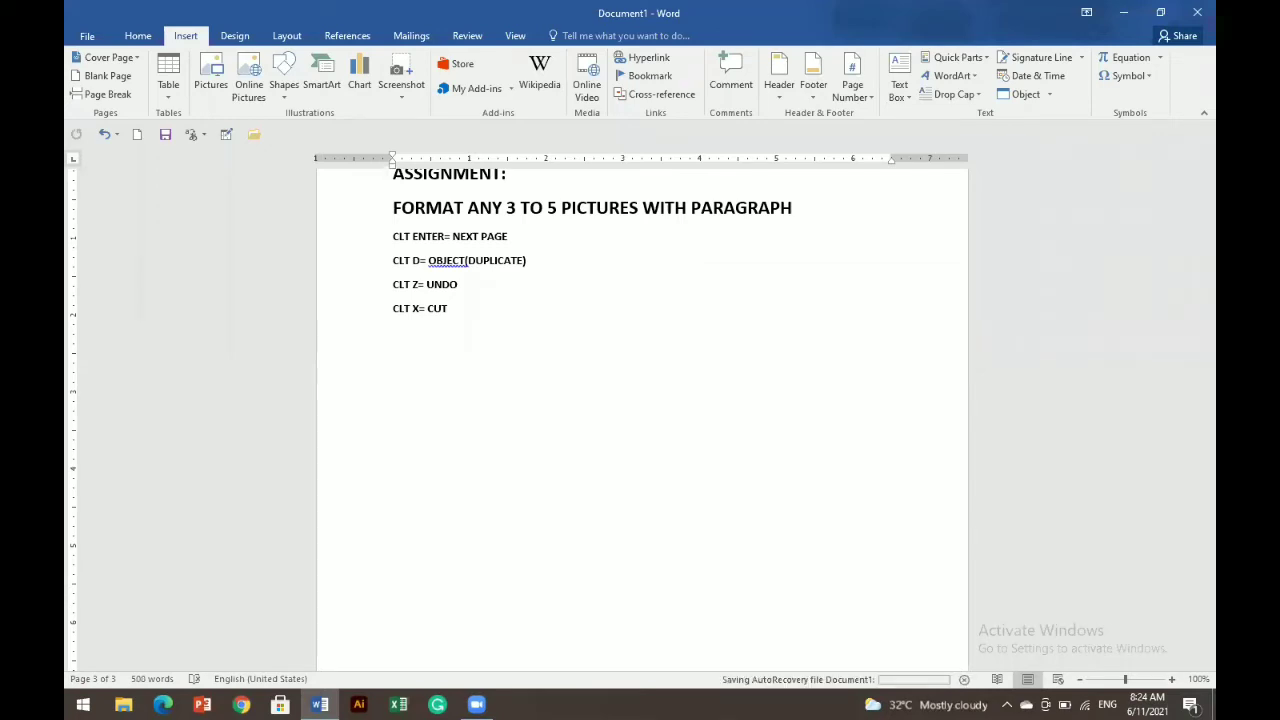
pyautogui.press('Return')
pyautogui.write('CLT ')
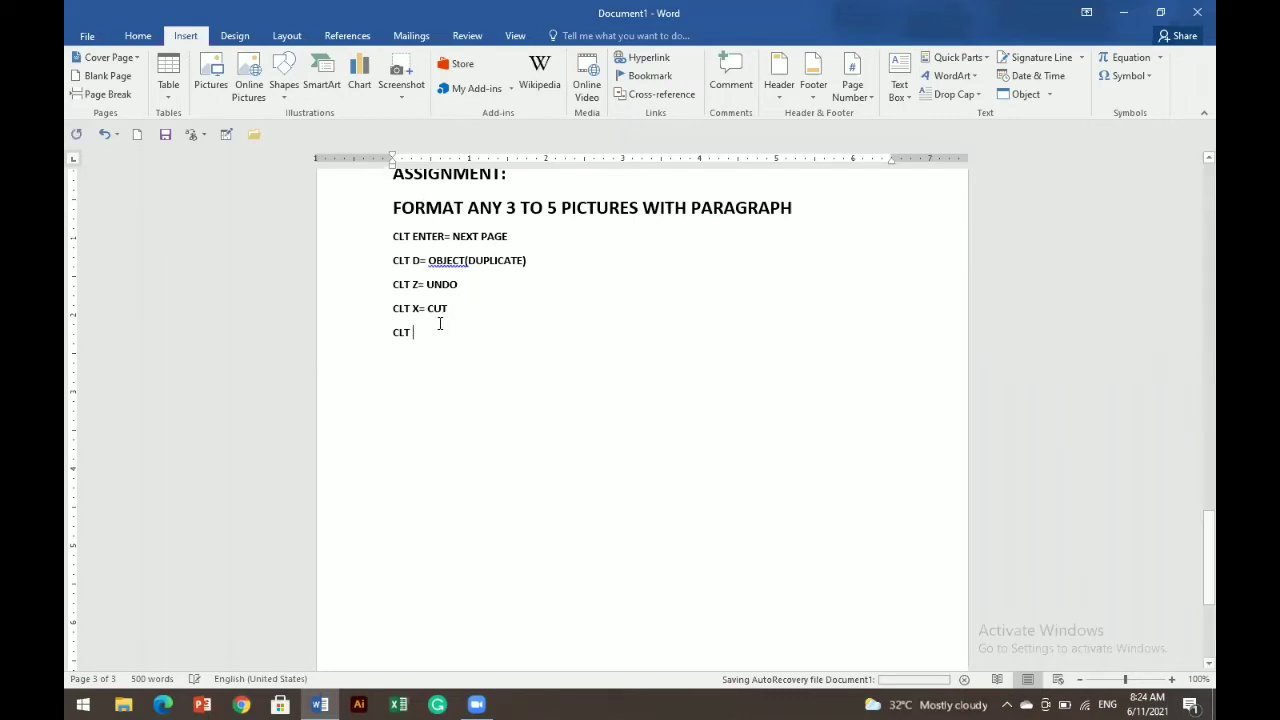
pyautogui.write('C= COP')
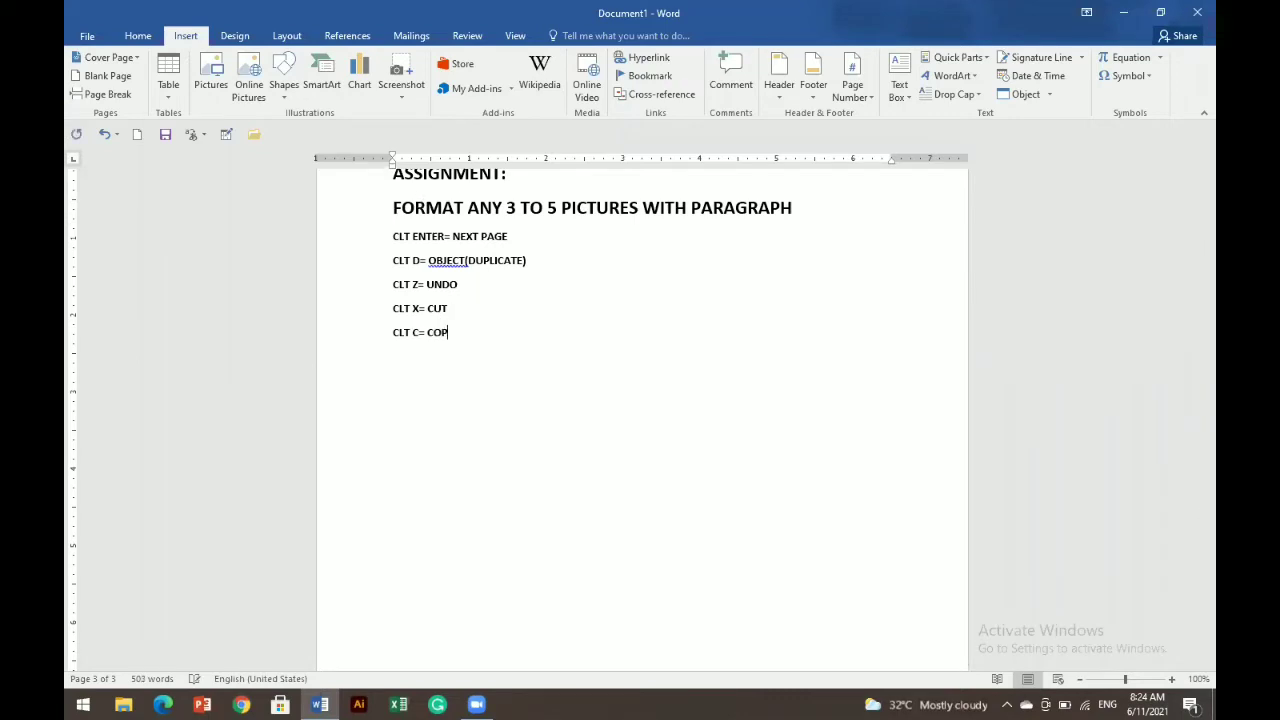
pyautogui.write('Y')
pyautogui.press('Return')
pyautogui.write('CLT P= PASTE')
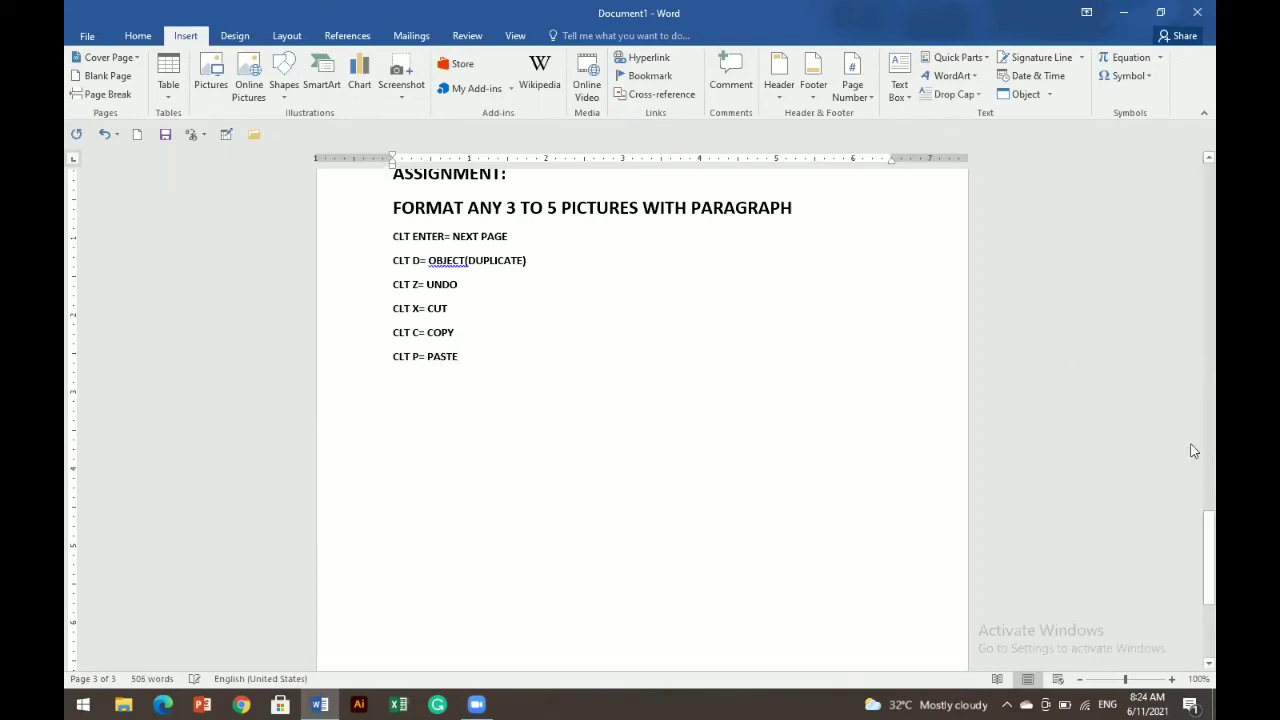
# - Draw a vertical scroll shape about 2.93" high by 2.5" wide to the right of the pizza picture
pyautogui.scroll(5, 1193, 510)
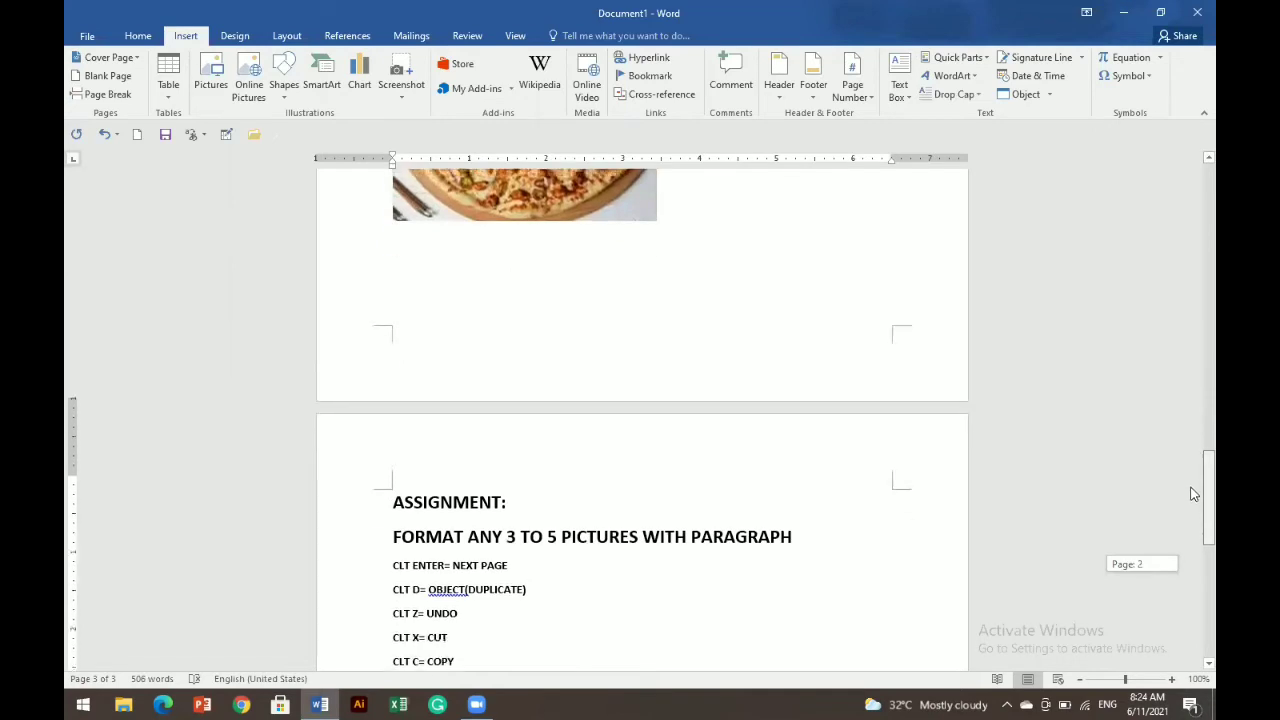
pyautogui.moveTo(1193, 494)
pyautogui.mouseDown()
pyautogui.moveTo(1192, 455)
pyautogui.moveTo(1191, 471)
pyautogui.mouseUp()
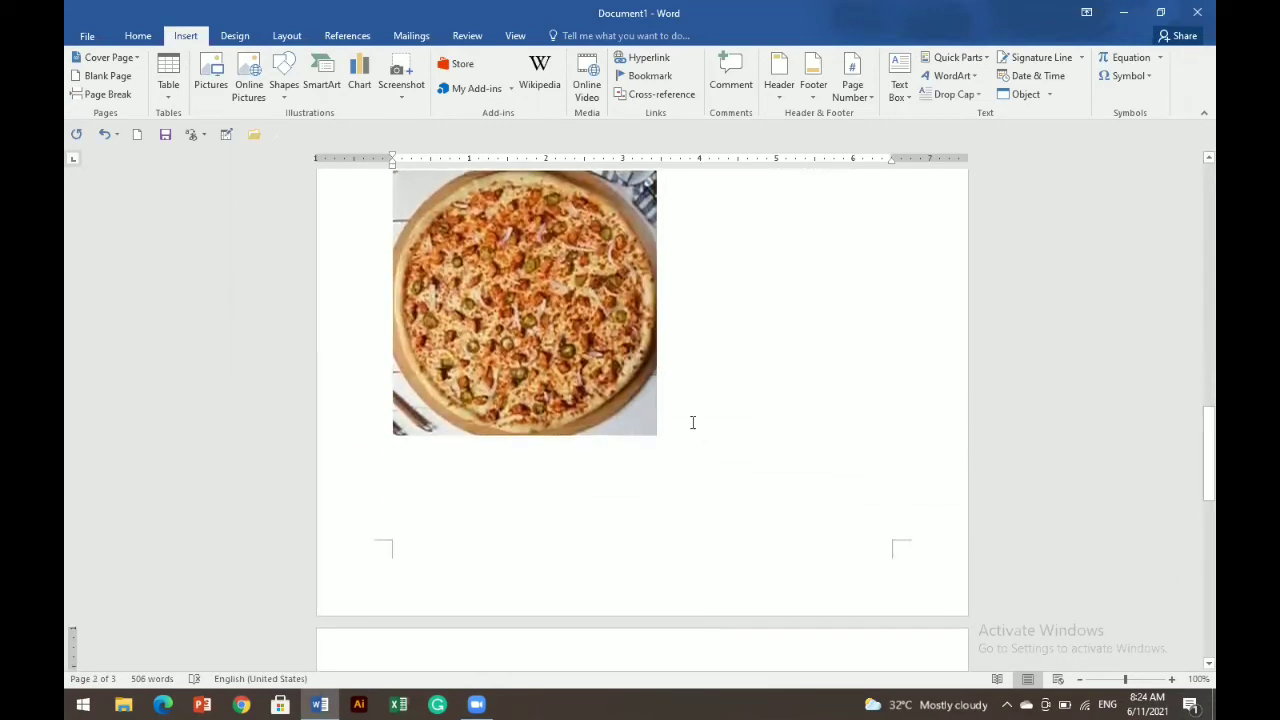
pyautogui.click(280, 88)
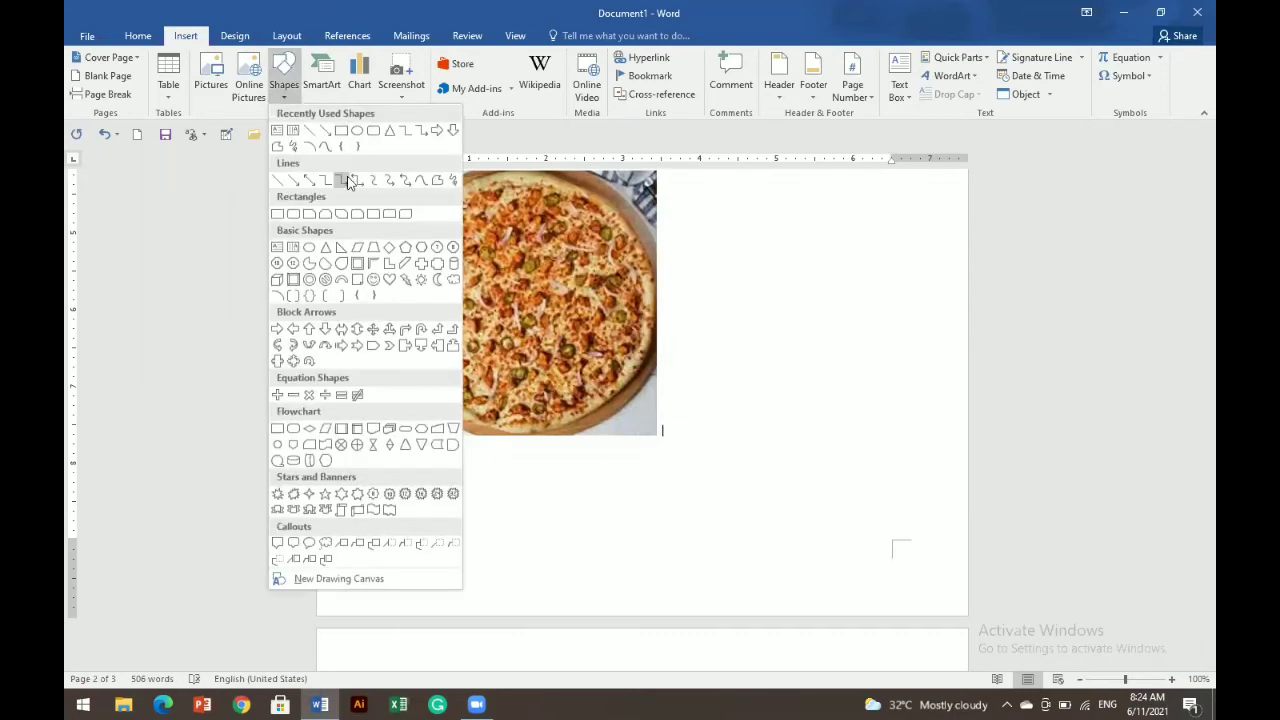
pyautogui.click(342, 511)
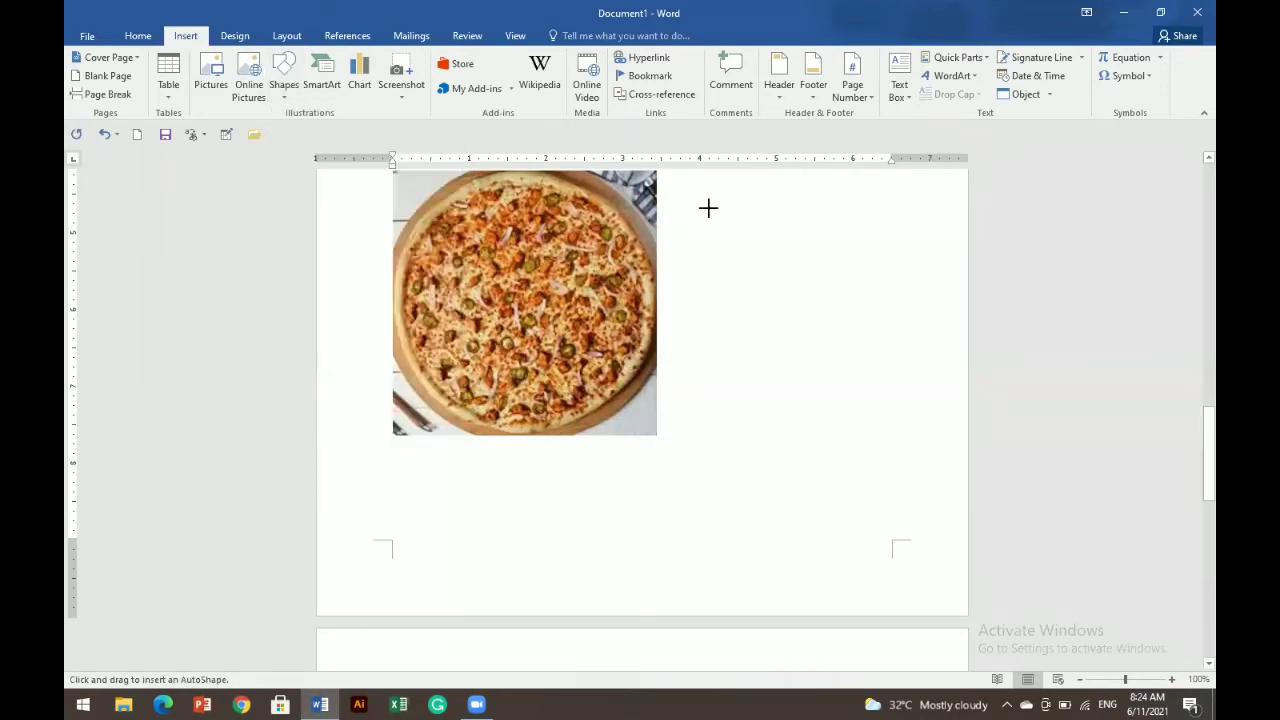
pyautogui.moveTo(700, 197)
pyautogui.mouseDown()
pyautogui.moveTo(800, 403)
pyautogui.moveTo(892, 423)
pyautogui.mouseUp()
# - Try moving the pizza picture up into the "Reading is easier" paragraph, and undo the move
pyautogui.moveTo(1208, 493); pyautogui.dragTo(1206, 434)
pyautogui.scroll(2, 1001, 563)
pyautogui.moveTo(537, 456); pyautogui.dragTo(508, 293)
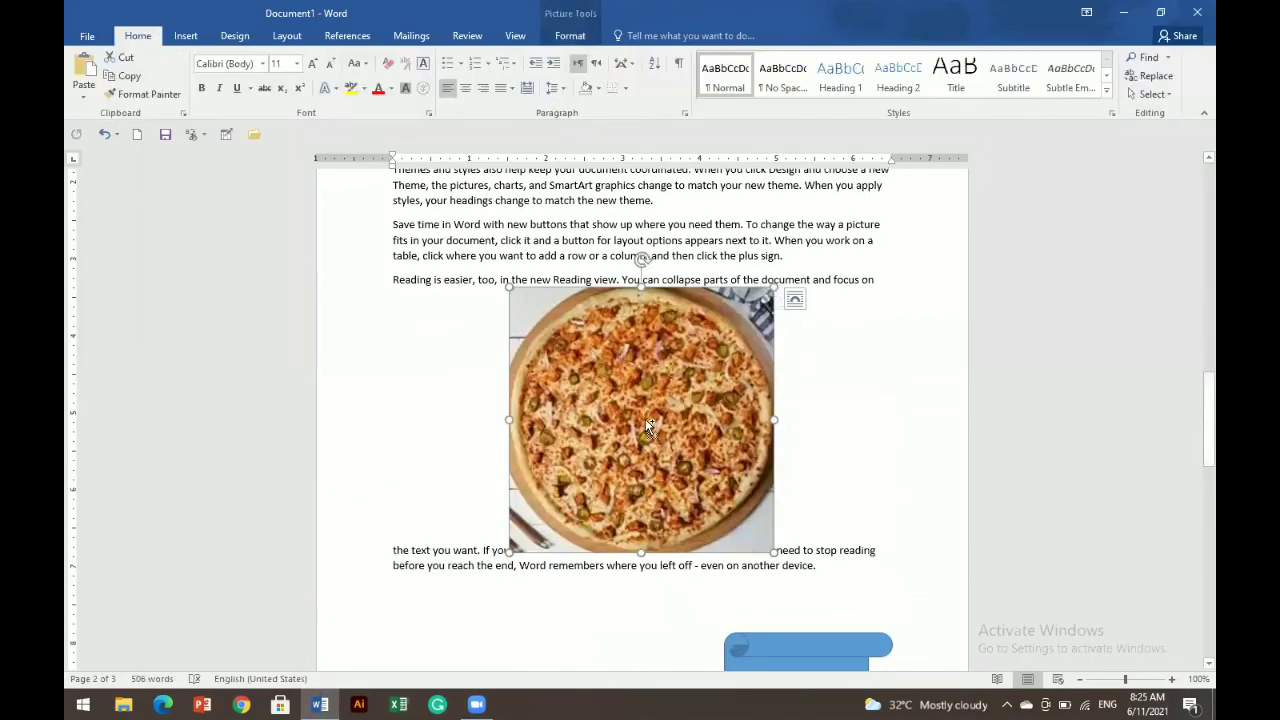
pyautogui.hotkey('ctrl', 'z')
# - Fill the vertical scroll shape with the picture file "COVER" from the freelancing folder
pyautogui.click(786, 456)
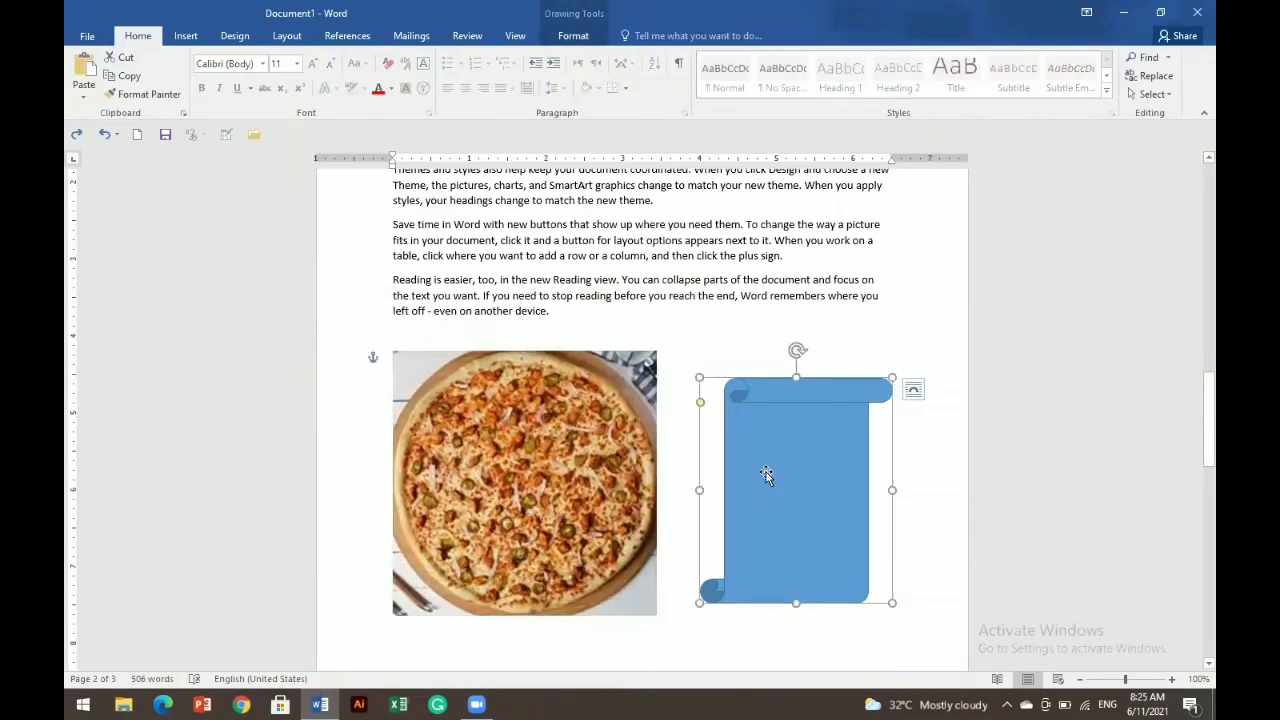
pyautogui.click(575, 36)
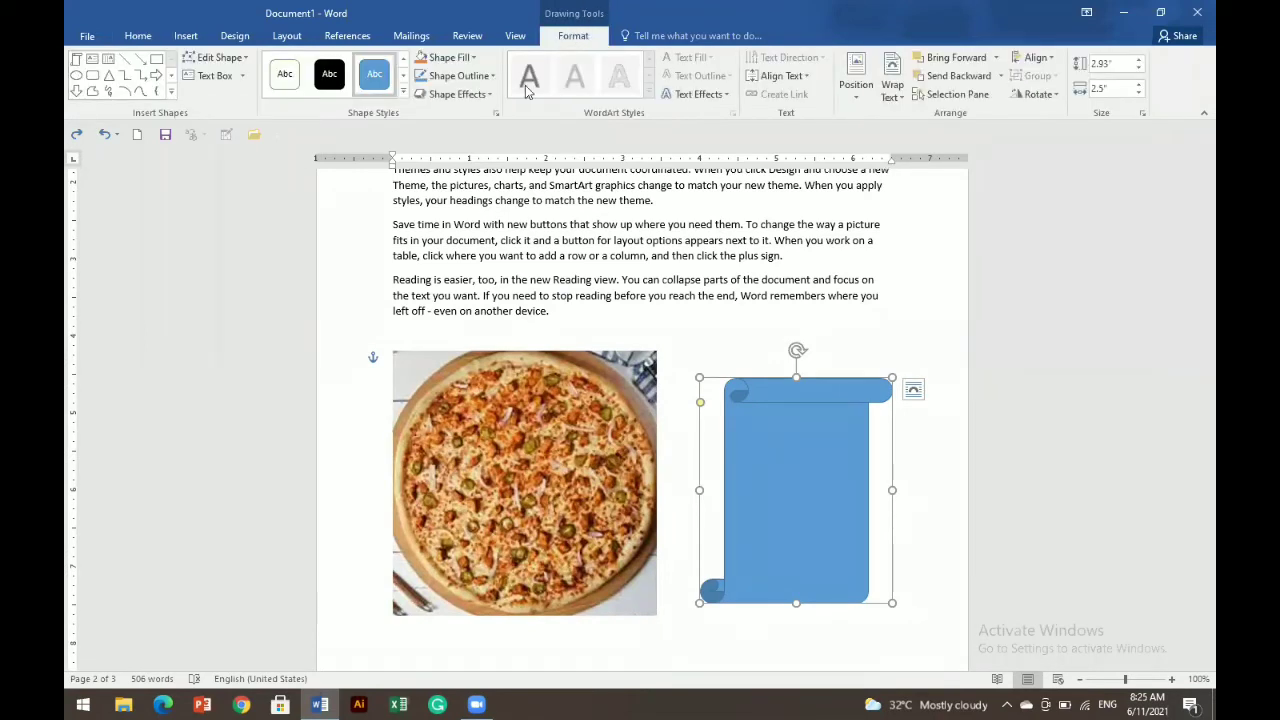
pyautogui.click(465, 66)
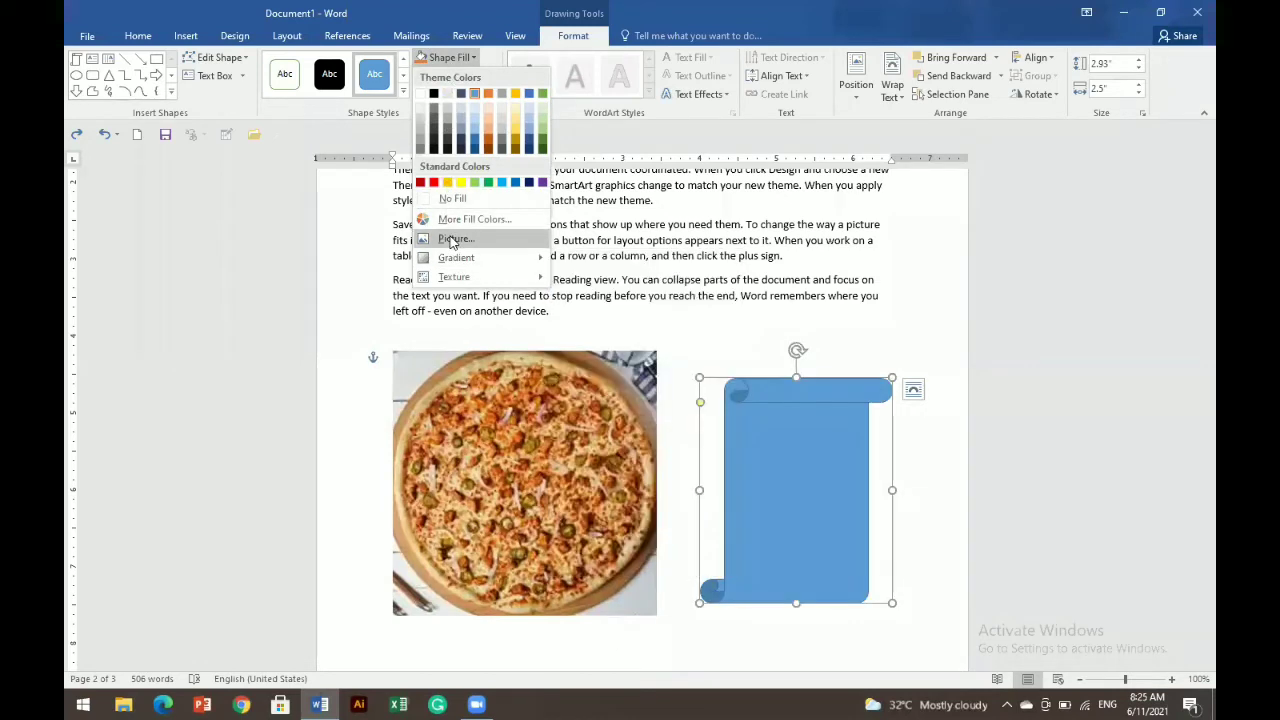
pyautogui.click(531, 248)
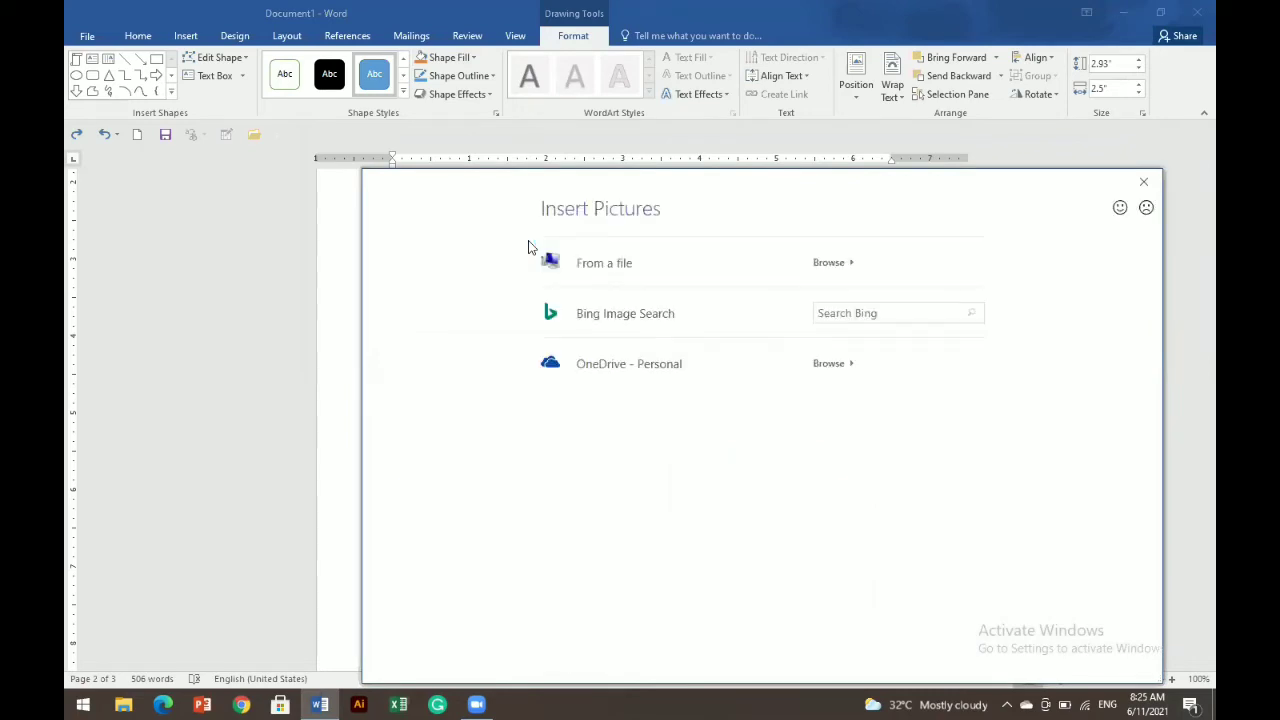
pyautogui.click(590, 276)
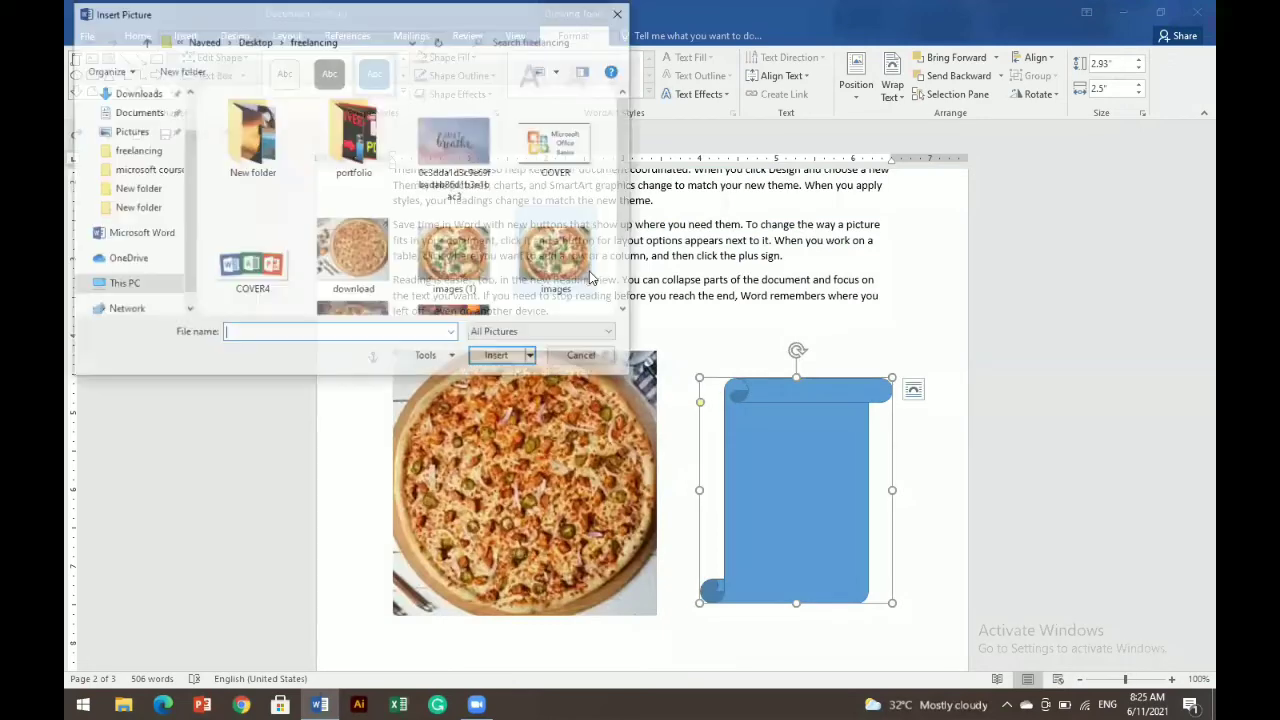
pyautogui.click(555, 148)
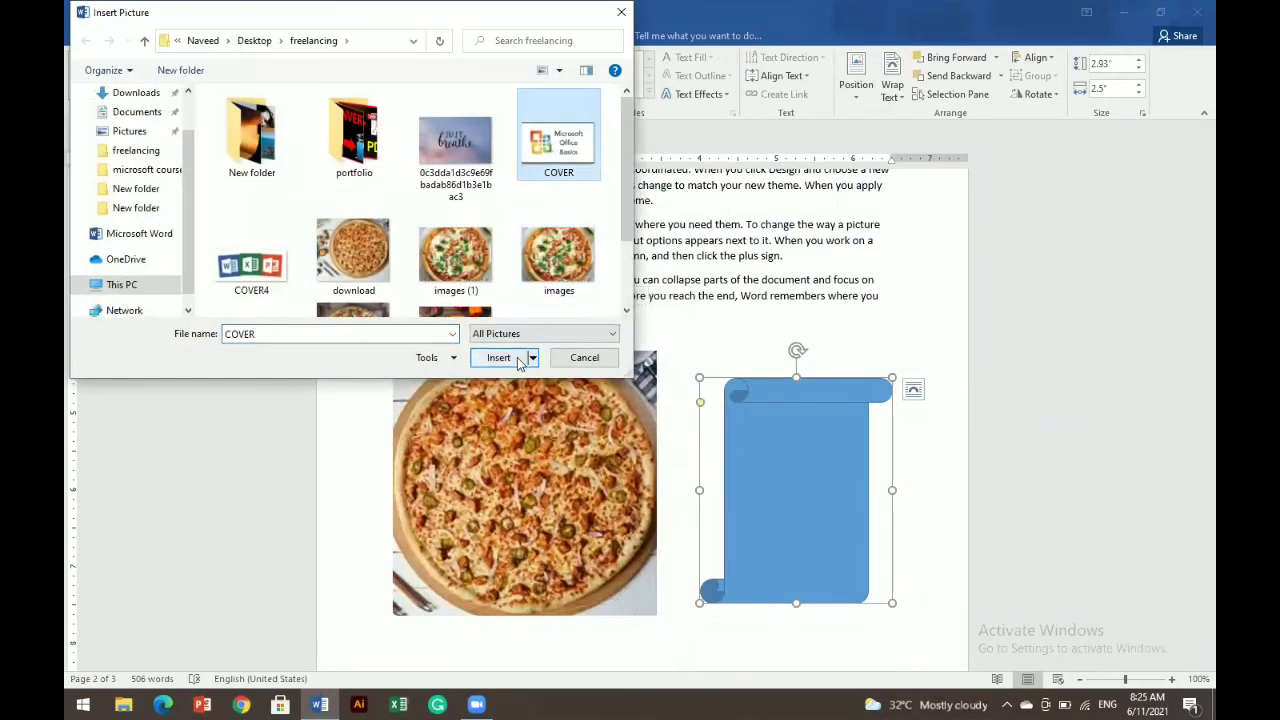
pyautogui.click(512, 358)
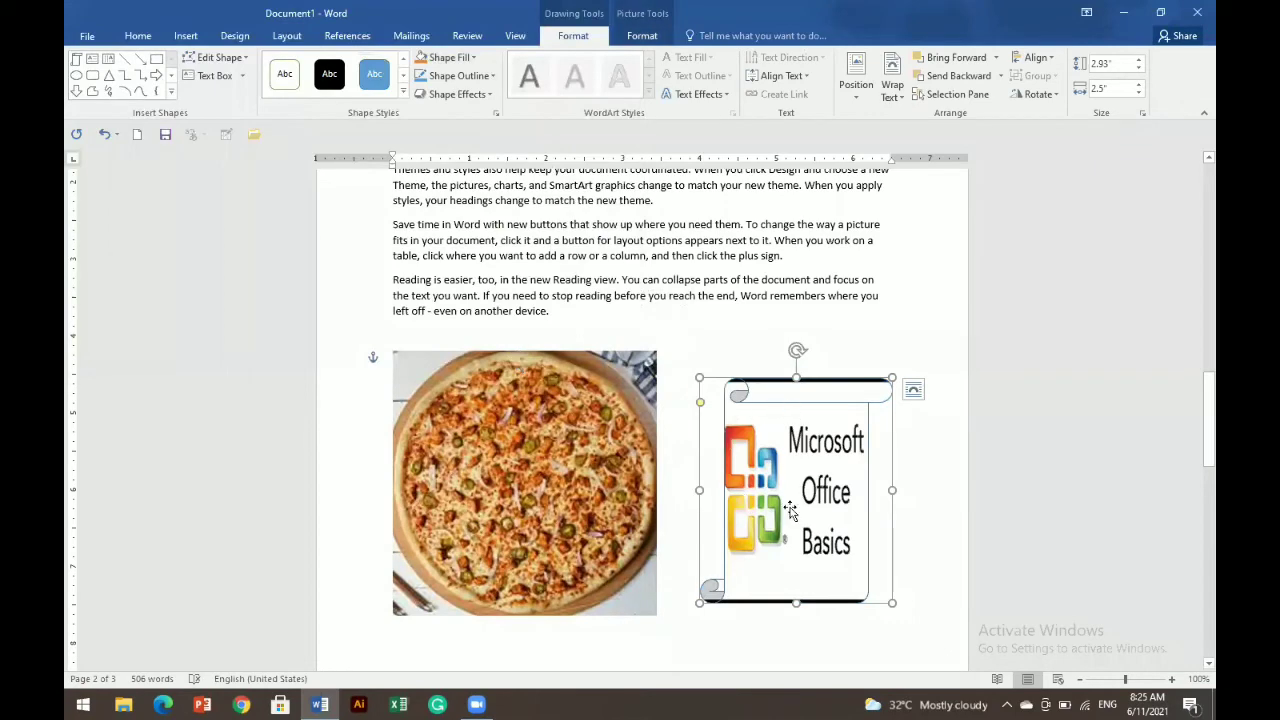
pyautogui.click(734, 632)
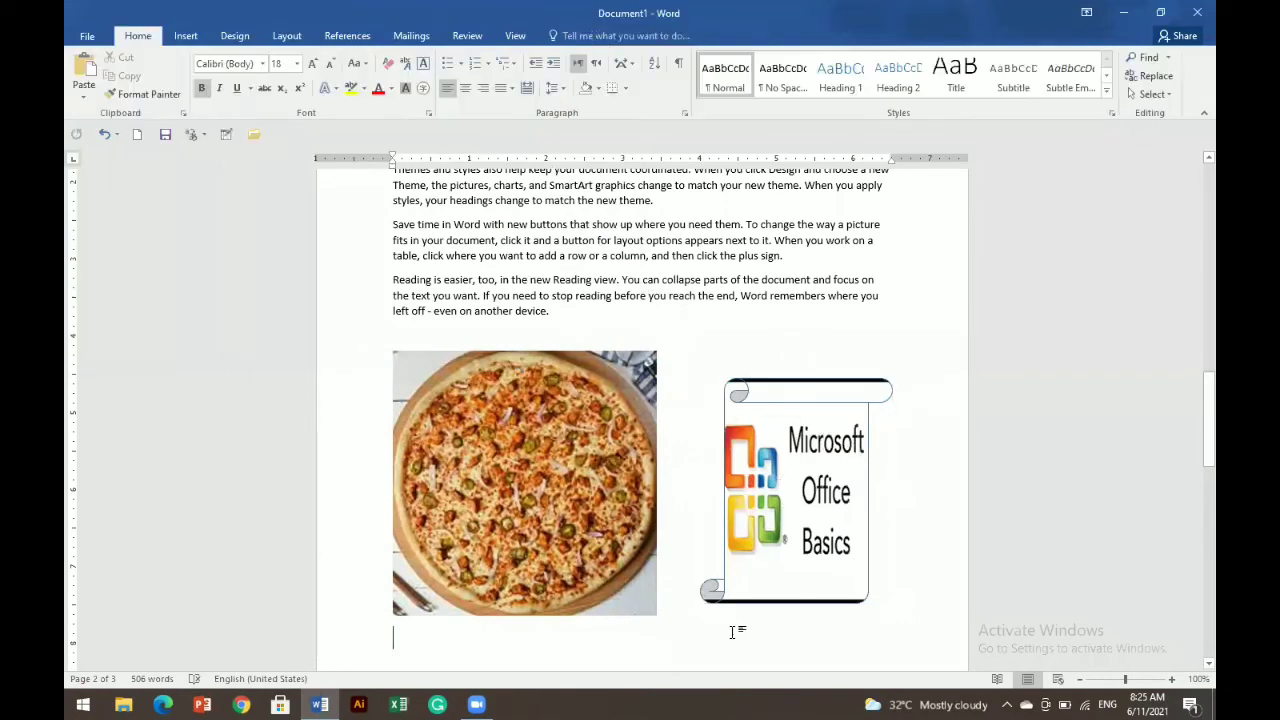
# - Draw a 6-point star in the upper left of page 3, above the assignment text
pyautogui.moveTo(1194, 409)
pyautogui.mouseDown()
pyautogui.moveTo(1192, 523)
pyautogui.moveTo(1192, 426)
pyautogui.mouseUp()
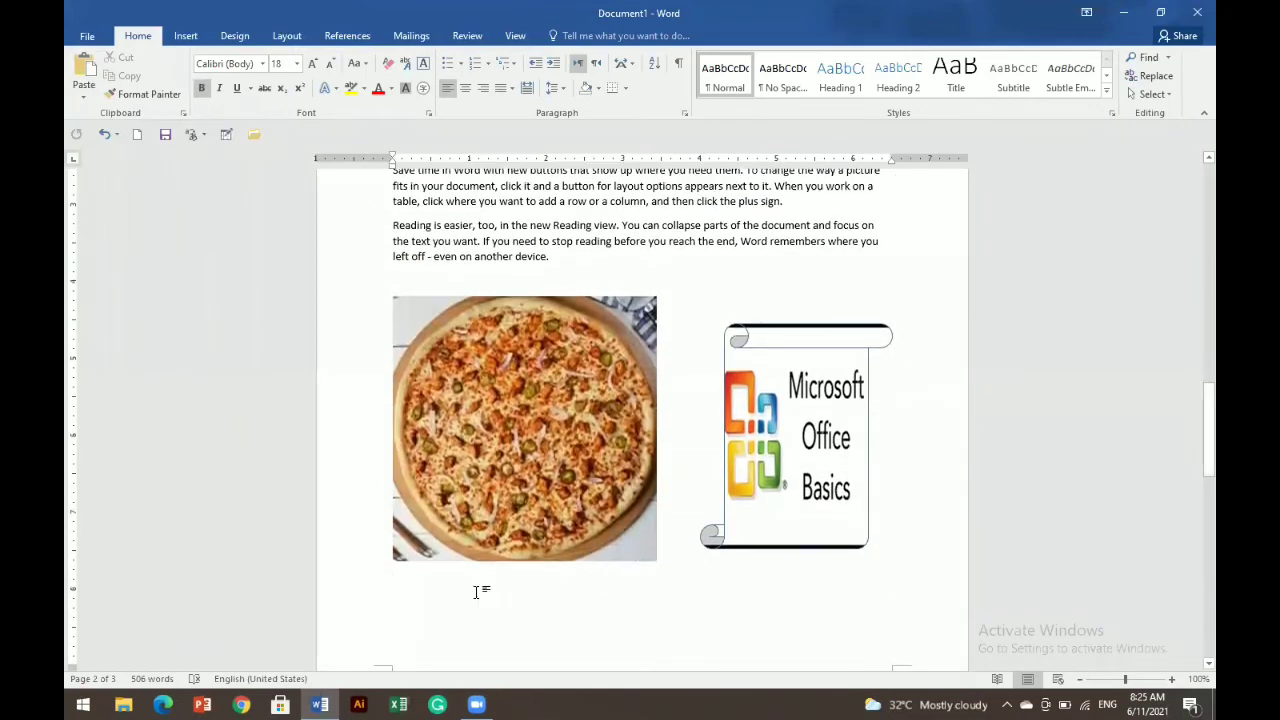
pyautogui.scroll(-3, 476, 592)
pyautogui.moveTo(1192, 474)
pyautogui.mouseDown()
pyautogui.moveTo(1193, 655)
pyautogui.moveTo(1192, 490)
pyautogui.mouseUp()
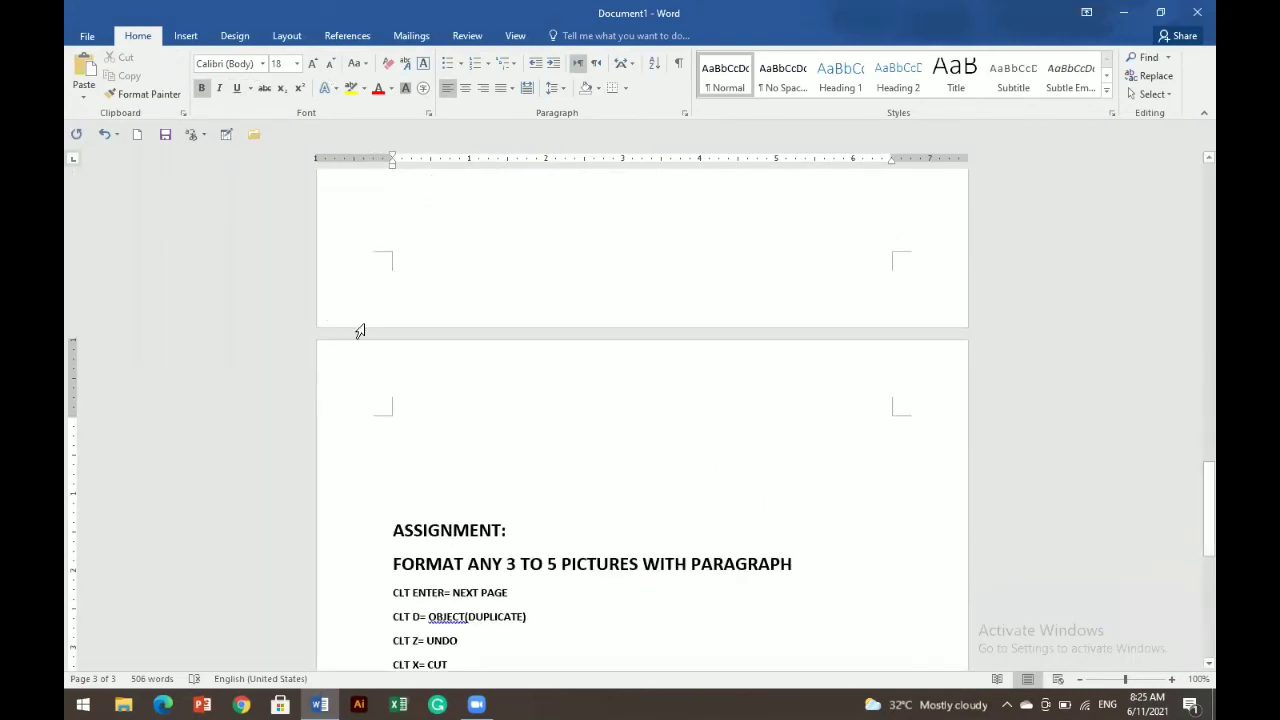
pyautogui.click(188, 37)
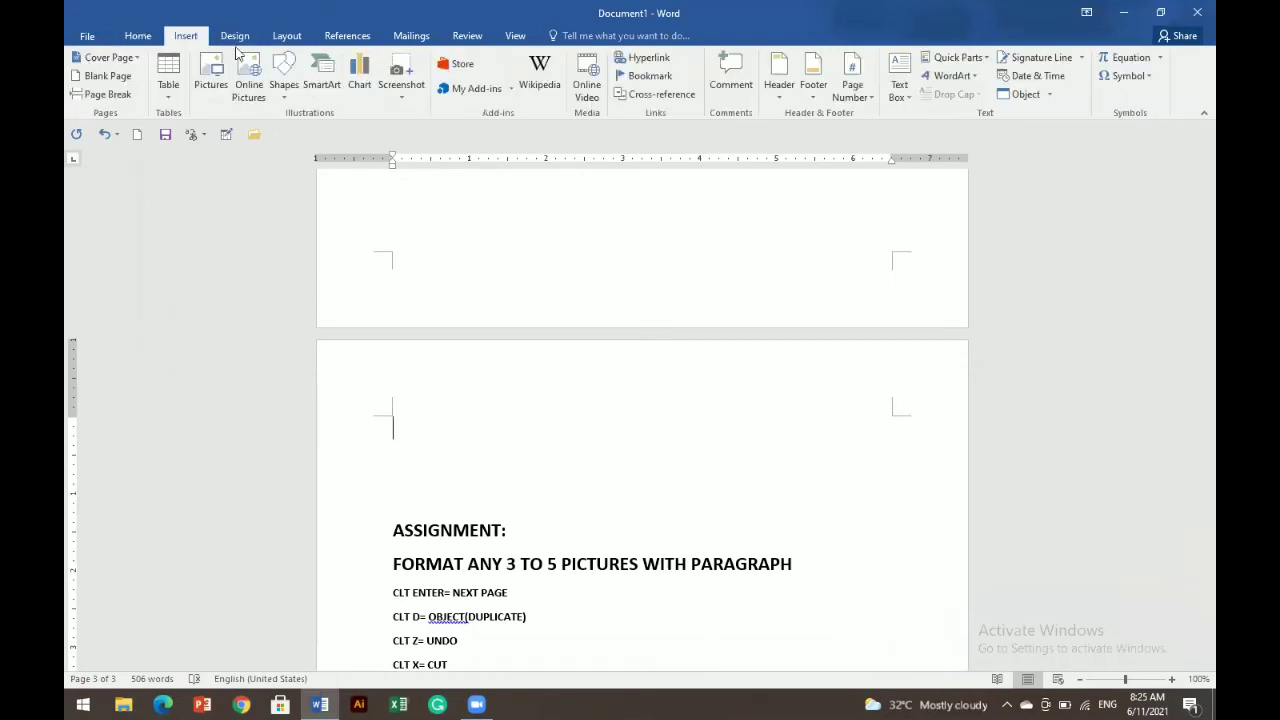
pyautogui.click(284, 74)
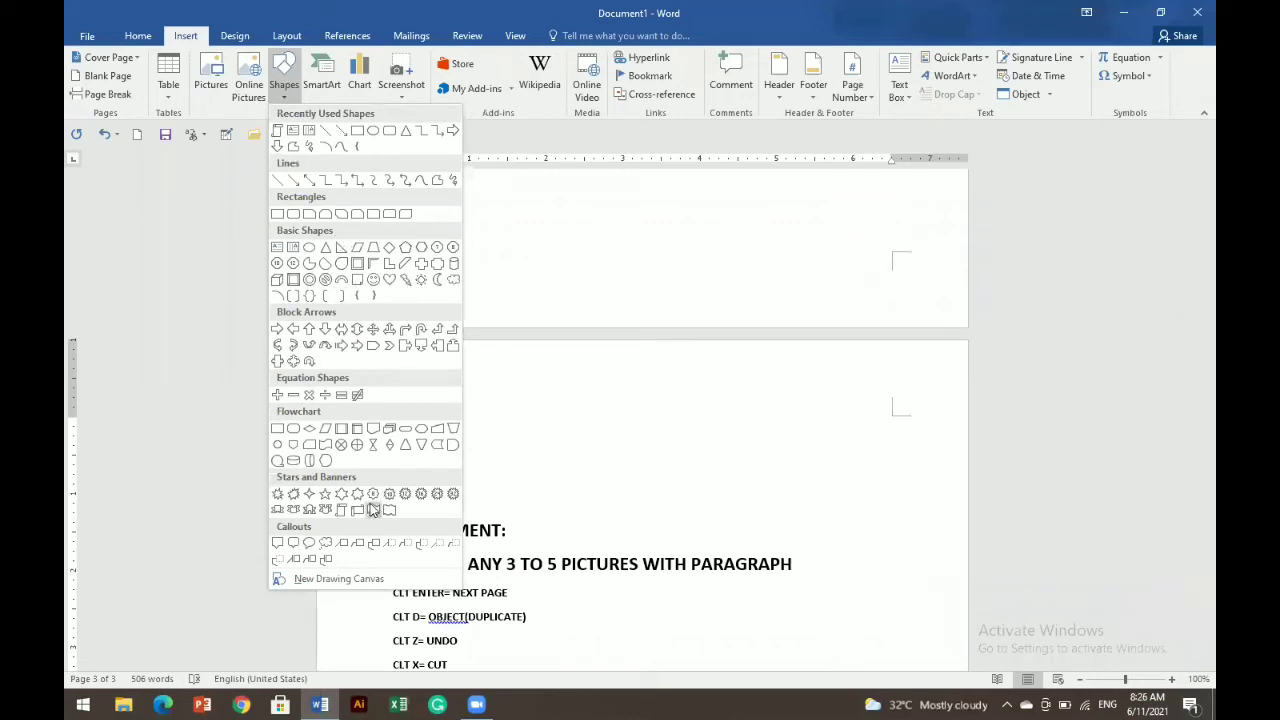
pyautogui.click(341, 494)
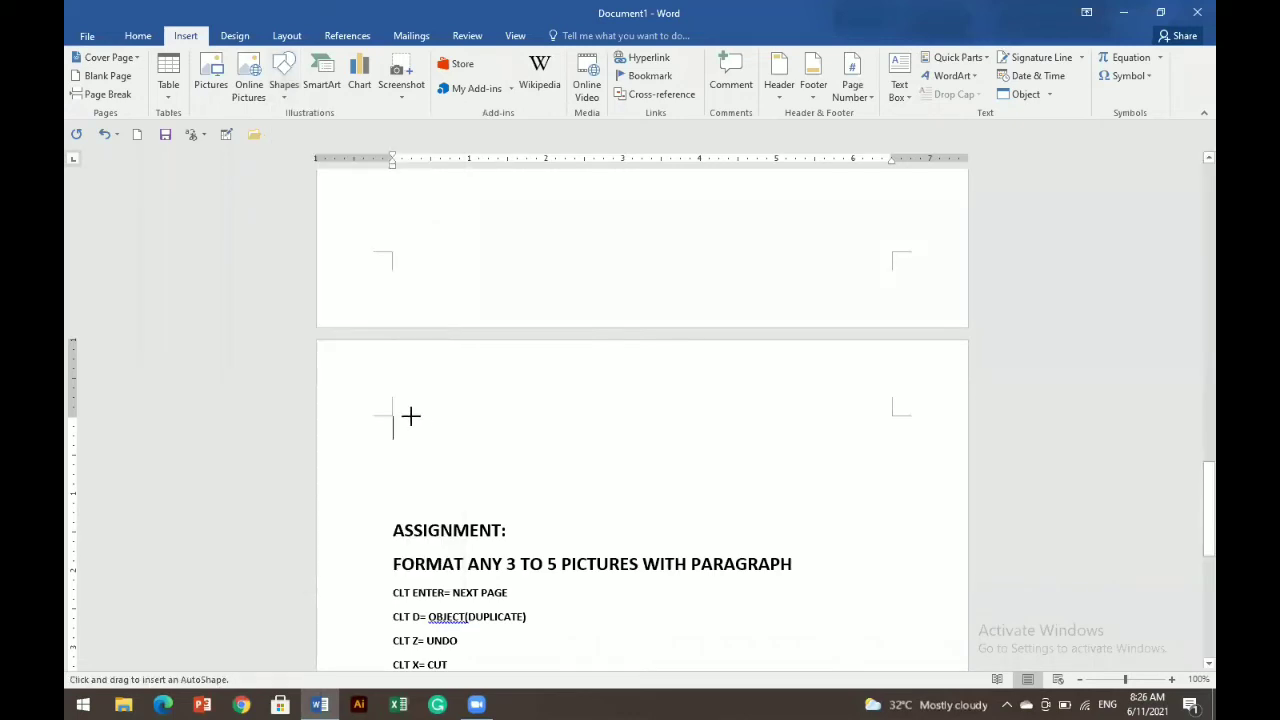
pyautogui.moveTo(408, 414)
pyautogui.mouseDown()
pyautogui.moveTo(491, 469)
pyautogui.moveTo(533, 538)
pyautogui.mouseUp()
# - Insert blank lines to move "ASSIGNMENT:" clear of the star, and enlarge the star to about 2.45" high by 2.83" wide
pyautogui.click(464, 564)
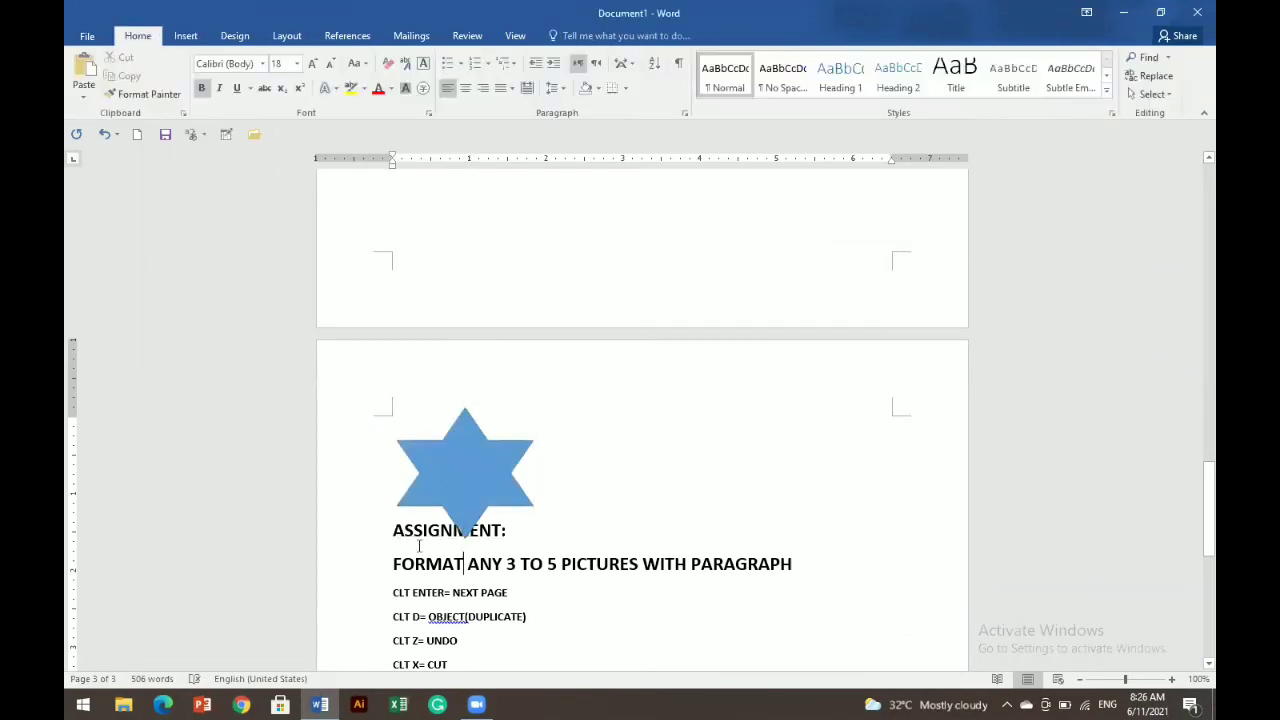
pyautogui.press('Return')
pyautogui.press('Return')
pyautogui.press('Return')
pyautogui.press('Return')
pyautogui.press('Return')
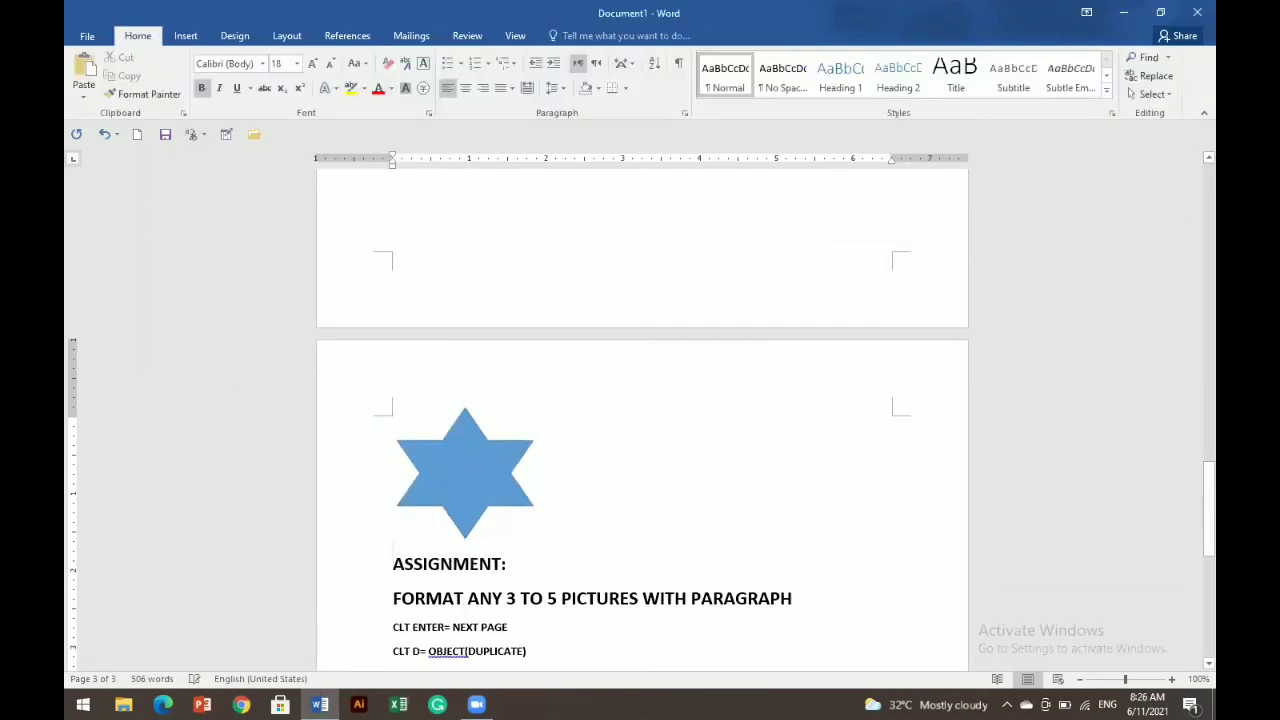
pyautogui.click(473, 394)
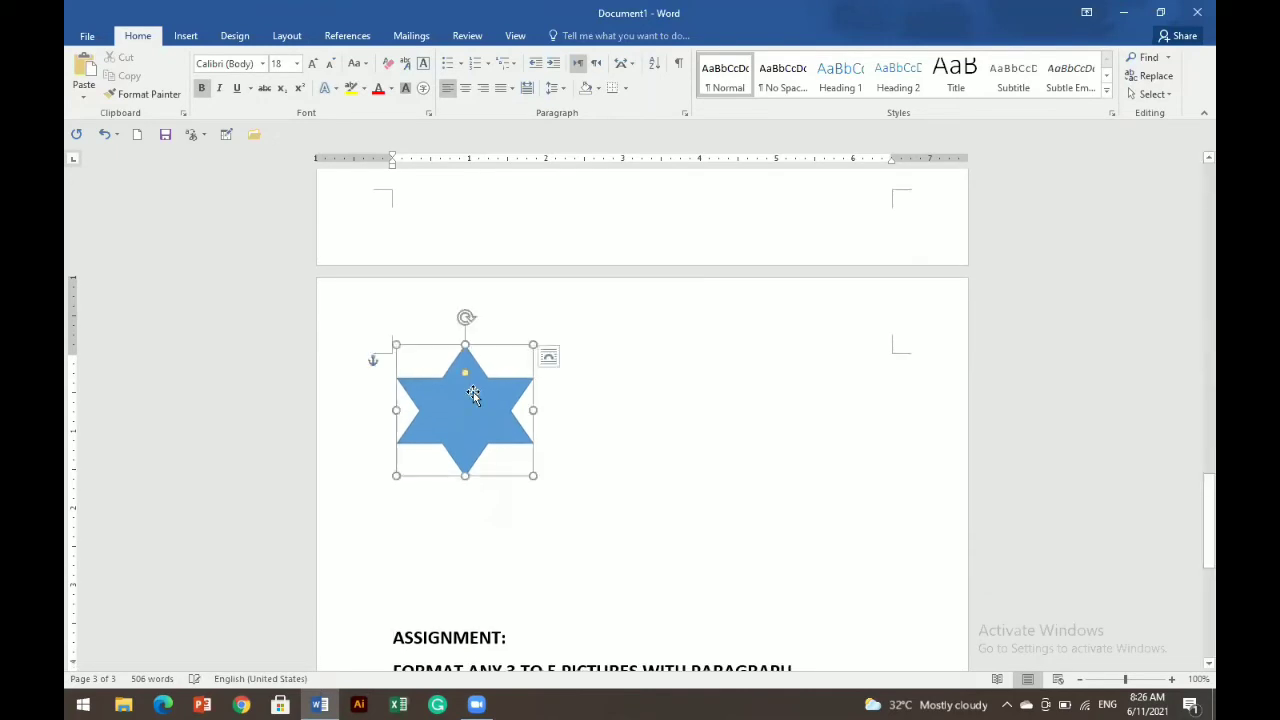
pyautogui.moveTo(533, 475); pyautogui.dragTo(614, 533)
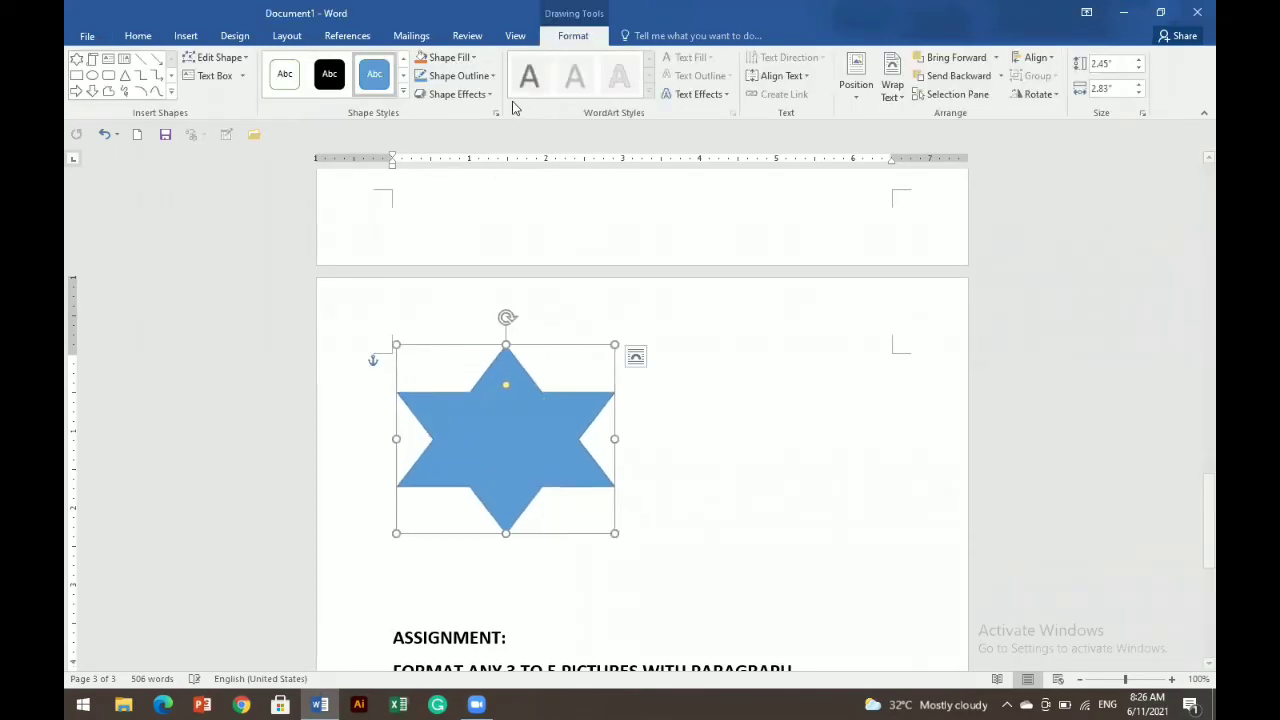
# - Apply a gradient fill to the 6-point star and color its first gradient stop orange
pyautogui.click(463, 60)
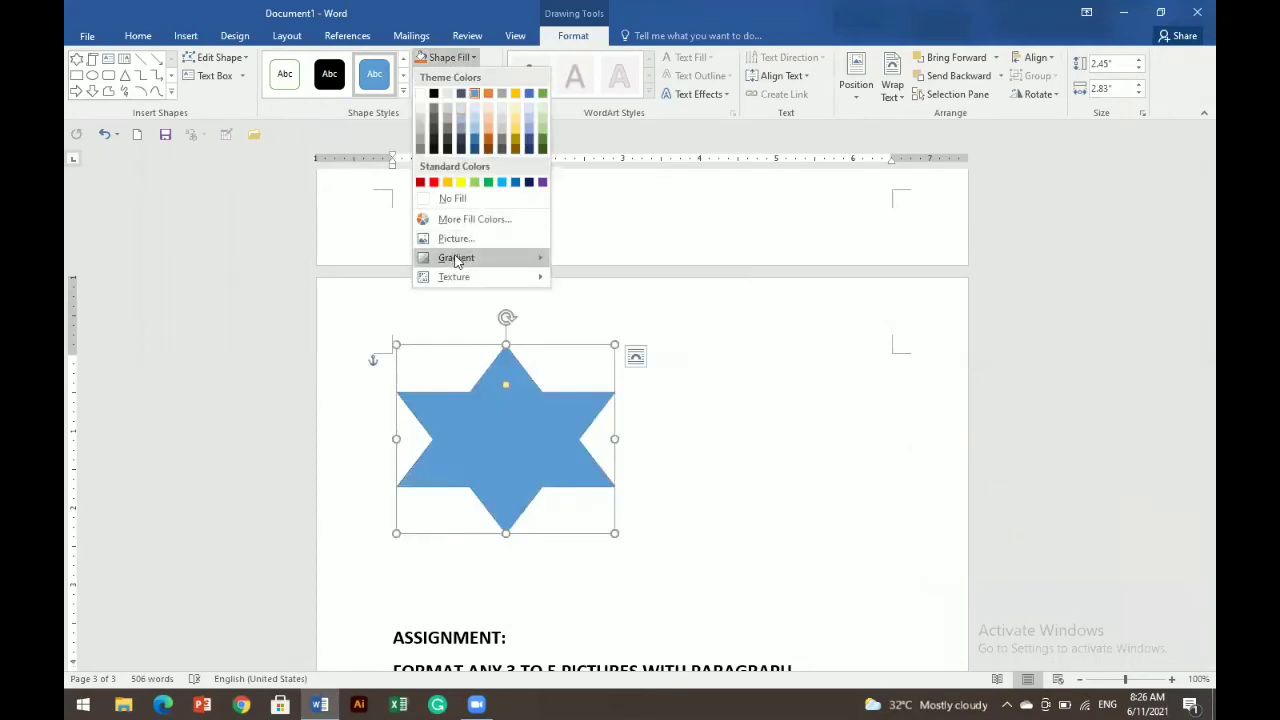
pyautogui.moveTo(456, 262)
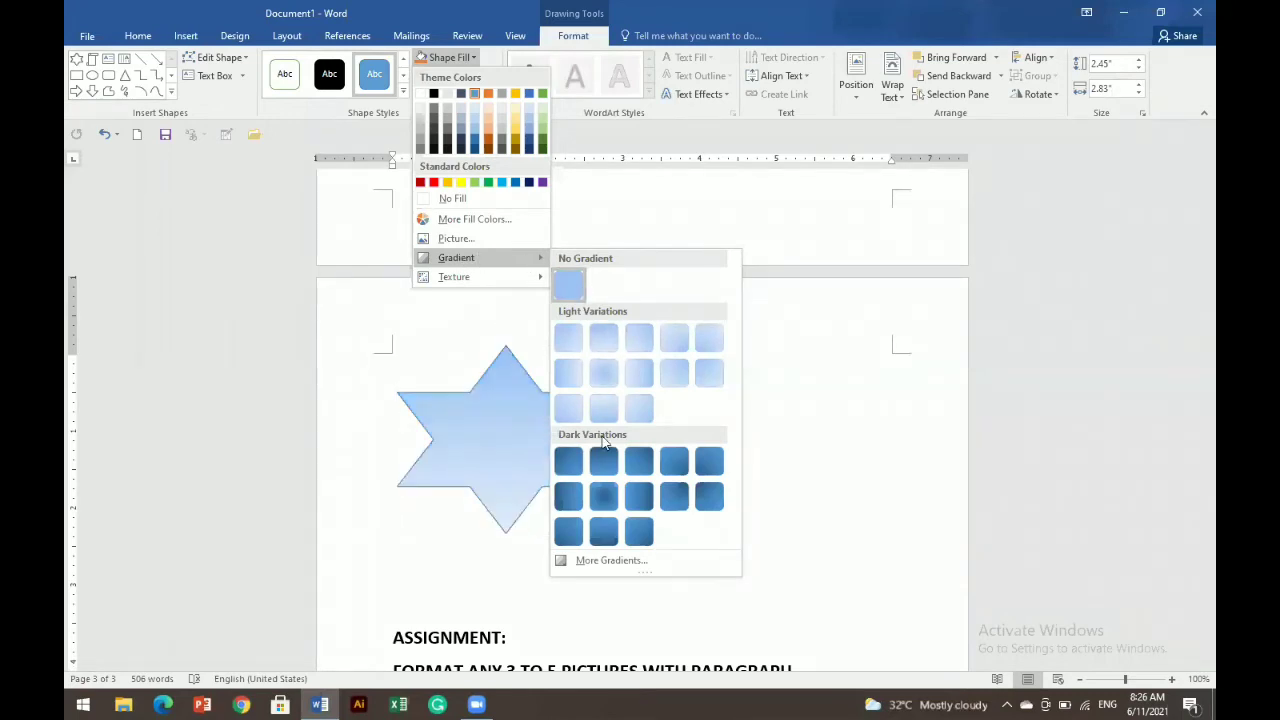
pyautogui.click(589, 556)
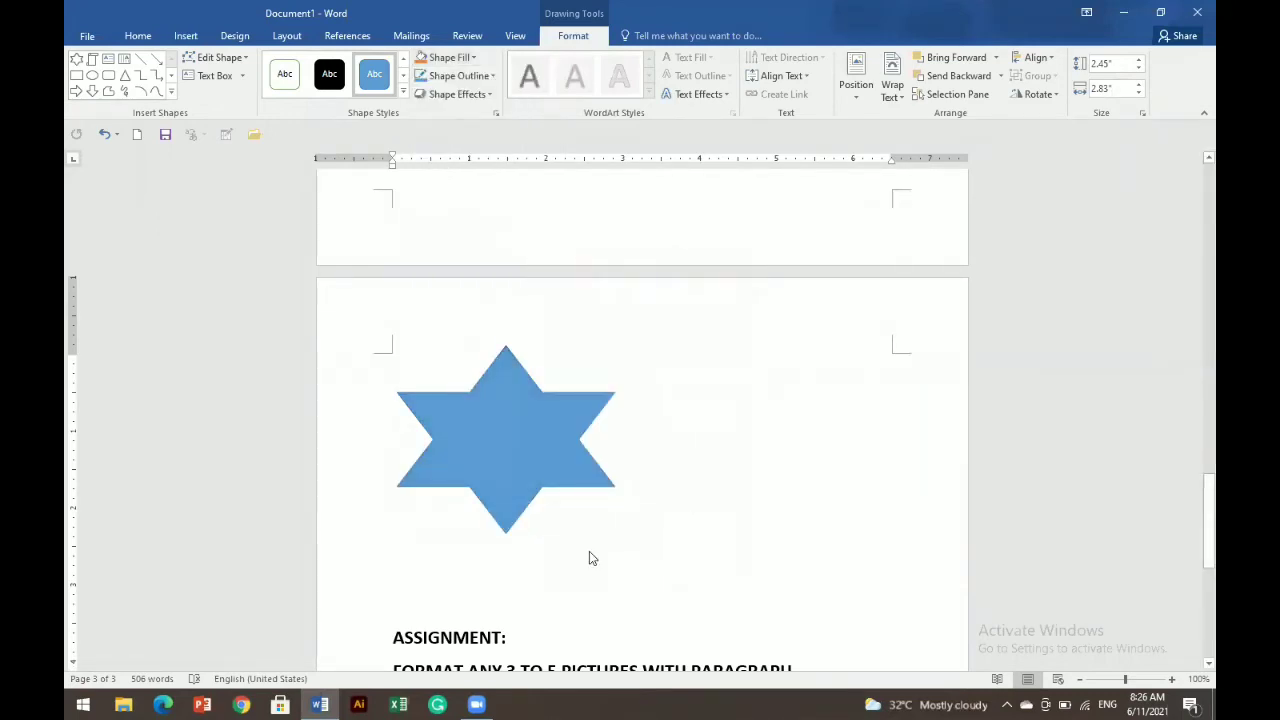
pyautogui.click(1037, 289)
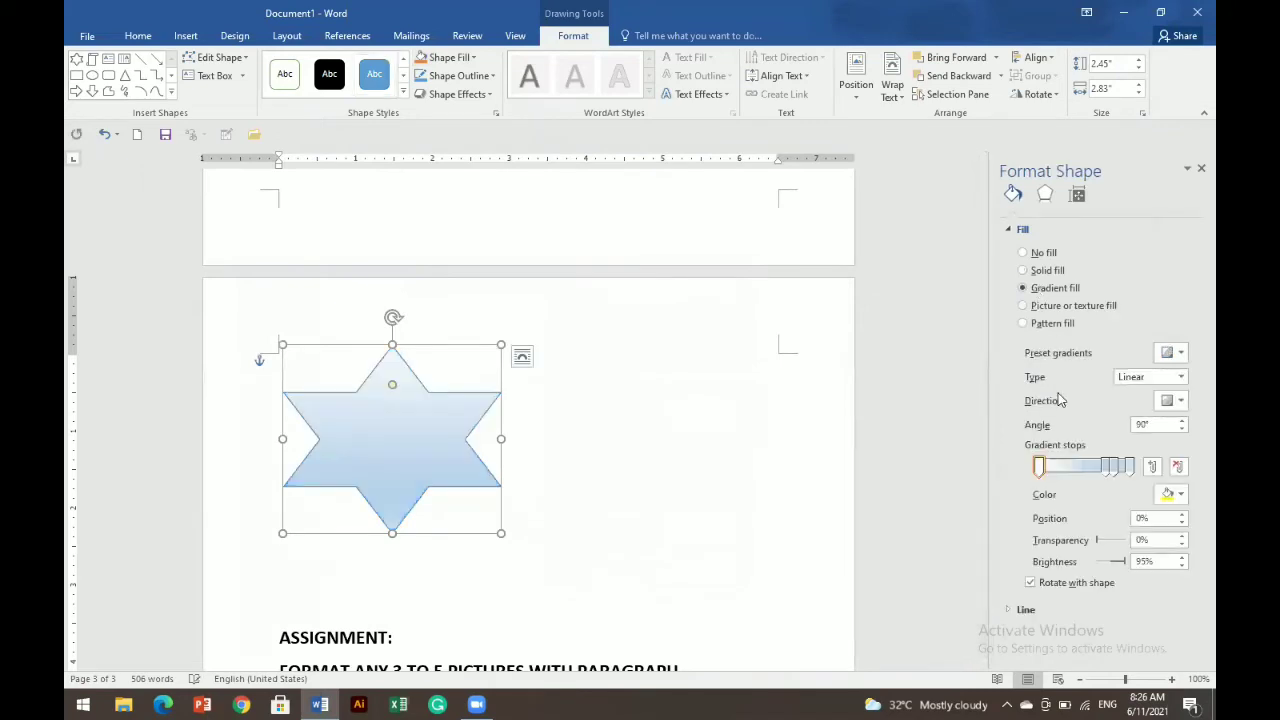
pyautogui.click(1177, 497)
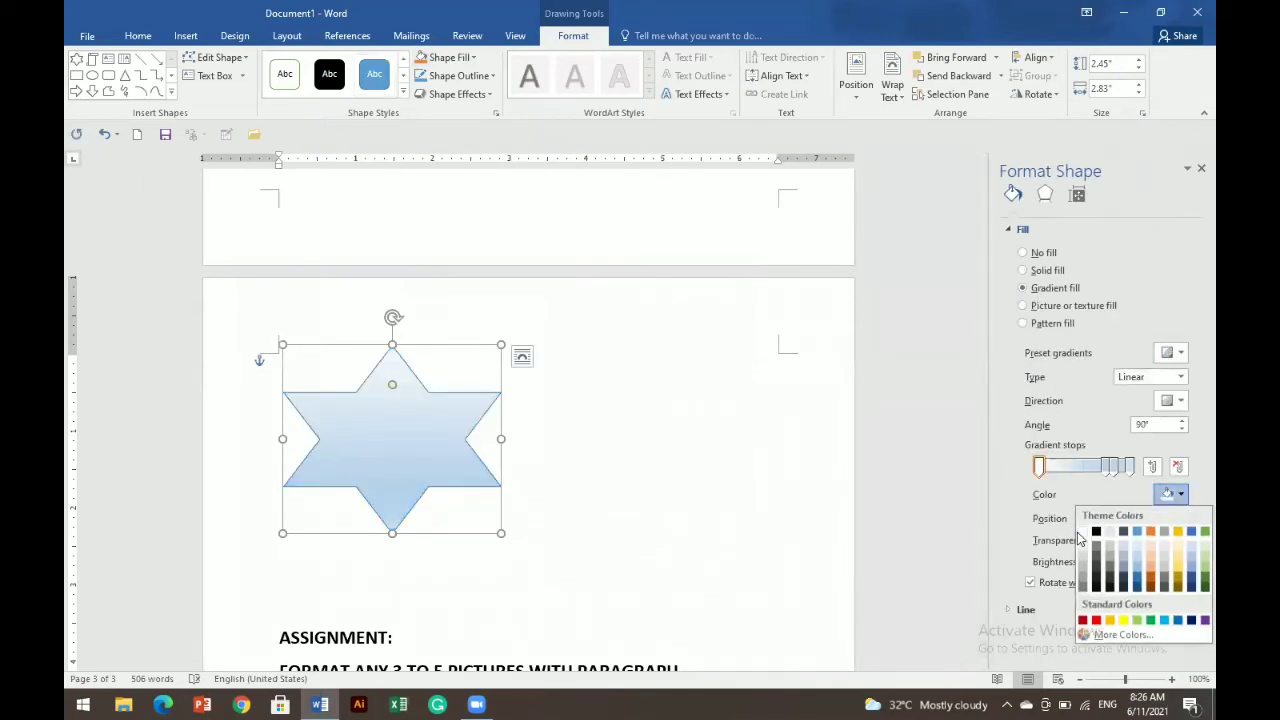
pyautogui.click(1110, 621)
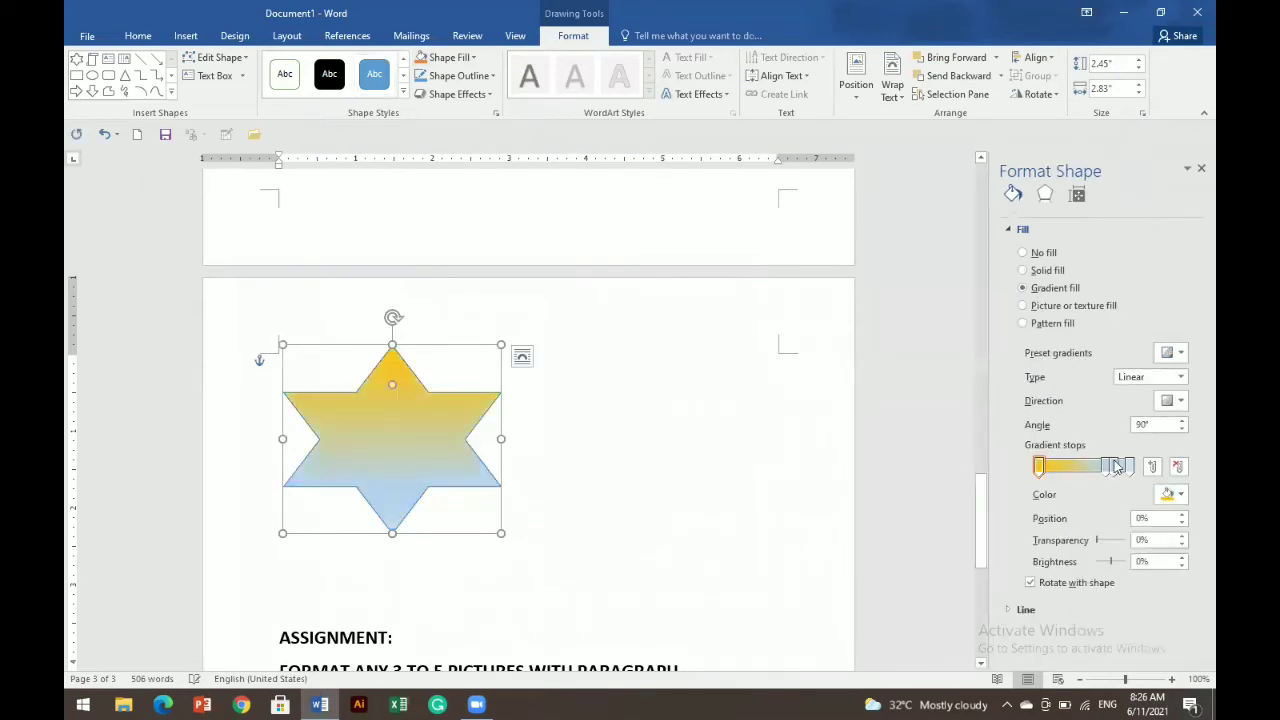
# - Color the star's second, third and last gradient stops yellow, light green and red
pyautogui.click(1108, 466)
pyautogui.click(1175, 496)
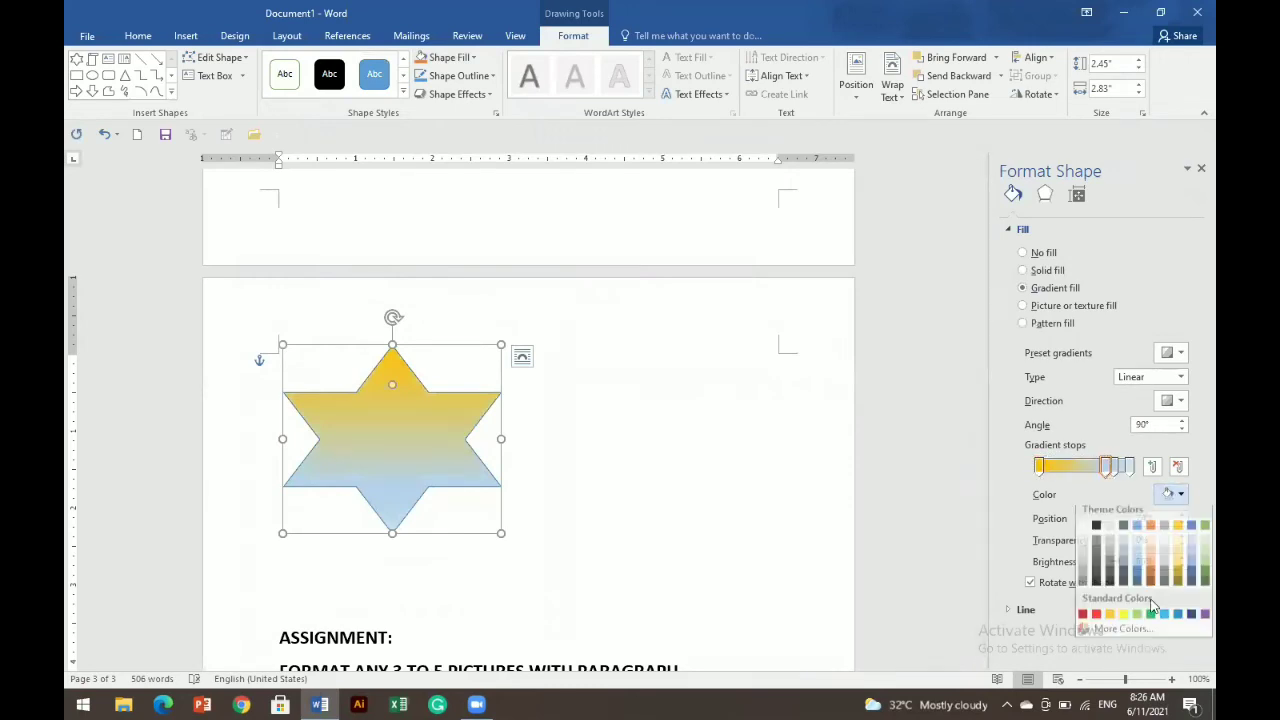
pyautogui.click(1122, 620)
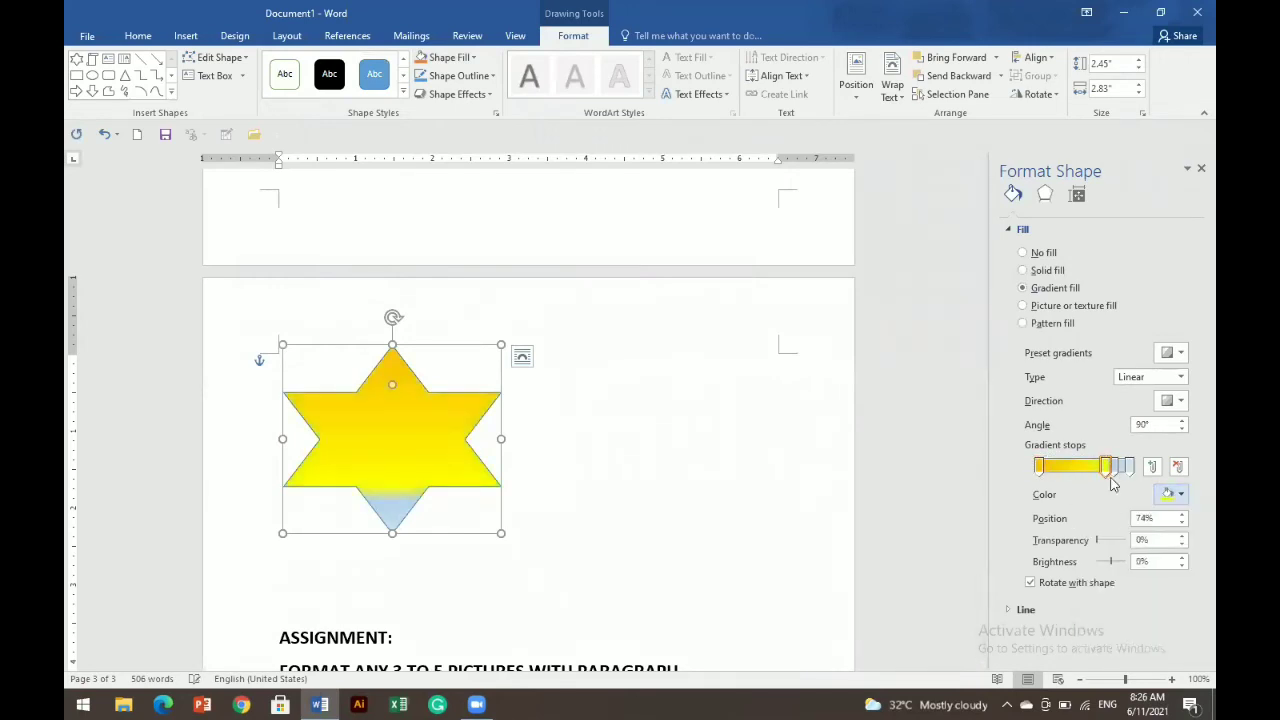
pyautogui.click(1114, 467)
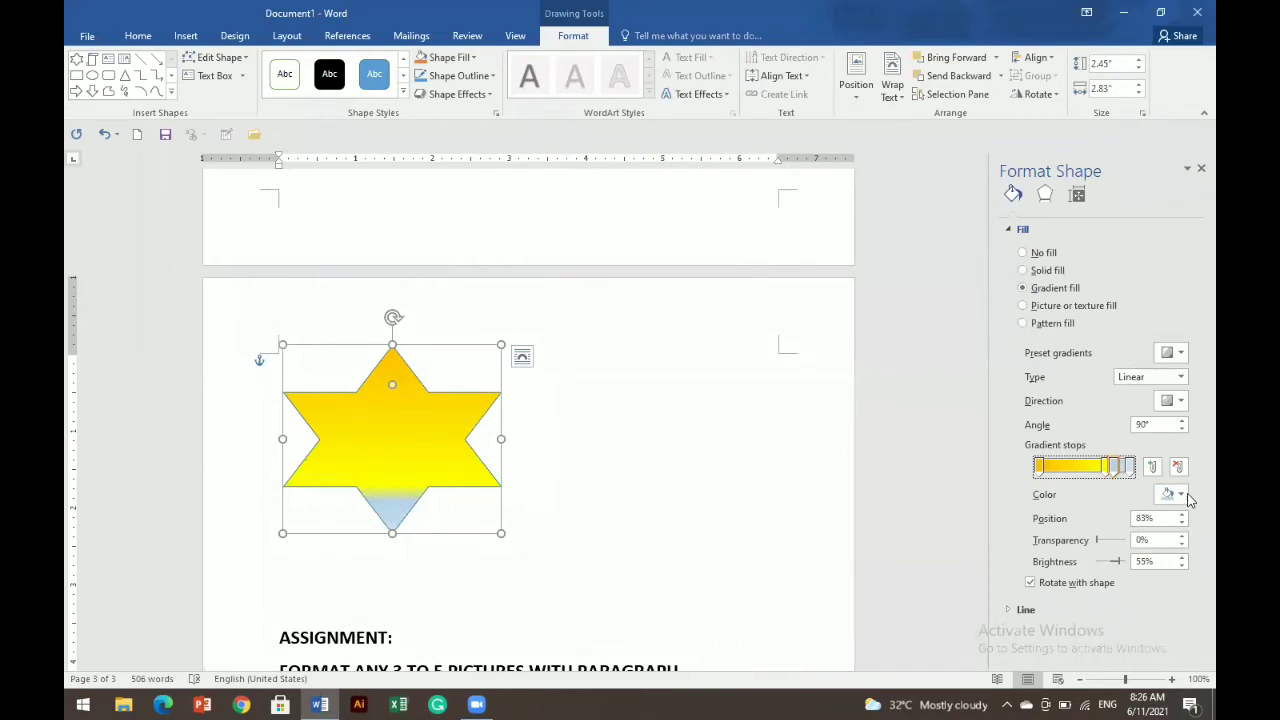
pyautogui.click(1180, 494)
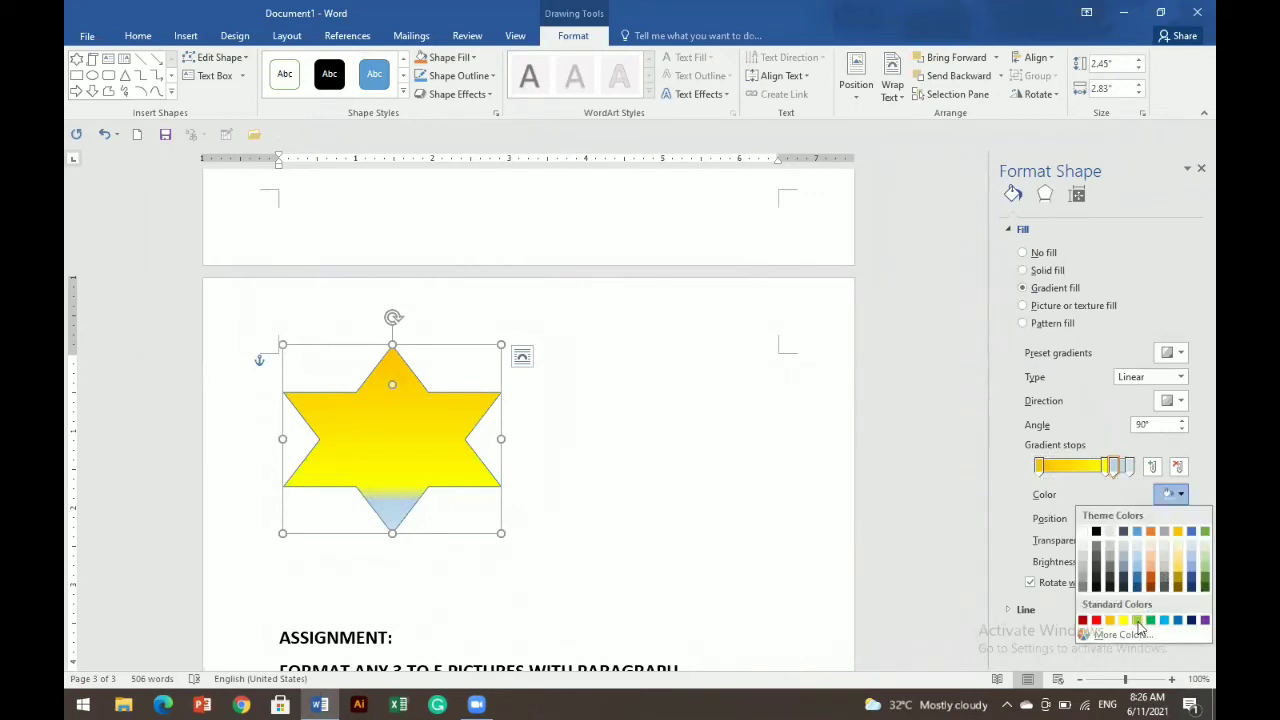
pyautogui.click(1138, 621)
pyautogui.click(1129, 467)
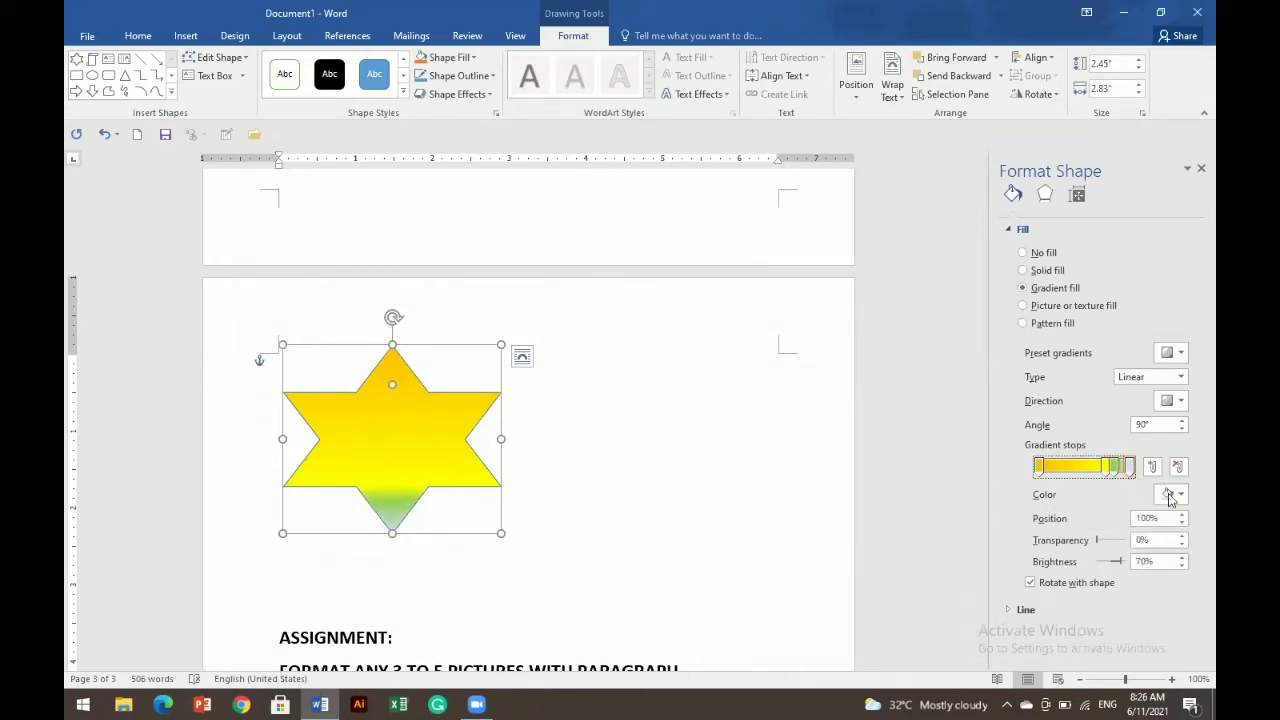
pyautogui.click(1180, 494)
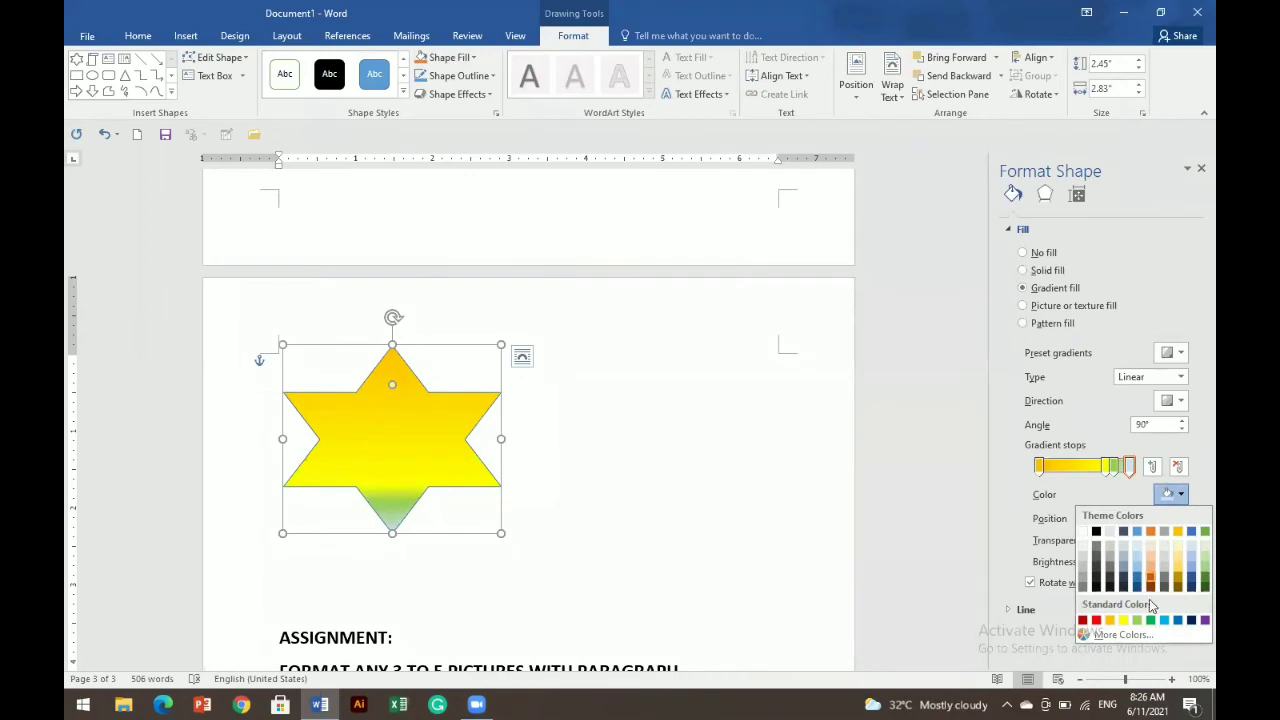
pyautogui.click(1096, 620)
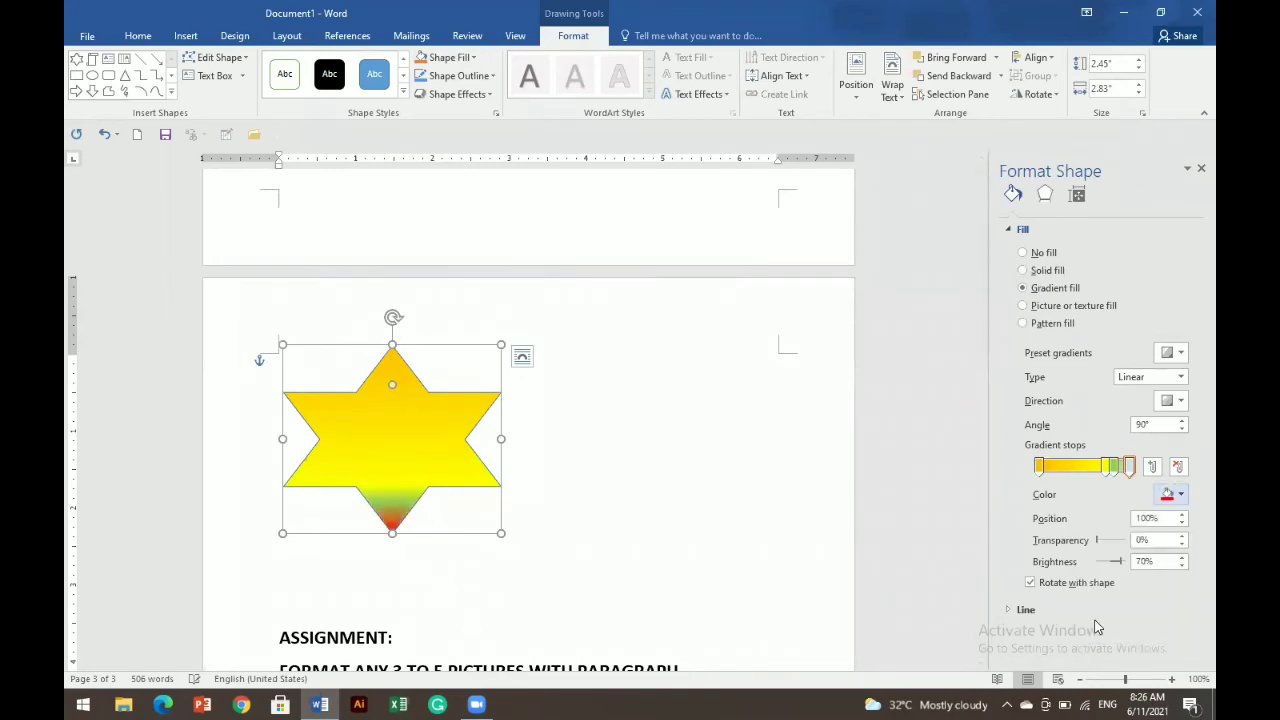
# - Reposition the star's gradient stops so the colors run orange, yellow, red and green, with the yellow stop at 41%, and close the formatting options
pyautogui.click(1085, 467)
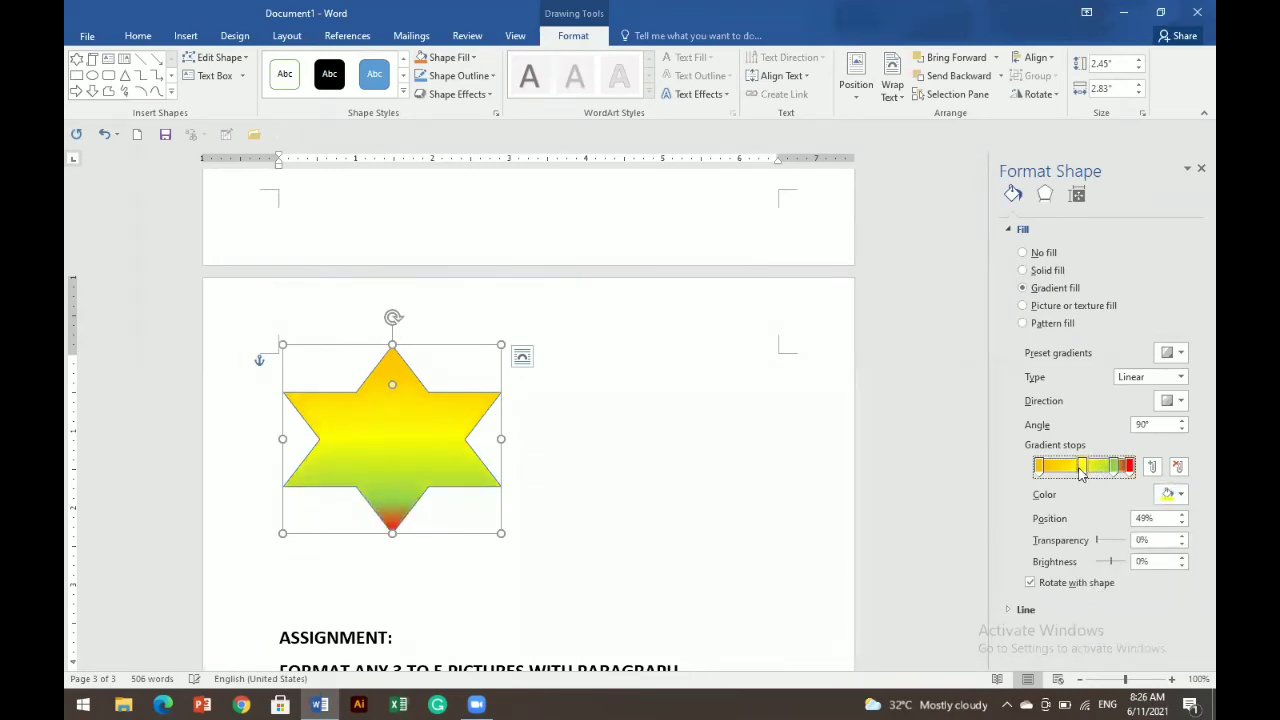
pyautogui.moveTo(1113, 470); pyautogui.dragTo(1056, 472)
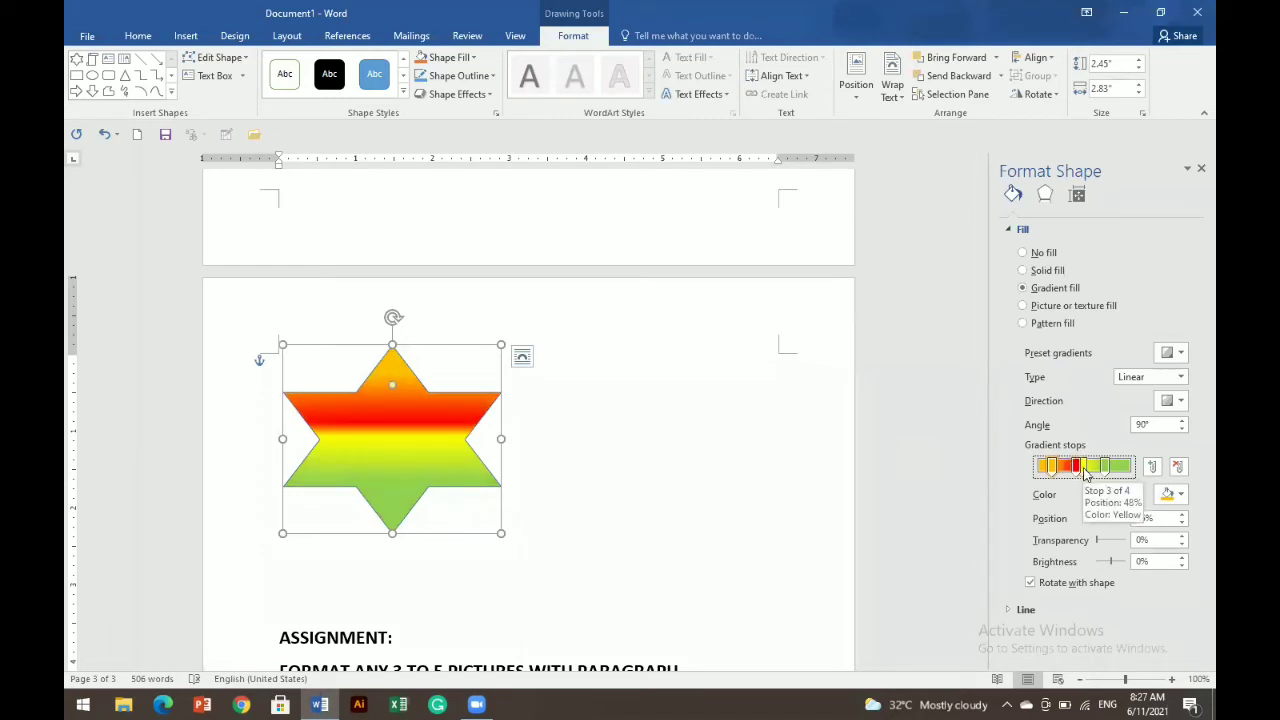
pyautogui.moveTo(1086, 474); pyautogui.dragTo(1079, 479)
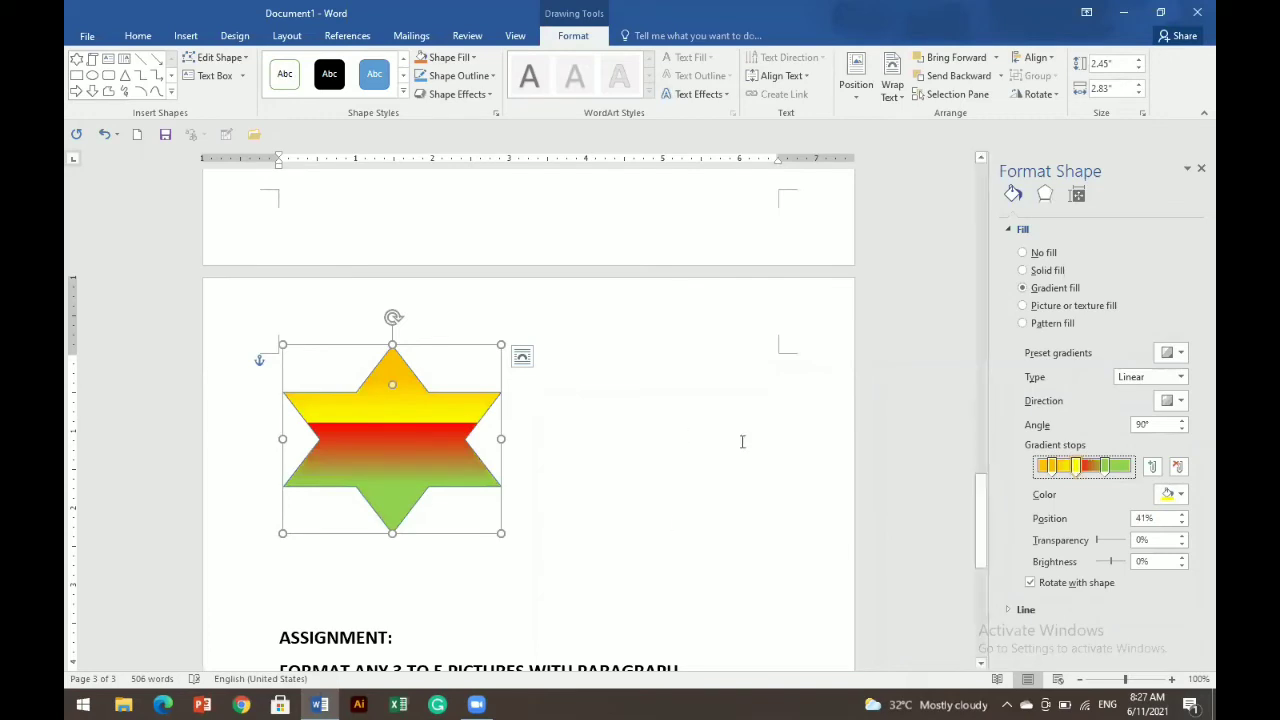
pyautogui.click(640, 520)
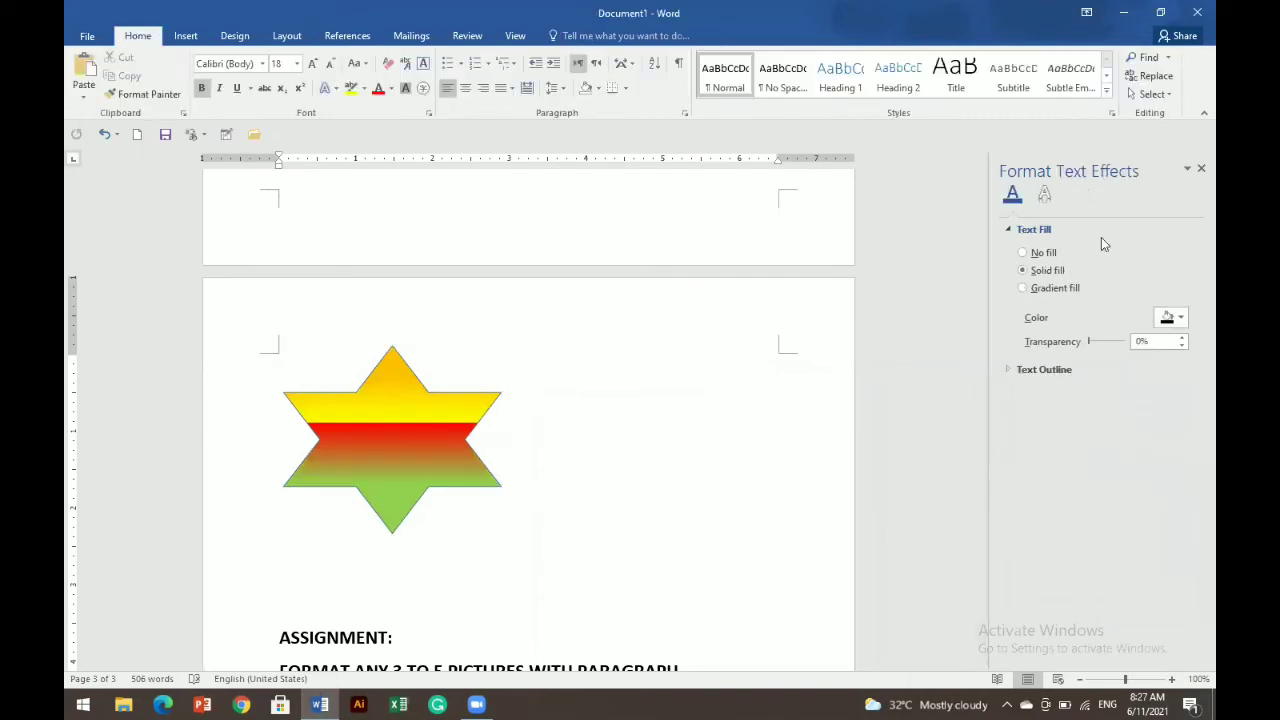
pyautogui.click(1200, 170)
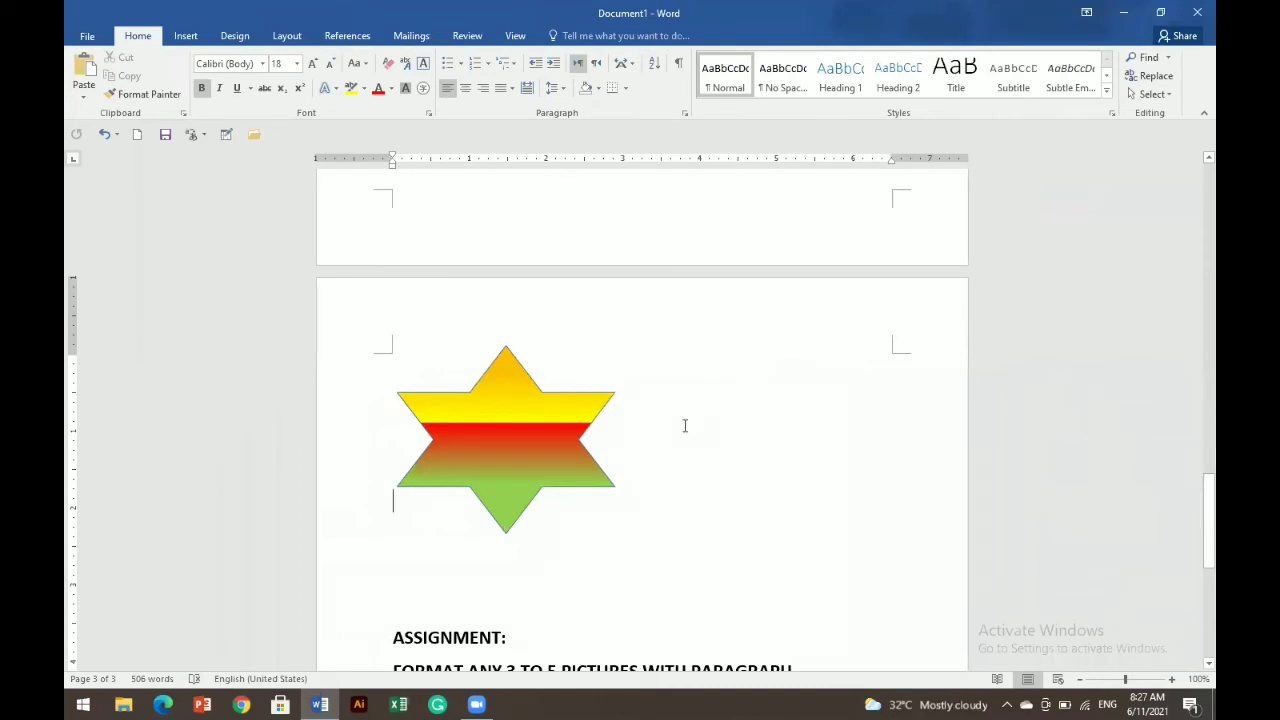
# - Give the gradient-filled star a red outline and deselect it
pyautogui.click(540, 450)
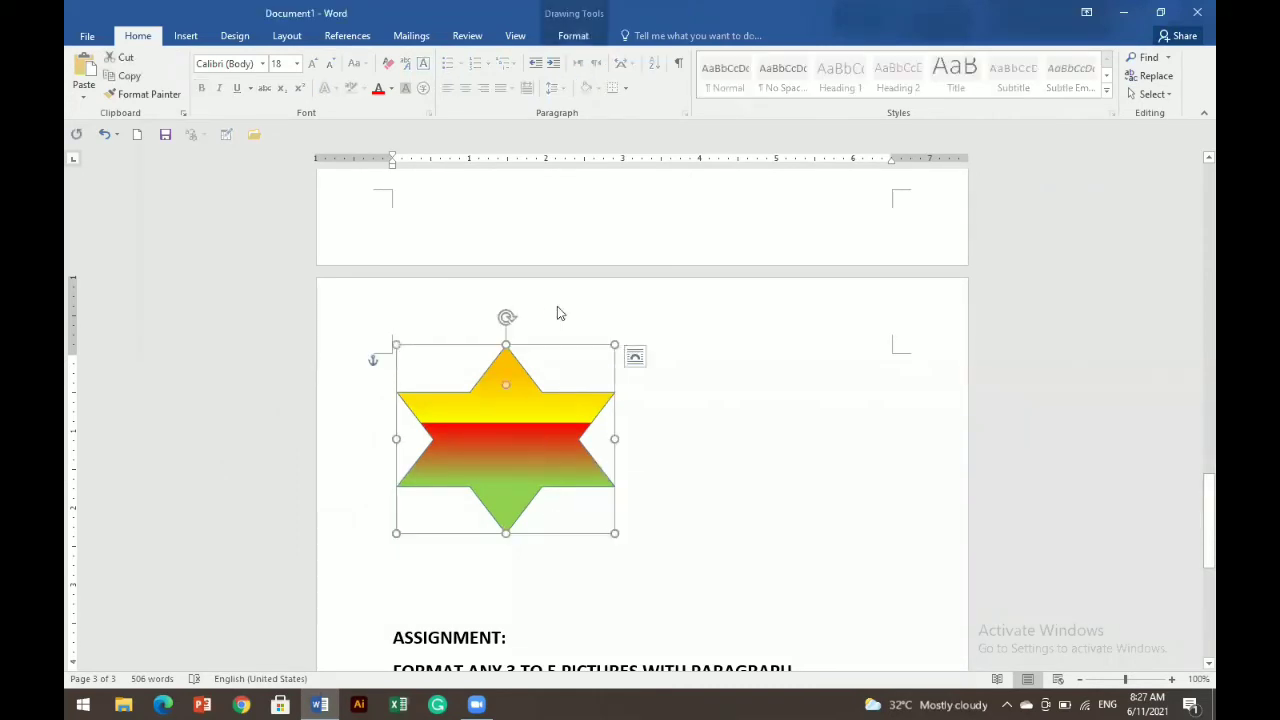
pyautogui.click(569, 37)
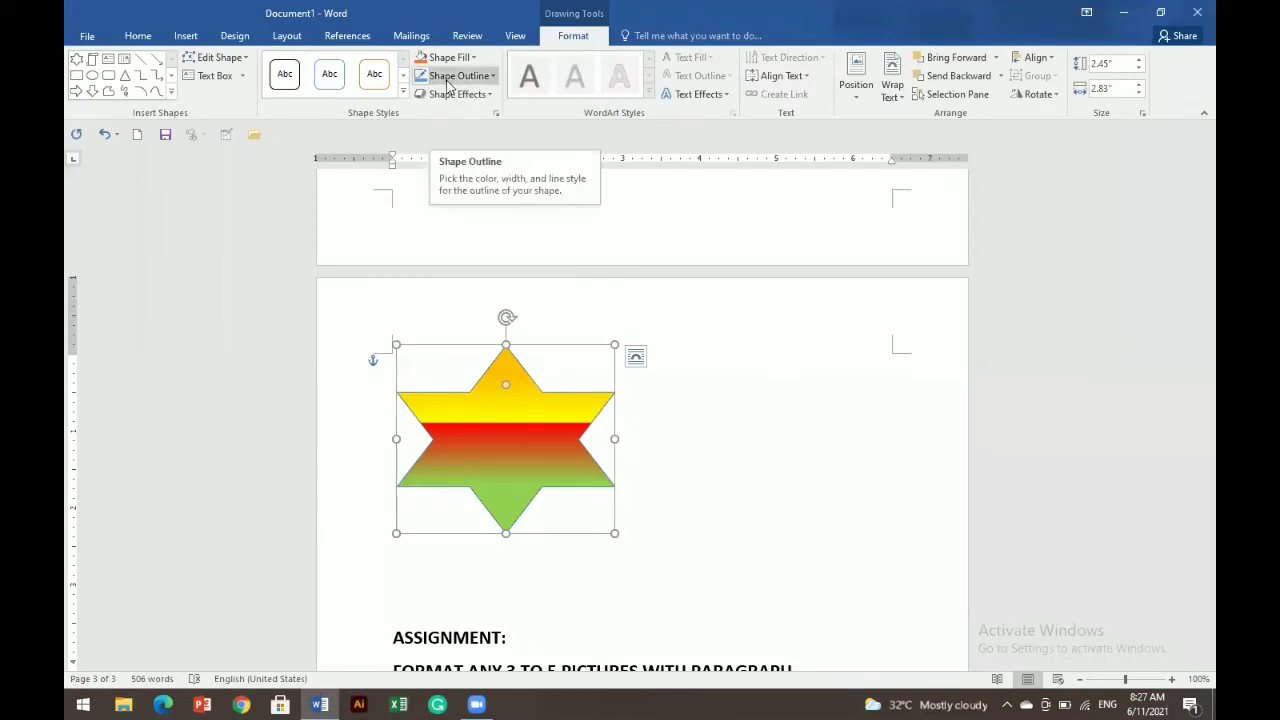
pyautogui.click(490, 78)
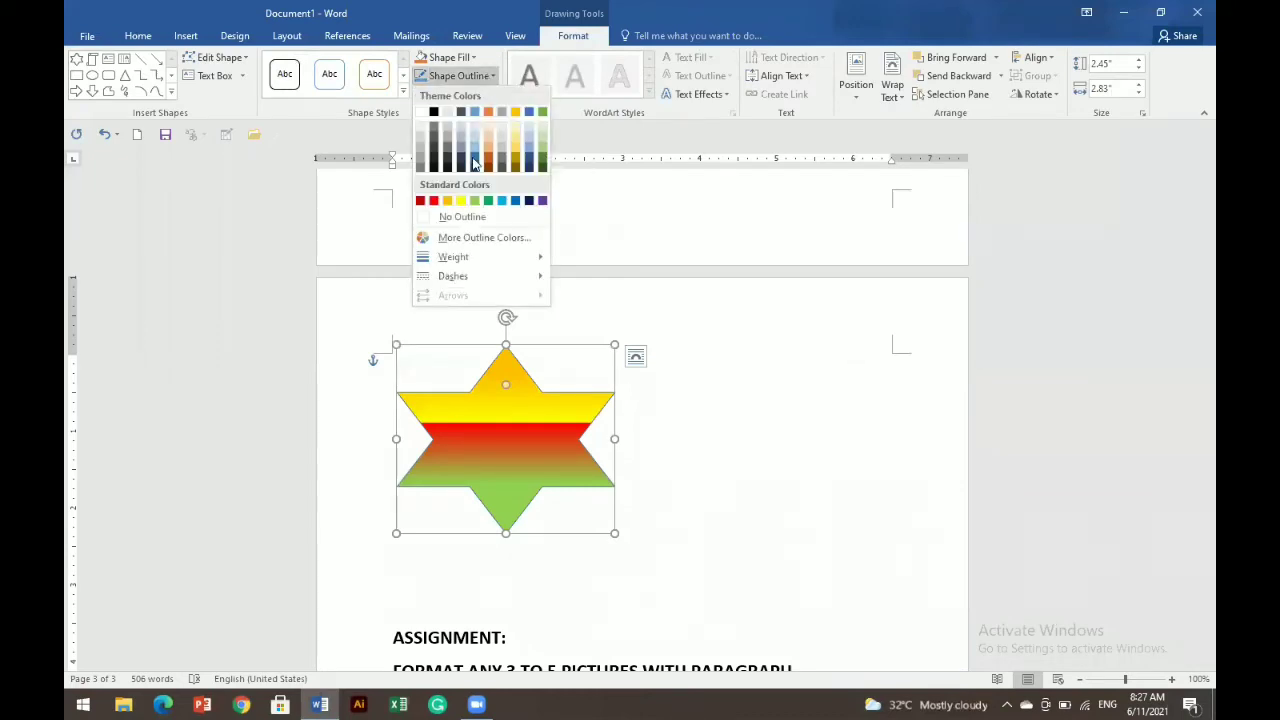
pyautogui.click(434, 200)
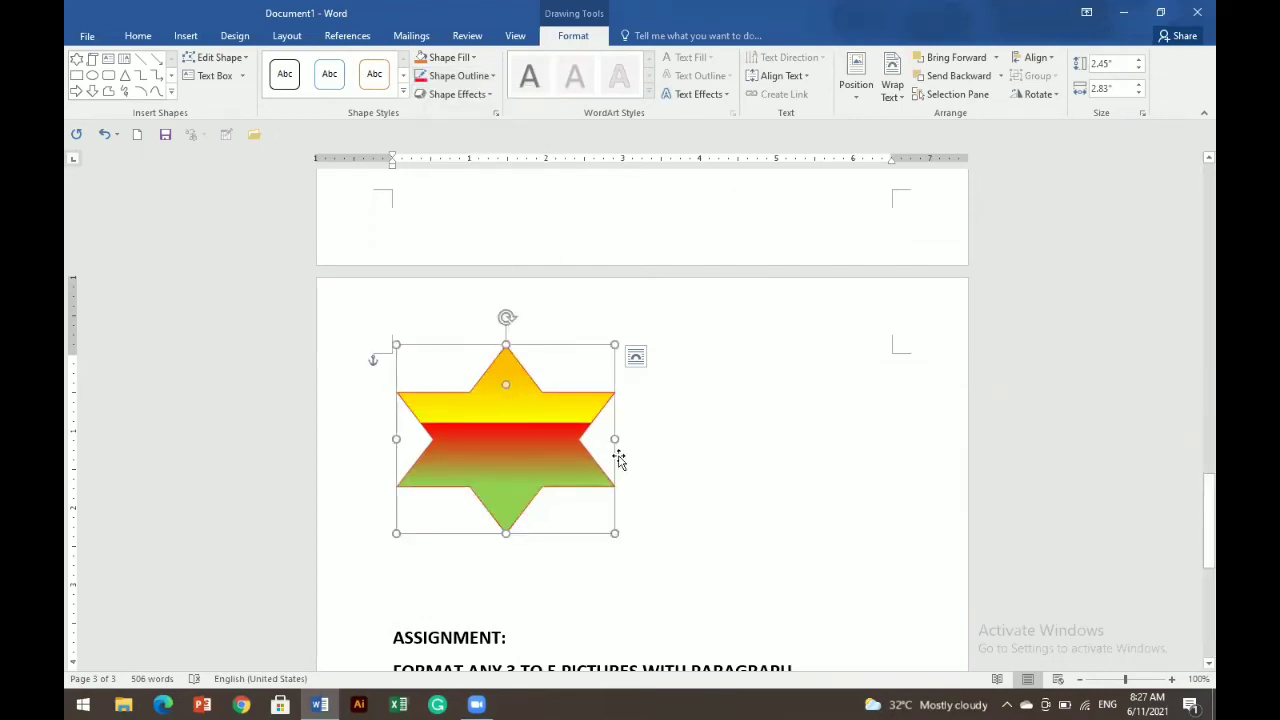
pyautogui.click(626, 459)
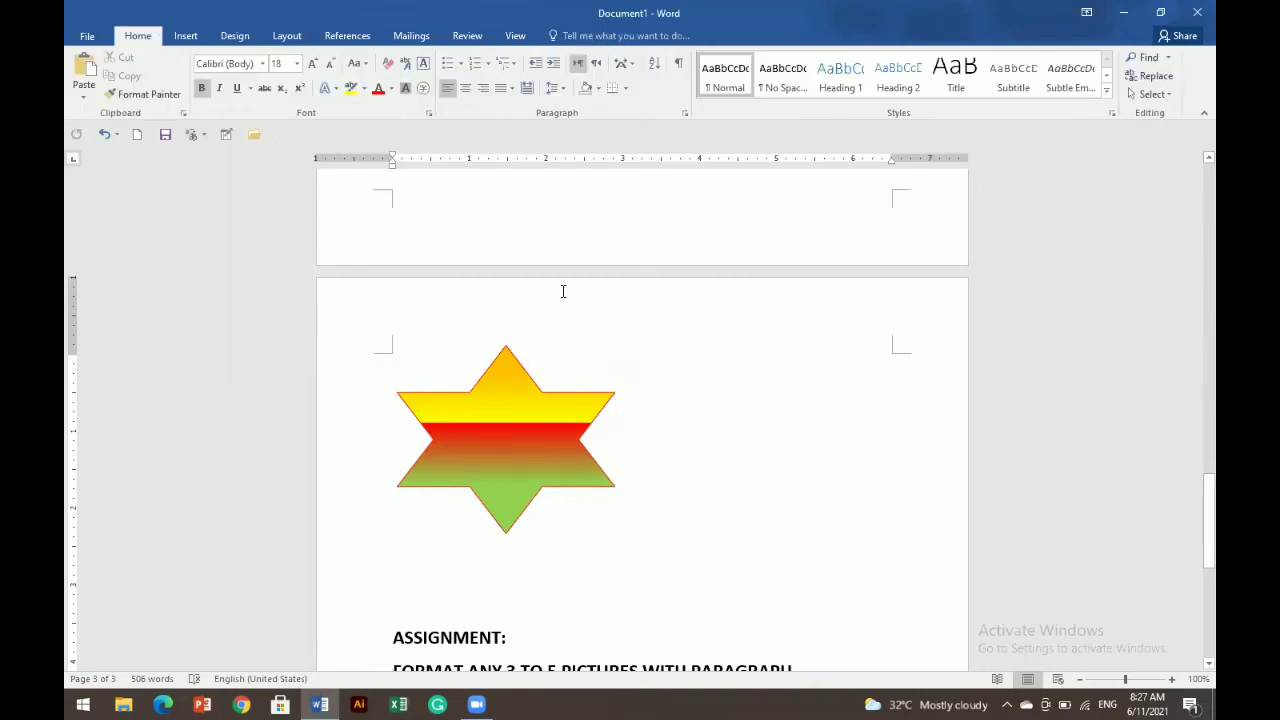
pyautogui.click(653, 512)
pyautogui.click(541, 459)
pyautogui.click(643, 515)
# - Draw a nearly horizontal line about 2.31" long to the right of the star's upper tip
pyautogui.click(195, 37)
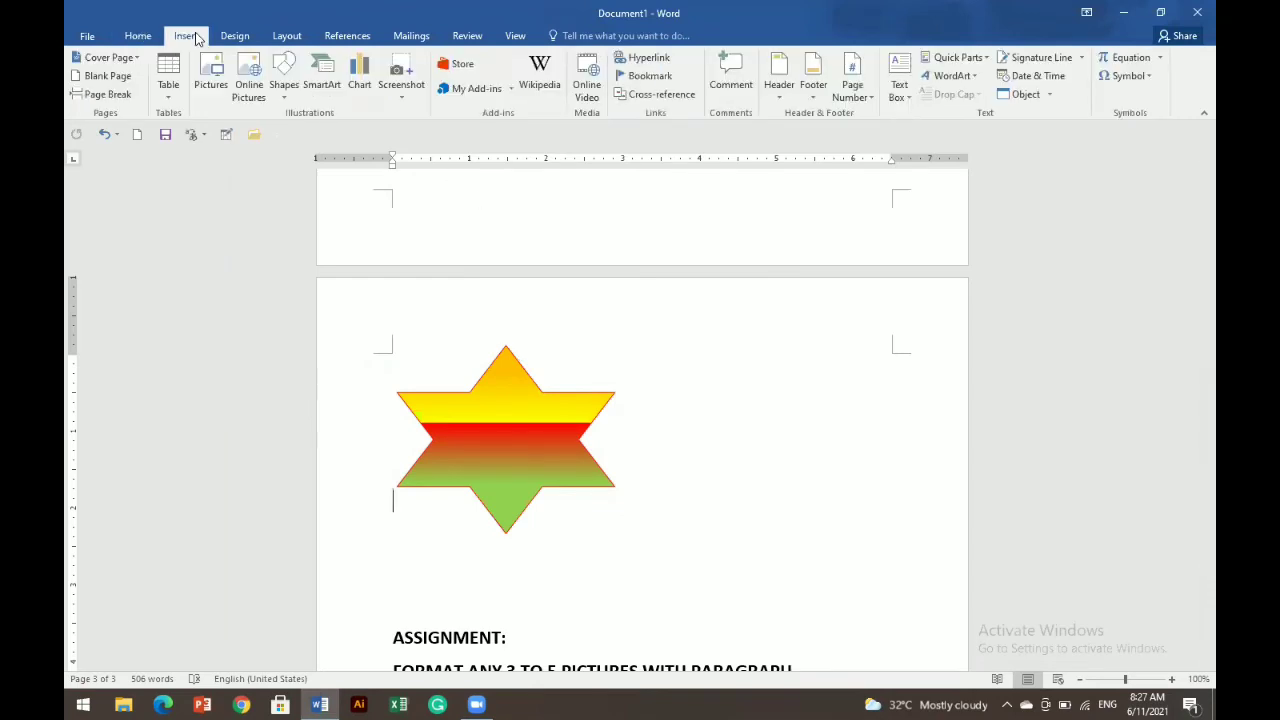
pyautogui.click(281, 98)
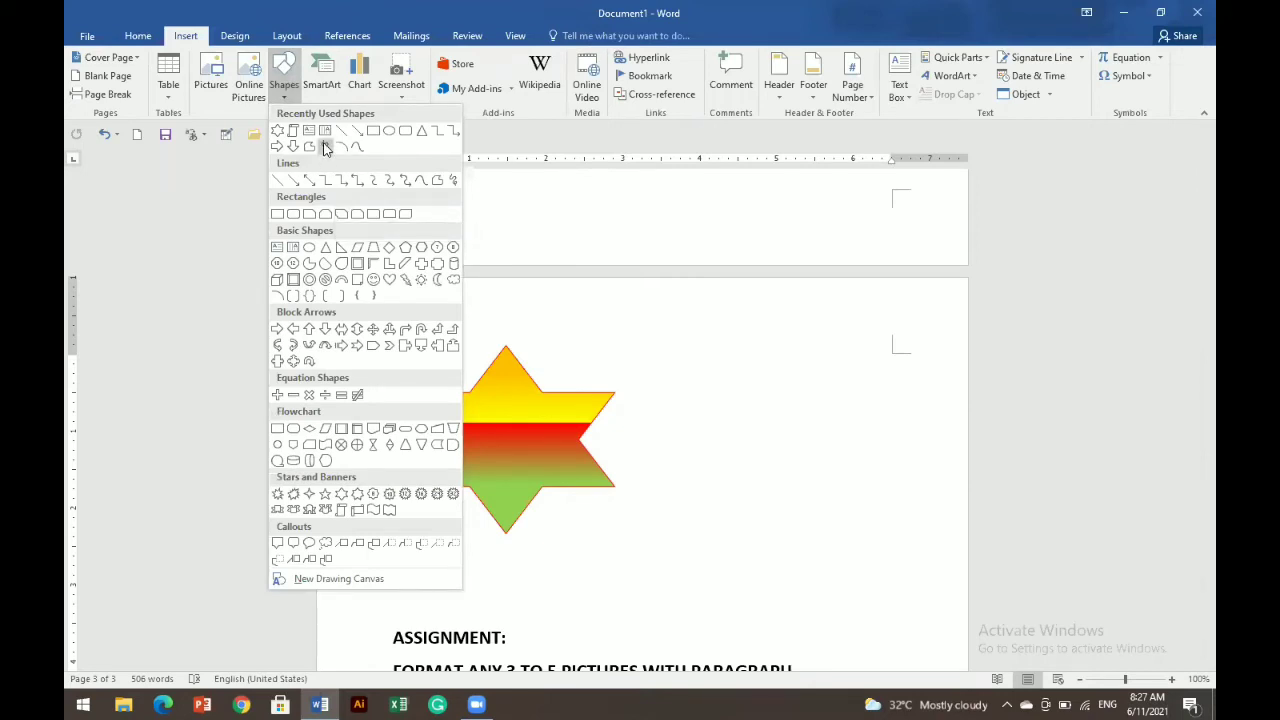
pyautogui.click(278, 181)
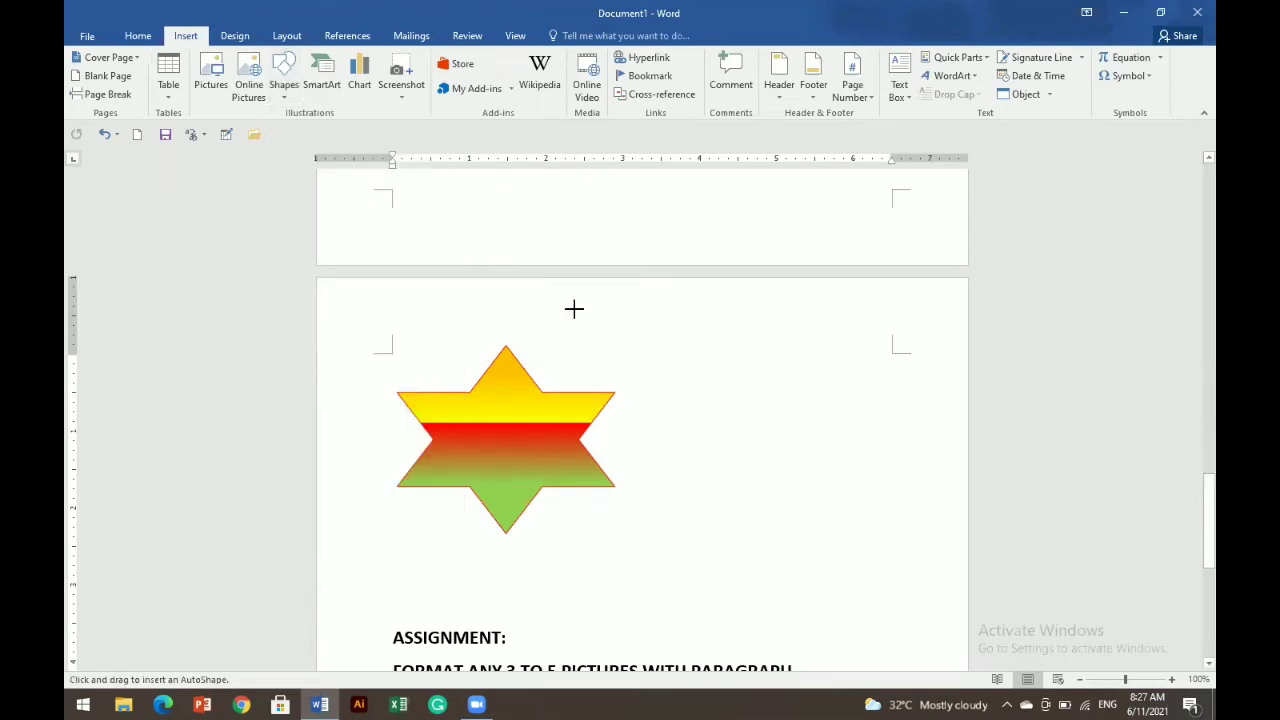
pyautogui.moveTo(628, 361); pyautogui.dragTo(806, 364)
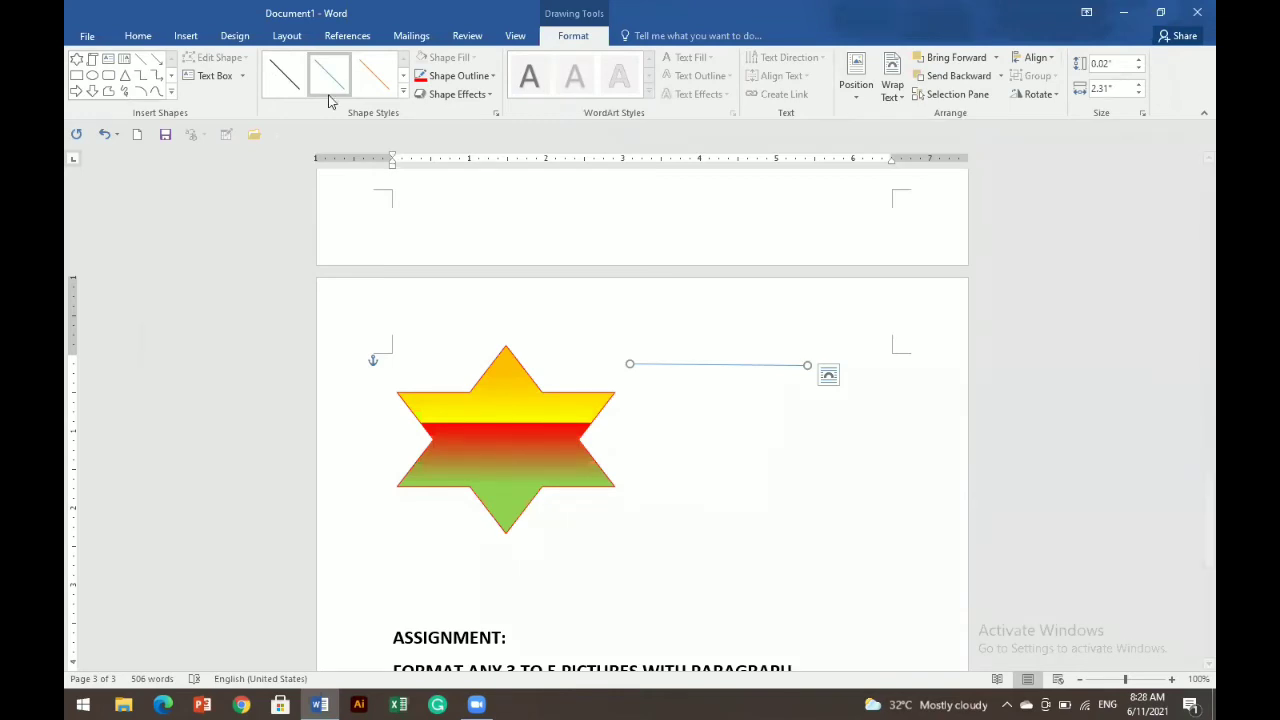
# - Draw a second, slightly slanted line about 3.34" wide and 0.1" high below the first line
pyautogui.click(185, 36)
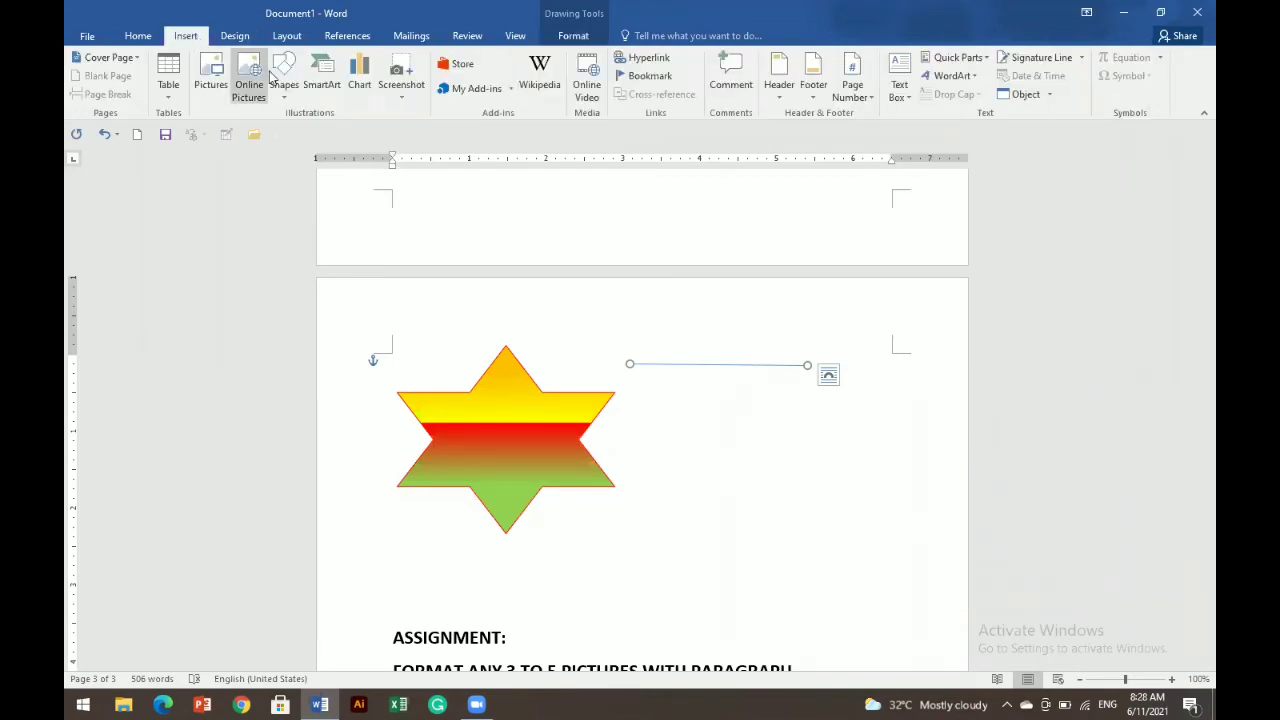
pyautogui.click(284, 78)
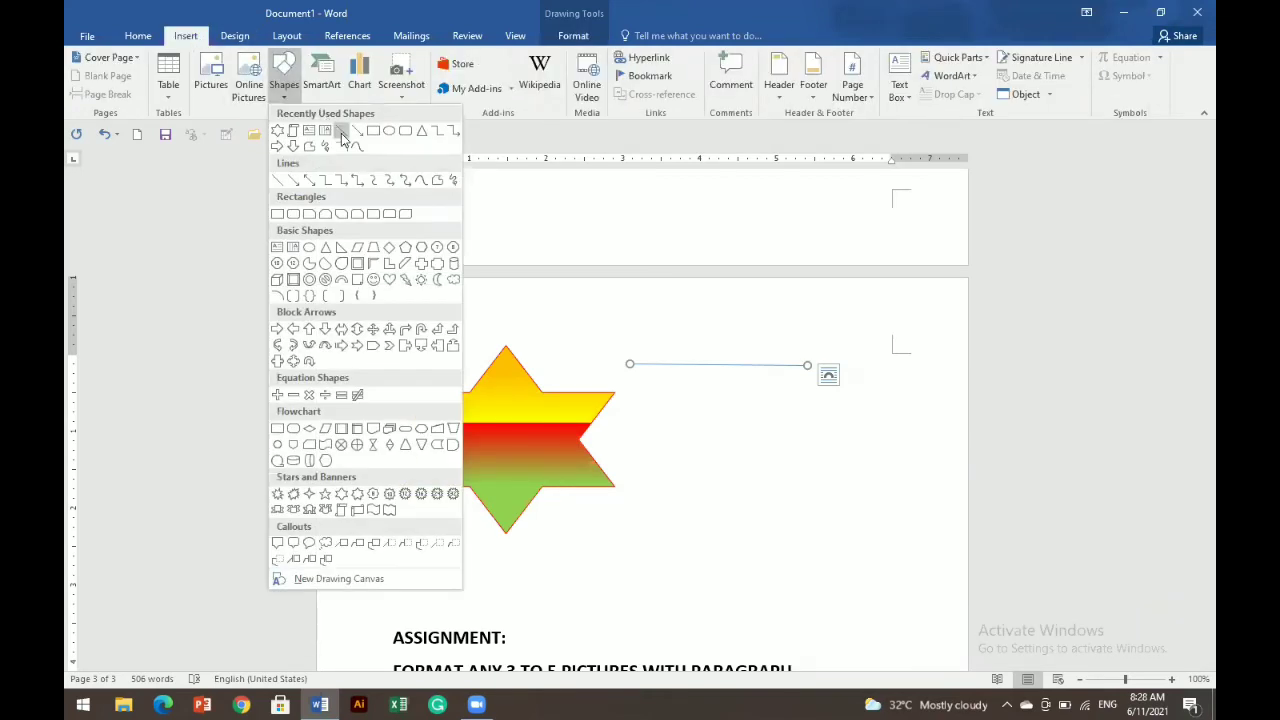
pyautogui.click(341, 133)
pyautogui.moveTo(647, 397)
pyautogui.mouseDown()
pyautogui.moveTo(826, 409)
pyautogui.moveTo(904, 390)
pyautogui.mouseUp()
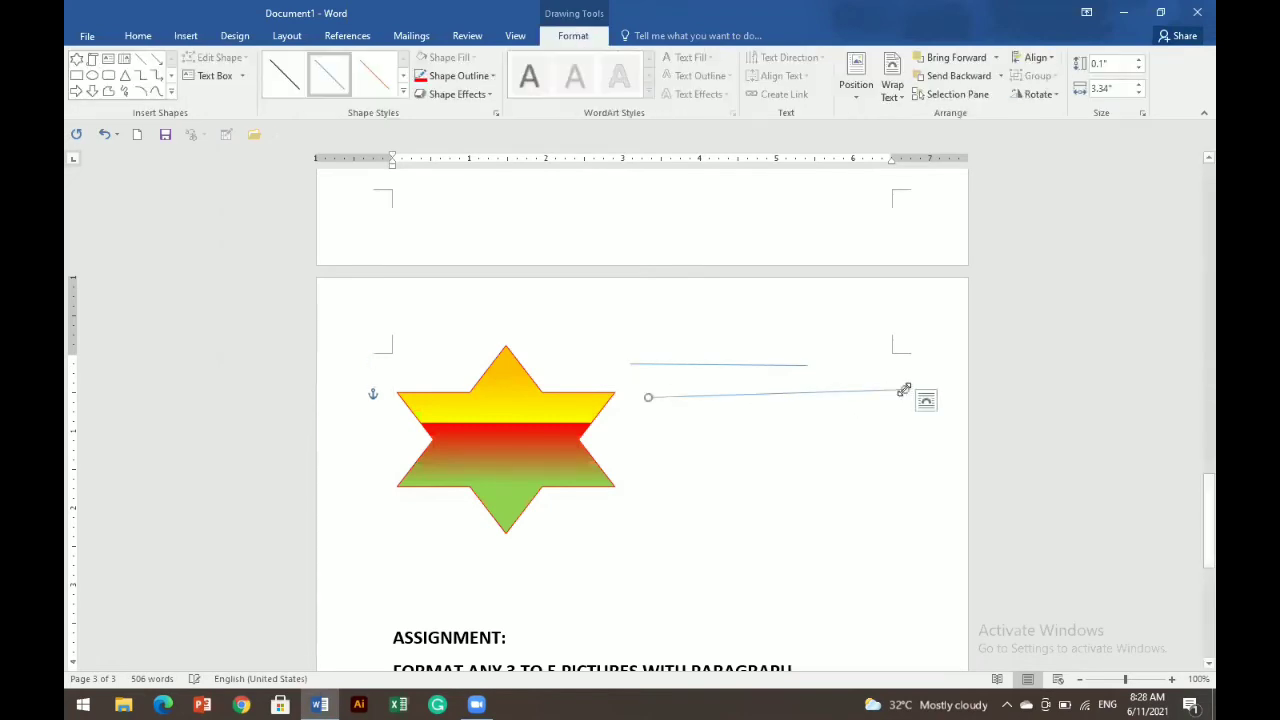
pyautogui.click(660, 443)
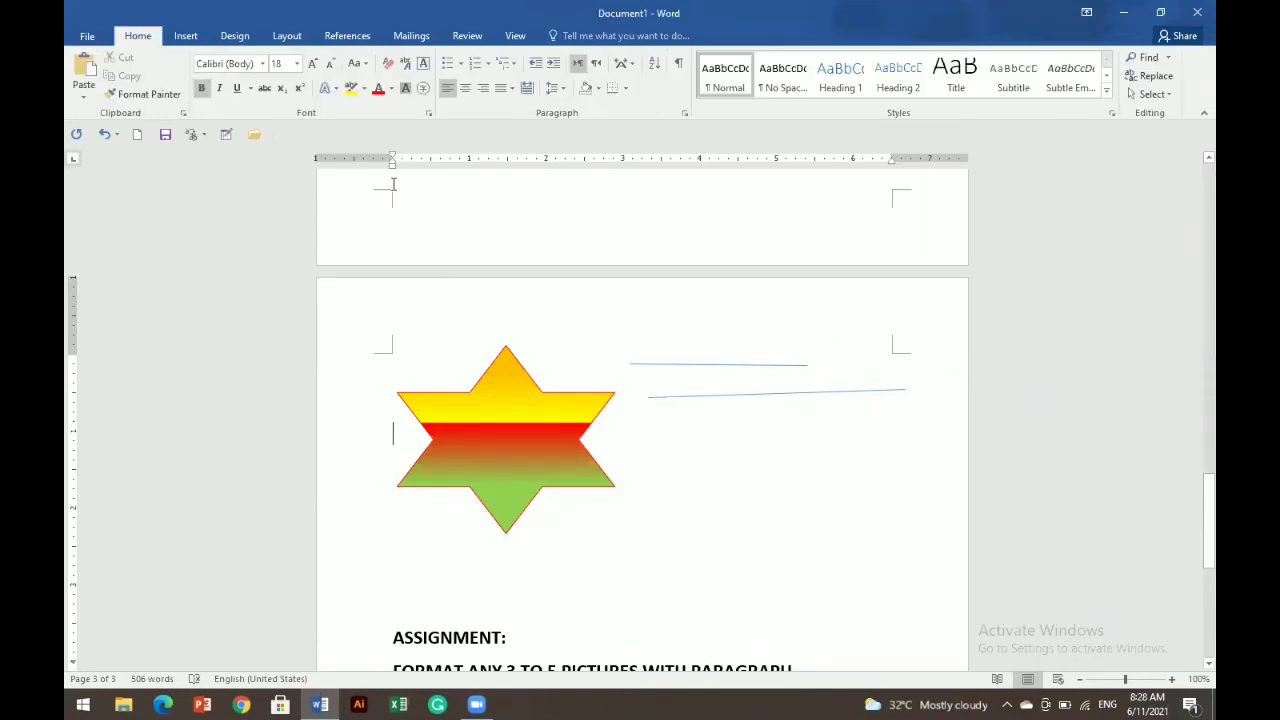
# - Draw a third, perfectly horizontal line about 3.14" long below the slanted line
pyautogui.click(188, 36)
pyautogui.click(285, 100)
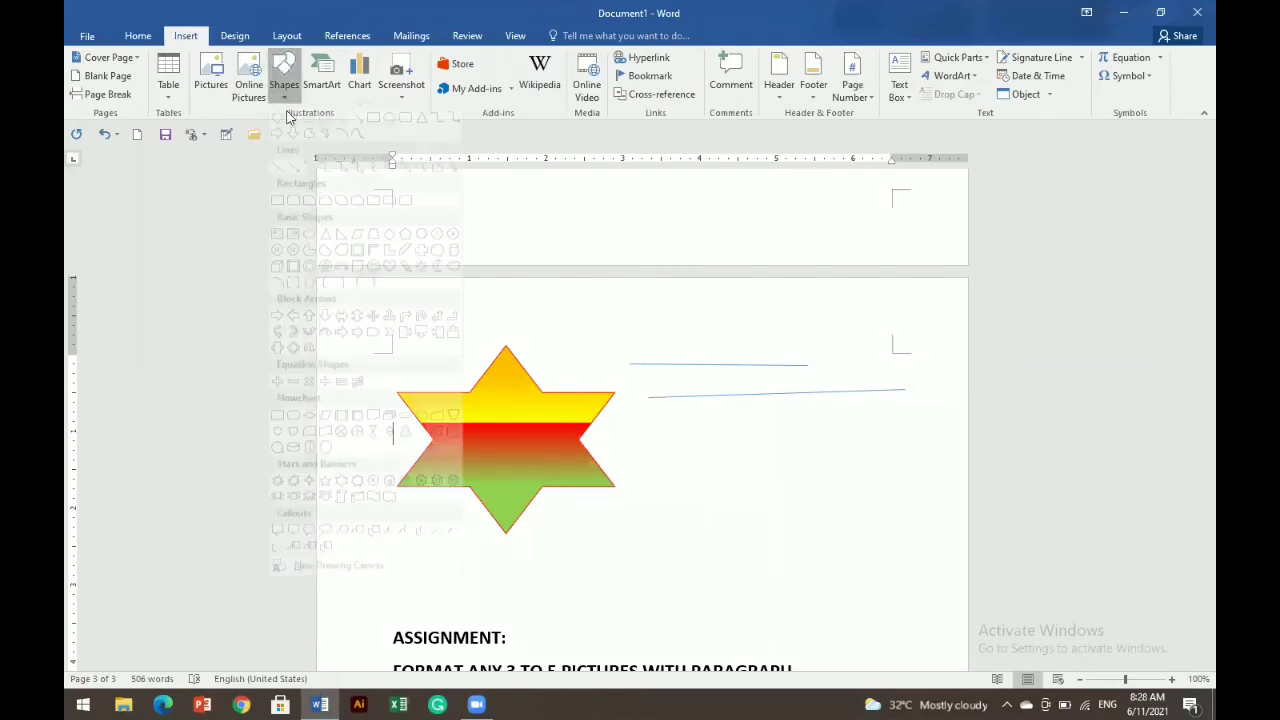
pyautogui.click(340, 132)
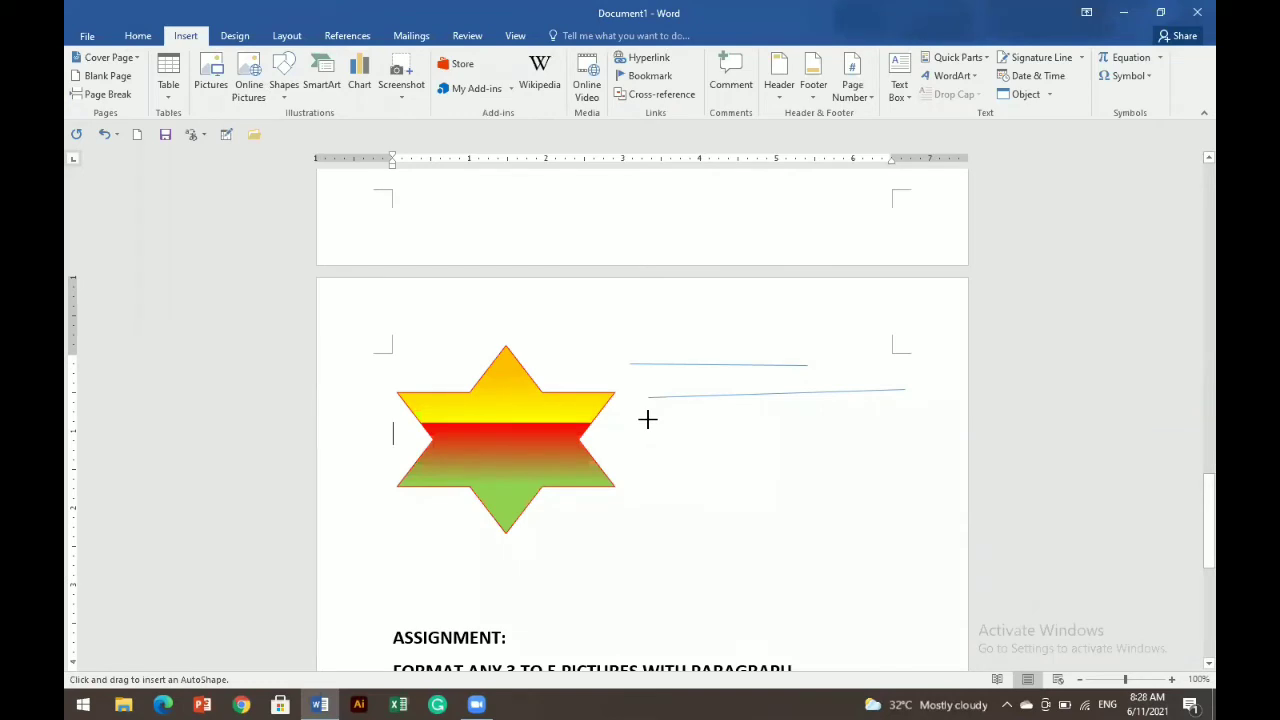
pyautogui.moveTo(648, 420)
pyautogui.mouseDown()
pyautogui.moveTo(740, 427)
pyautogui.moveTo(803, 523)
pyautogui.moveTo(803, 420)
pyautogui.moveTo(771, 523)
pyautogui.moveTo(665, 571)
pyautogui.moveTo(646, 569)
pyautogui.moveTo(757, 531)
pyautogui.moveTo(794, 501)
pyautogui.moveTo(838, 430)
pyautogui.moveTo(833, 535)
pyautogui.moveTo(723, 616)
pyautogui.moveTo(855, 611)
pyautogui.moveTo(888, 494)
pyautogui.mouseUp()
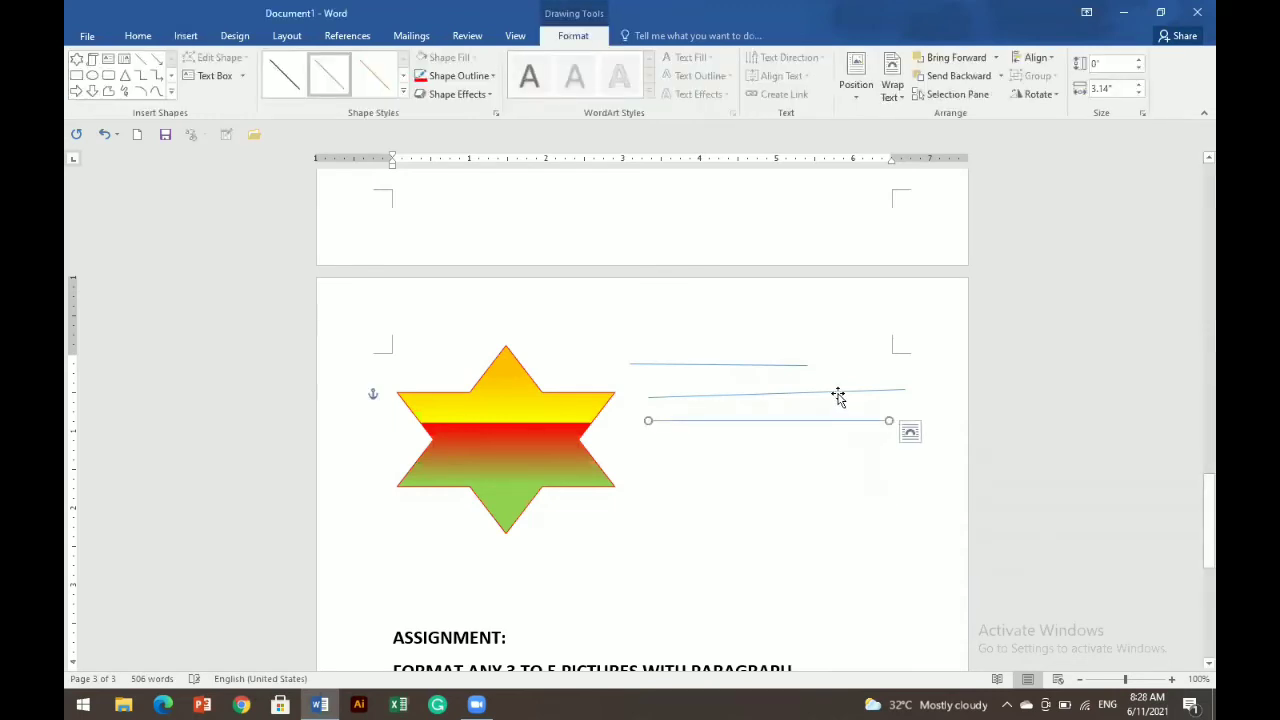
# - Set the outline weight of the third, perfectly horizontal line to 3 pt
pyautogui.click(758, 366)
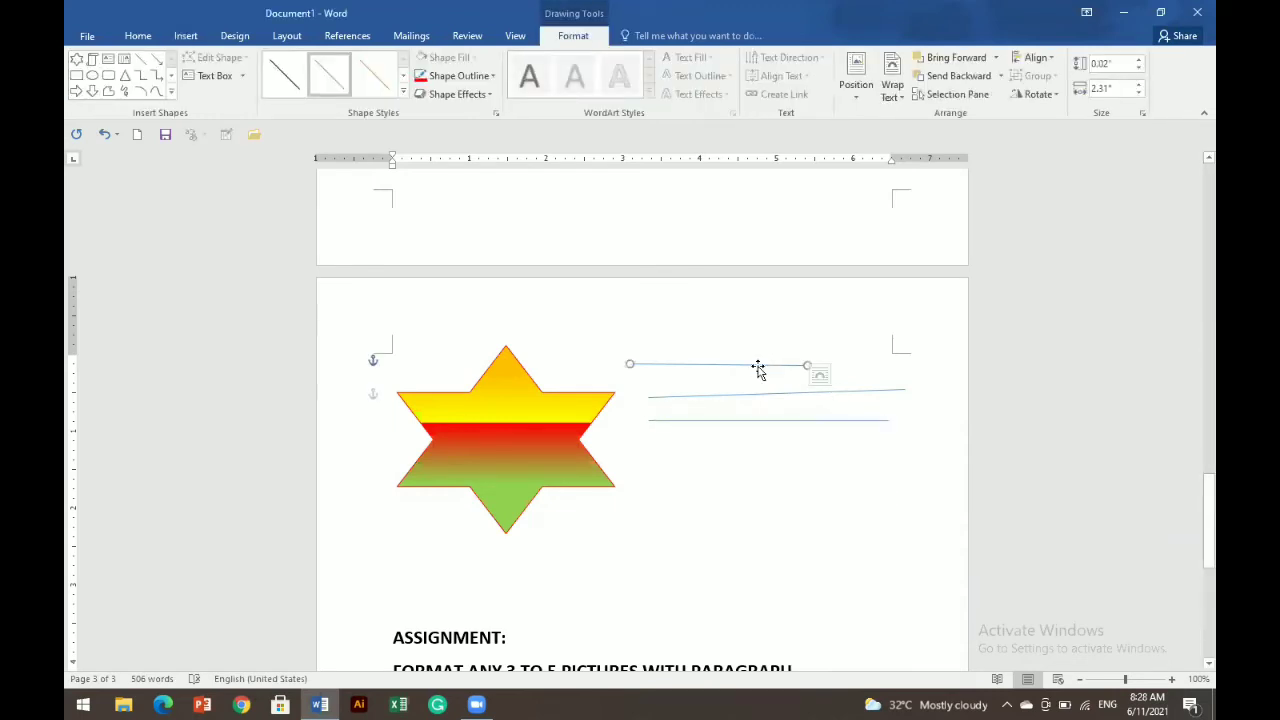
pyautogui.click(736, 420)
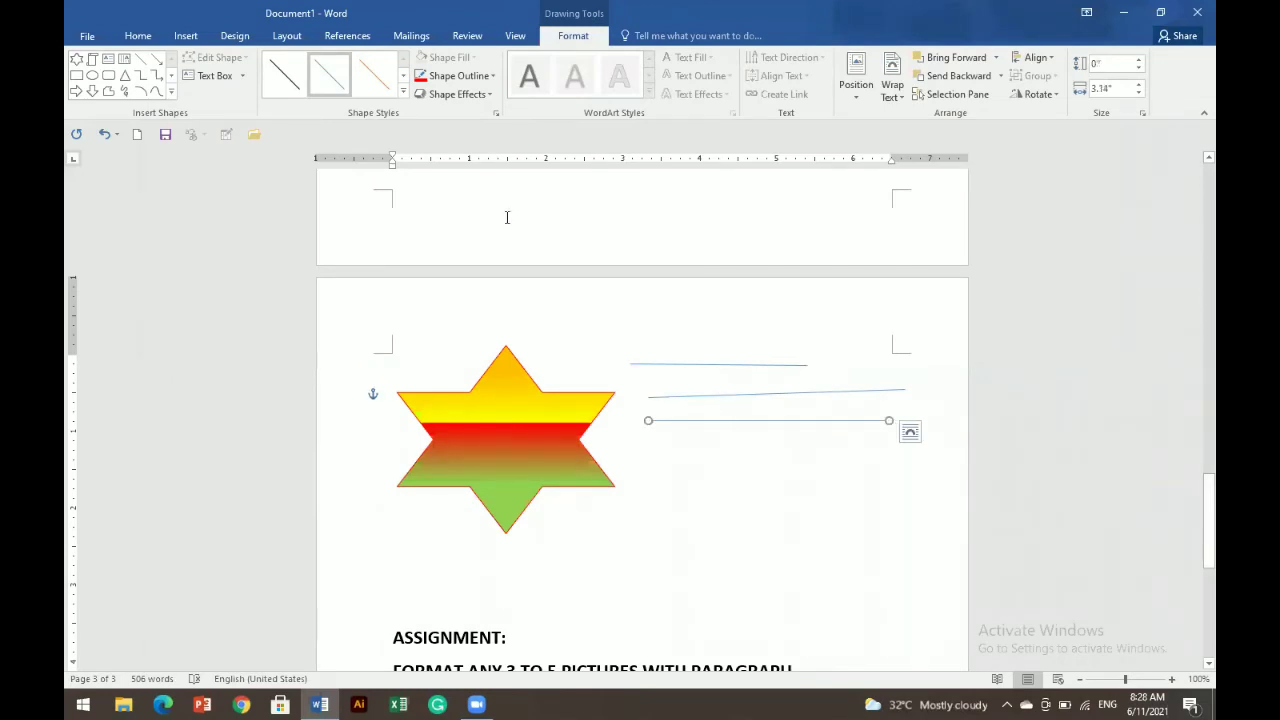
pyautogui.click(488, 78)
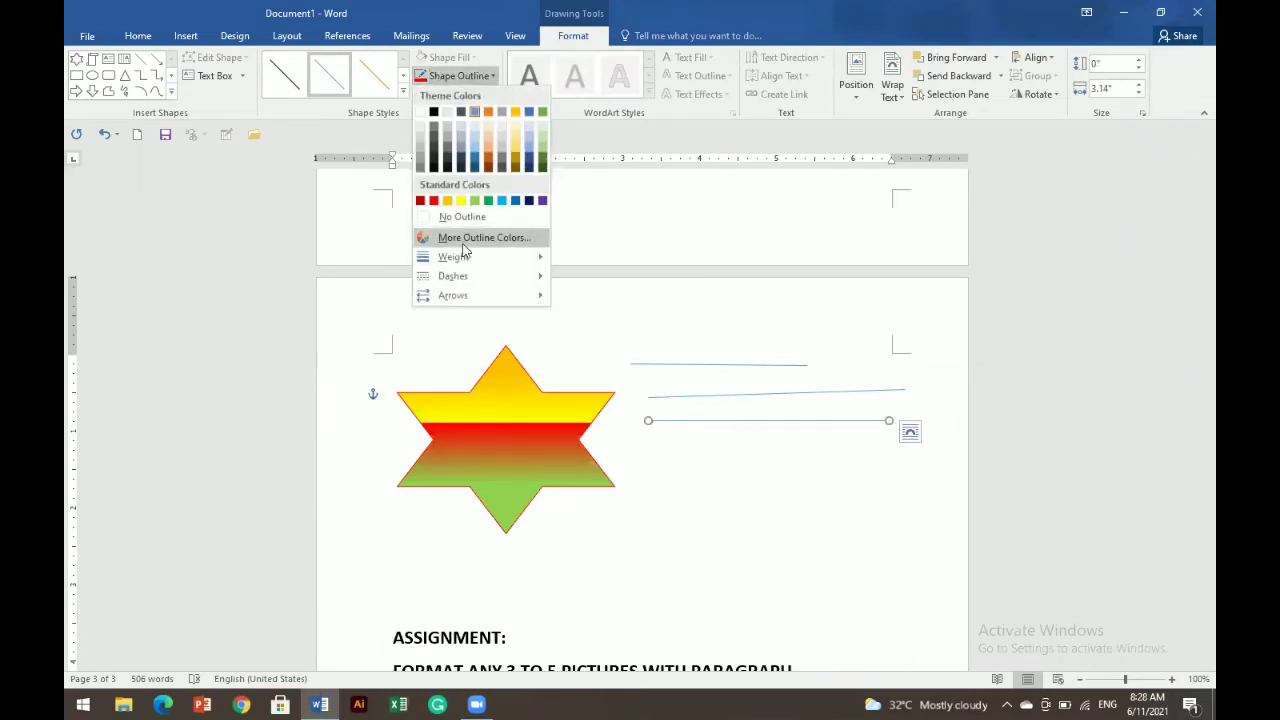
pyautogui.moveTo(460, 257)
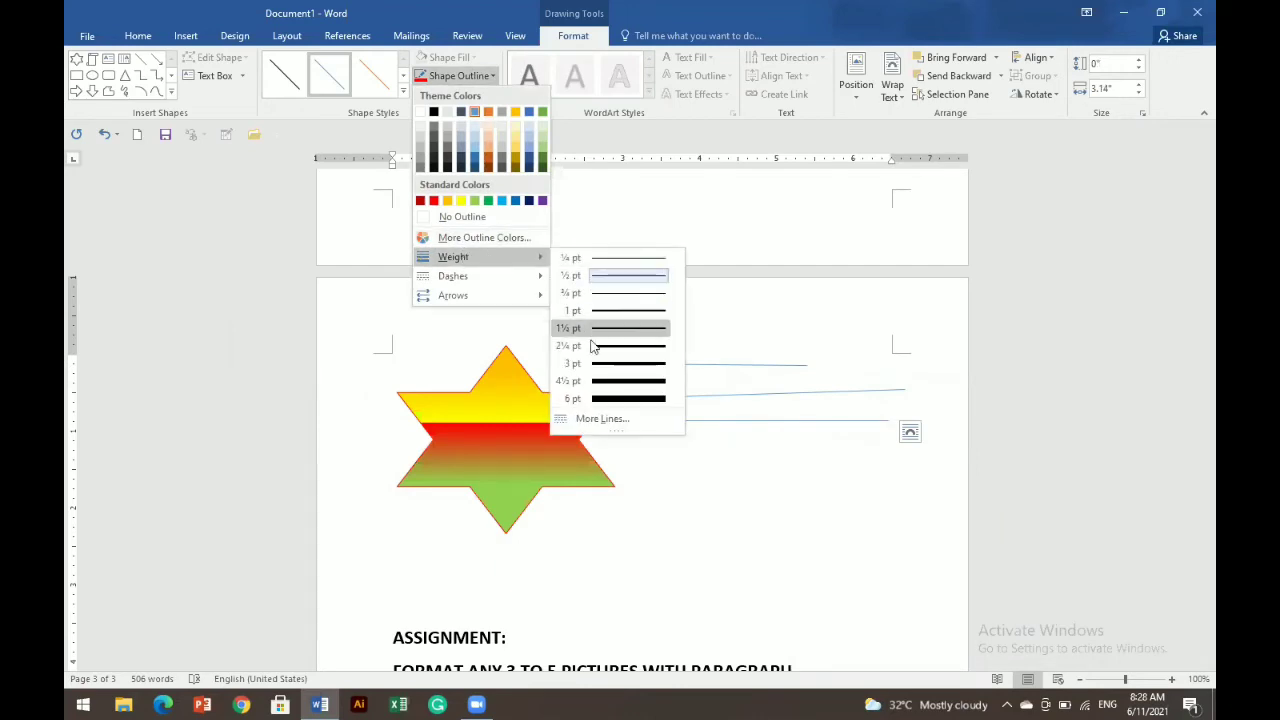
pyautogui.click(600, 363)
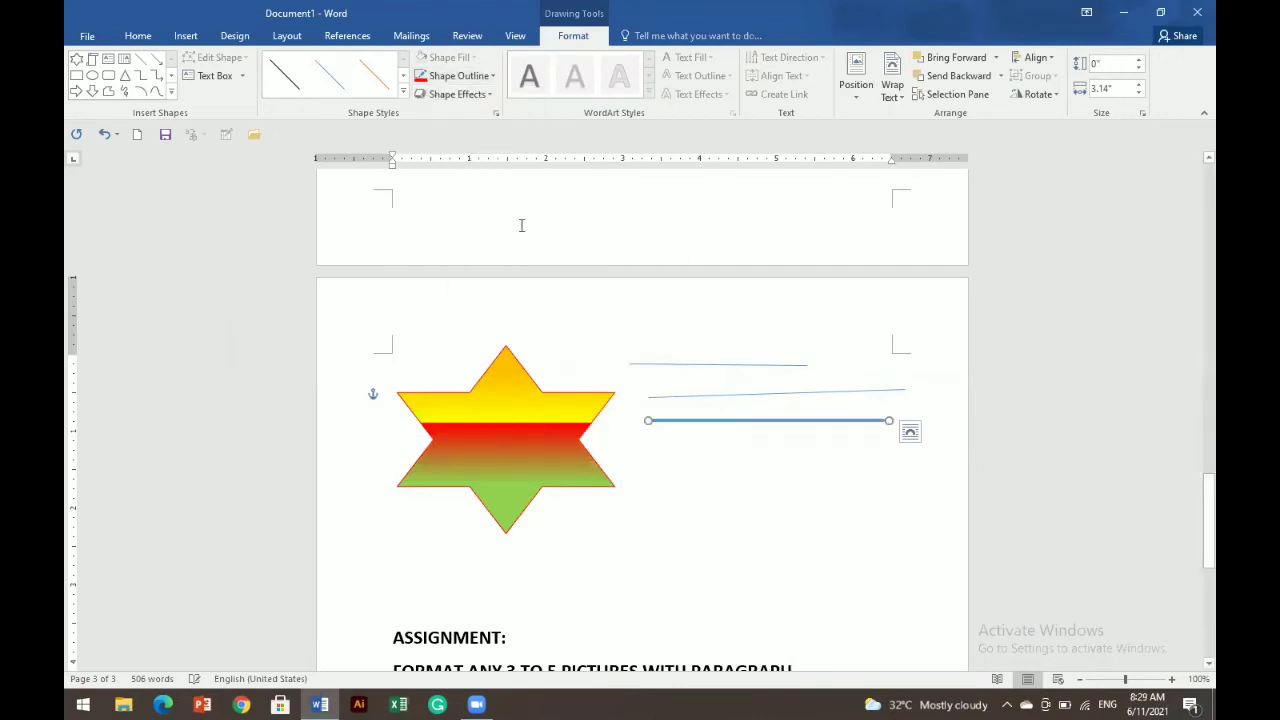
# - Give the thick horizontal line the arrow style with diamonds at both ends
pyautogui.click(472, 77)
pyautogui.click(588, 170)
pyautogui.click(458, 76)
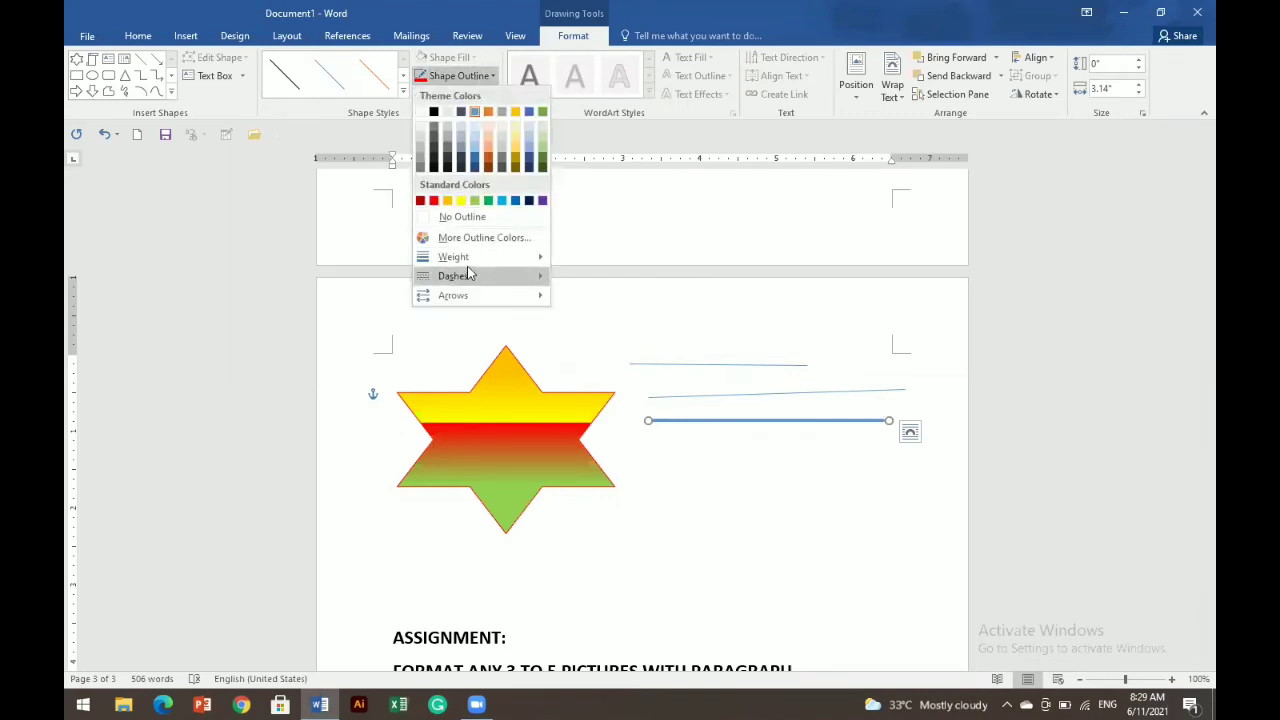
pyautogui.moveTo(455, 296)
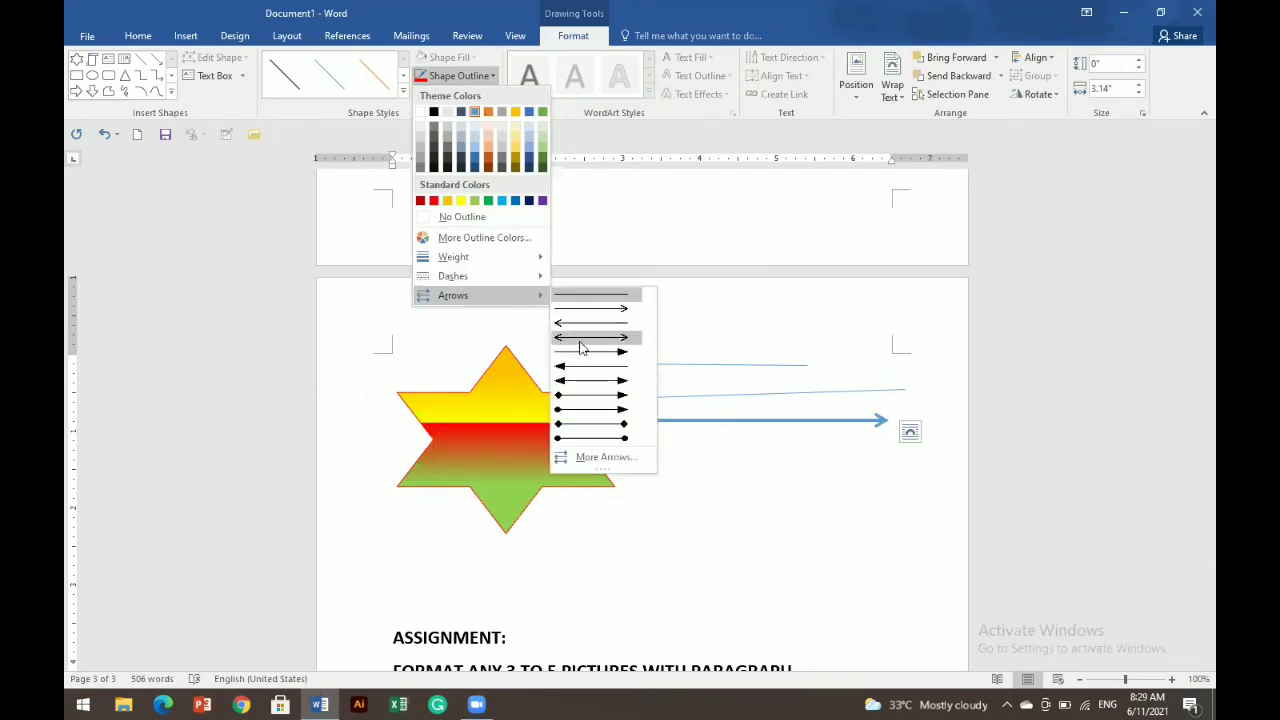
pyautogui.click(574, 424)
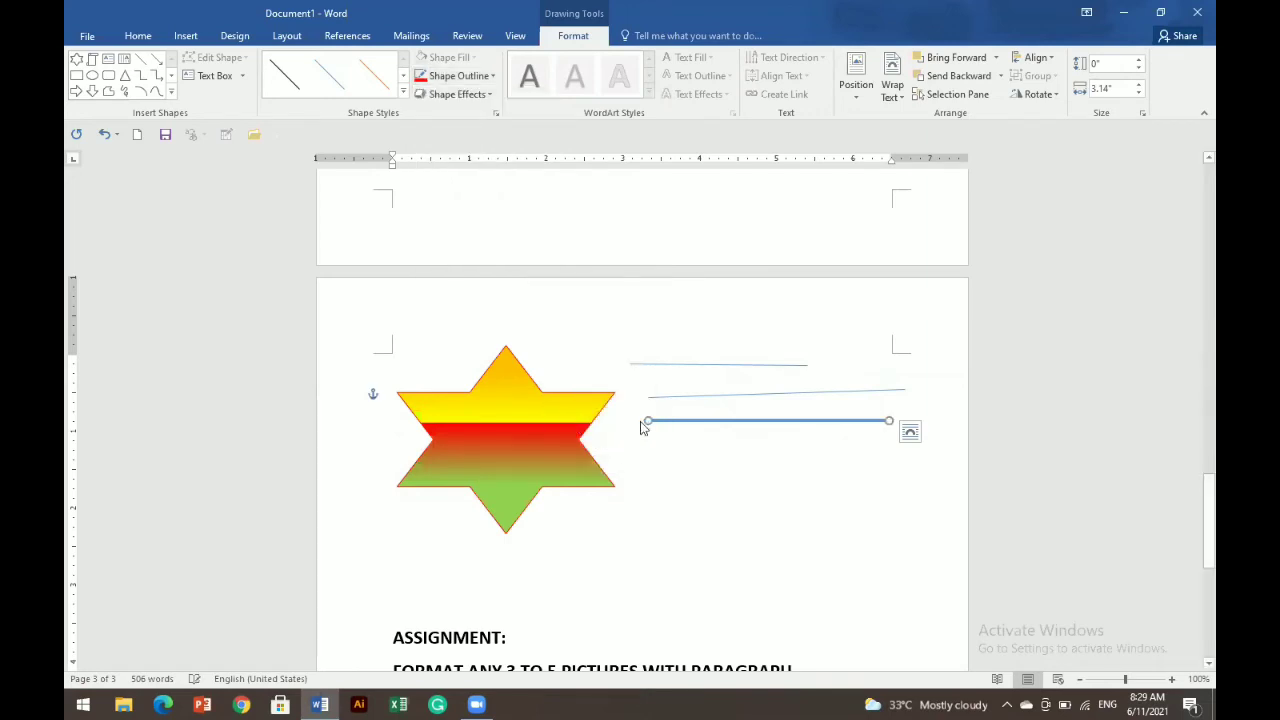
# - Move the thick line to just below the star and reapply the arrow style with diamonds at both ends
pyautogui.moveTo(696, 424); pyautogui.dragTo(425, 582)
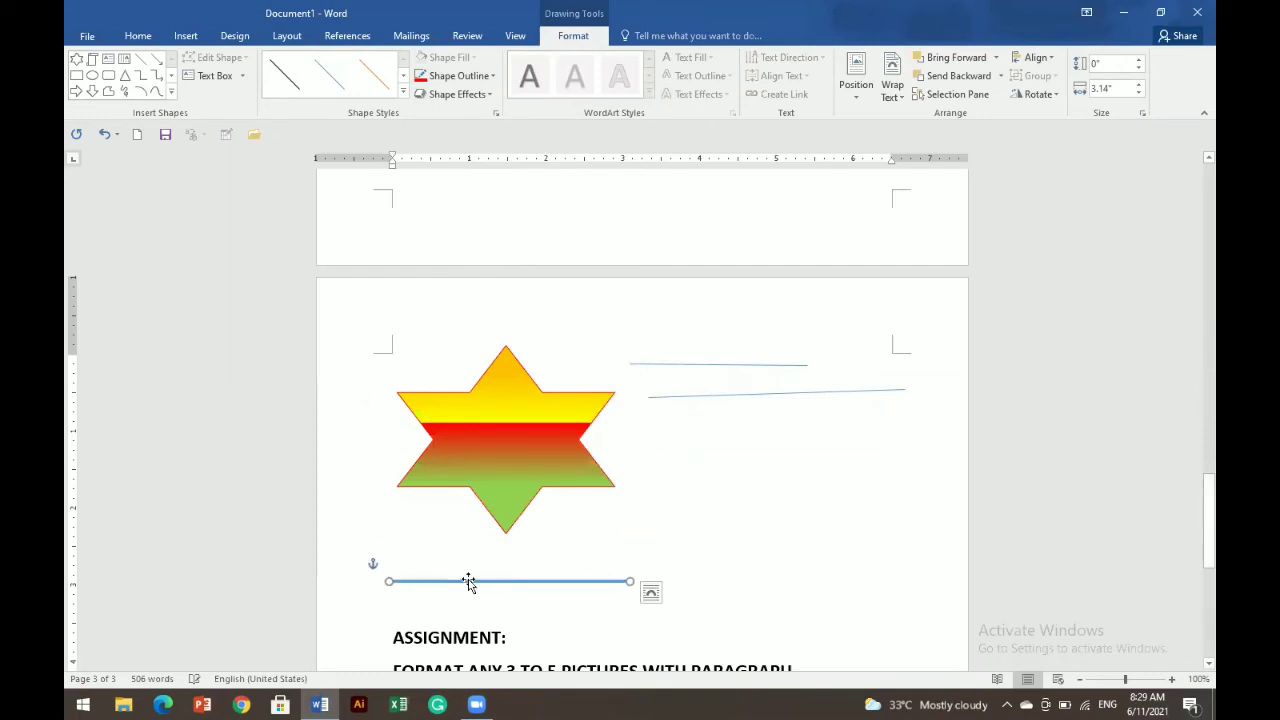
pyautogui.click(491, 76)
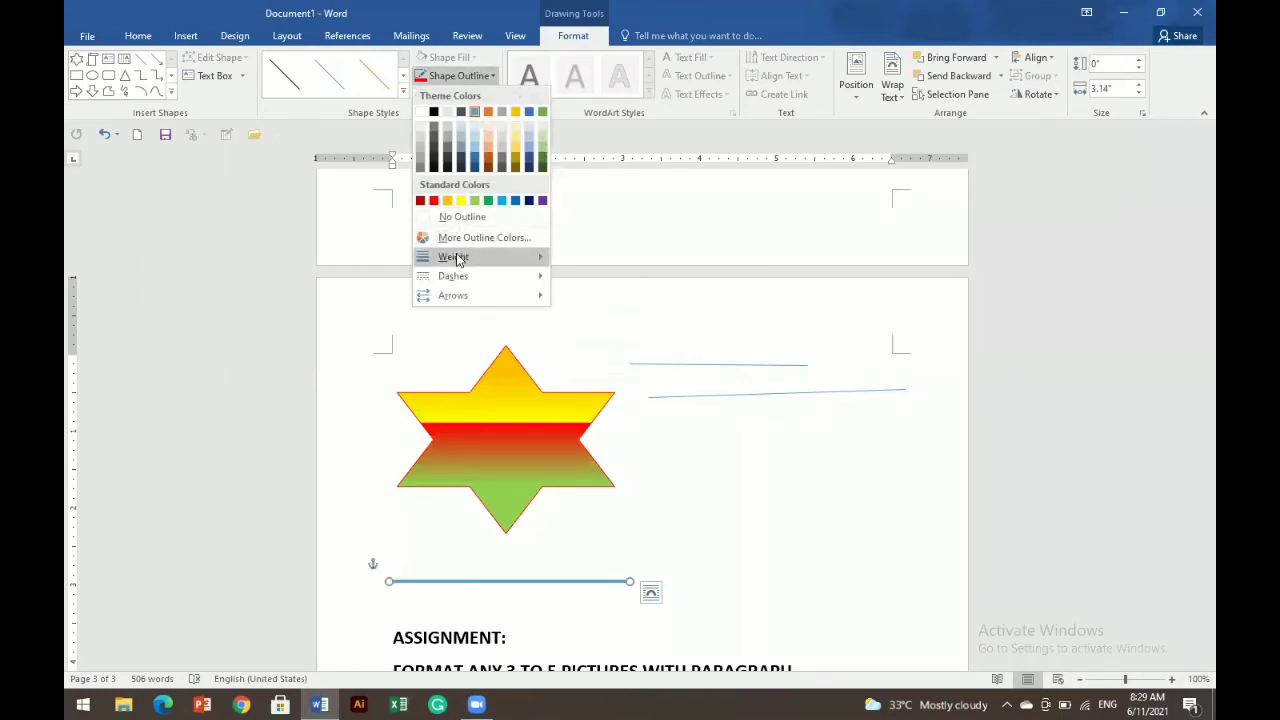
pyautogui.moveTo(458, 295)
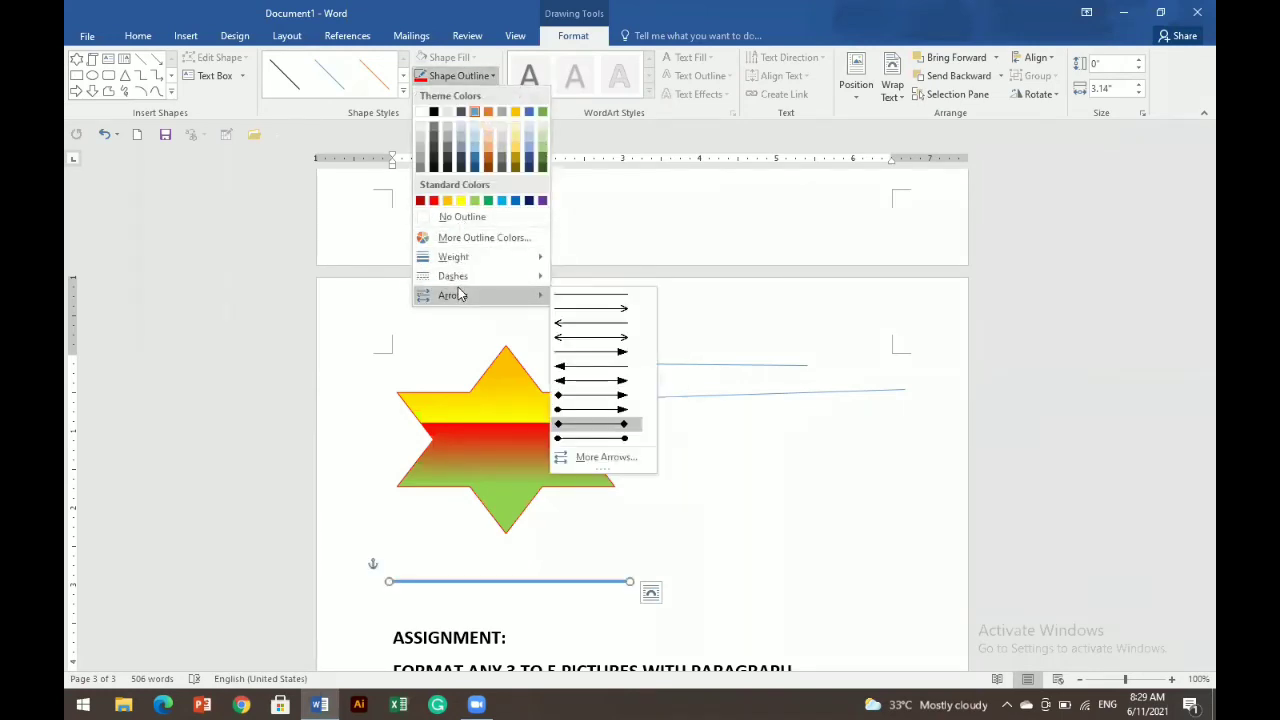
pyautogui.click(569, 426)
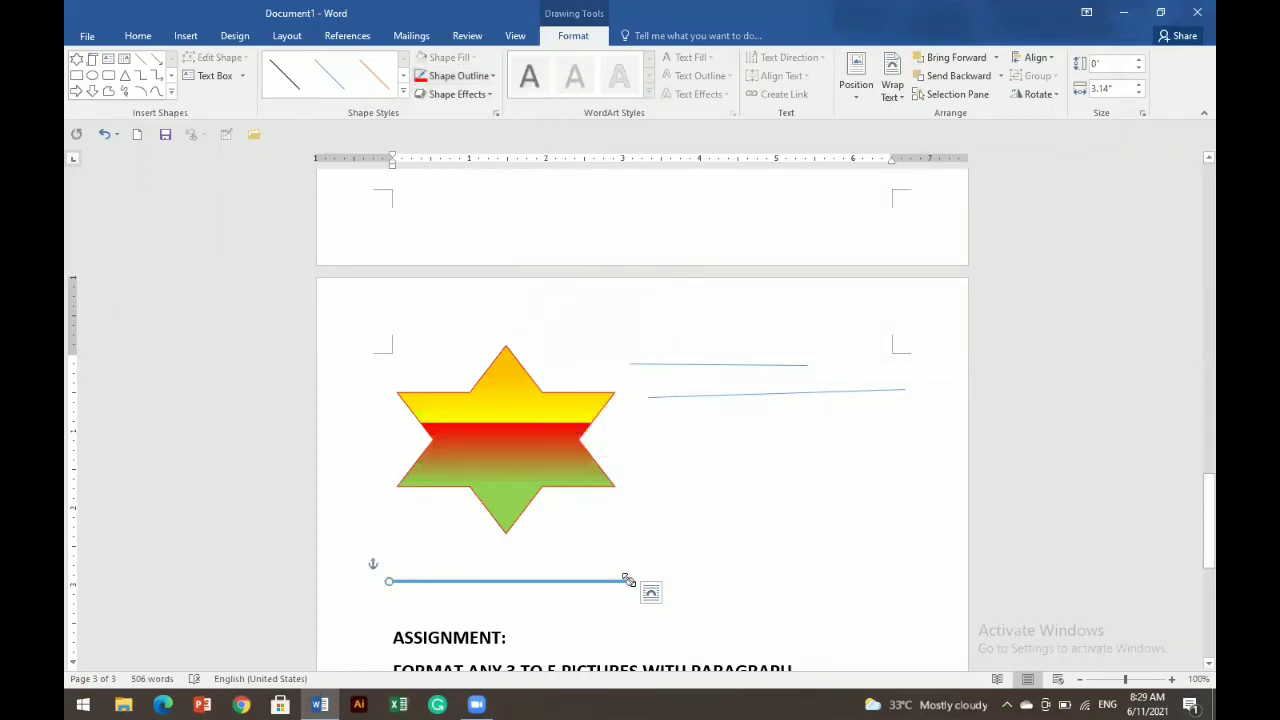
# - Stretch the thick line across the page to about 7.09" wide and deselect it
pyautogui.moveTo(634, 580); pyautogui.dragTo(933, 584)
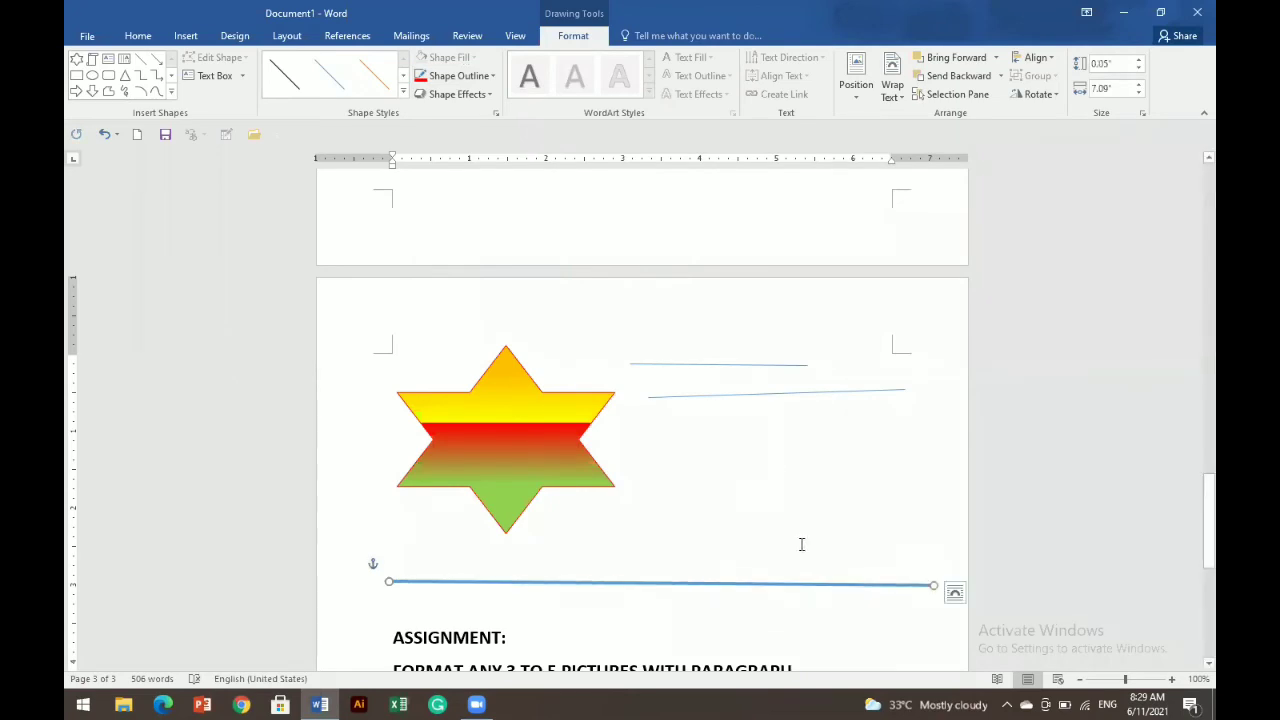
pyautogui.click(736, 475)
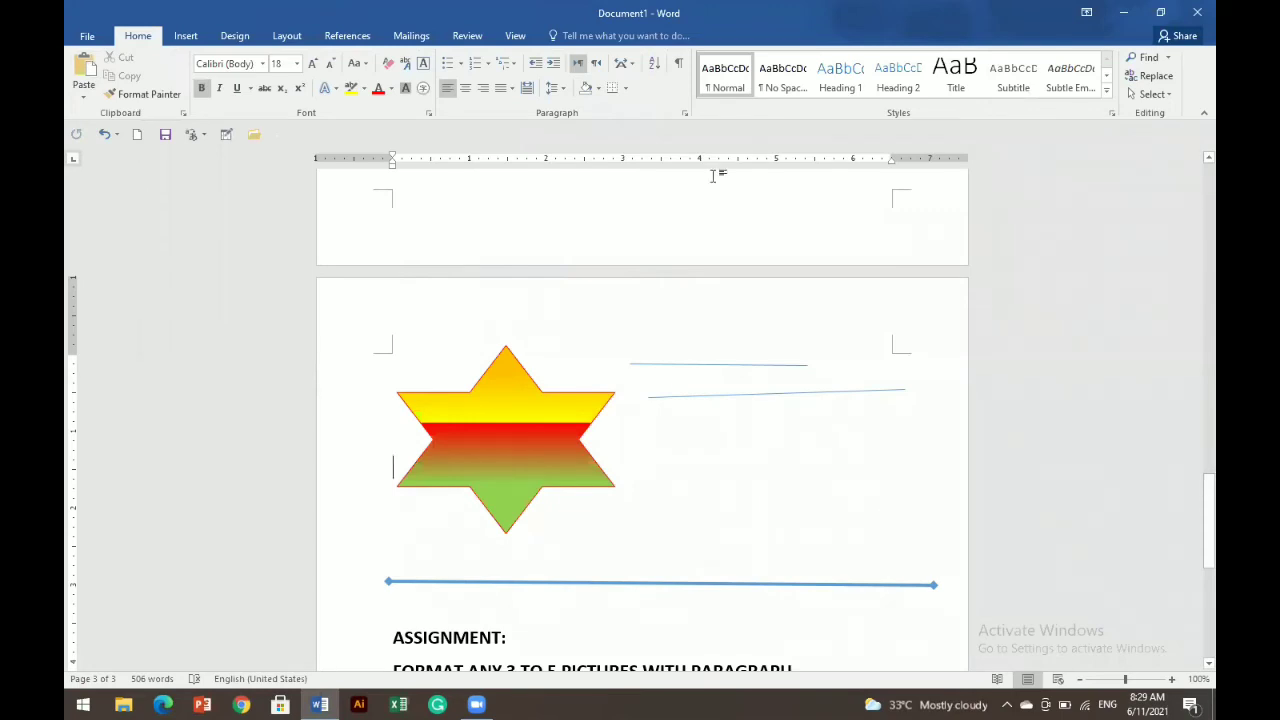
pyautogui.click(686, 116)
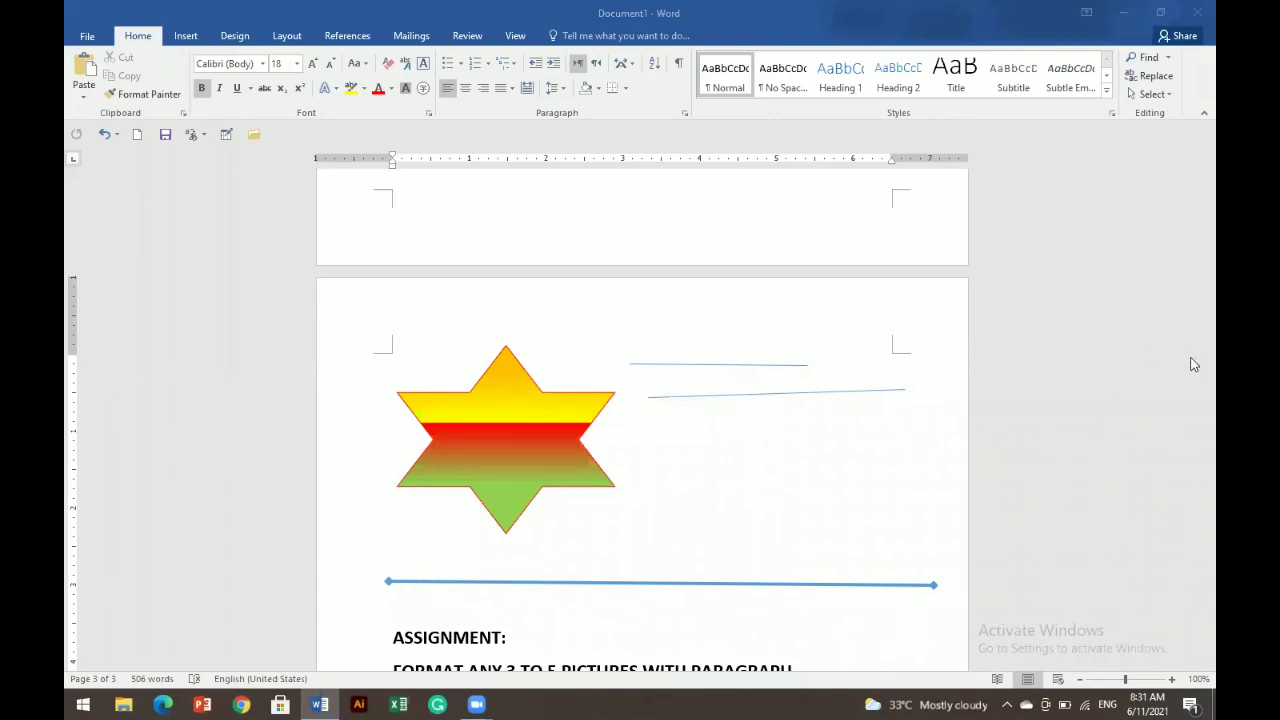
pyautogui.click(614, 487)
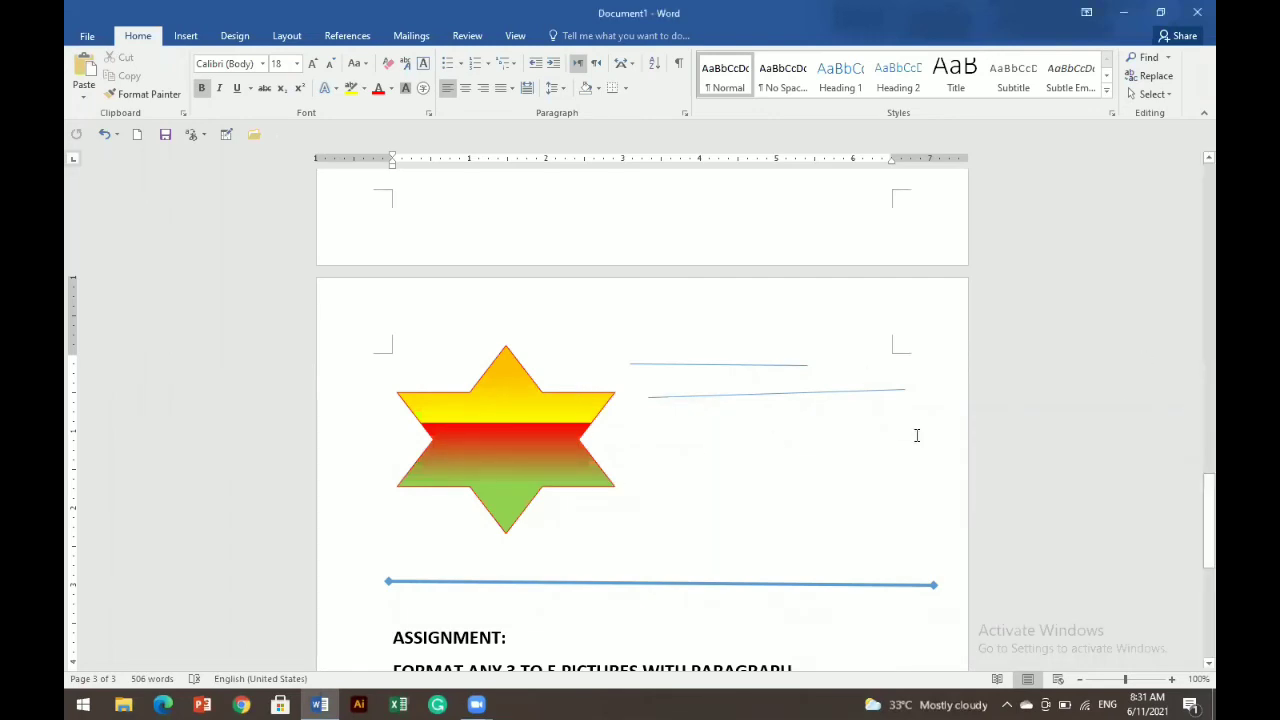
# - Insert the pizza picture "download" from the freelancing folder on a new line below "CLT P= PASTE"
pyautogui.moveTo(1208, 524); pyautogui.dragTo(1143, 631)
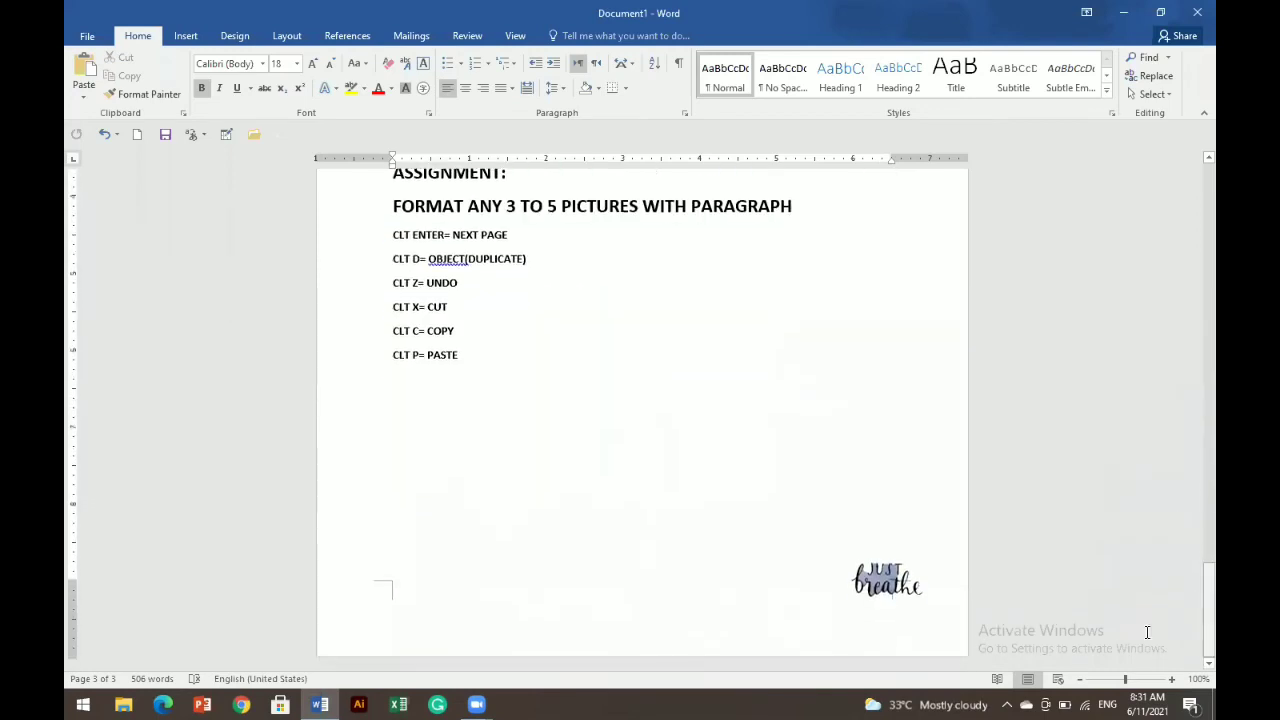
pyautogui.click(472, 355)
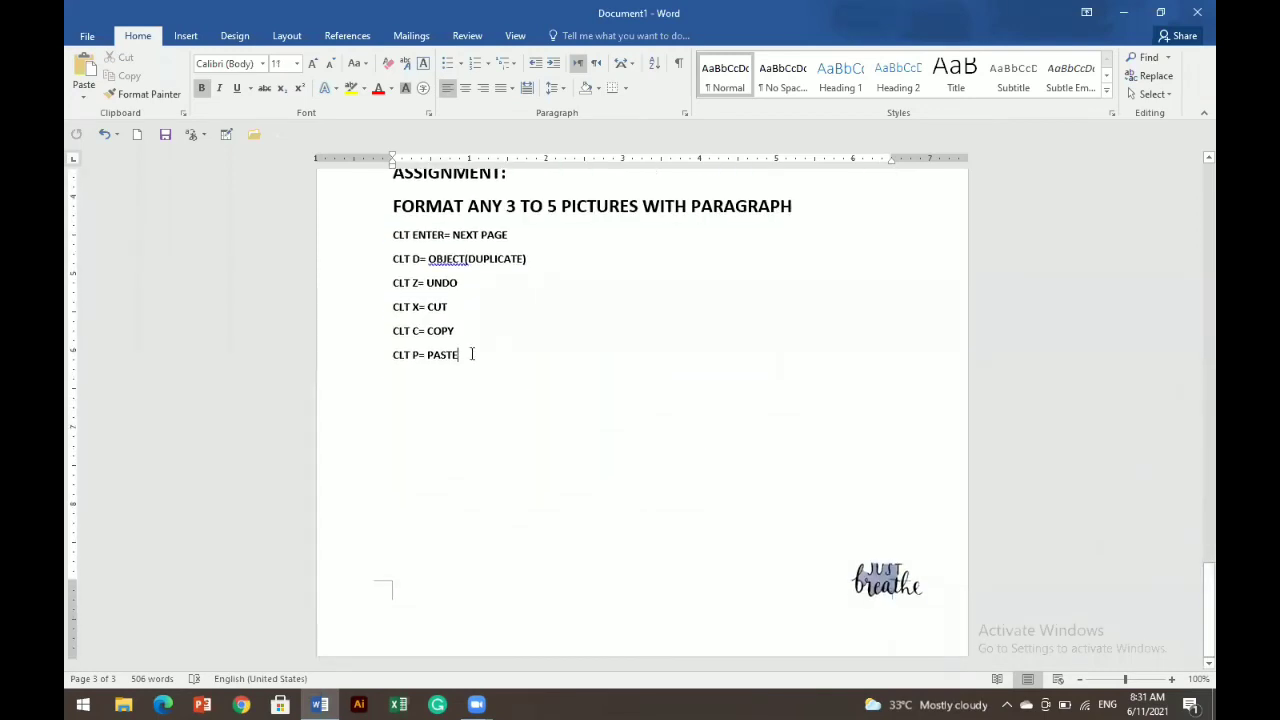
pyautogui.press('Return')
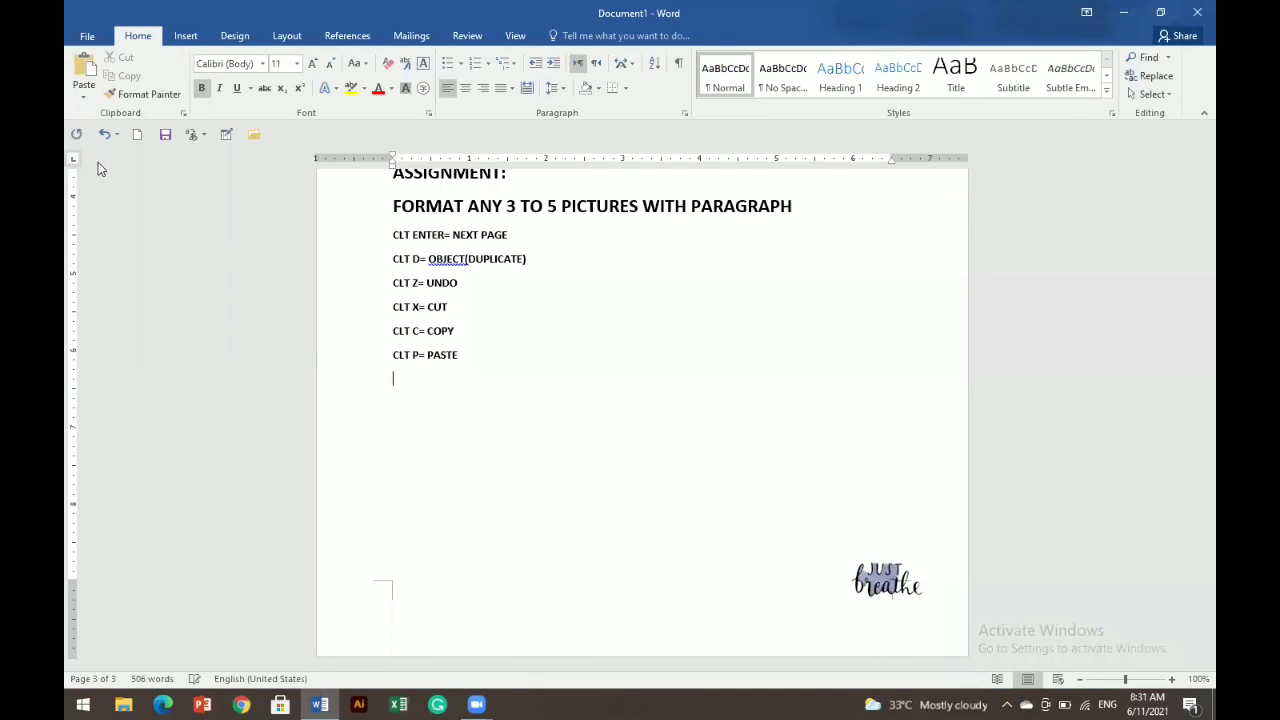
pyautogui.click(187, 37)
pyautogui.click(211, 75)
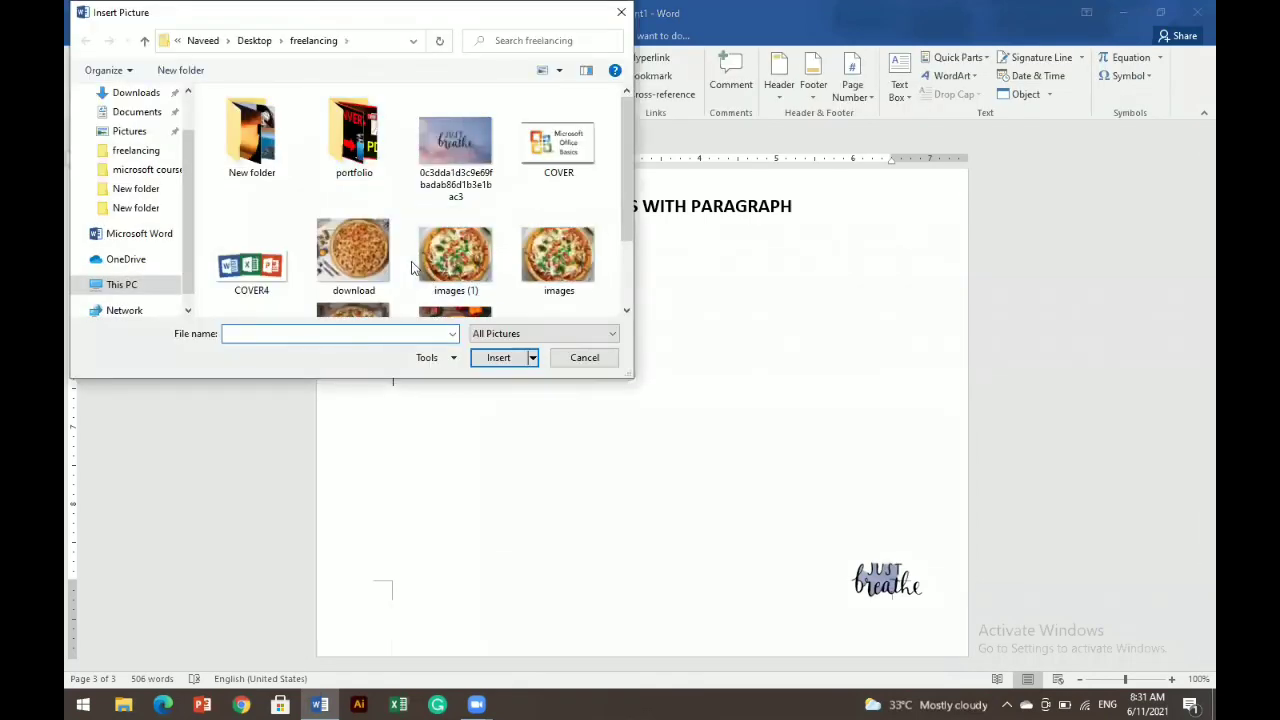
pyautogui.scroll(-2, 635, 280)
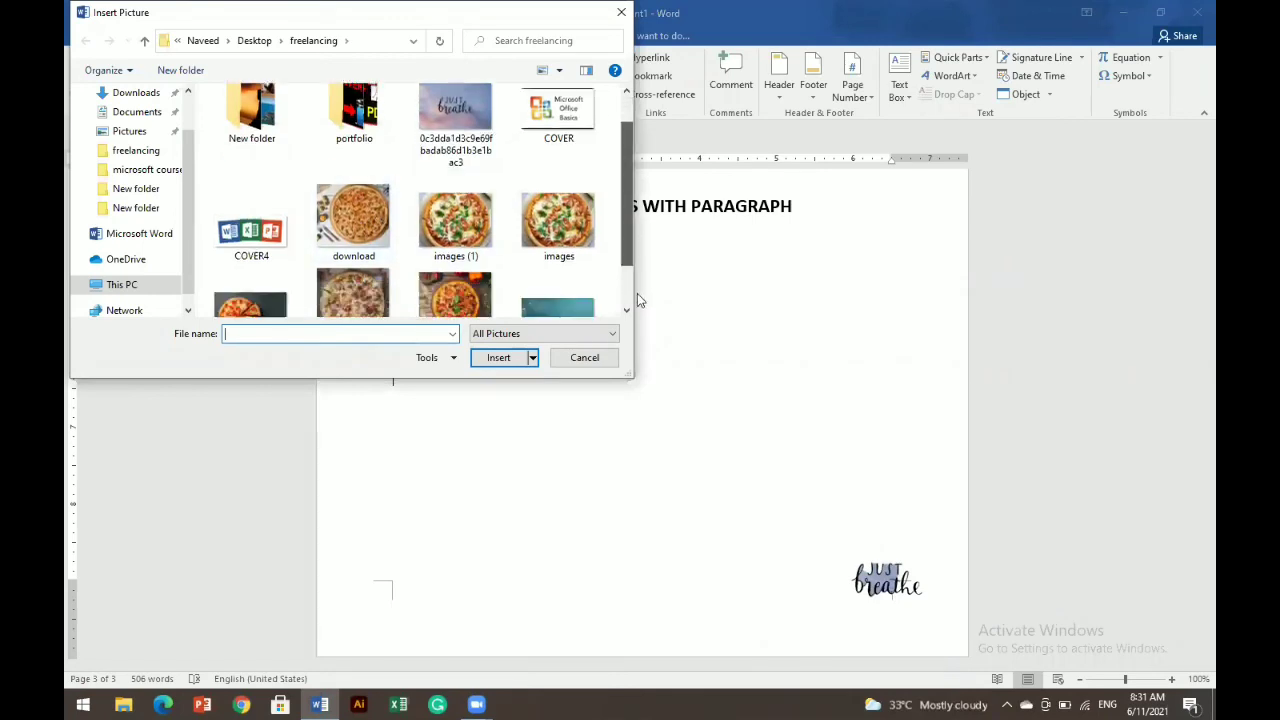
pyautogui.scroll(1, 628, 285)
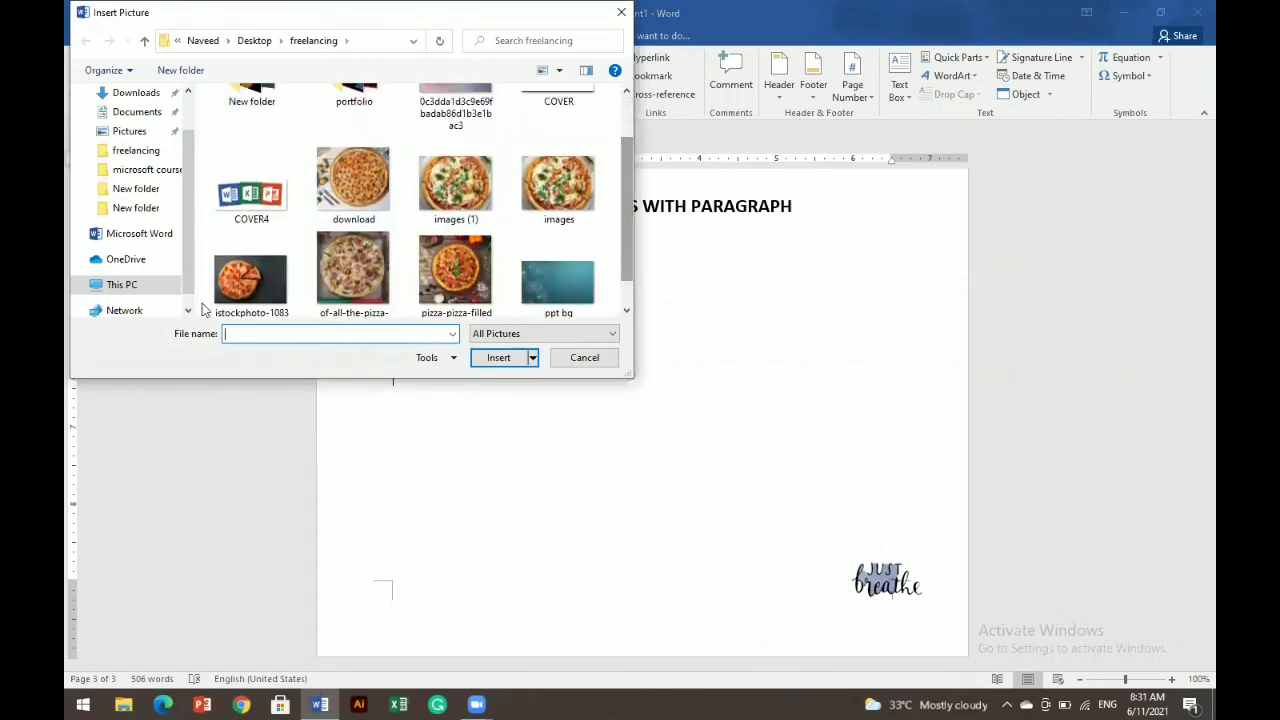
pyautogui.click(328, 205)
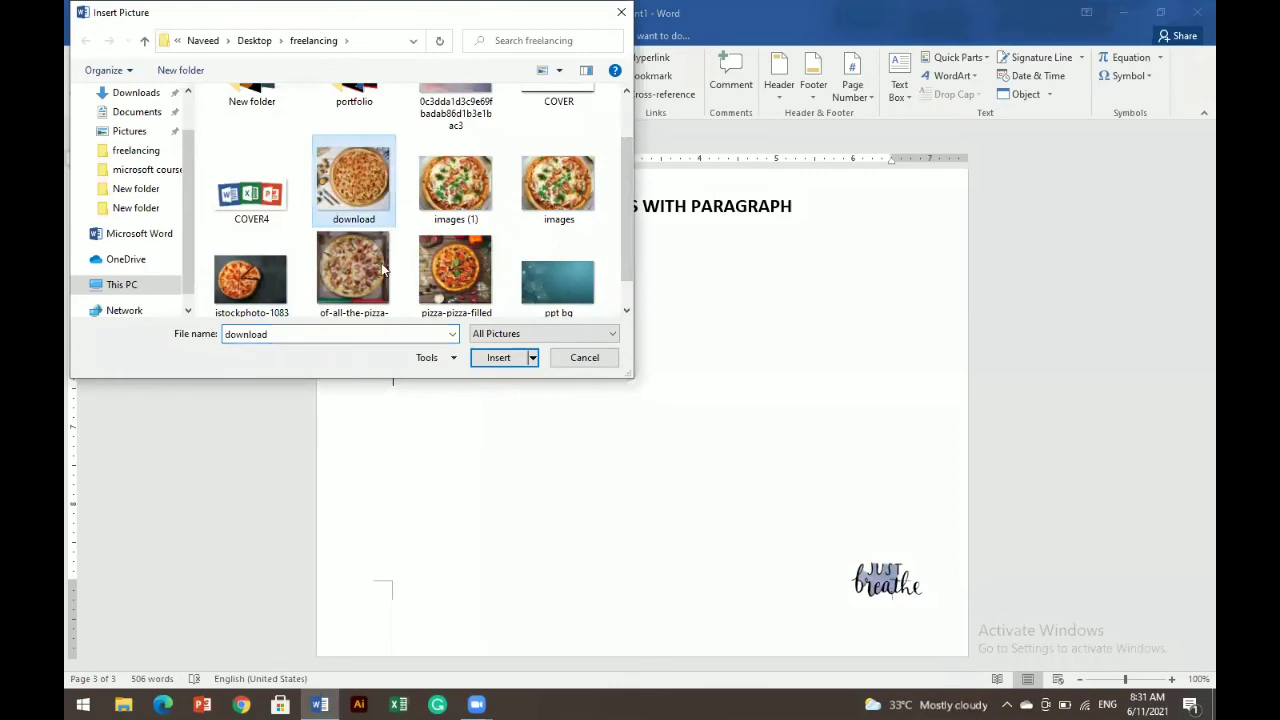
pyautogui.click(483, 365)
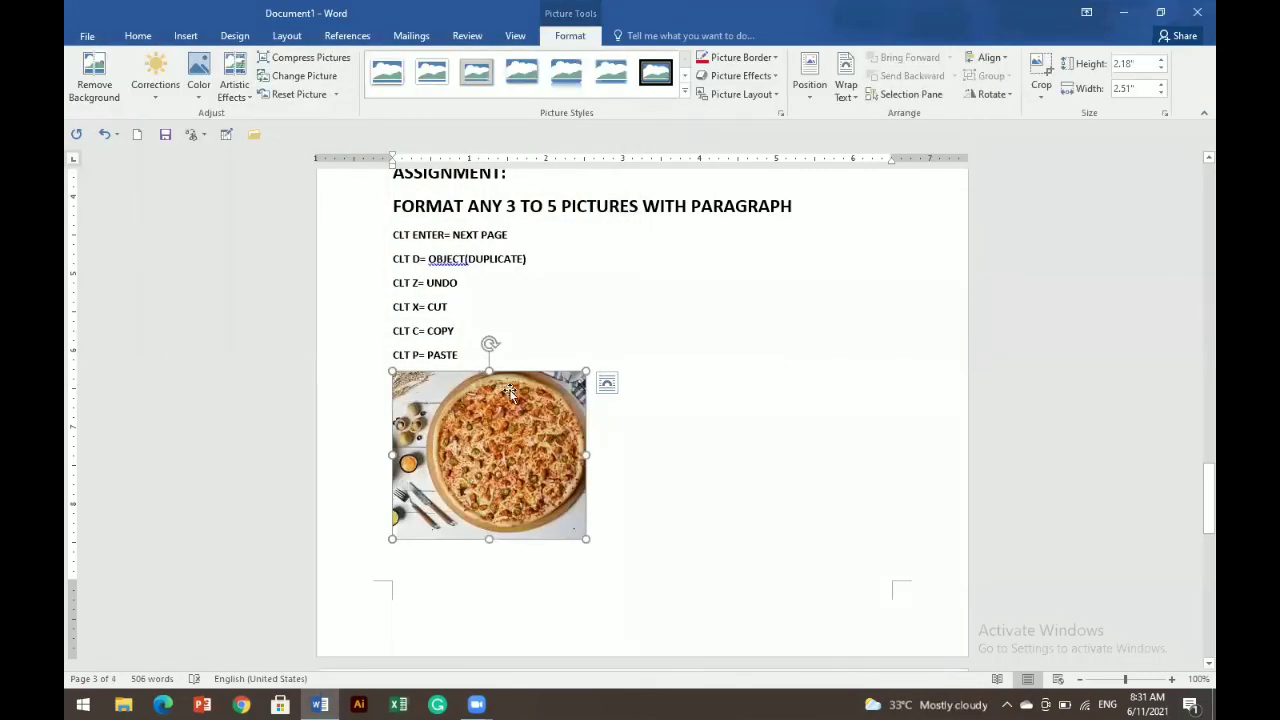
# - Enlarge the pizza picture to about 3.07" high and 3.54" wide and set its text wrapping to Square
pyautogui.moveTo(586, 539); pyautogui.dragTo(666, 574)
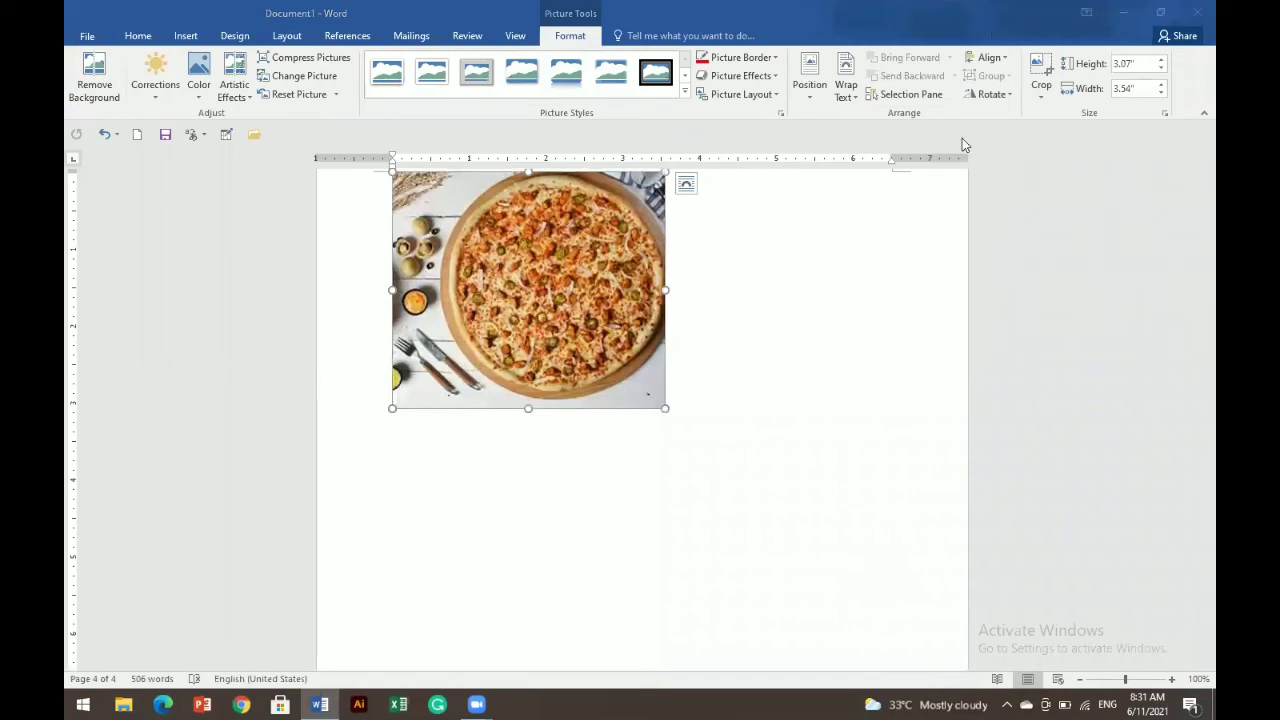
pyautogui.click(548, 217)
pyautogui.click(846, 90)
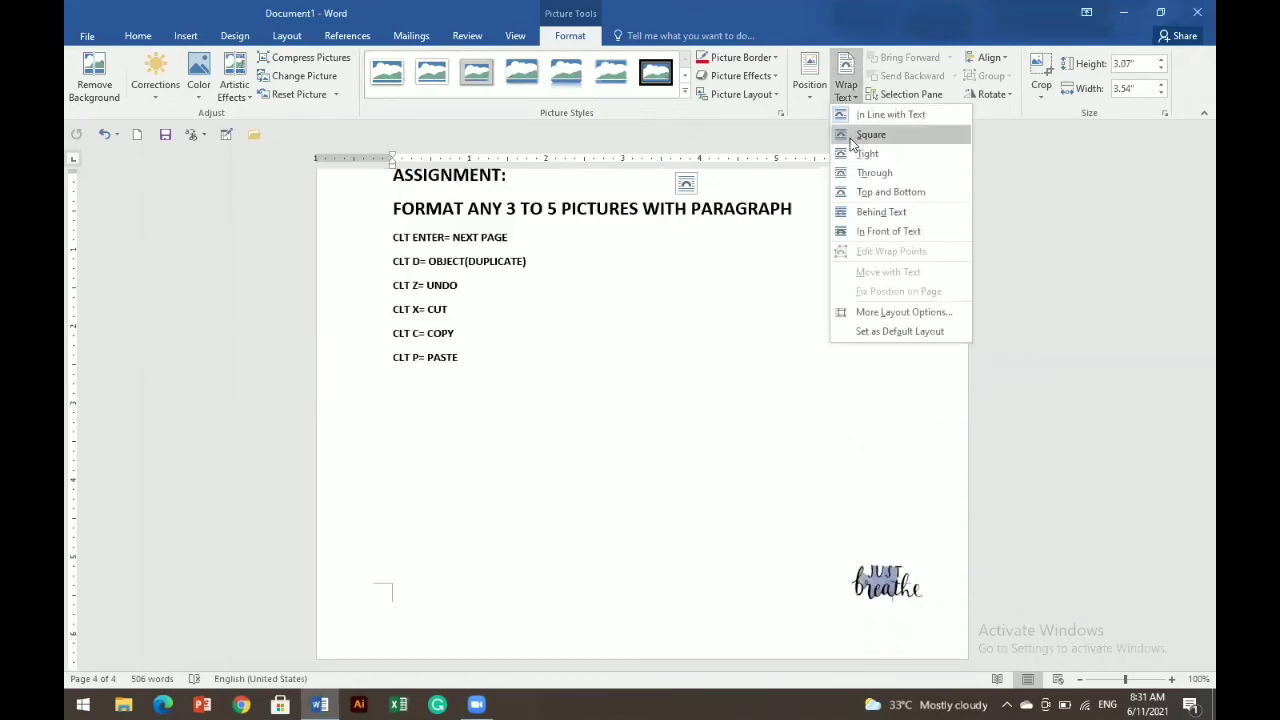
pyautogui.click(850, 145)
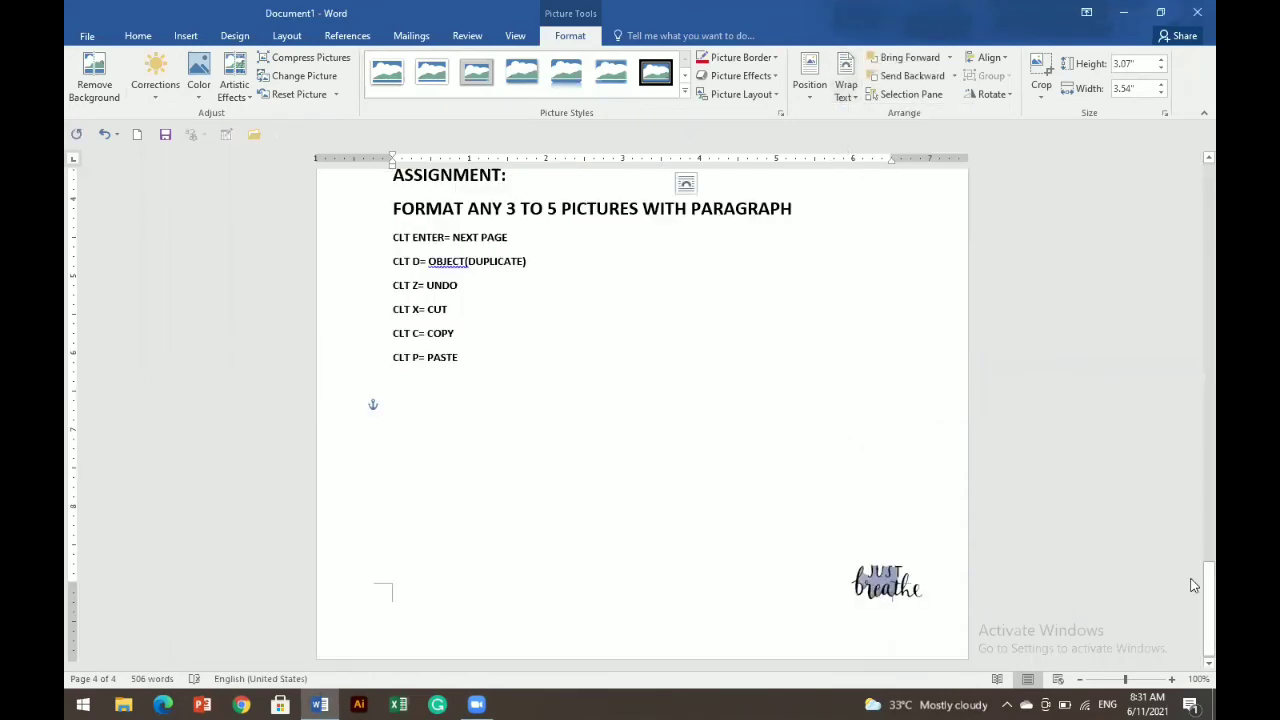
# - Move the pizza picture to the empty area right of the shortcut list, below the assignment heading
pyautogui.scroll(10, 1192, 560)
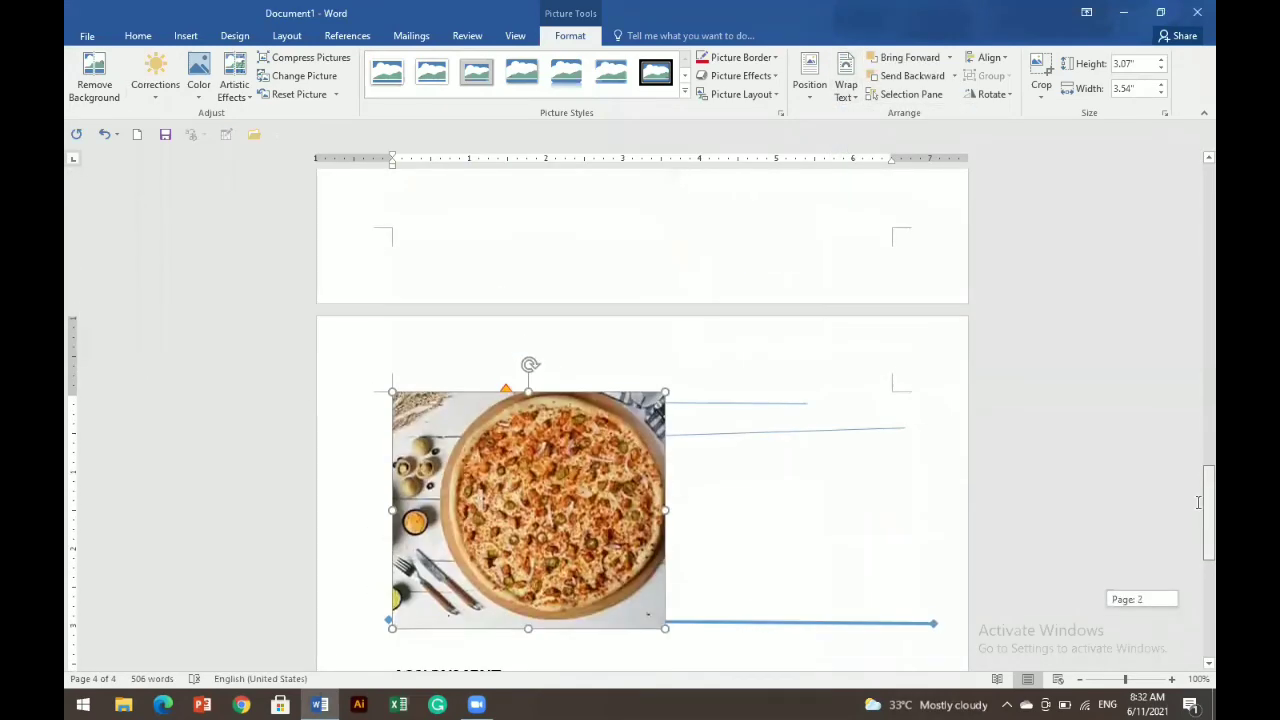
pyautogui.moveTo(530, 495); pyautogui.dragTo(719, 599)
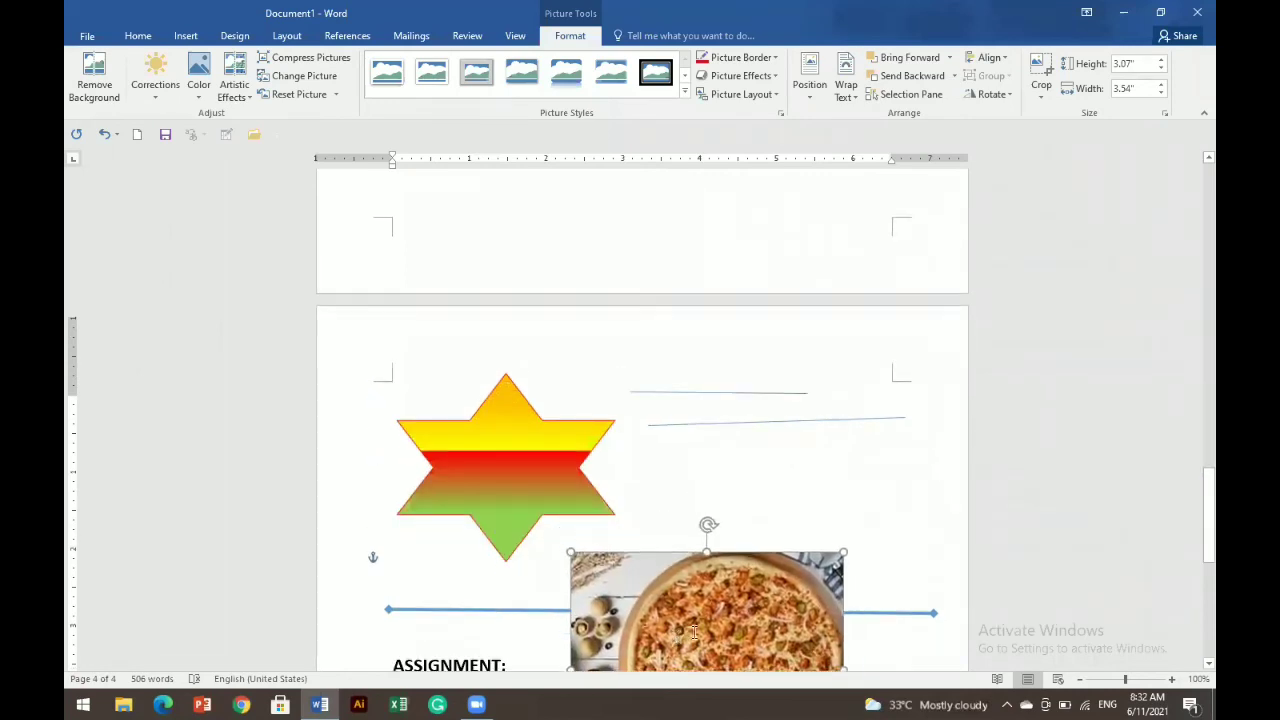
pyautogui.scroll(-8, 1192, 580)
pyautogui.moveTo(774, 428); pyautogui.dragTo(791, 522)
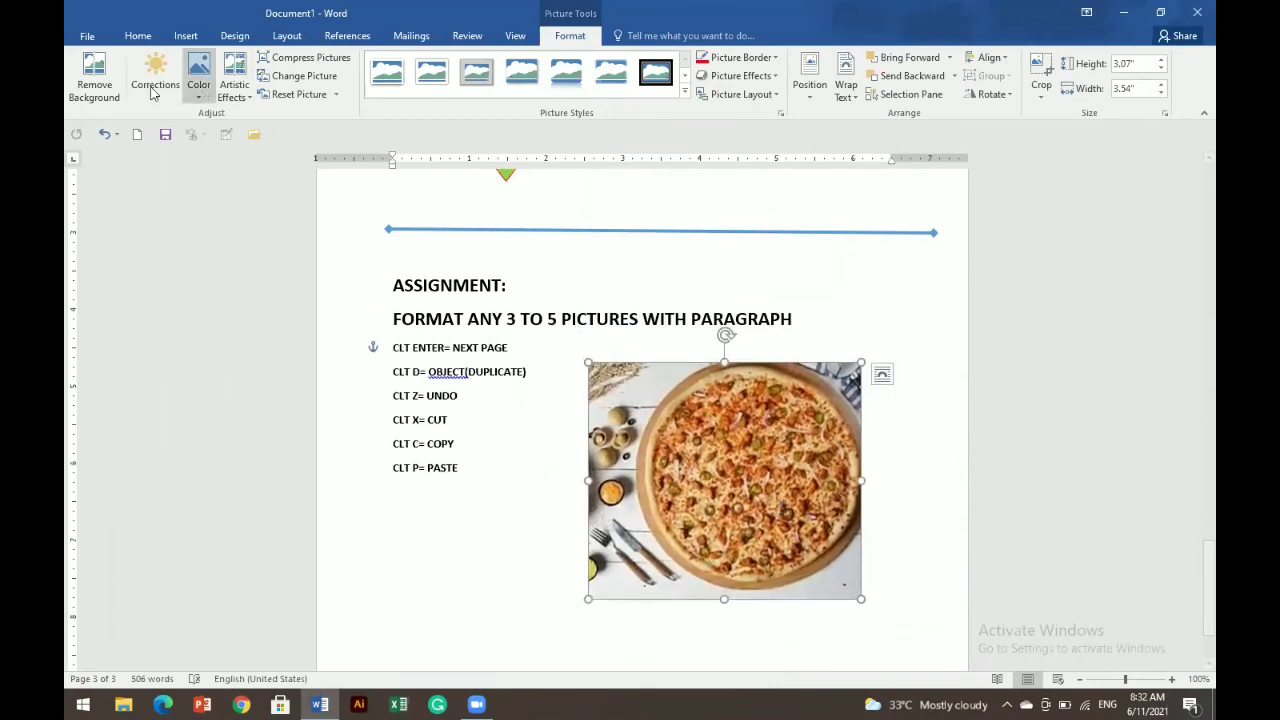
# - Remove the pizza picture's background, extending the selection area at its right, upper and lower edges to include more of the pizza
pyautogui.click(95, 80)
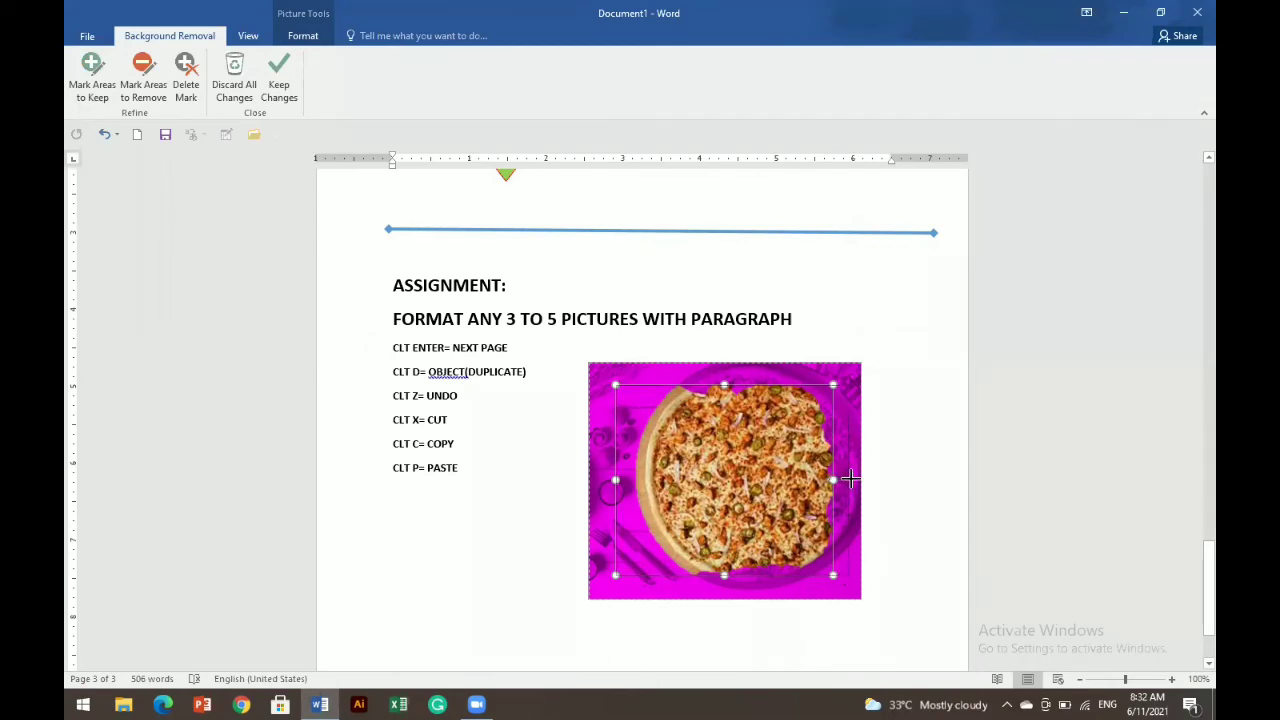
pyautogui.moveTo(834, 480); pyautogui.dragTo(857, 482)
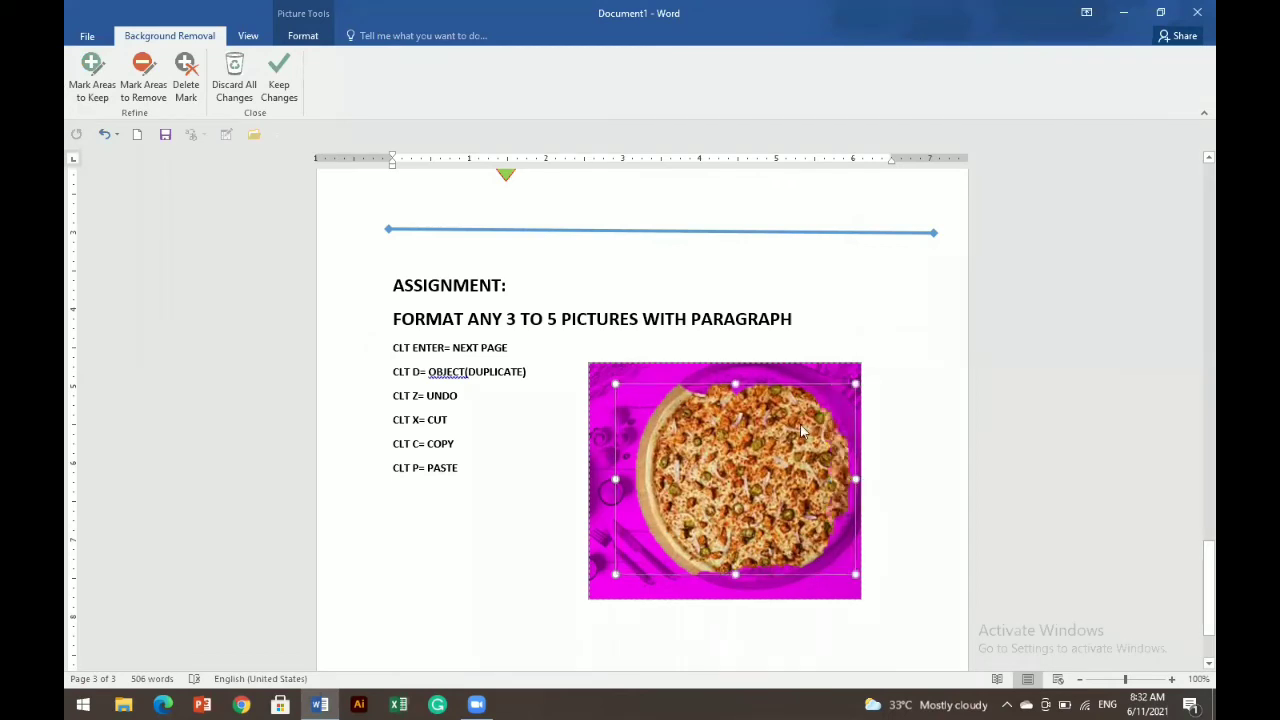
pyautogui.moveTo(735, 383); pyautogui.dragTo(735, 368)
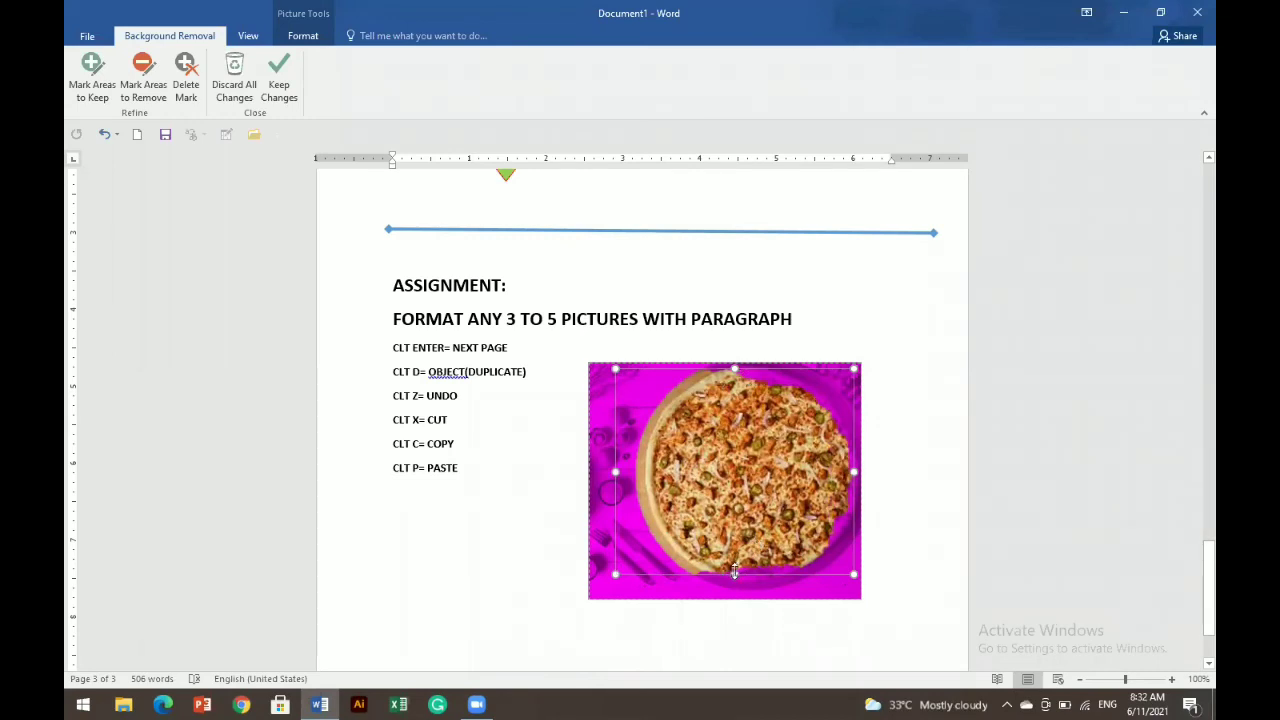
pyautogui.moveTo(735, 572); pyautogui.dragTo(735, 587)
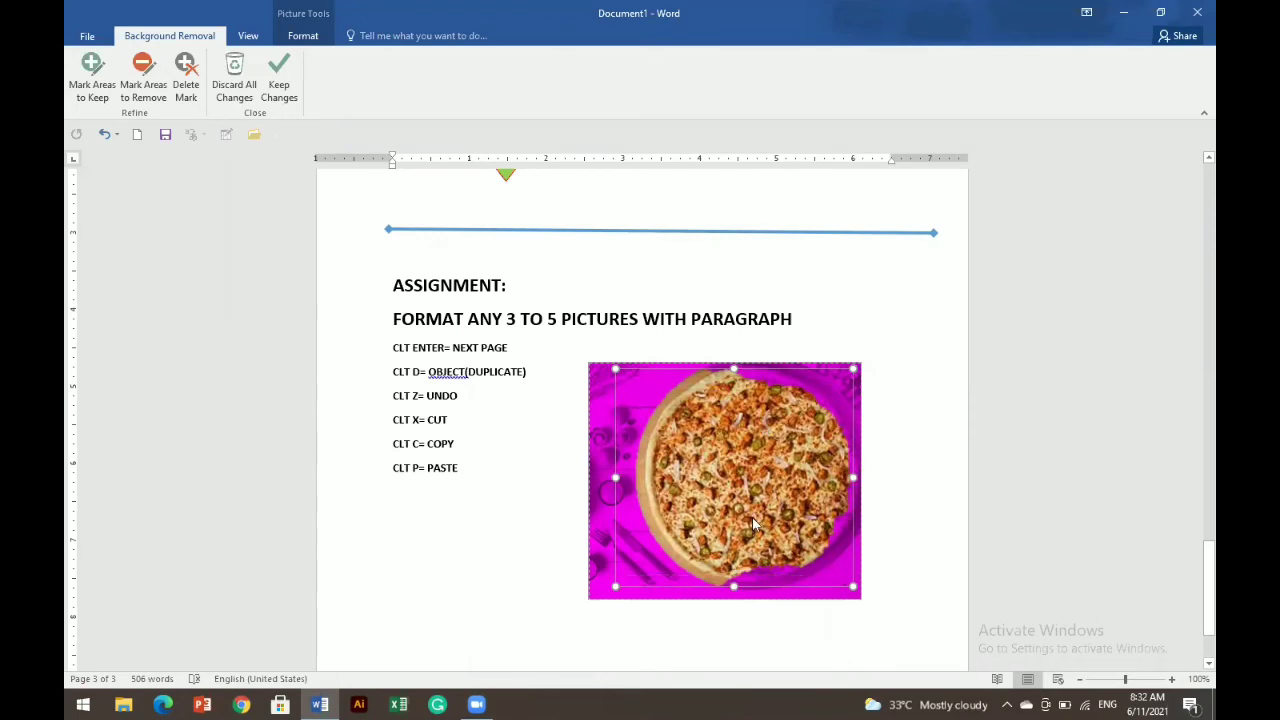
pyautogui.press('Return')
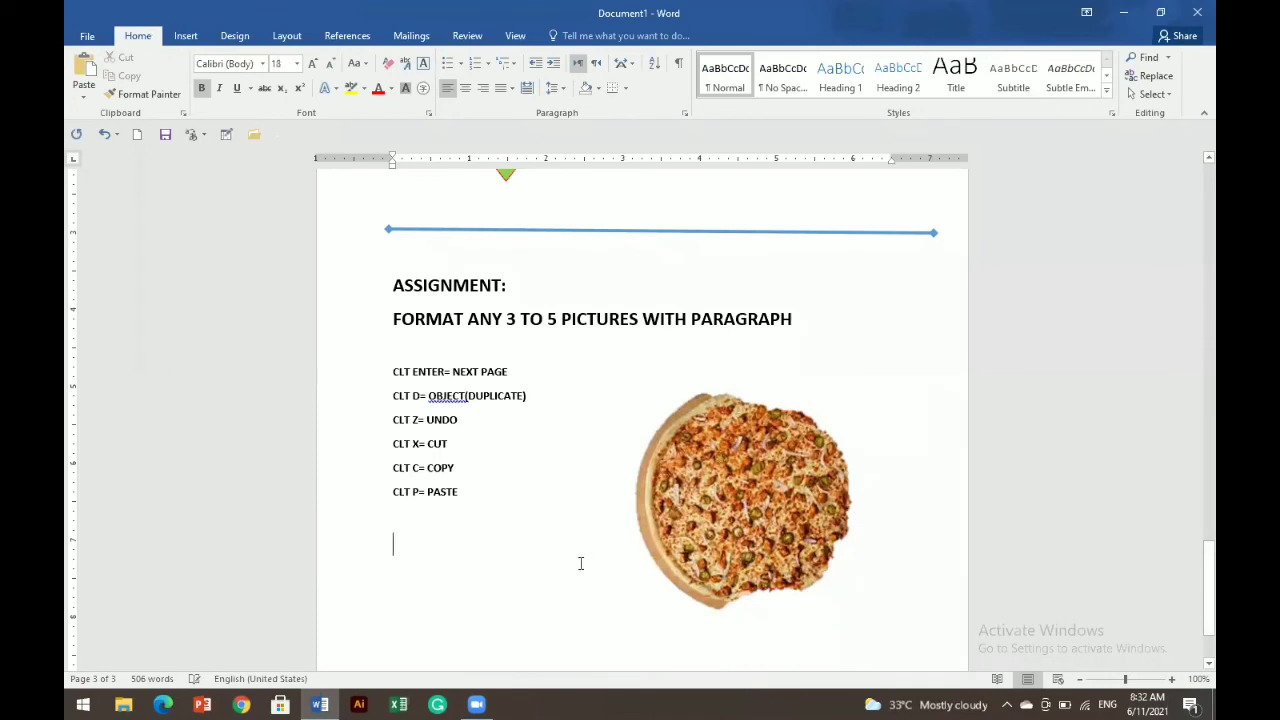
# - Insert the pizza picture "download" from the freelancing folder again, at the empty line below the shortcut list
pyautogui.click(789, 525)
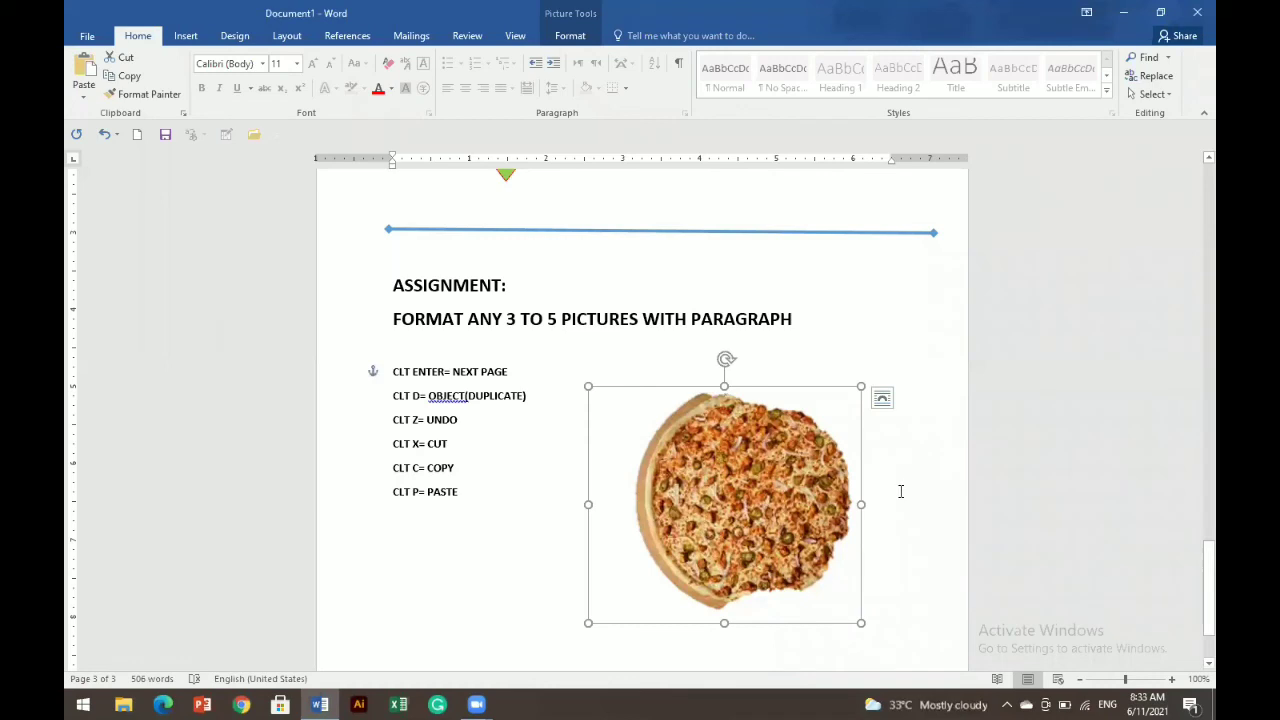
pyautogui.click(540, 472)
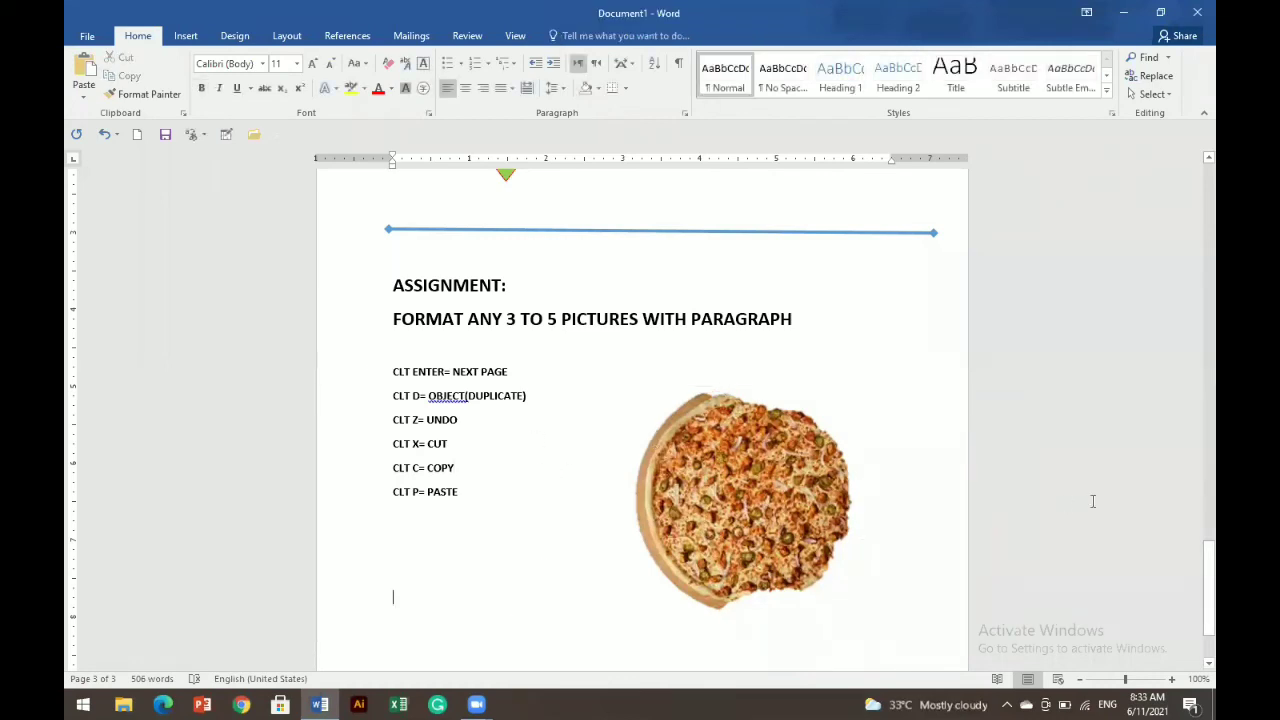
pyautogui.click(186, 37)
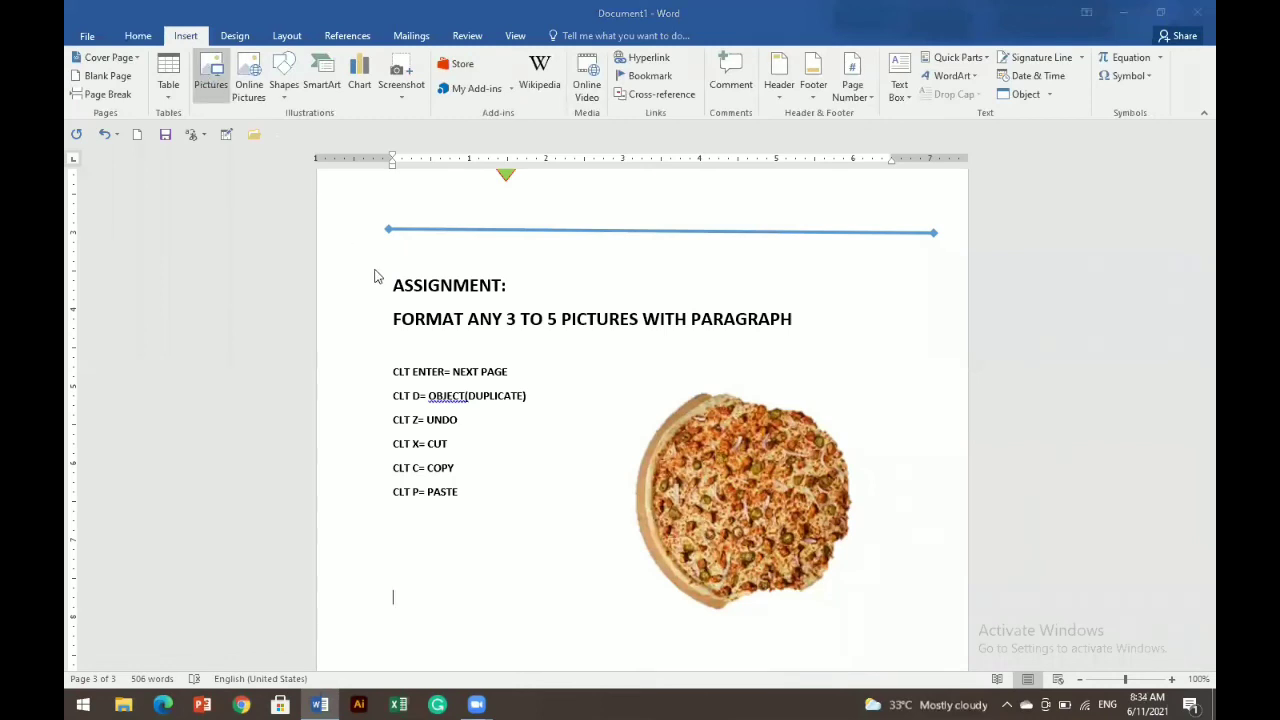
pyautogui.click(355, 258)
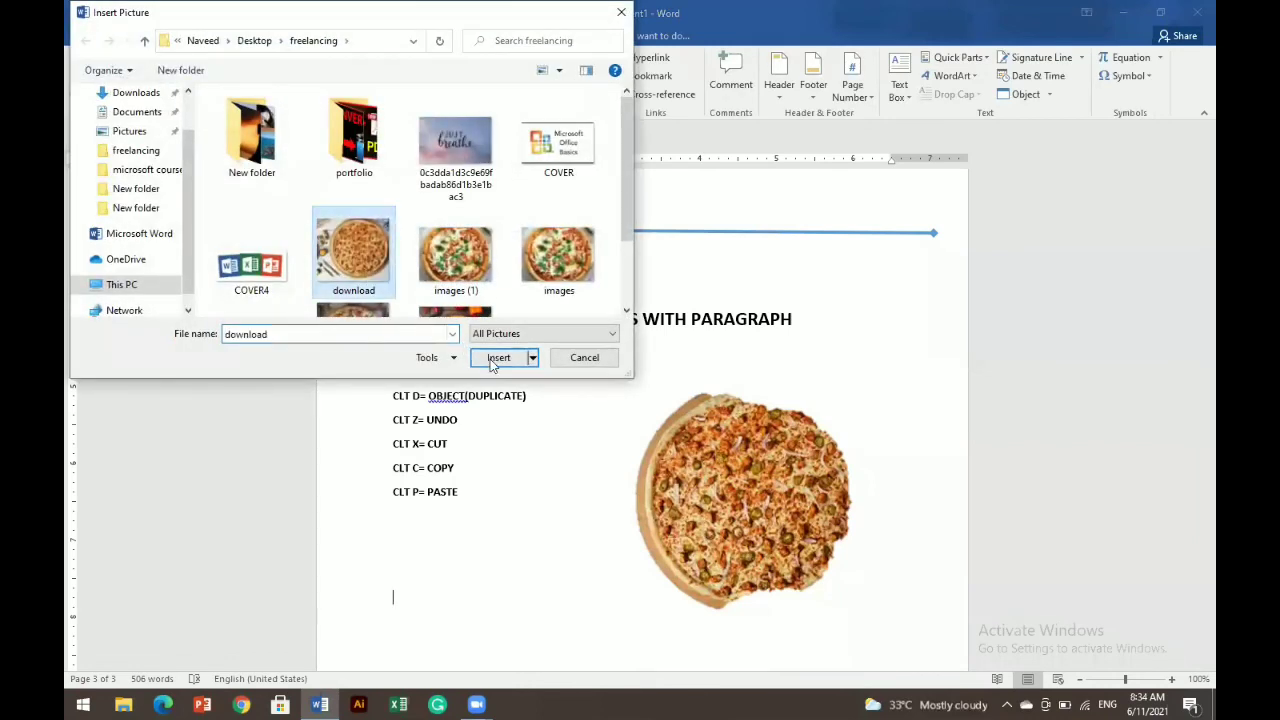
pyautogui.click(495, 358)
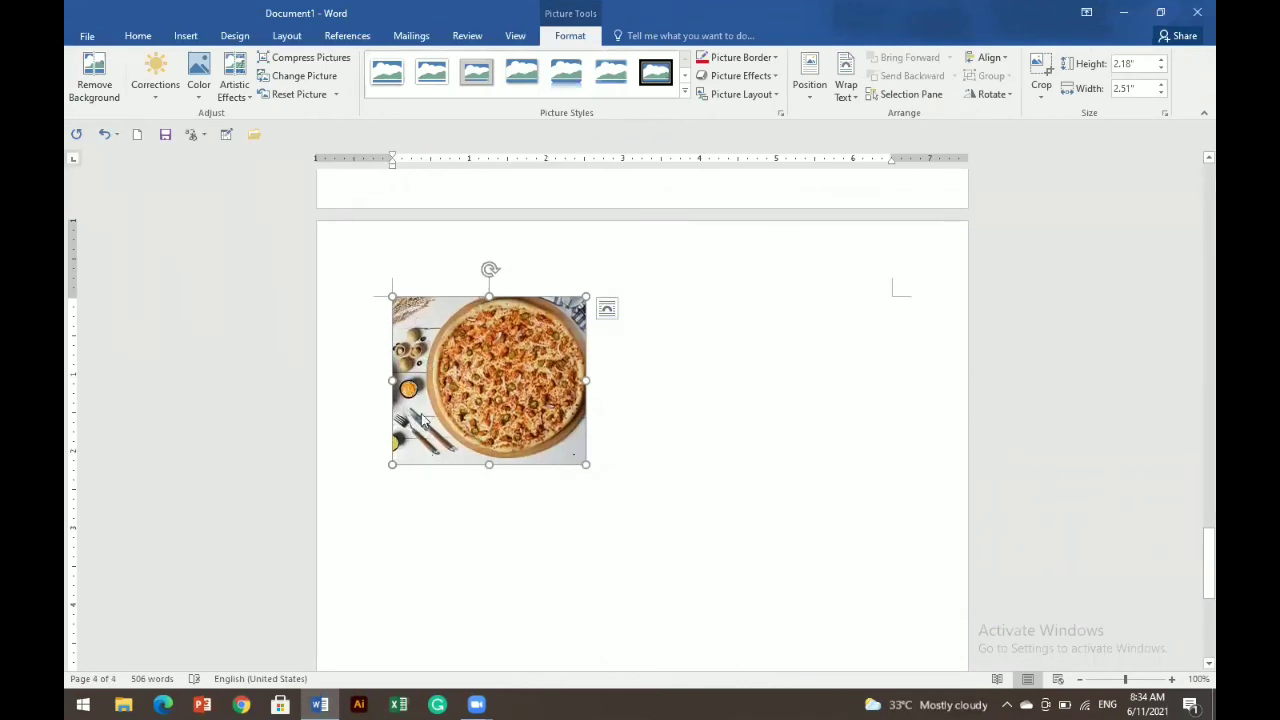
# - Crop the cutlery side off the newly inserted pizza picture, leaving it about 2.07" wide
pyautogui.click(1038, 68)
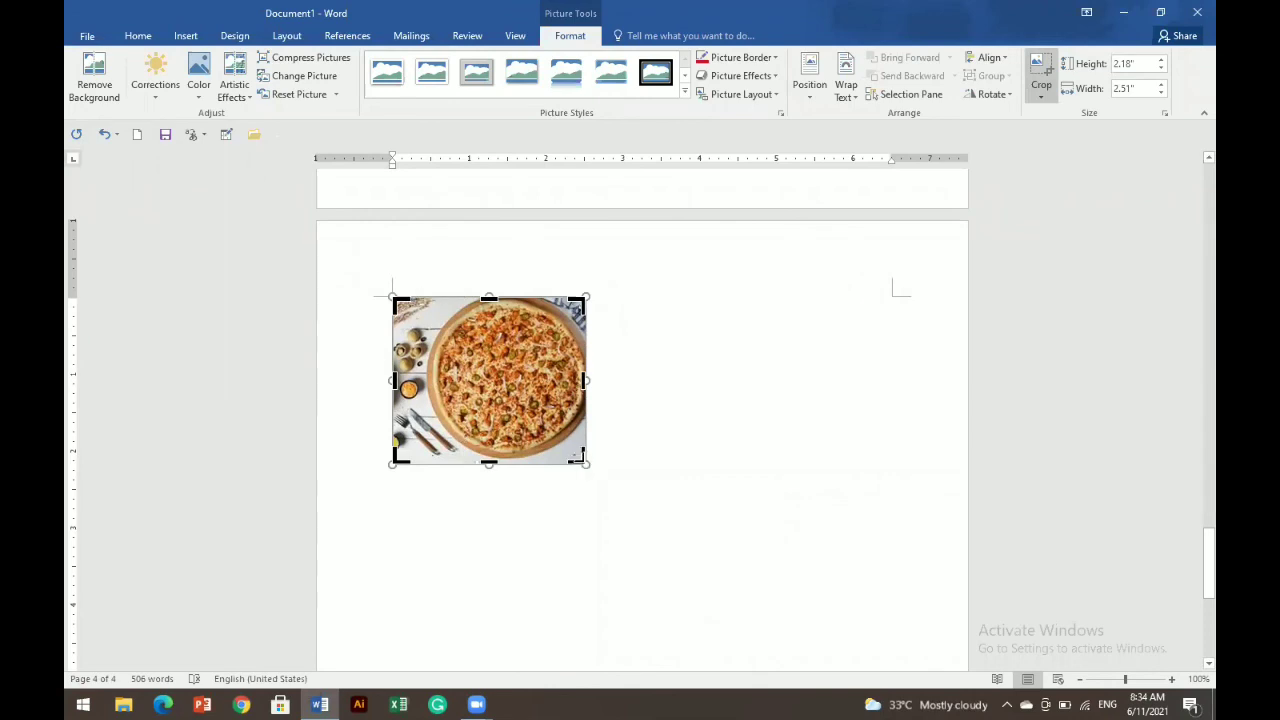
pyautogui.moveTo(577, 456); pyautogui.dragTo(586, 461)
pyautogui.moveTo(396, 380); pyautogui.dragTo(425, 381)
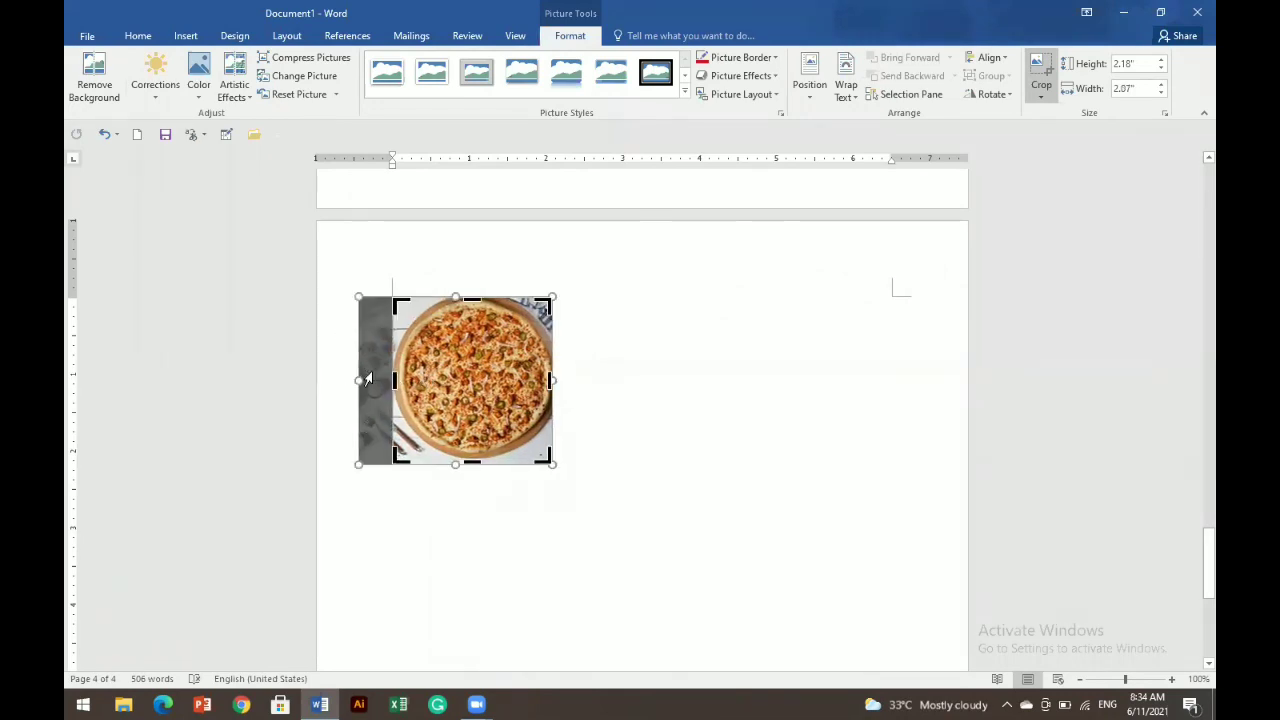
pyautogui.click(367, 378)
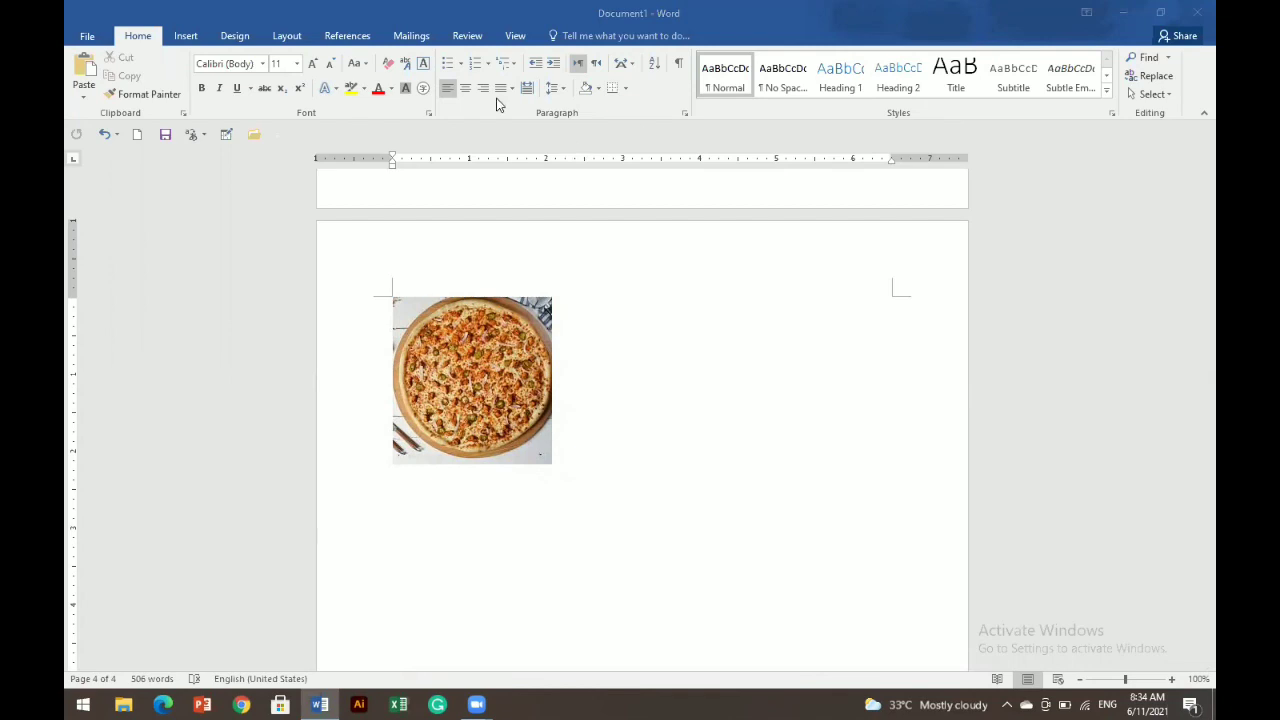
pyautogui.click(513, 311)
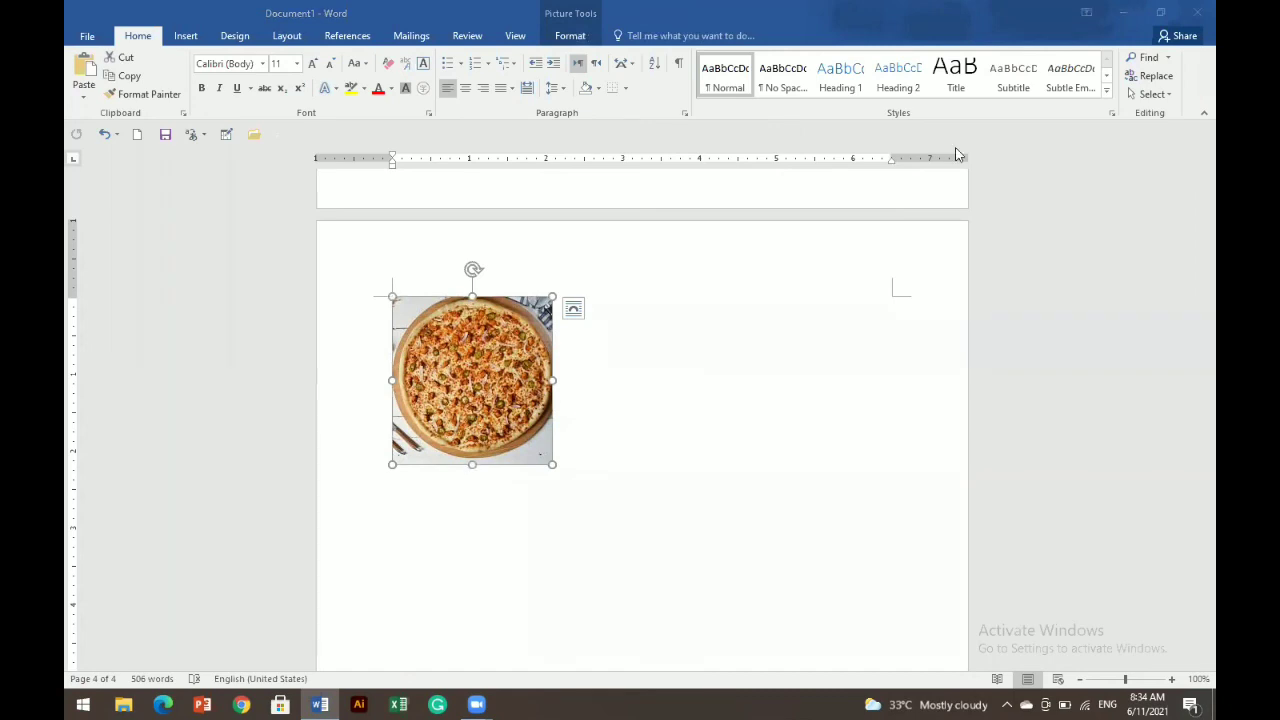
pyautogui.click(569, 35)
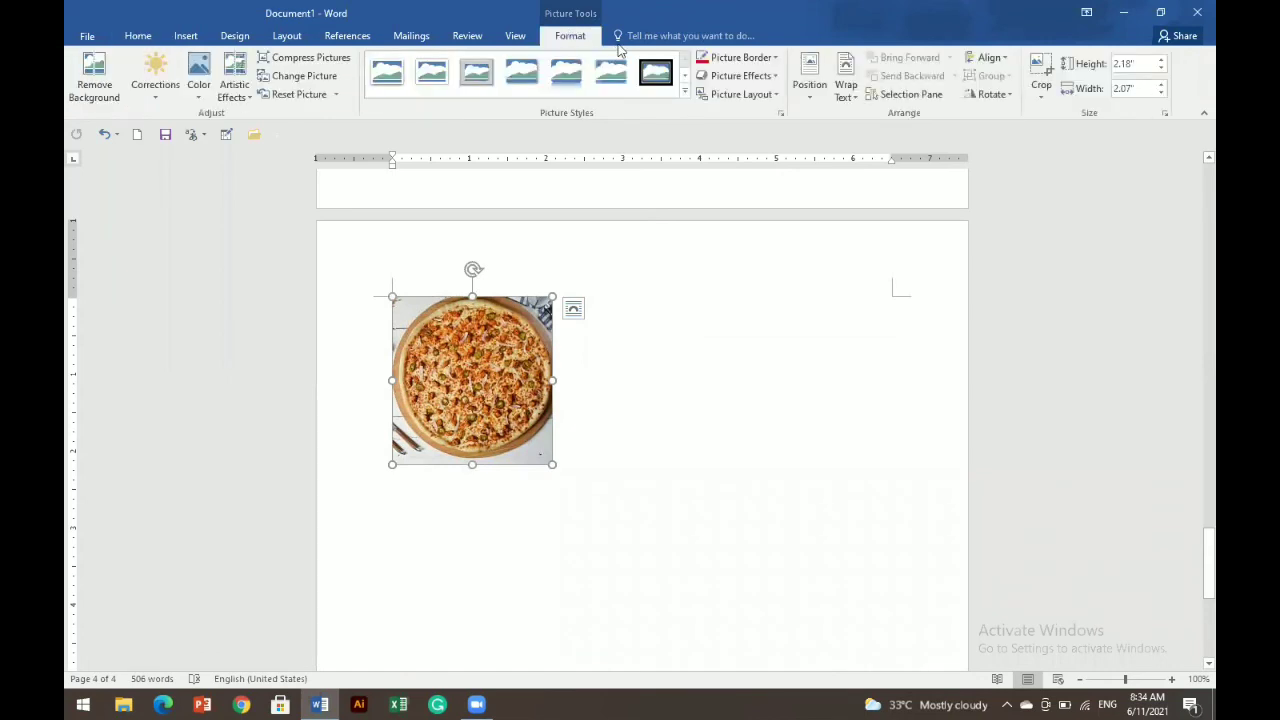
pyautogui.click(848, 100)
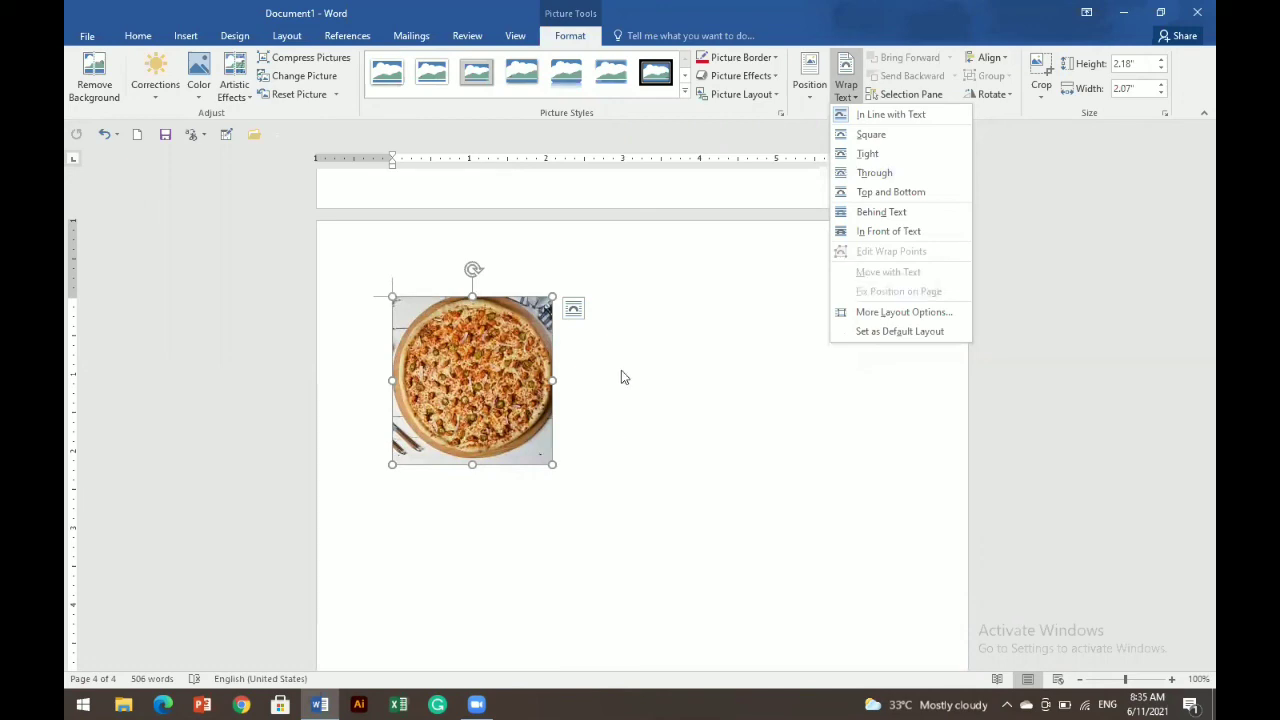
pyautogui.click(655, 364)
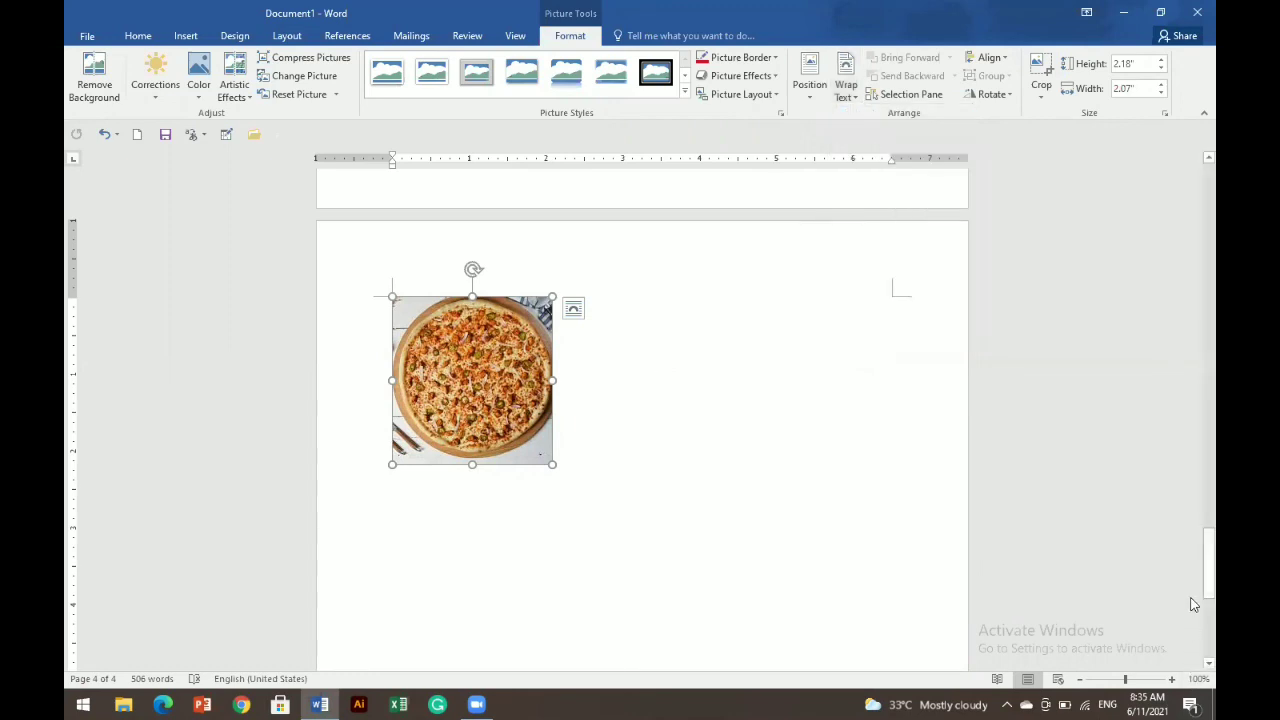
# - Add the line "ADD PICTURE IN SHAPE AND GRADIENT" below "FORMAT ANY 3 TO 5 PICTURES WITH PARAGRAPH" in the assignment
pyautogui.moveTo(1192, 580); pyautogui.dragTo(1187, 473)
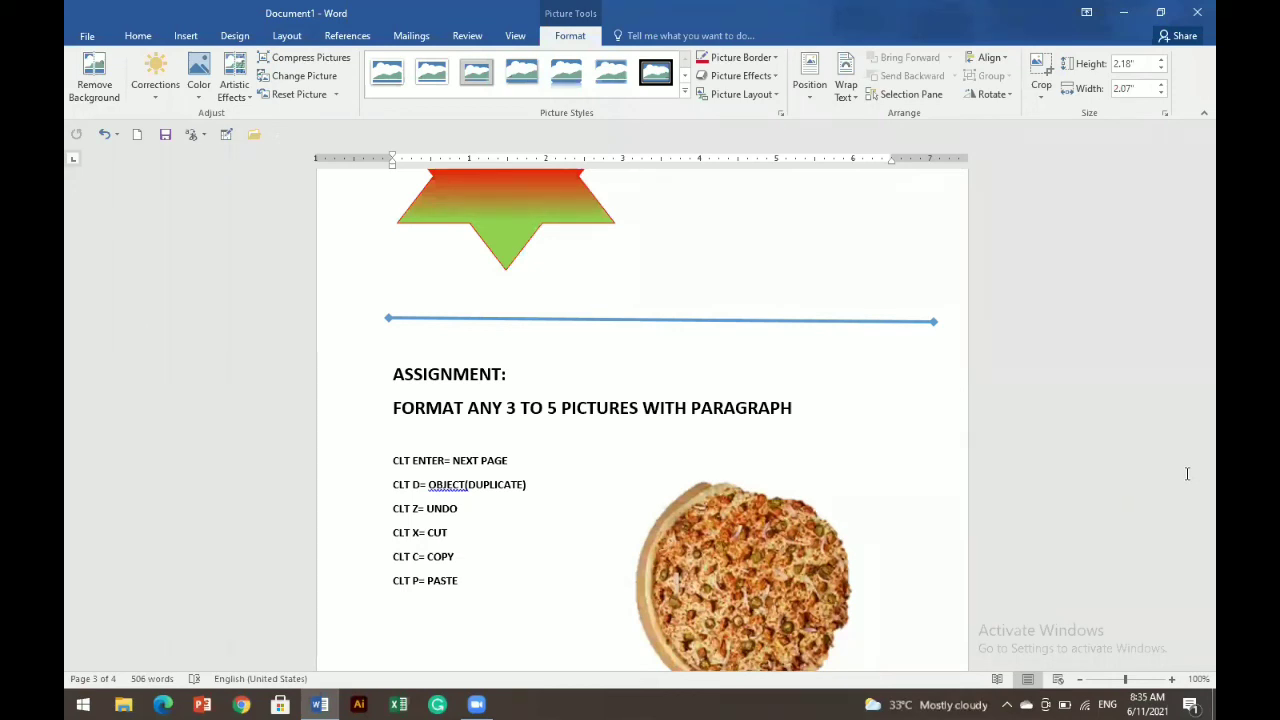
pyautogui.click(750, 407)
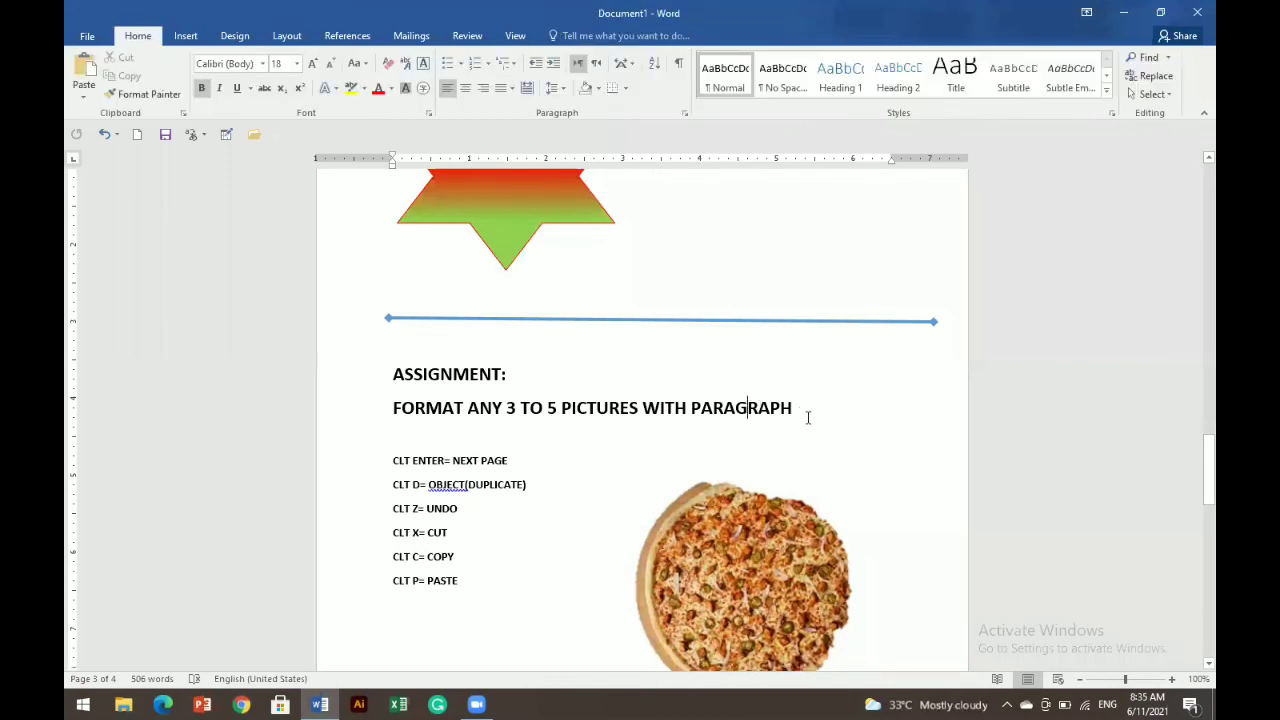
pyautogui.press('End')
pyautogui.press('Return')
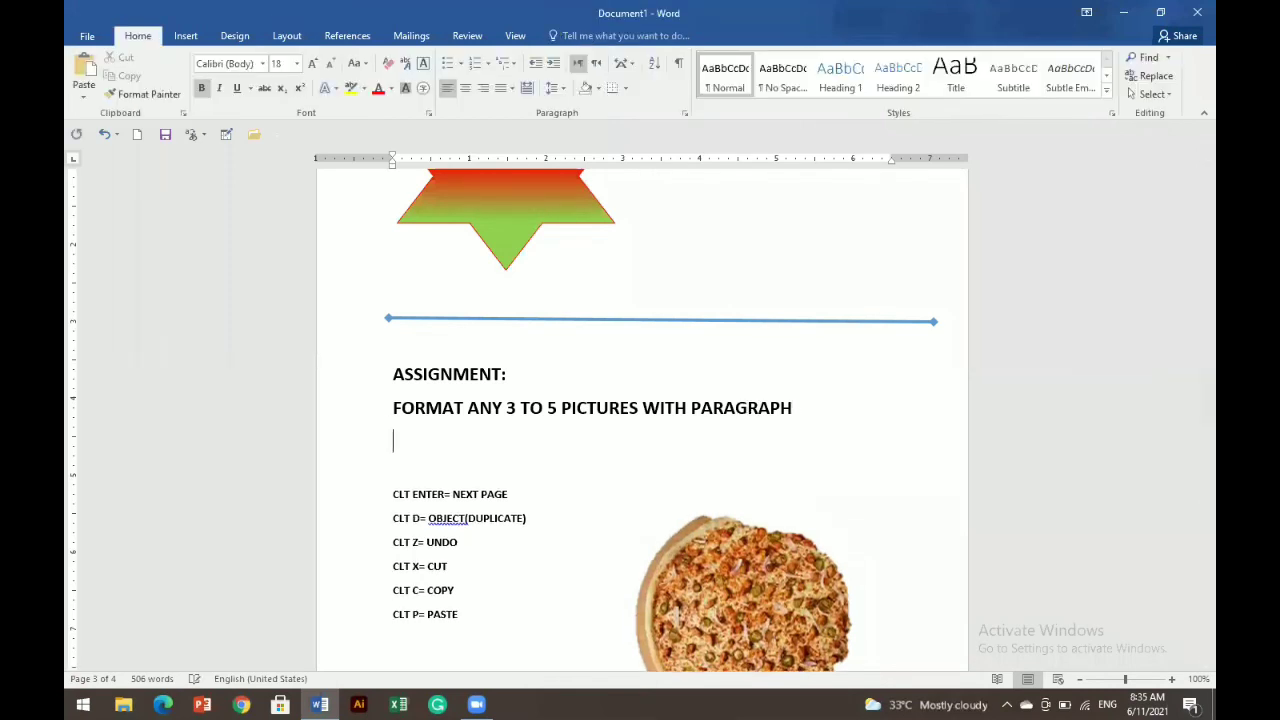
pyautogui.write('ADD PICTU')
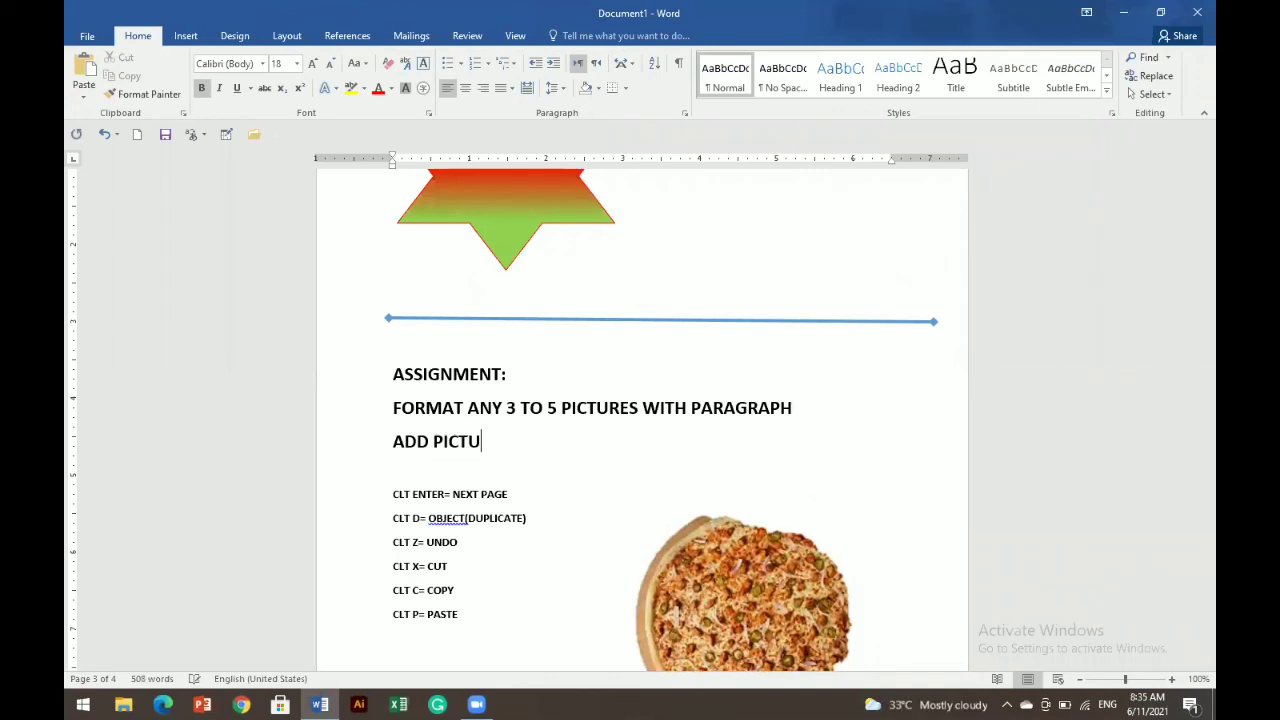
pyautogui.write('RE IN SHAPE')
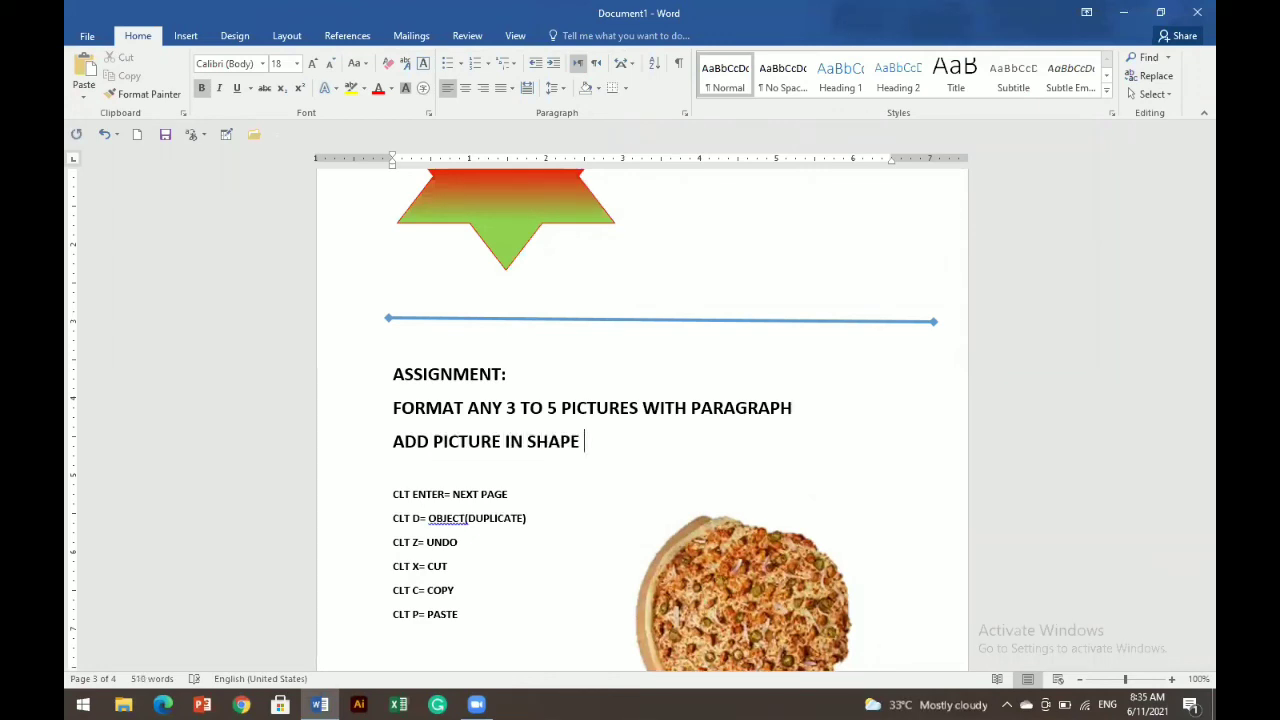
pyautogui.write(',')
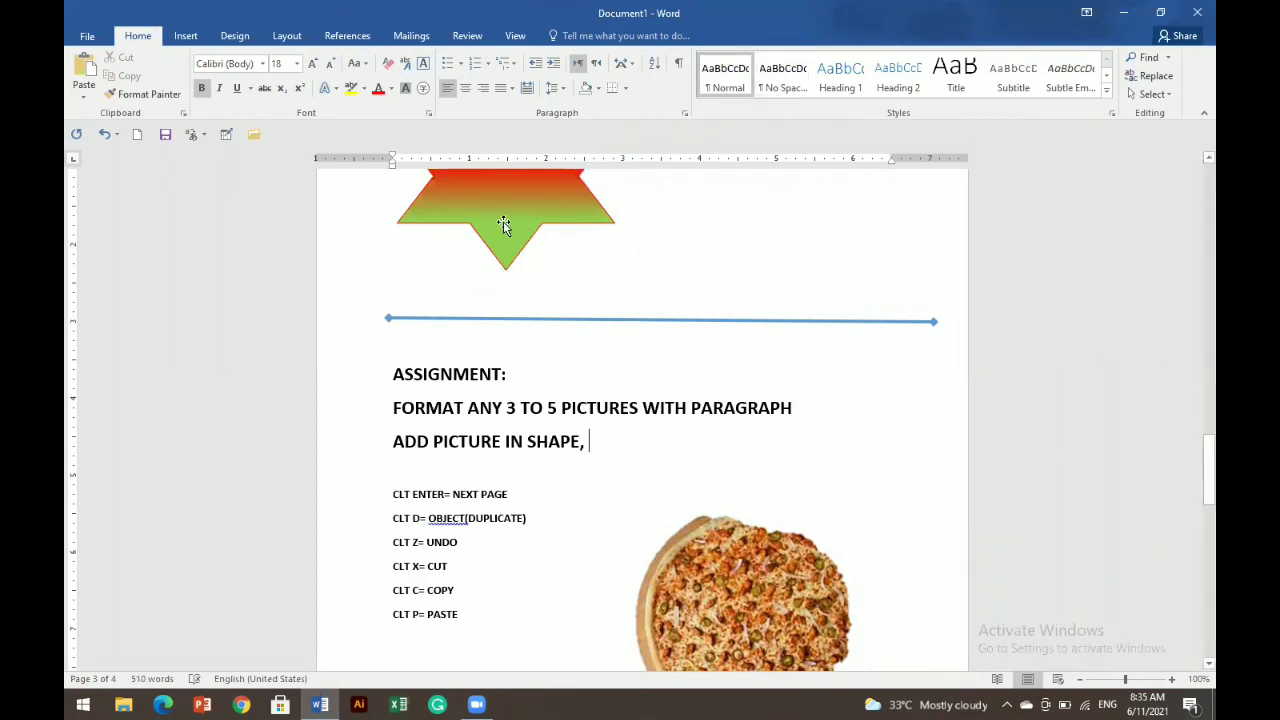
pyautogui.press('BackSpace')
pyautogui.press('BackSpace')
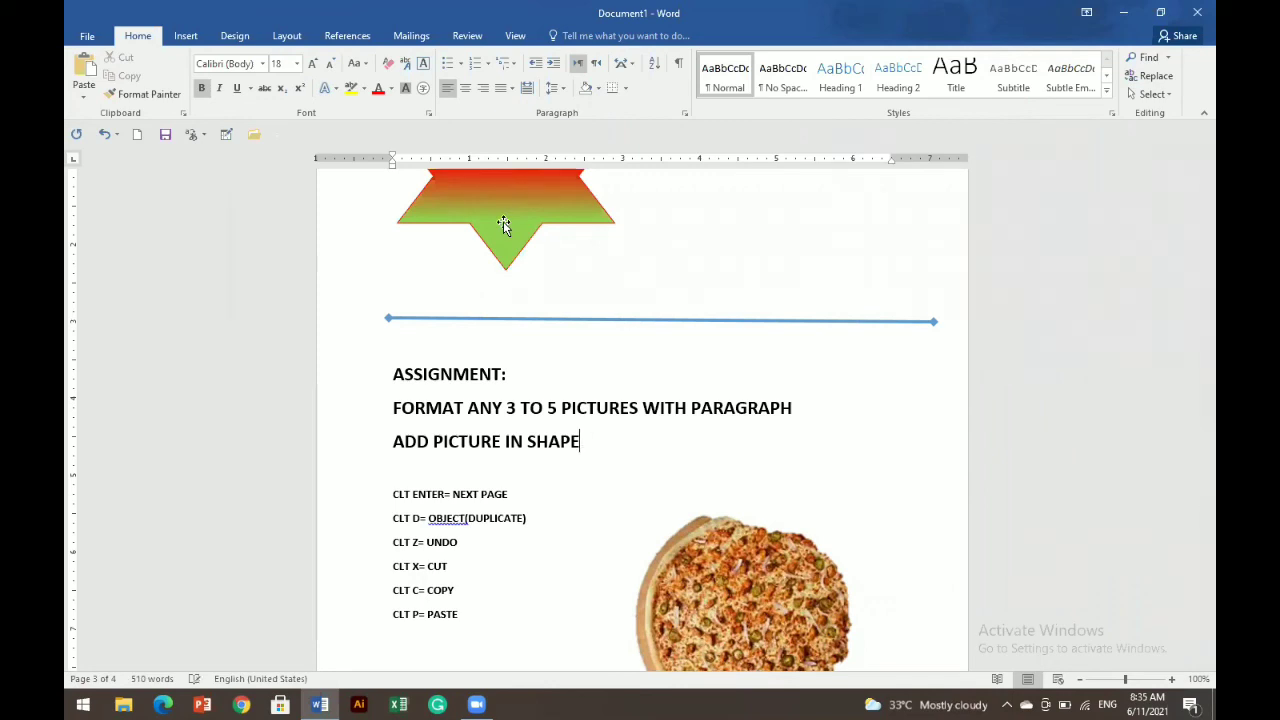
pyautogui.write('AND GRADIENT')
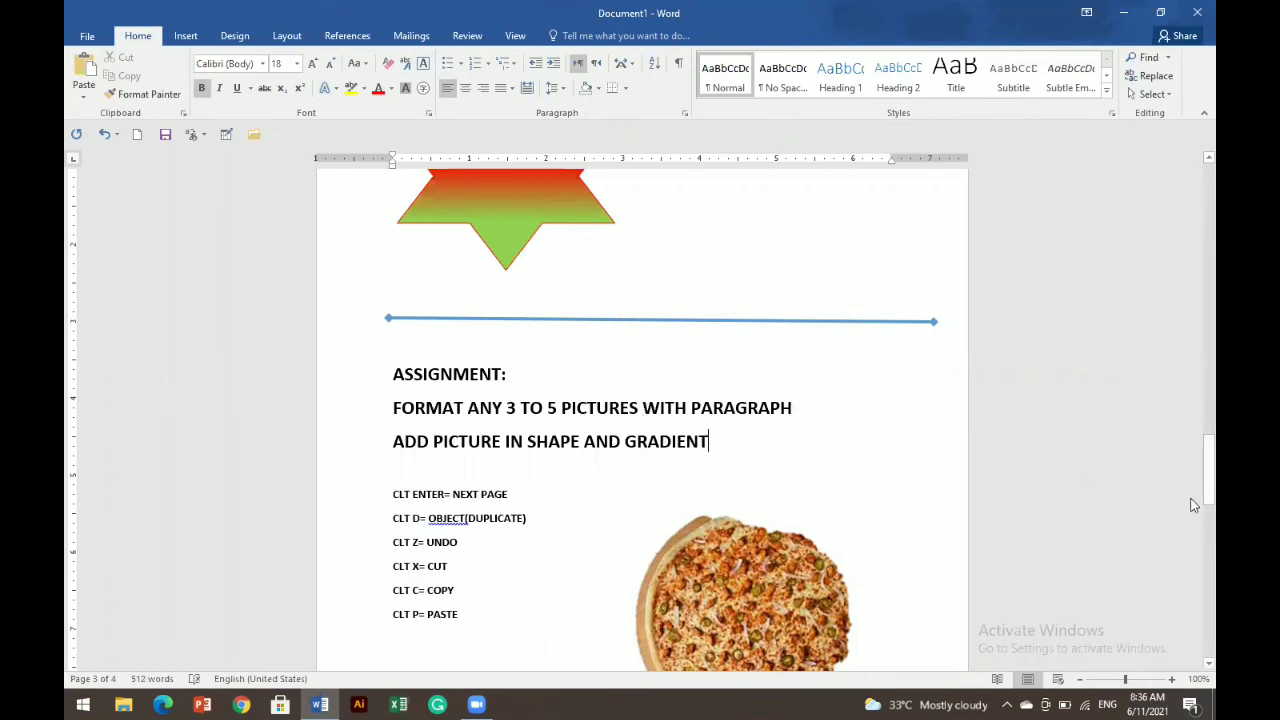
pyautogui.moveTo(1200, 496); pyautogui.dragTo(1193, 418)
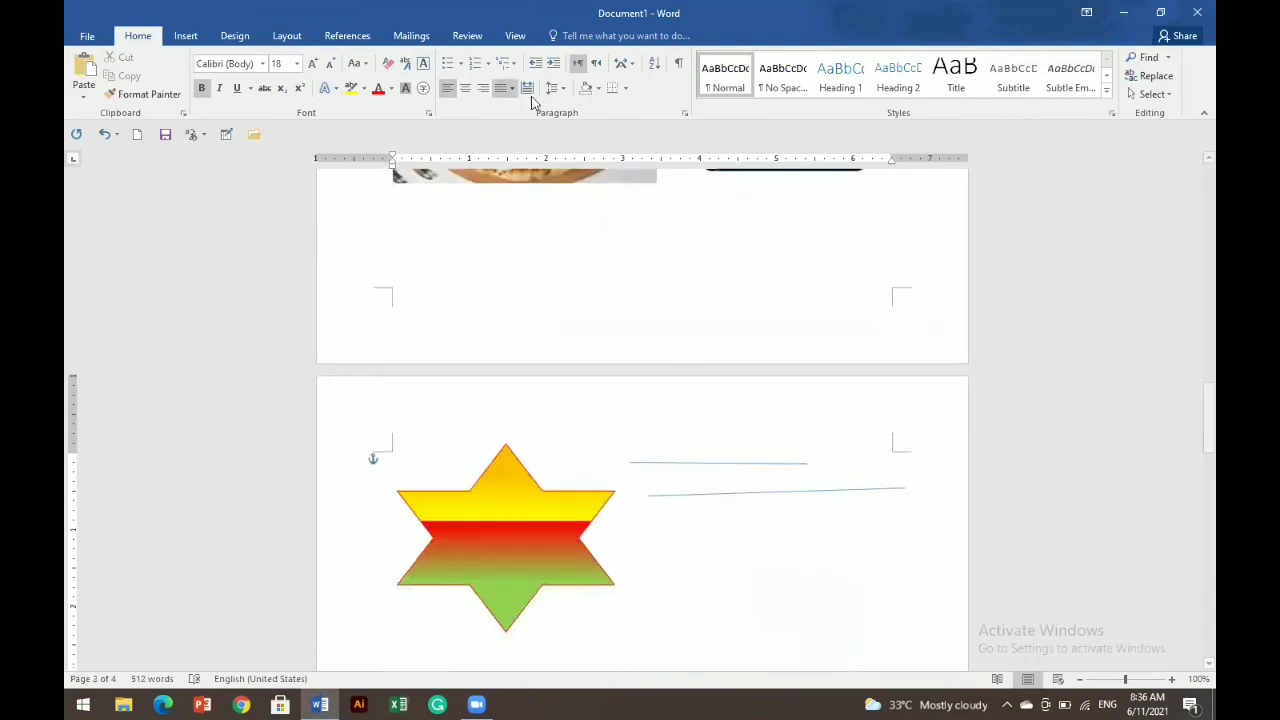